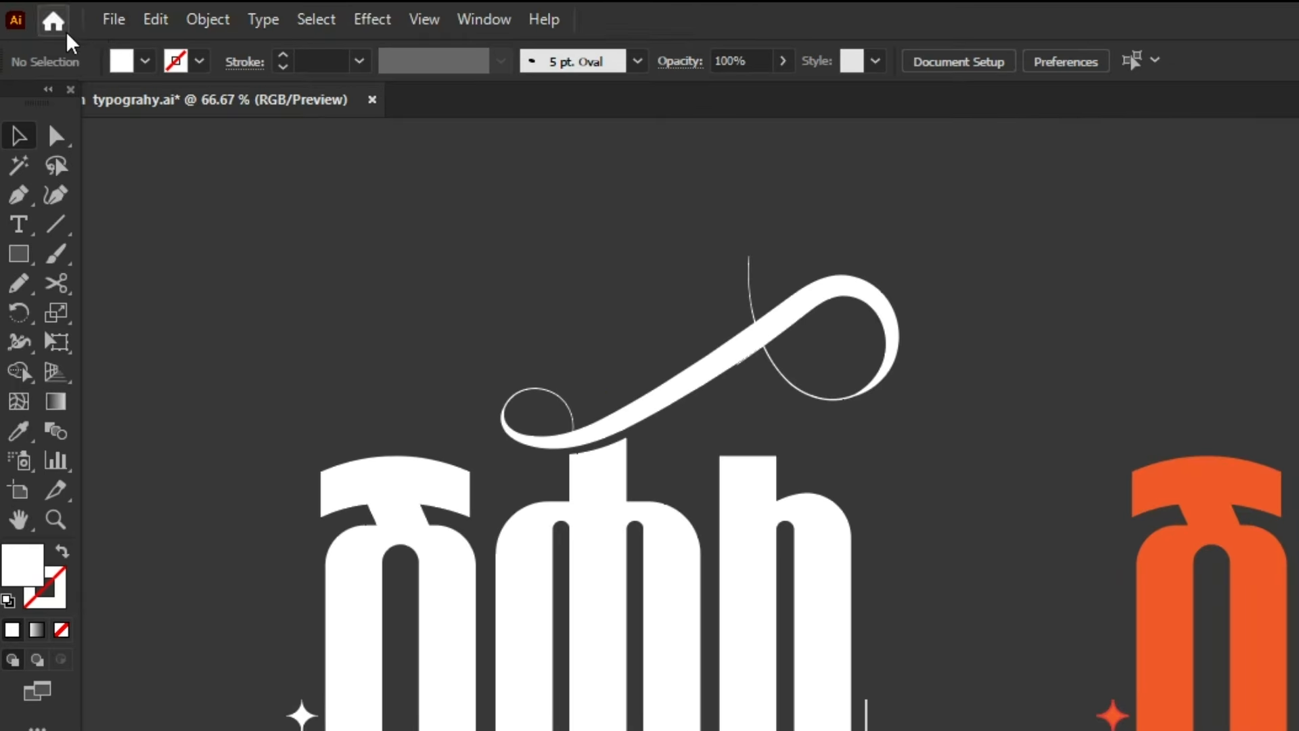
Step: Create a new landscape A4 document, 841.89 × 595.28 pt, with RGB color mode and 300 ppi raster effects
{"action": "left_click", "coordinate": [67, 10]}
{"action": "left_click", "coordinate": [132, 40]}
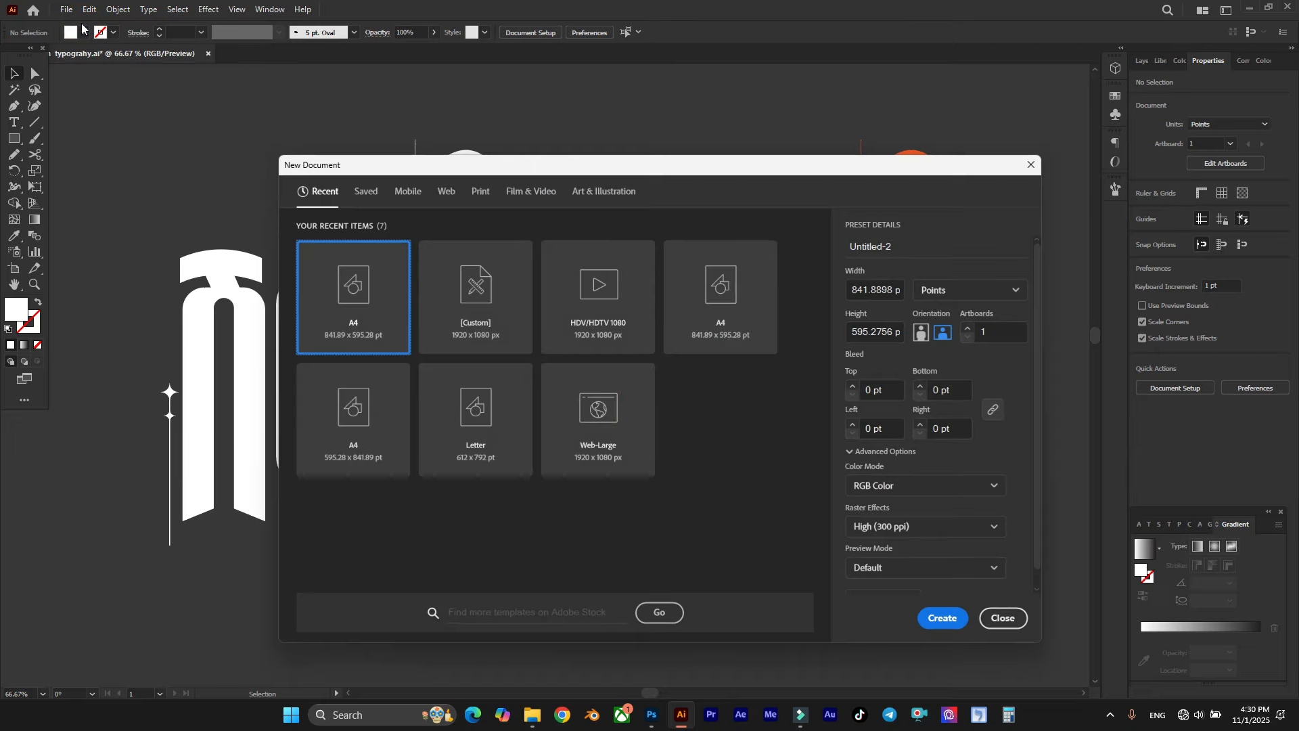
{"action": "left_click_drag", "start_coordinate": [692, 171], "coordinate": [644, 120]}
{"action": "left_click", "coordinate": [681, 237]}
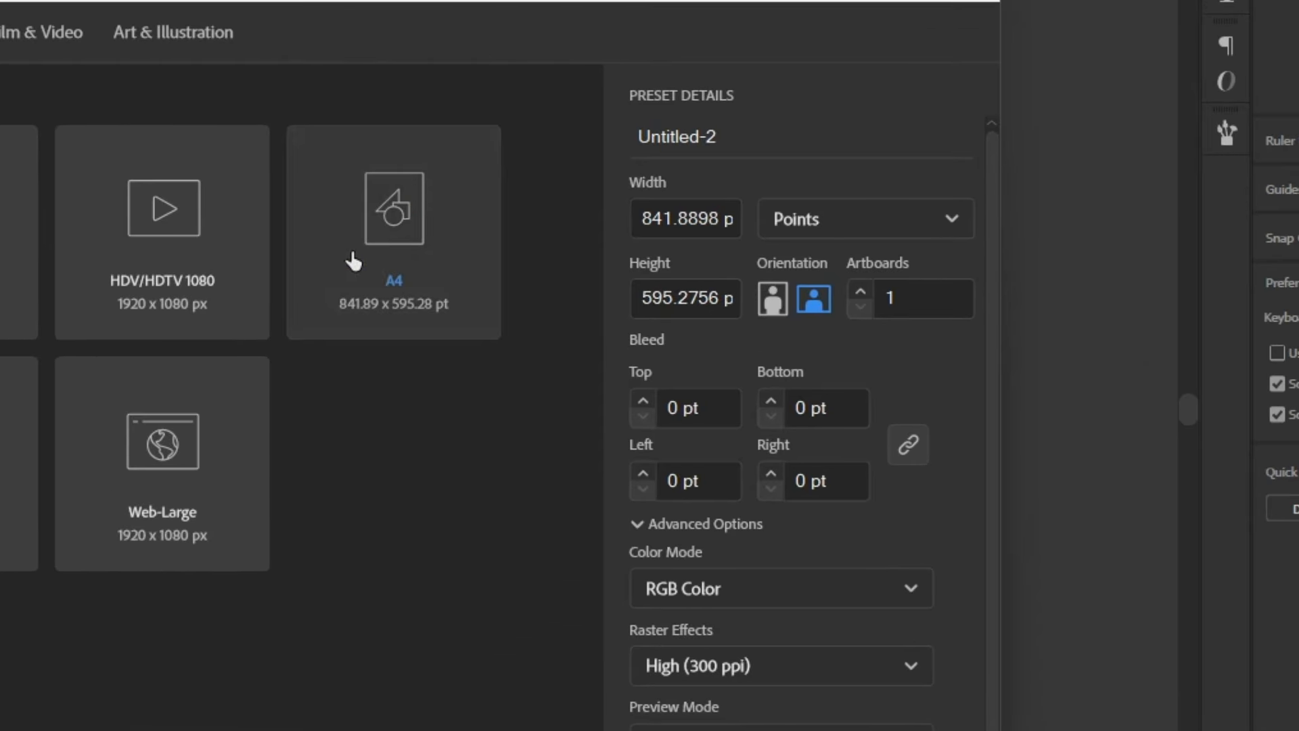
{"action": "left_click", "coordinate": [744, 591]}
{"action": "left_click", "coordinate": [740, 629]}
{"action": "left_click", "coordinate": [829, 643]}
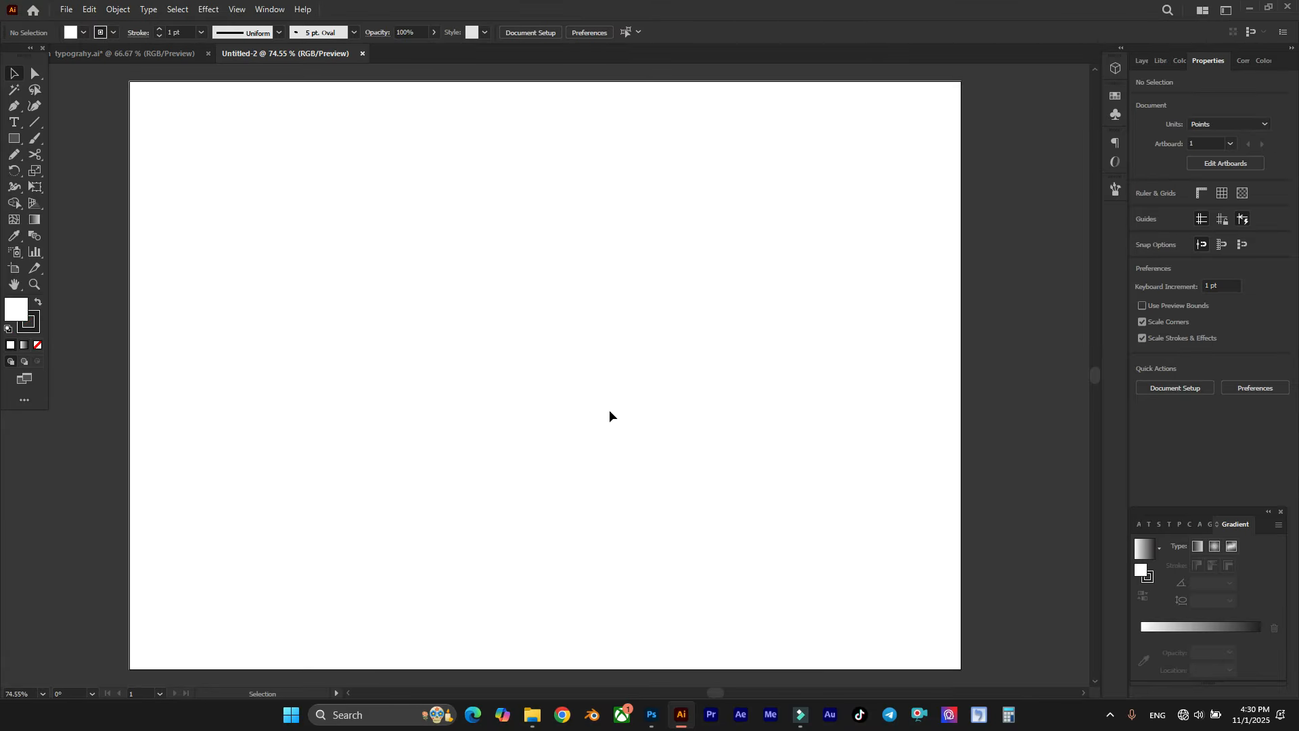
{"action": "scroll", "coordinate": [610, 411], "scroll_direction": "down", "scroll_amount": 2}
{"action": "scroll", "coordinate": [612, 355], "scroll_direction": "right", "scroll_amount": 1}
{"action": "scroll", "coordinate": [615, 354], "scroll_direction": "down", "scroll_amount": 2}
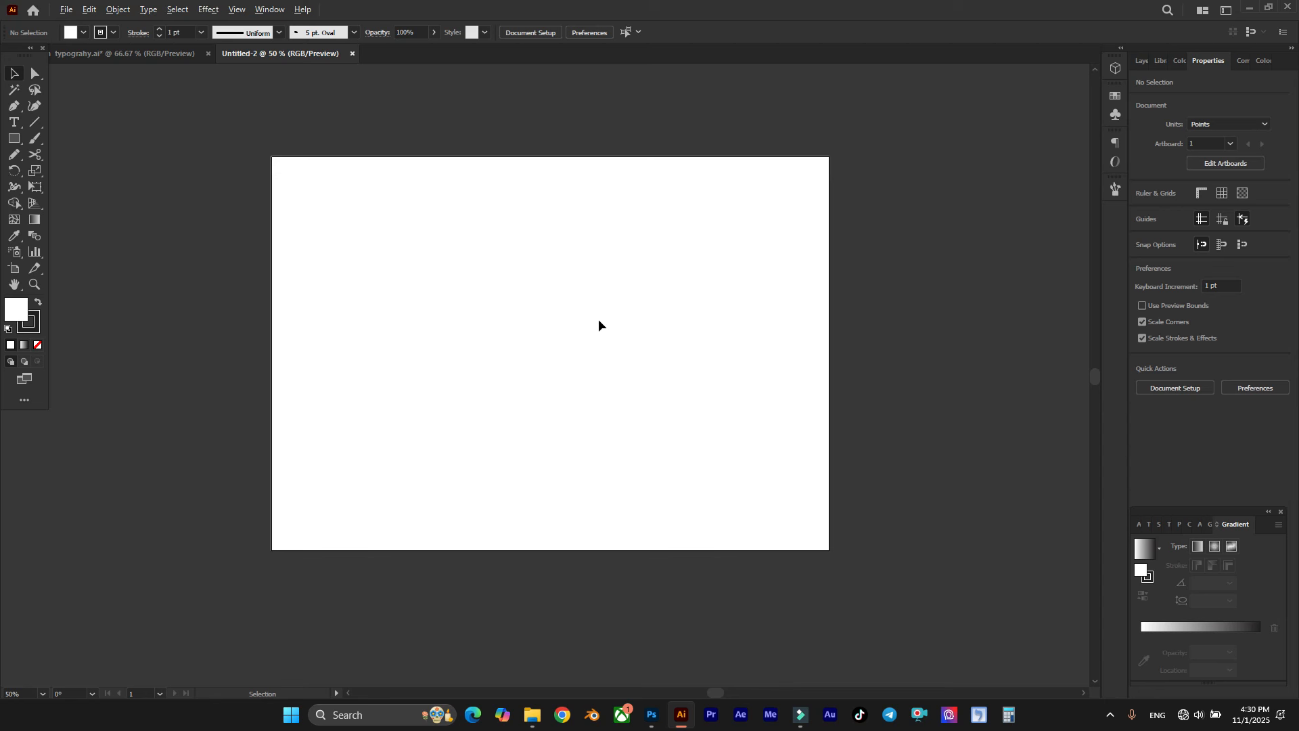
{"action": "scroll", "coordinate": [600, 318], "scroll_direction": "up", "scroll_amount": 2}
{"action": "scroll", "coordinate": [600, 318], "scroll_direction": "down", "scroll_amount": 1}
{"action": "scroll", "coordinate": [603, 315], "scroll_direction": "right", "scroll_amount": 1}
{"action": "scroll", "coordinate": [480, 368], "scroll_direction": "up", "scroll_amount": 1}
{"action": "scroll", "coordinate": [497, 375], "scroll_direction": "down", "scroll_amount": 1}
{"action": "scroll", "coordinate": [498, 373], "scroll_direction": "right", "scroll_amount": 1}
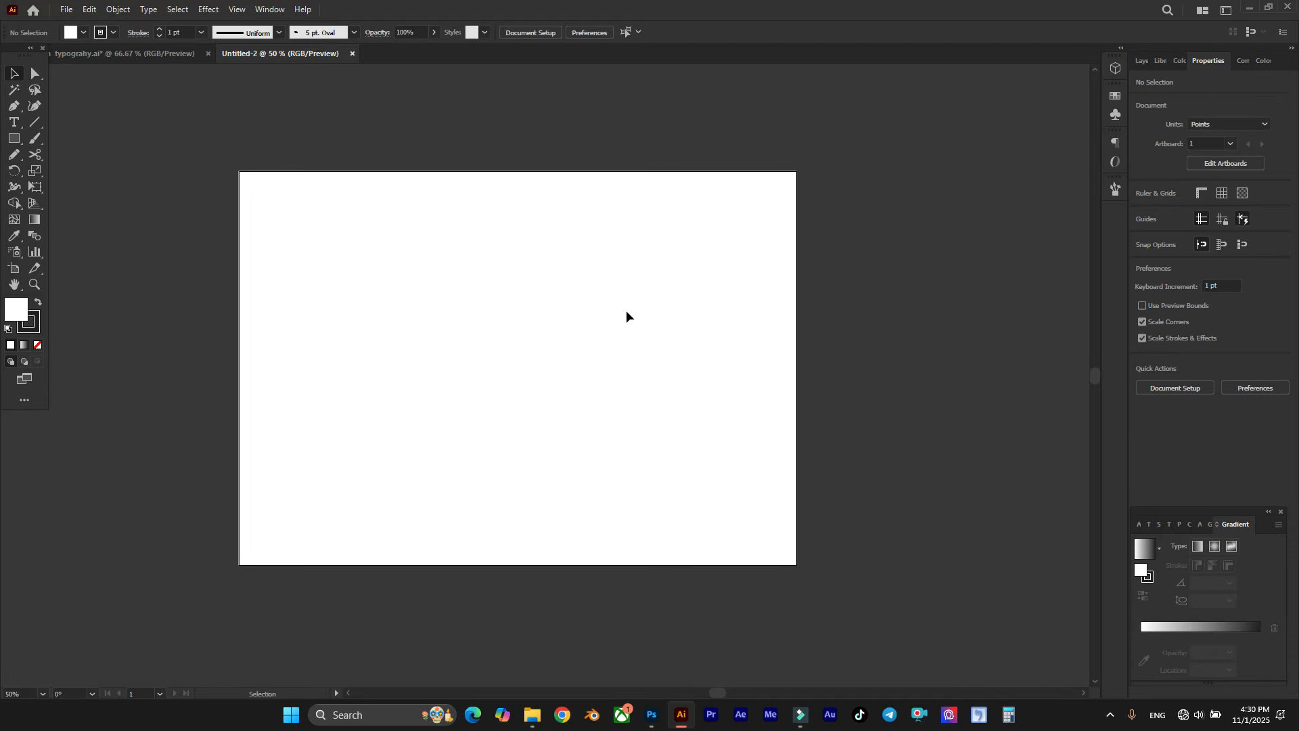
Step: Draw a three-sided open path with the Pen tool off the artboard, about 48 pt wide and 209 pt tall, open at the bottom
{"action": "left_click", "coordinate": [10, 107]}
{"action": "left_click", "coordinate": [103, 108]}
{"action": "scroll", "coordinate": [473, 367], "scroll_direction": "down", "scroll_amount": 1}
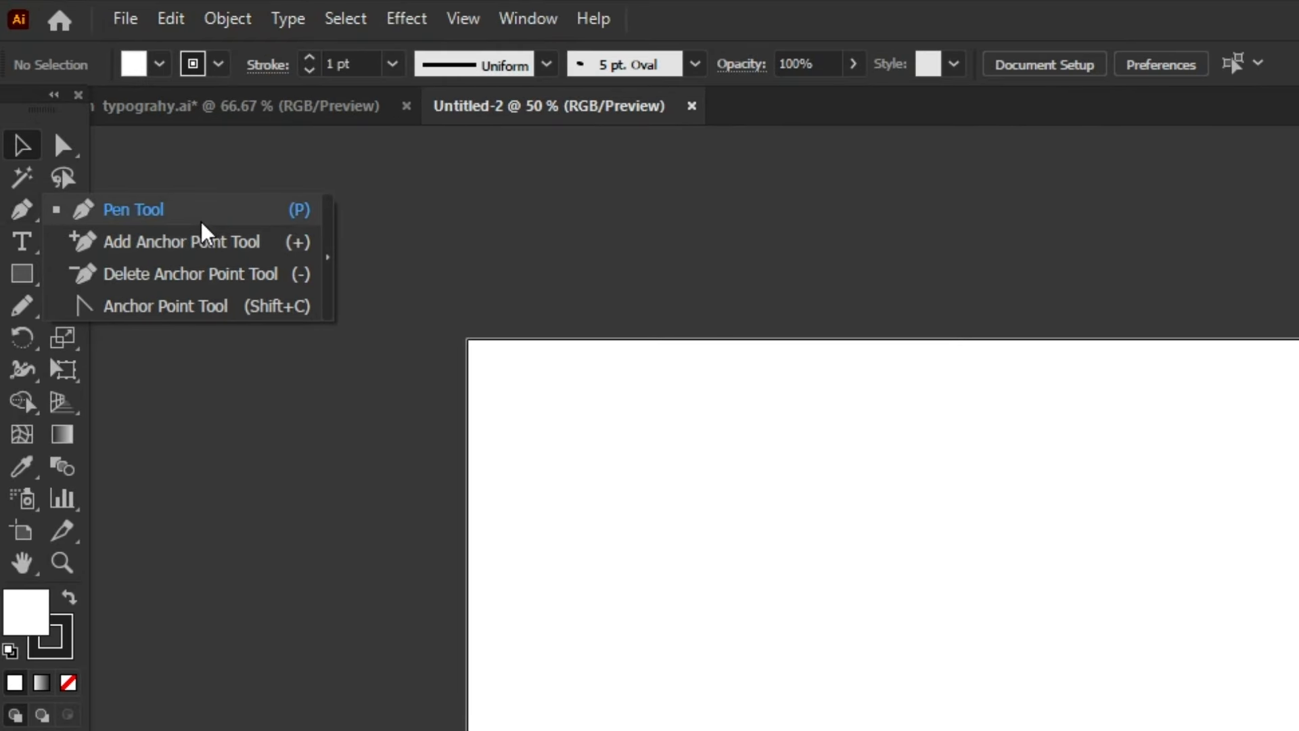
{"action": "scroll", "coordinate": [841, 650], "scroll_direction": "down", "scroll_amount": 1}
{"action": "scroll", "coordinate": [843, 641], "scroll_direction": "up", "scroll_amount": 1}
{"action": "left_click_drag", "start_coordinate": [421, 428], "coordinate": [600, 150]}
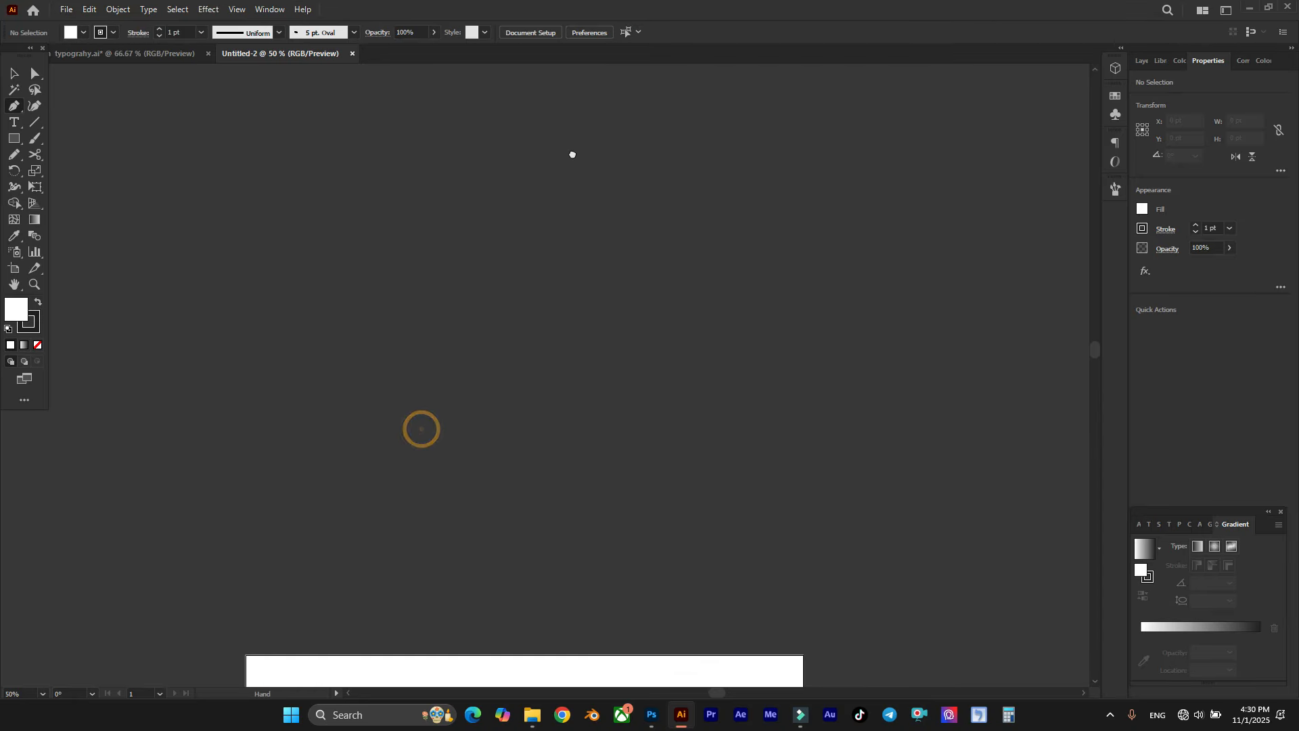
{"action": "left_click_drag", "start_coordinate": [517, 329], "coordinate": [476, 380]}
{"action": "scroll", "coordinate": [458, 380], "scroll_direction": "up", "scroll_amount": 2}
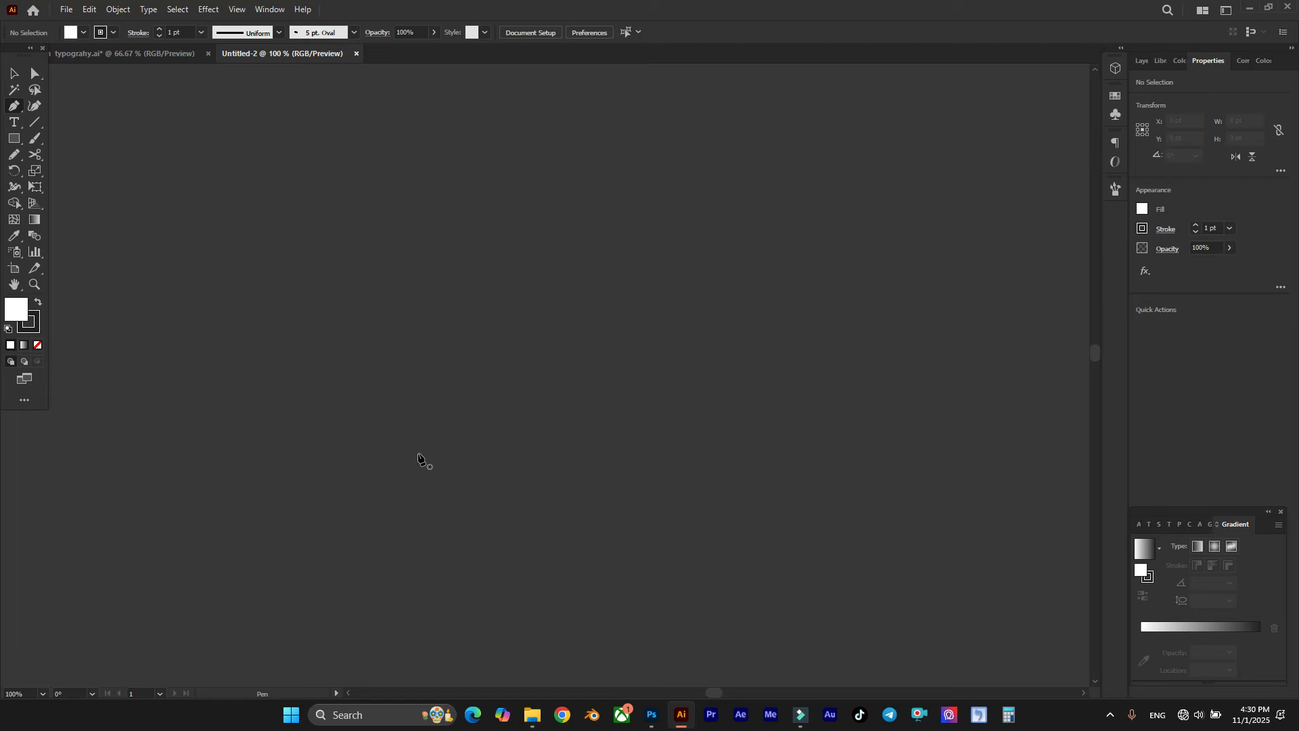
{"action": "scroll", "coordinate": [435, 466], "scroll_direction": "down", "scroll_amount": 2}
{"action": "scroll", "coordinate": [435, 466], "scroll_direction": "up", "scroll_amount": 2}
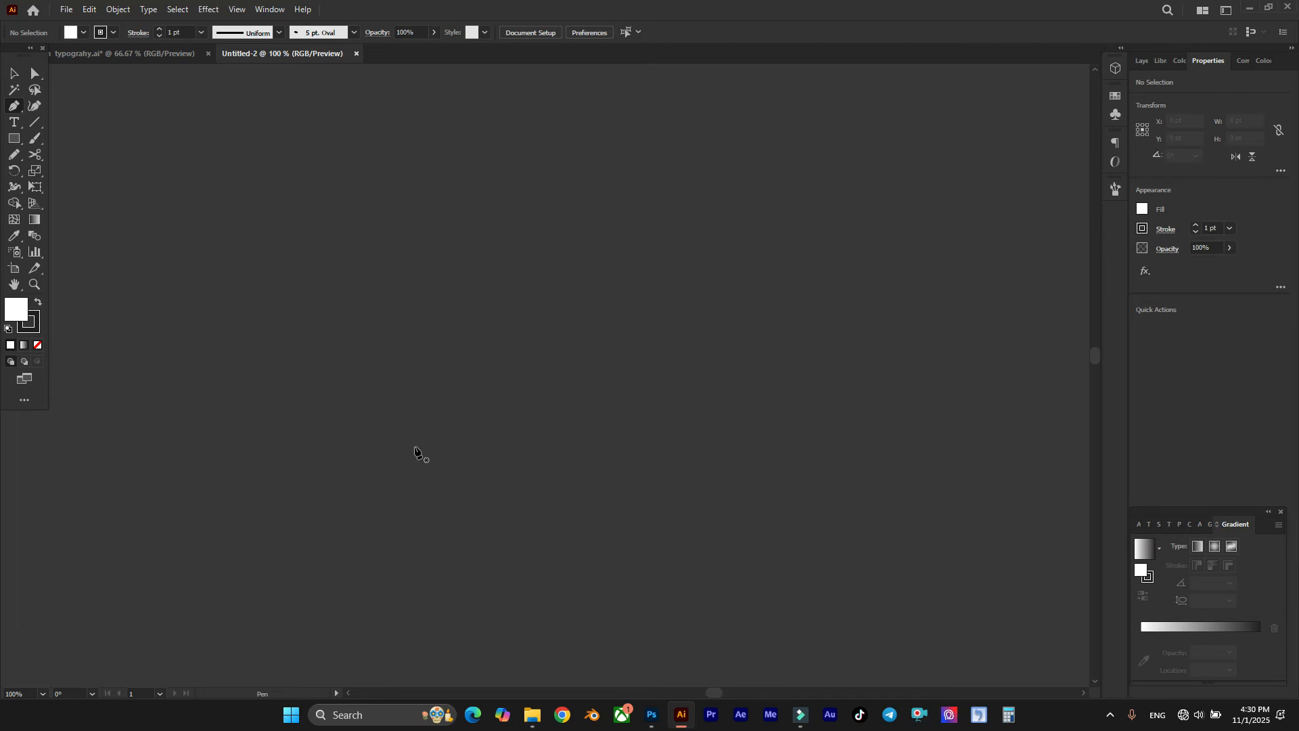
{"action": "left_click", "coordinate": [381, 512]}
{"action": "left_click", "coordinate": [395, 233], "text": "shift"}
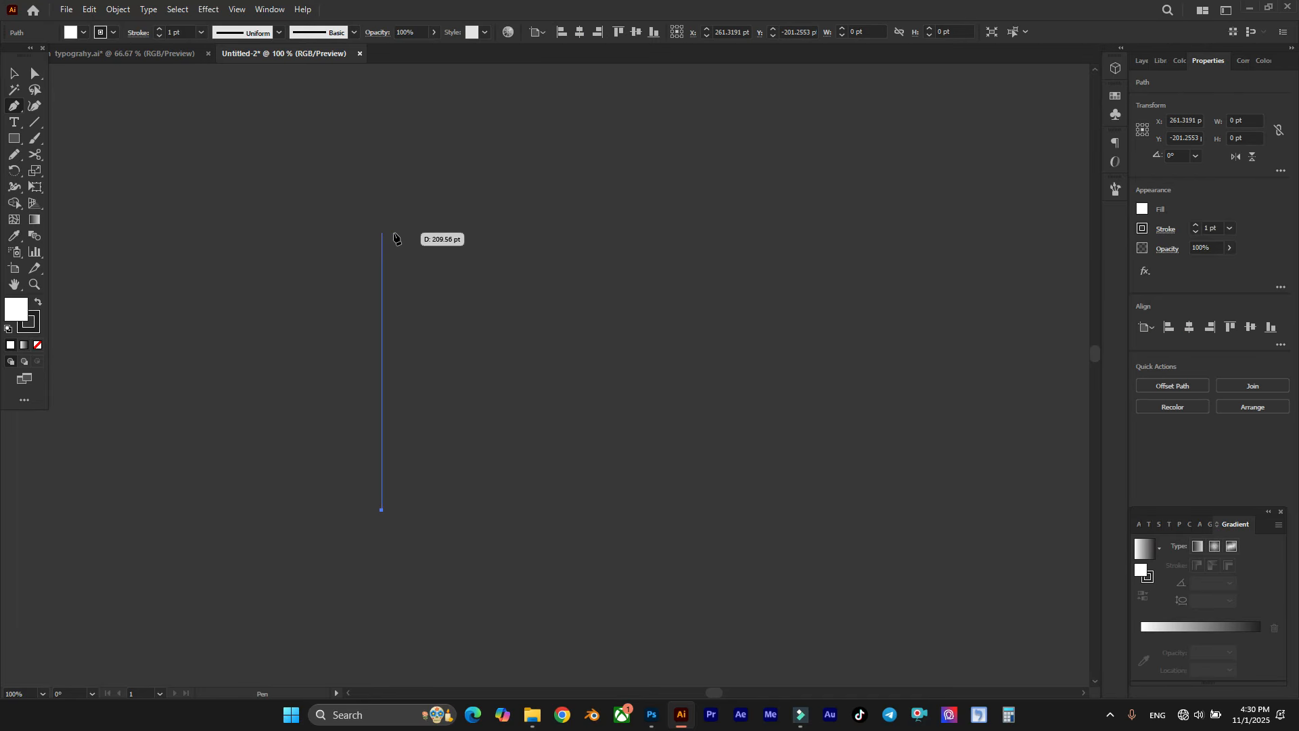
{"action": "left_click", "coordinate": [444, 233], "text": "shift"}
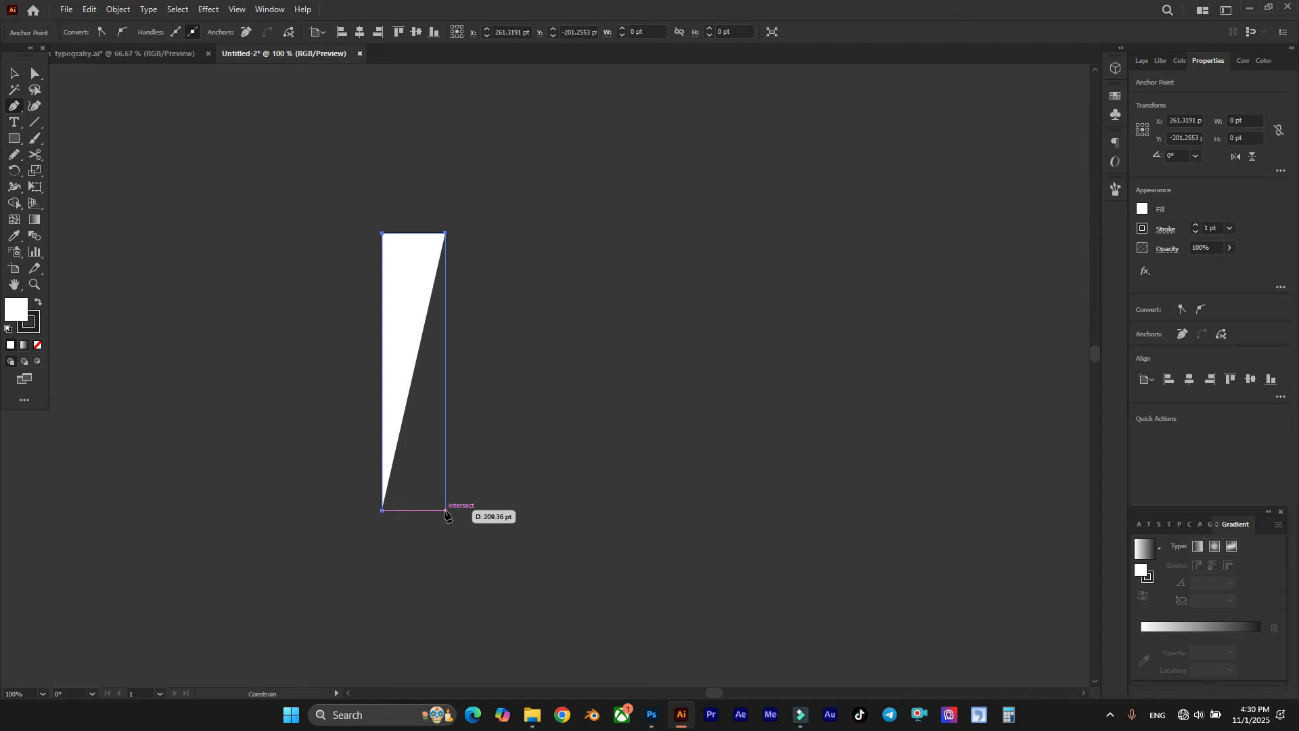
{"action": "left_click", "coordinate": [445, 510], "text": "shift"}
{"action": "scroll", "coordinate": [383, 217], "scroll_direction": "up", "scroll_amount": 1}
{"action": "left_click", "coordinate": [19, 74]}
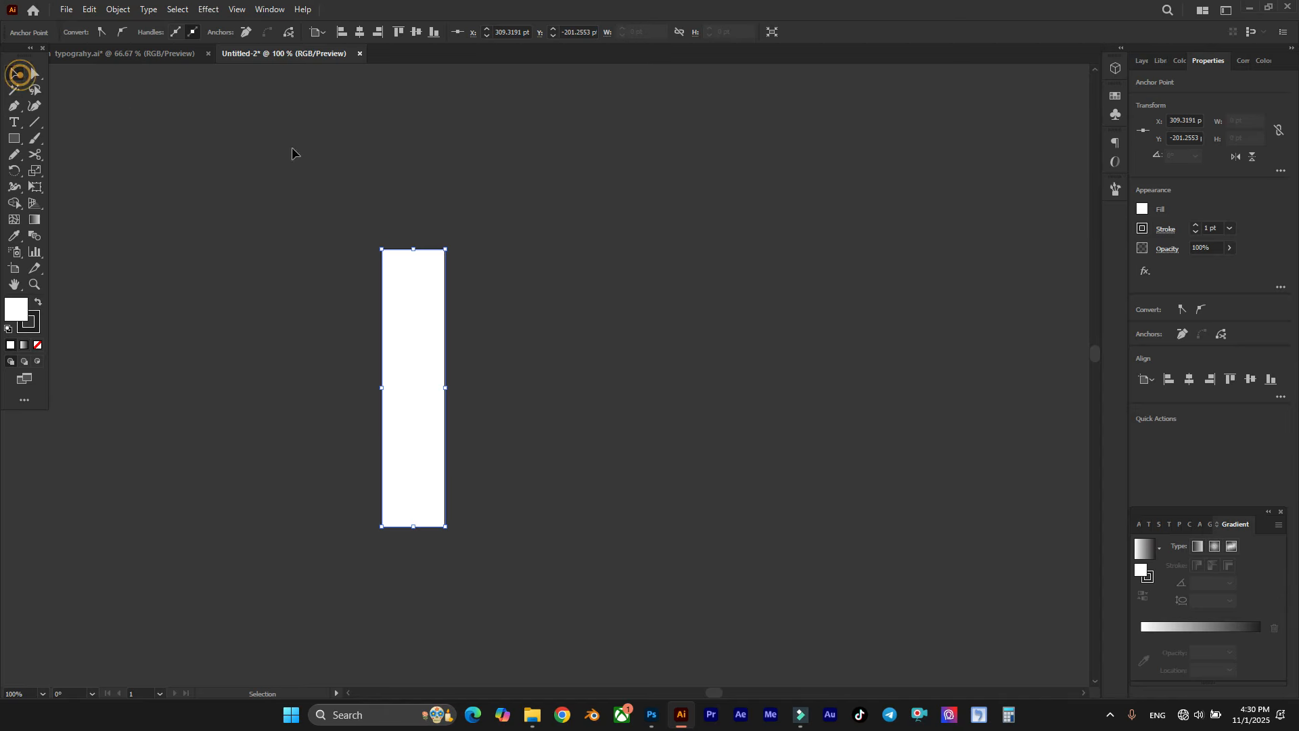
{"action": "left_click", "coordinate": [275, 169]}
Step: Remove the fill from the three-sided path and set its stroke weight to 32 pt
{"action": "left_click", "coordinate": [391, 402]}
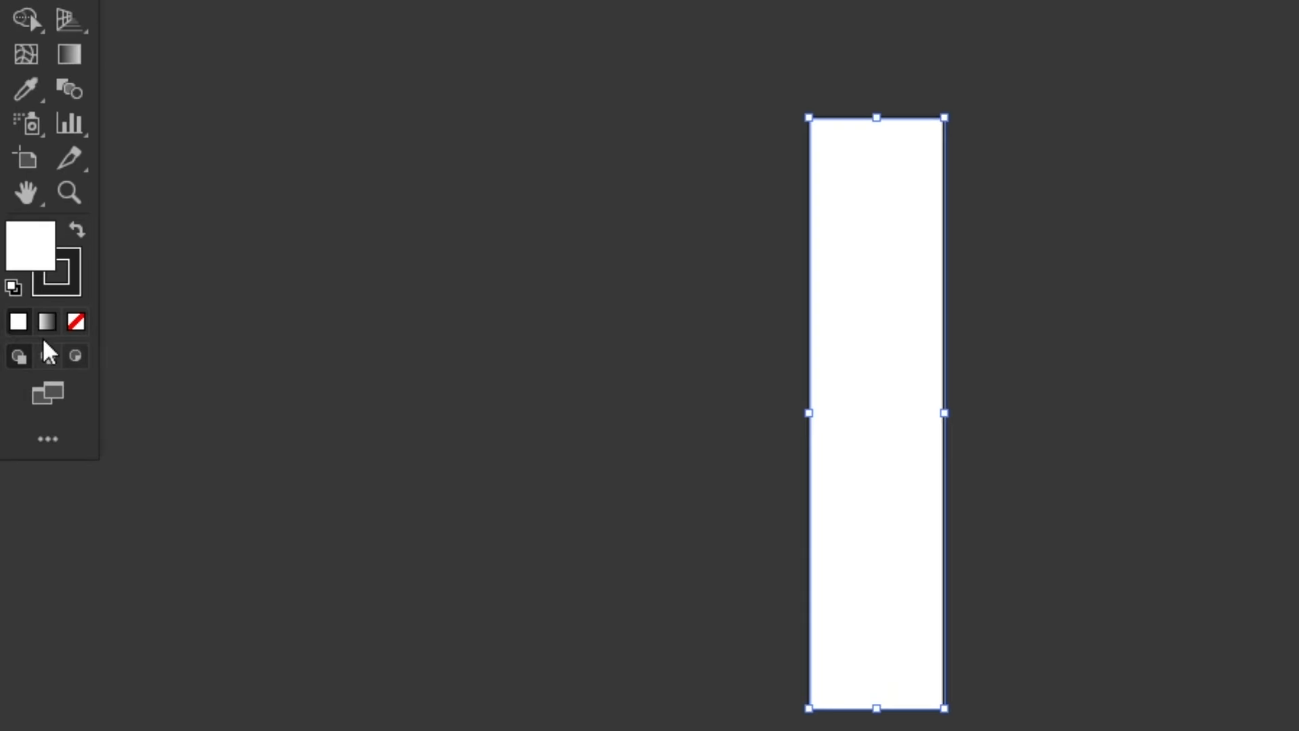
{"action": "left_click", "coordinate": [75, 321]}
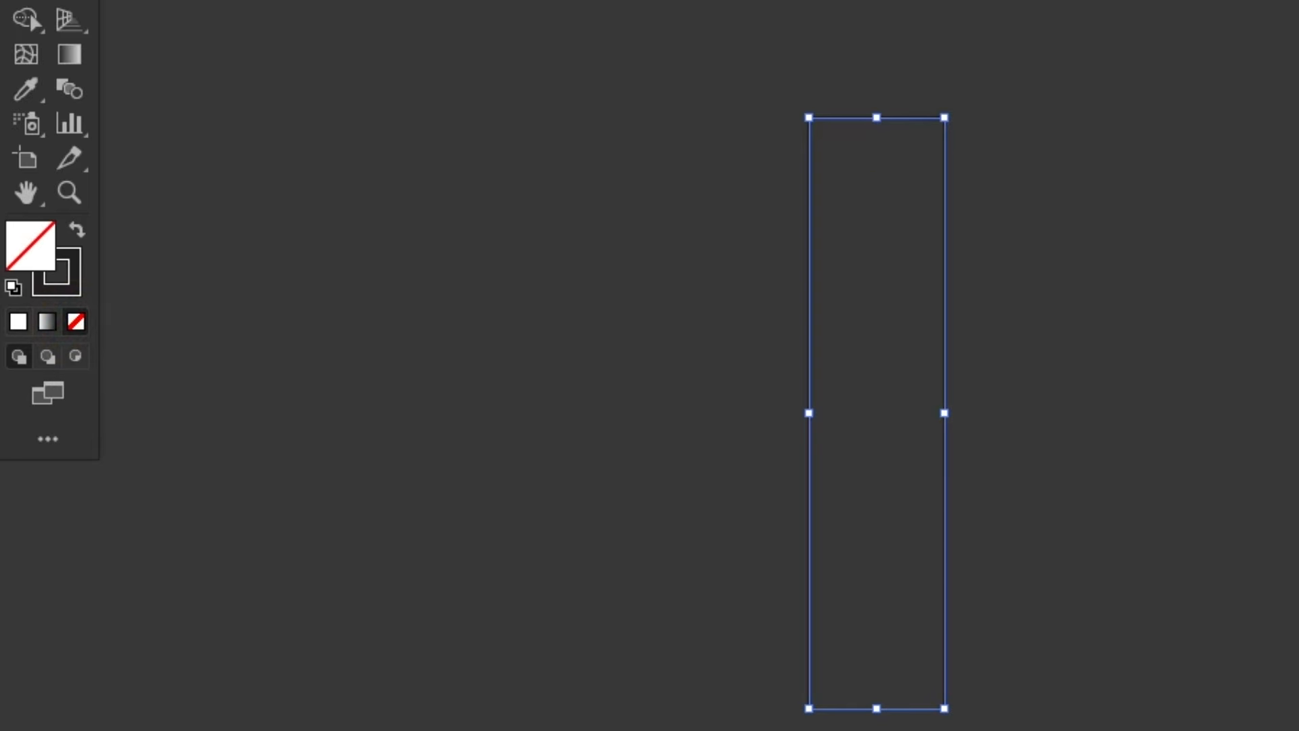
{"action": "left_click", "coordinate": [391, 63]}
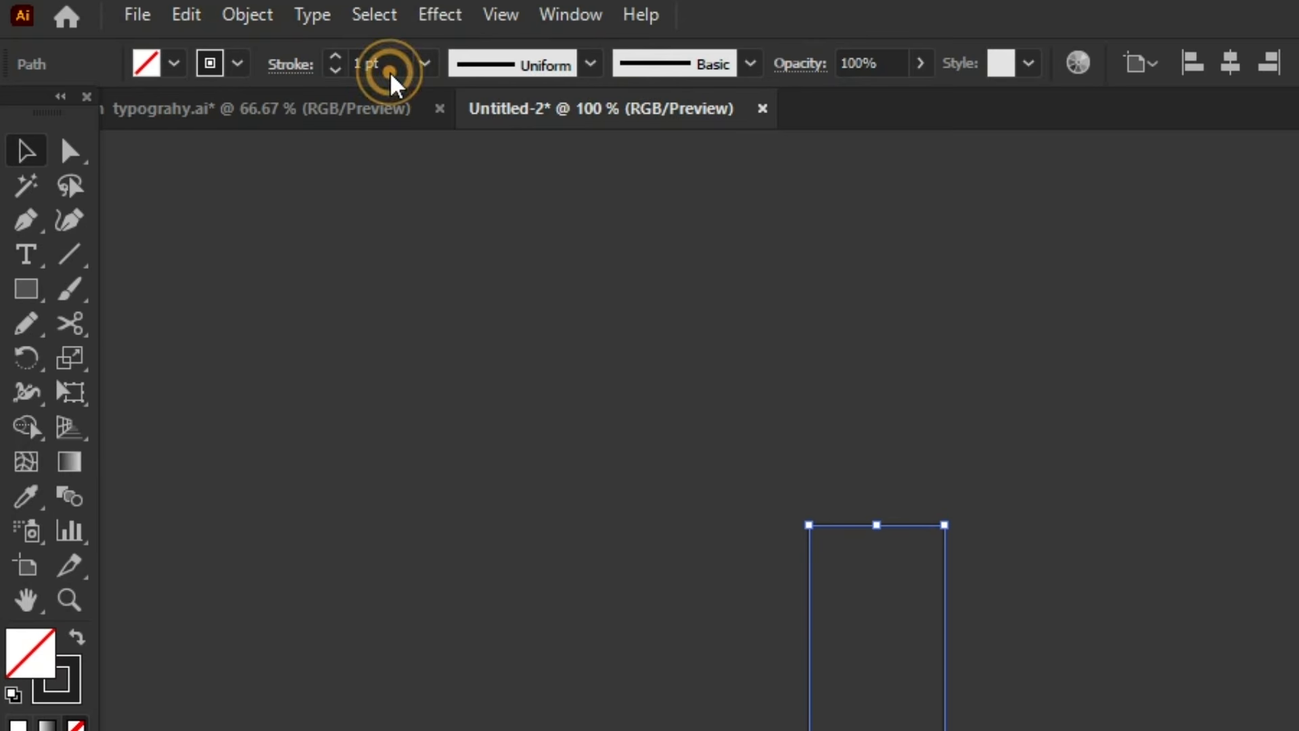
{"action": "type", "text": "6"}
{"action": "key", "text": "Return"}
{"action": "key", "text": "Up"}
{"action": "key", "text": "Up"}
{"action": "key", "text": "Up"}
{"action": "key", "text": "Up"}
{"action": "key", "text": "Up"}
{"action": "key", "text": "Up"}
{"action": "key", "text": "Up"}
{"action": "key", "text": "Up"}
{"action": "key", "text": "Up"}
{"action": "key", "text": "Up"}
{"action": "key", "text": "Up"}
{"action": "key", "text": "Up"}
{"action": "key", "text": "Up"}
{"action": "key", "text": "Up"}
{"action": "key", "text": "Up"}
{"action": "key", "text": "Up"}
{"action": "key", "text": "Up"}
{"action": "key", "text": "Up"}
{"action": "key", "text": "Up"}
{"action": "key", "text": "Up"}
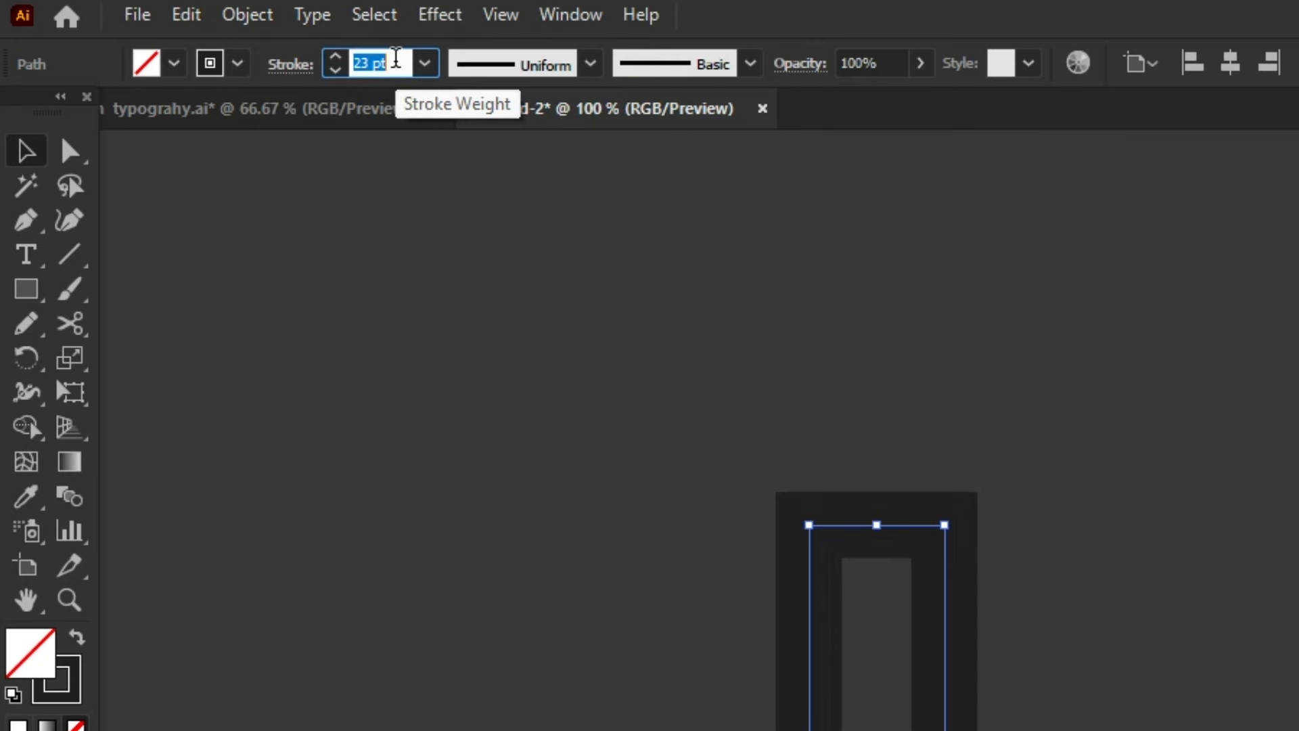
{"action": "key", "text": "Down"}
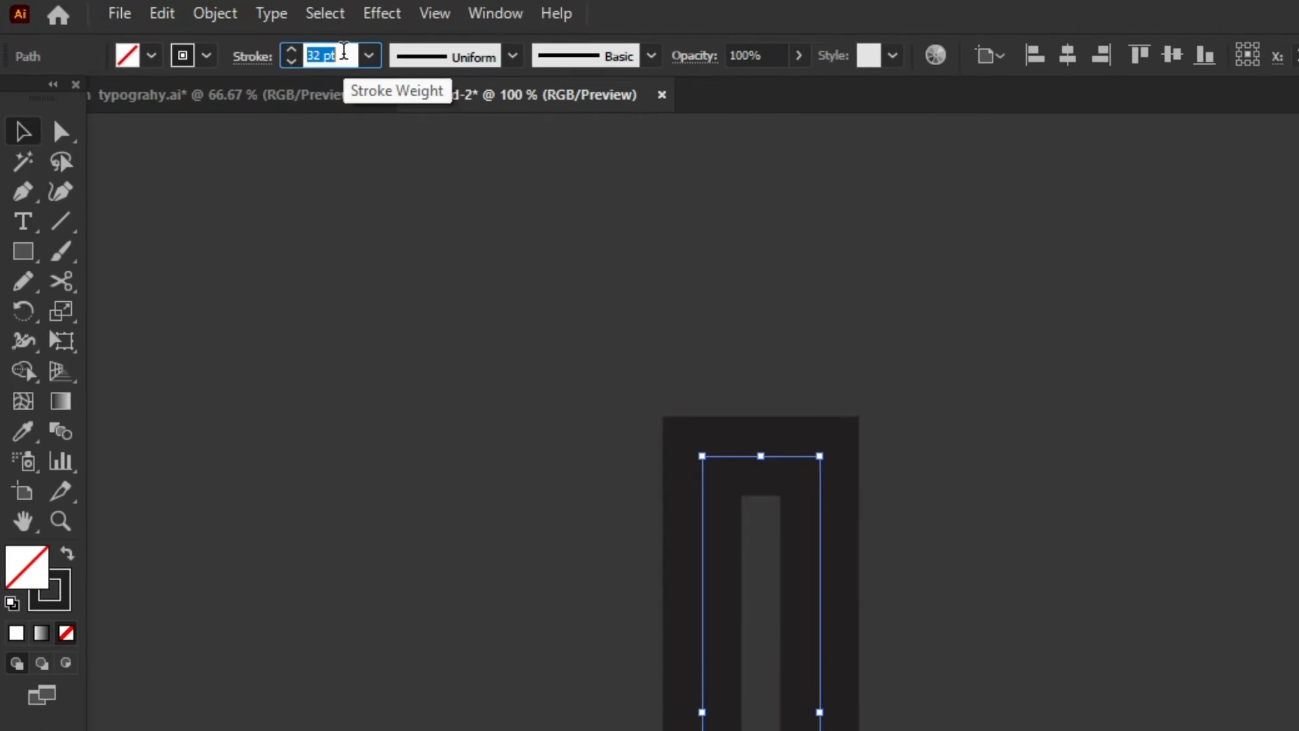
{"action": "left_click", "coordinate": [806, 406]}
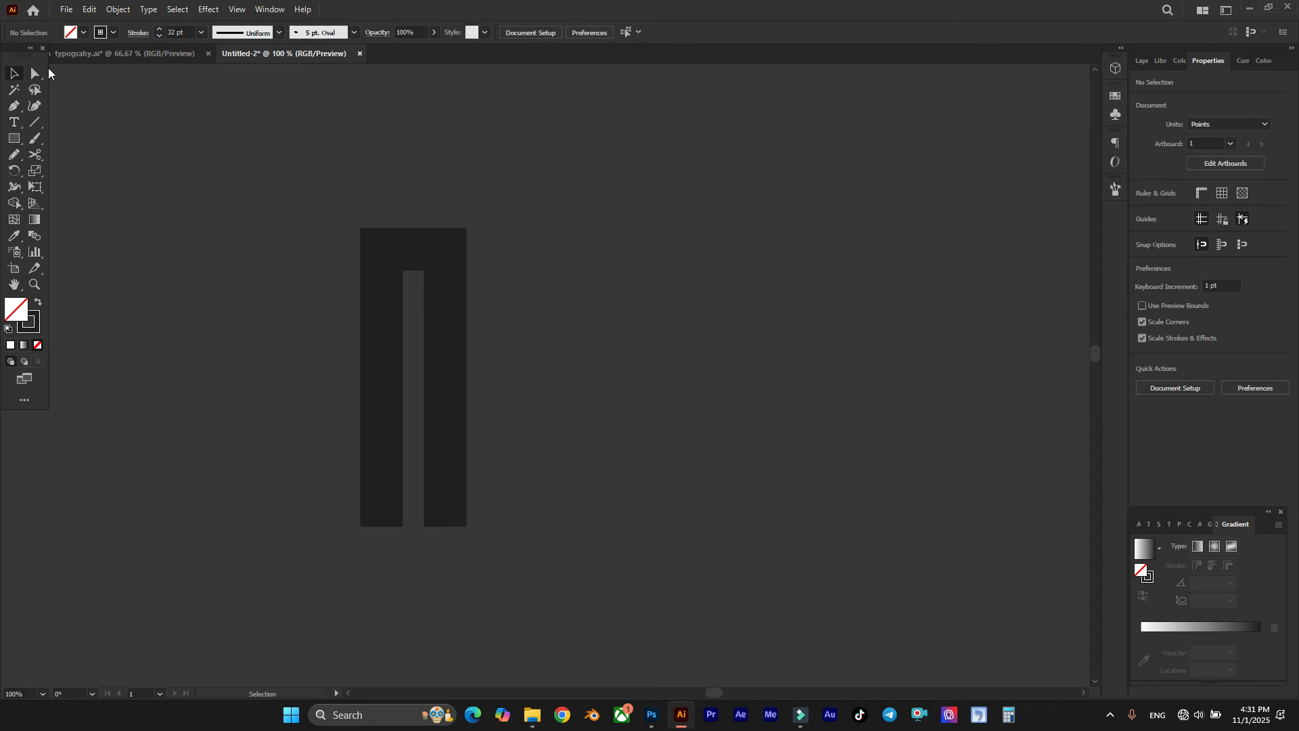
Step: Extend both legs of the path straight down by their lower end points so the shape is about 243 pt tall
{"action": "left_click", "coordinate": [35, 74]}
{"action": "scroll", "coordinate": [372, 242], "scroll_direction": "down", "scroll_amount": 3}
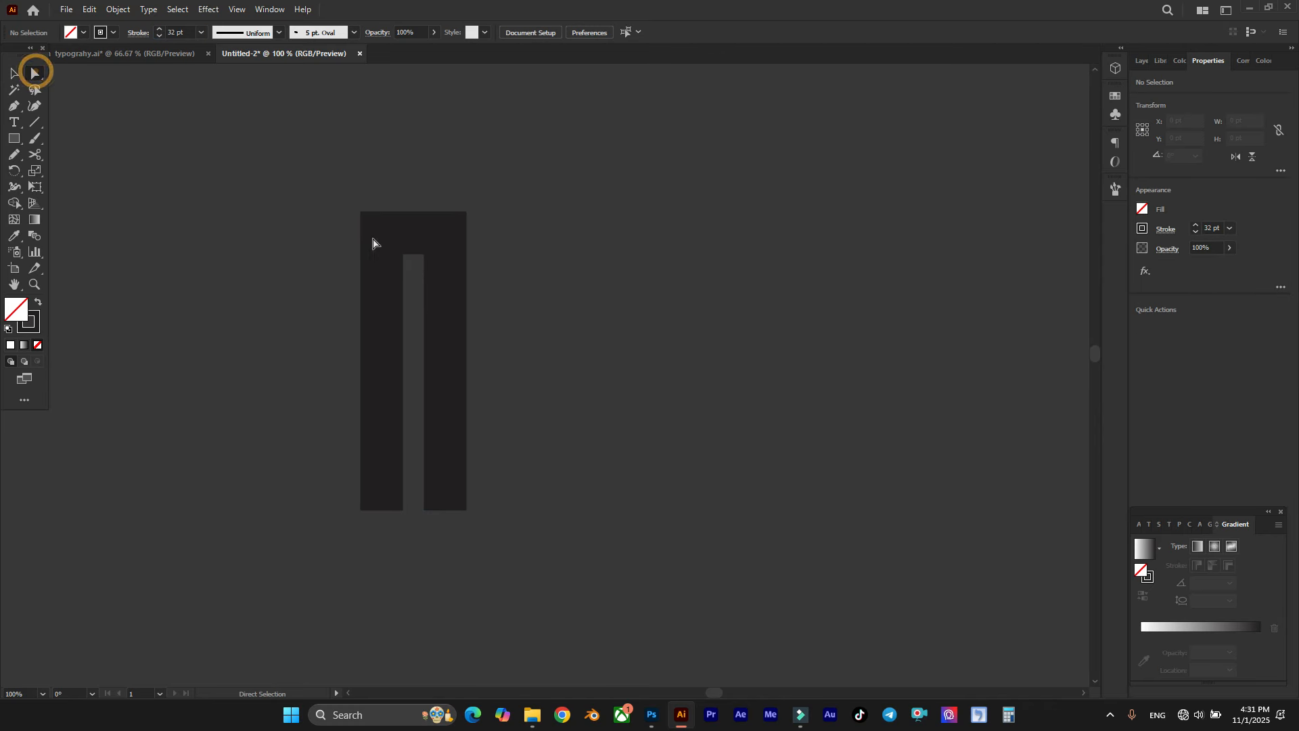
{"action": "left_click_drag", "start_coordinate": [289, 422], "coordinate": [671, 586]}
{"action": "left_click_drag", "start_coordinate": [446, 481], "coordinate": [448, 527]}
{"action": "scroll", "coordinate": [533, 408], "scroll_direction": "right", "scroll_amount": 2}
{"action": "scroll", "coordinate": [533, 408], "scroll_direction": "right", "scroll_amount": 1}
{"action": "left_click", "coordinate": [456, 345]}
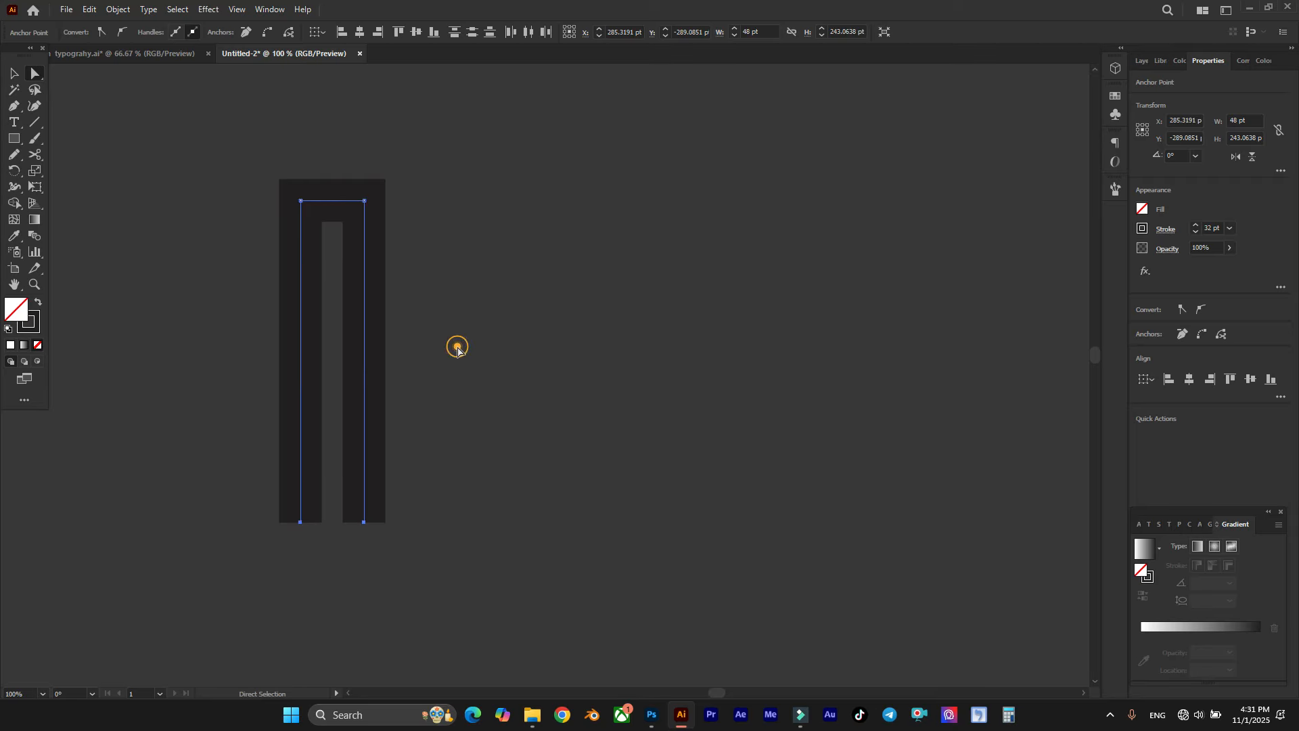
Step: Draw a short vertical neck about 29 pt long with the Pen tool, rising from the centre of the legs' top crossbar
{"action": "left_click", "coordinate": [14, 108]}
{"action": "scroll", "coordinate": [297, 119], "scroll_direction": "up", "scroll_amount": 1}
{"action": "left_click", "coordinate": [332, 206]}
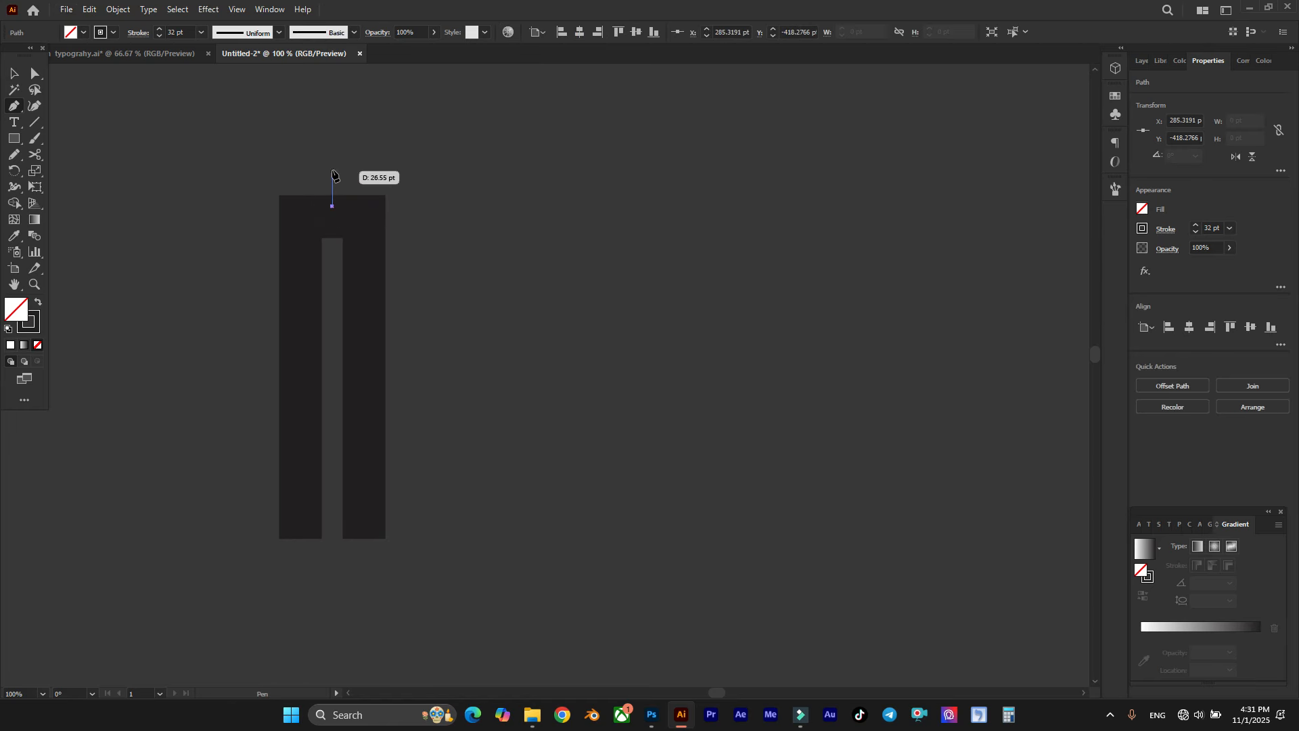
{"action": "left_click", "coordinate": [332, 168]}
{"action": "left_click", "coordinate": [364, 144], "text": "ctrl"}
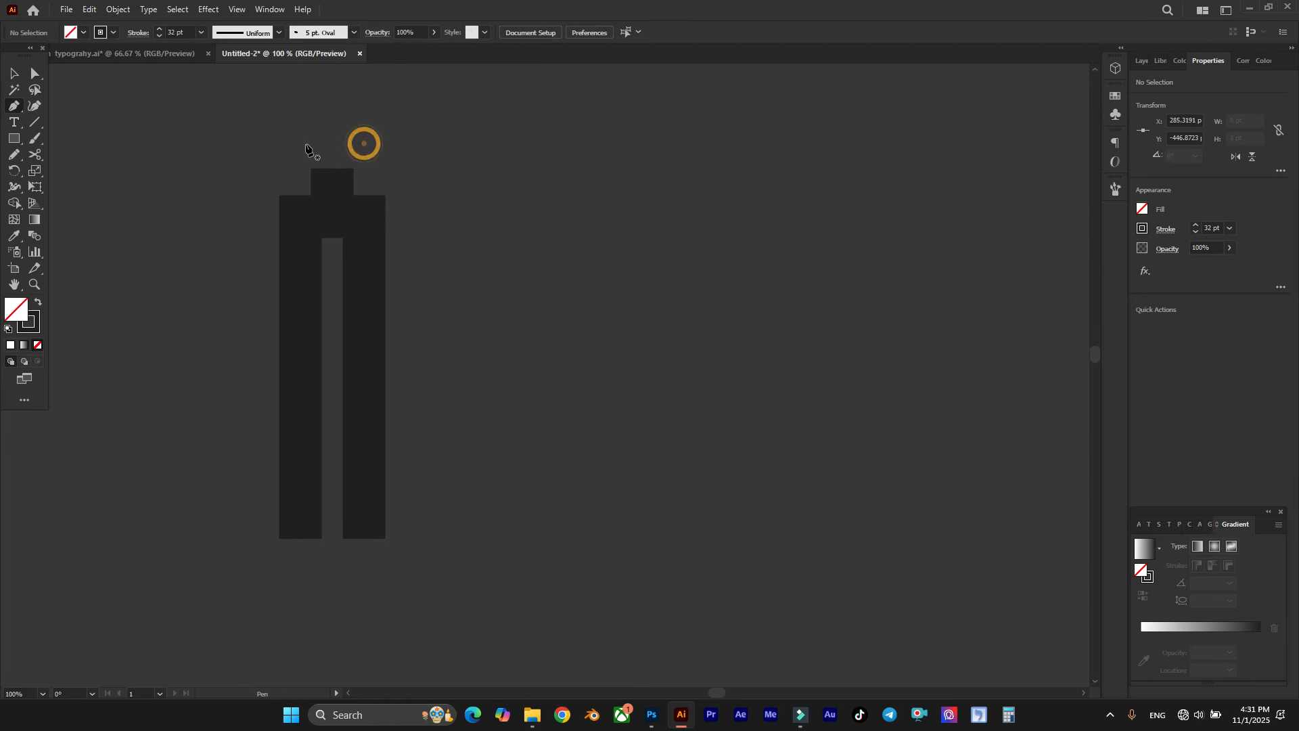
Step: Draw a horizontal bar about 78 pt long across the top of the neck, spanning the width of the legs
{"action": "left_click", "coordinate": [281, 169]}
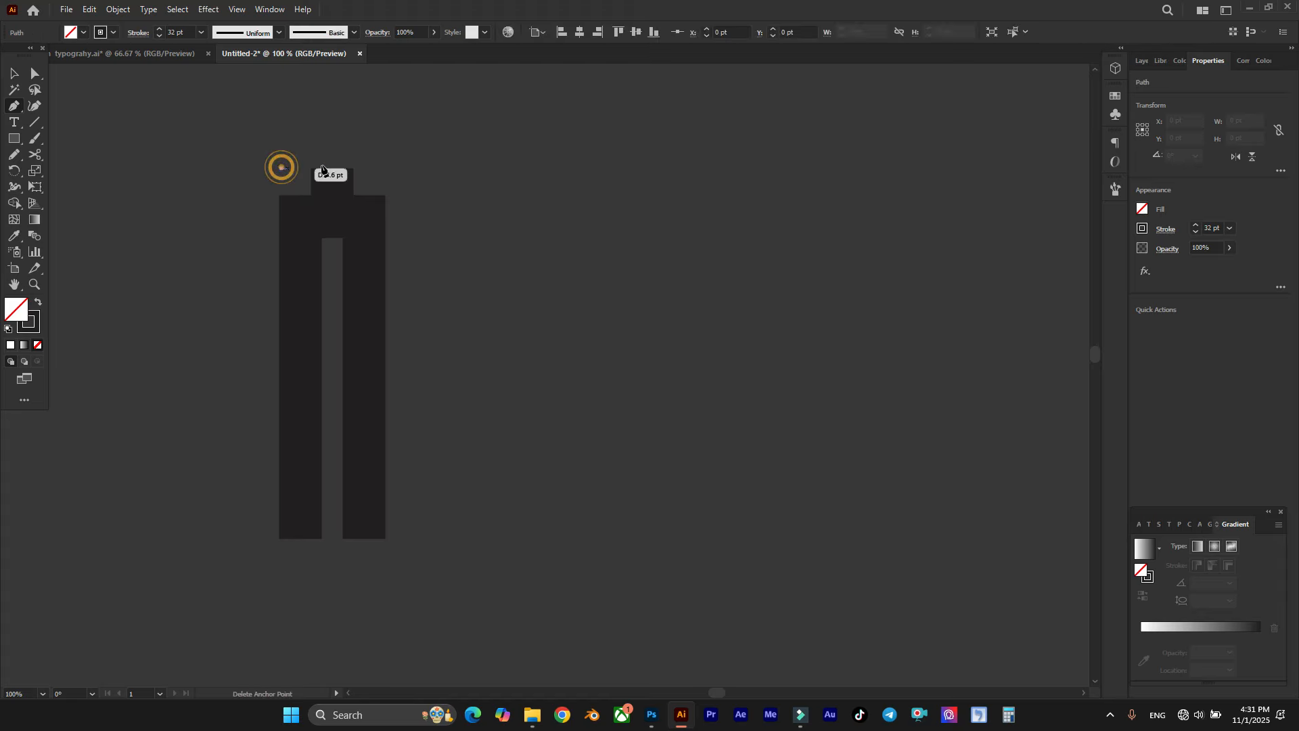
{"action": "left_click", "coordinate": [385, 168]}
{"action": "left_click", "coordinate": [424, 158], "text": "ctrl"}
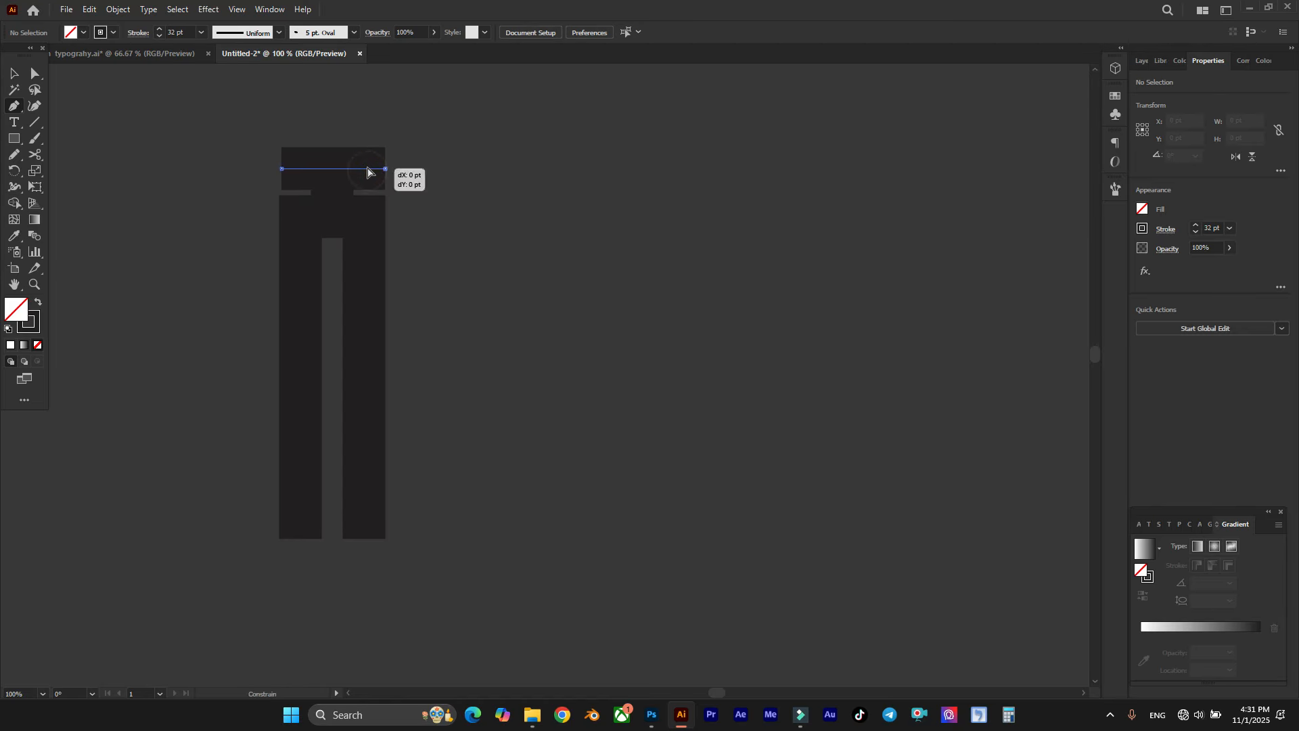
Step: Raise the top bar slightly and extend both of its ends to line up with the outer edges of the legs
{"action": "left_click", "coordinate": [368, 173], "text": "ctrl"}
{"action": "left_click_drag", "start_coordinate": [369, 174], "coordinate": [372, 166]}
{"action": "scroll", "coordinate": [318, 166], "scroll_direction": "up", "scroll_amount": 5}
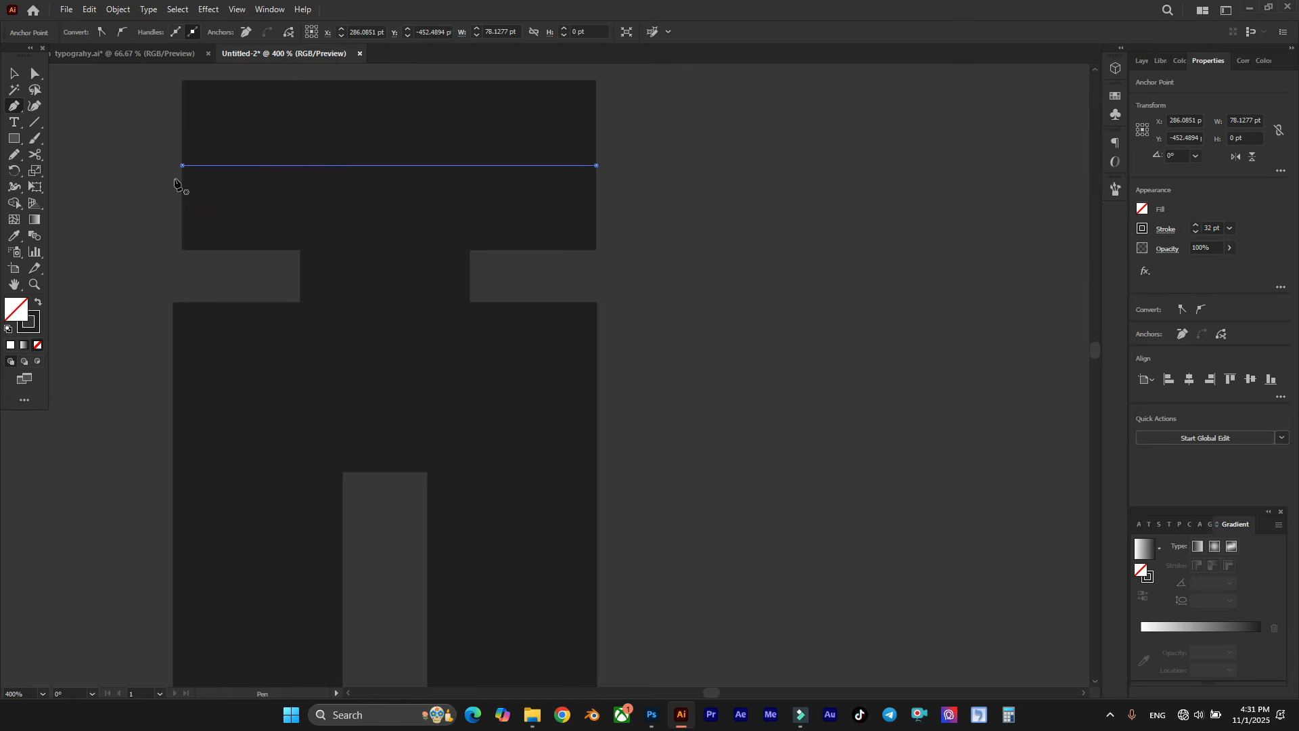
{"action": "left_click_drag", "start_coordinate": [181, 171], "coordinate": [174, 170]}
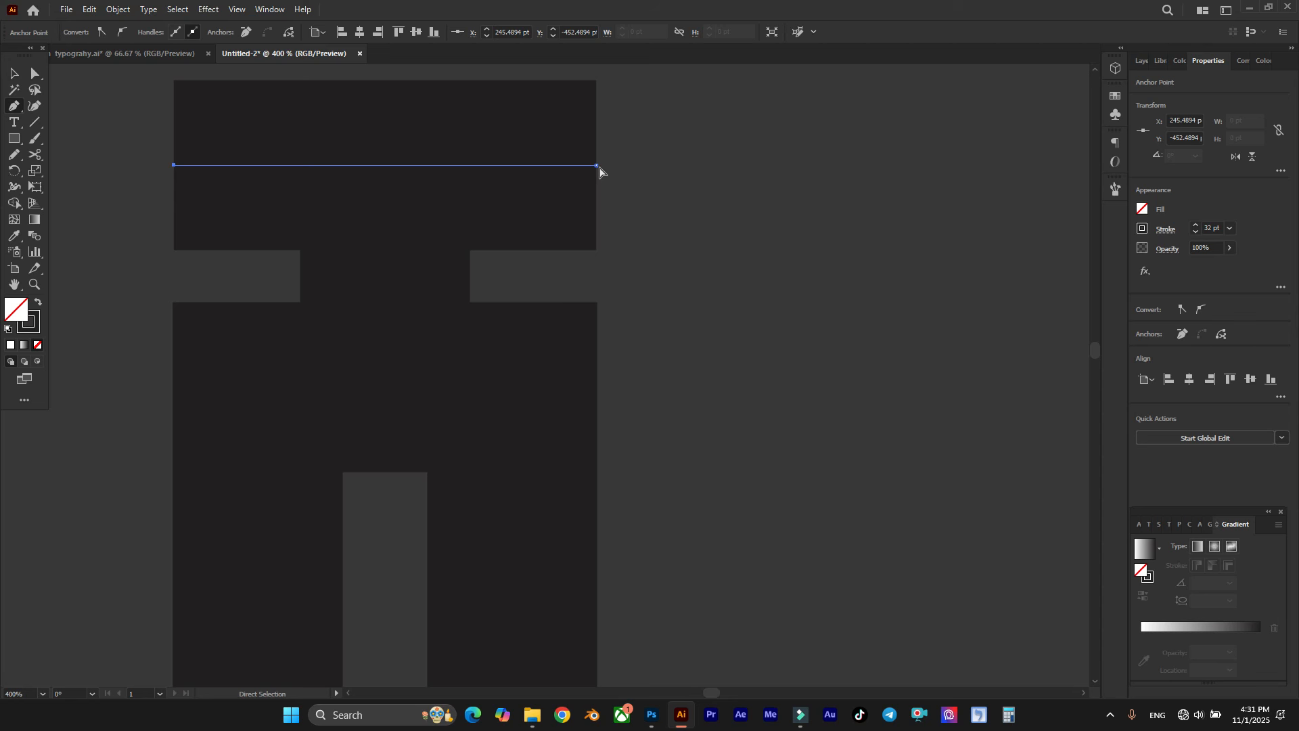
{"action": "left_click_drag", "start_coordinate": [597, 167], "coordinate": [601, 167]}
{"action": "scroll", "coordinate": [551, 211], "scroll_direction": "right", "scroll_amount": 1}
{"action": "scroll", "coordinate": [551, 211], "scroll_direction": "down", "scroll_amount": 2}
{"action": "scroll", "coordinate": [536, 211], "scroll_direction": "right", "scroll_amount": 1}
{"action": "scroll", "coordinate": [466, 218], "scroll_direction": "up", "scroll_amount": 1}
Step: Slant the neck between the bar and the legs by shifting its upper end left and its lower end right
{"action": "left_click", "coordinate": [402, 246], "text": "ctrl"}
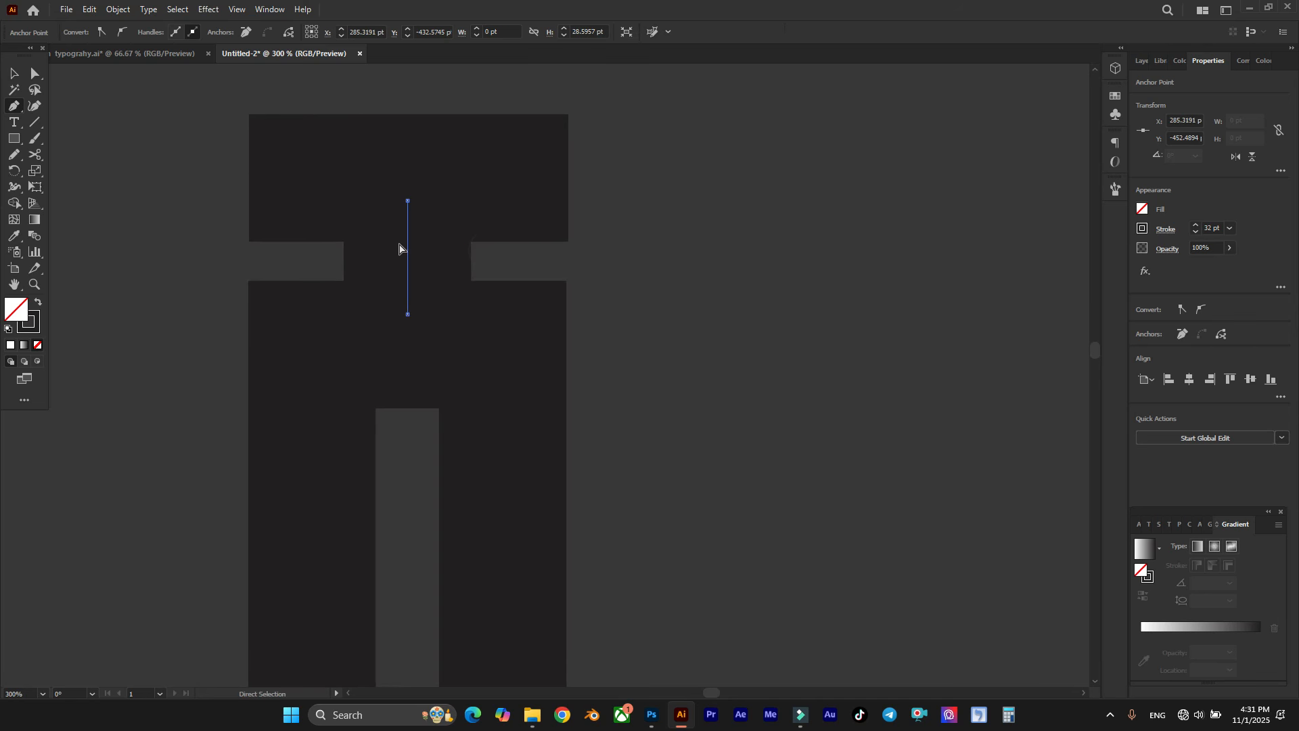
{"action": "left_click_drag", "start_coordinate": [408, 201], "coordinate": [368, 196]}
{"action": "left_click_drag", "start_coordinate": [409, 316], "coordinate": [429, 315]}
{"action": "key", "text": "ctrl+1"}
{"action": "left_click", "coordinate": [464, 255]}
Step: Draw a rectangle about 87 × 203 pt to the right of the first letter and move it slightly right to widen the gap
{"action": "scroll", "coordinate": [467, 298], "scroll_direction": "down", "scroll_amount": 5}
{"action": "scroll", "coordinate": [467, 298], "scroll_direction": "up", "scroll_amount": 1}
{"action": "left_click", "coordinate": [20, 142]}
{"action": "left_click_drag", "start_coordinate": [308, 218], "coordinate": [533, 487]}
{"action": "left_click", "coordinate": [16, 73]}
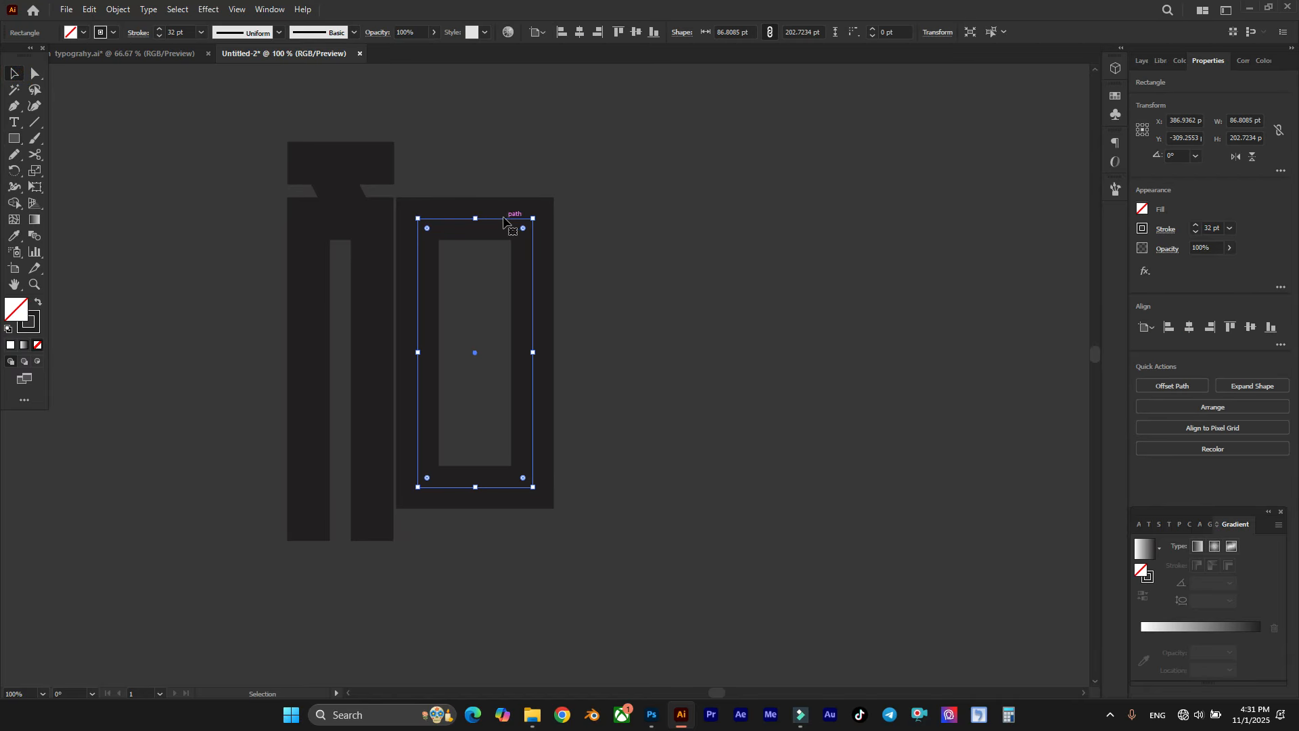
{"action": "left_click_drag", "start_coordinate": [501, 220], "coordinate": [511, 220]}
Step: Draw a vertical stem through the rectangle's centre, from the top of the first letter's bar down to the bottom of its legs
{"action": "scroll", "coordinate": [516, 203], "scroll_direction": "down", "scroll_amount": 1}
{"action": "left_click", "coordinate": [19, 106]}
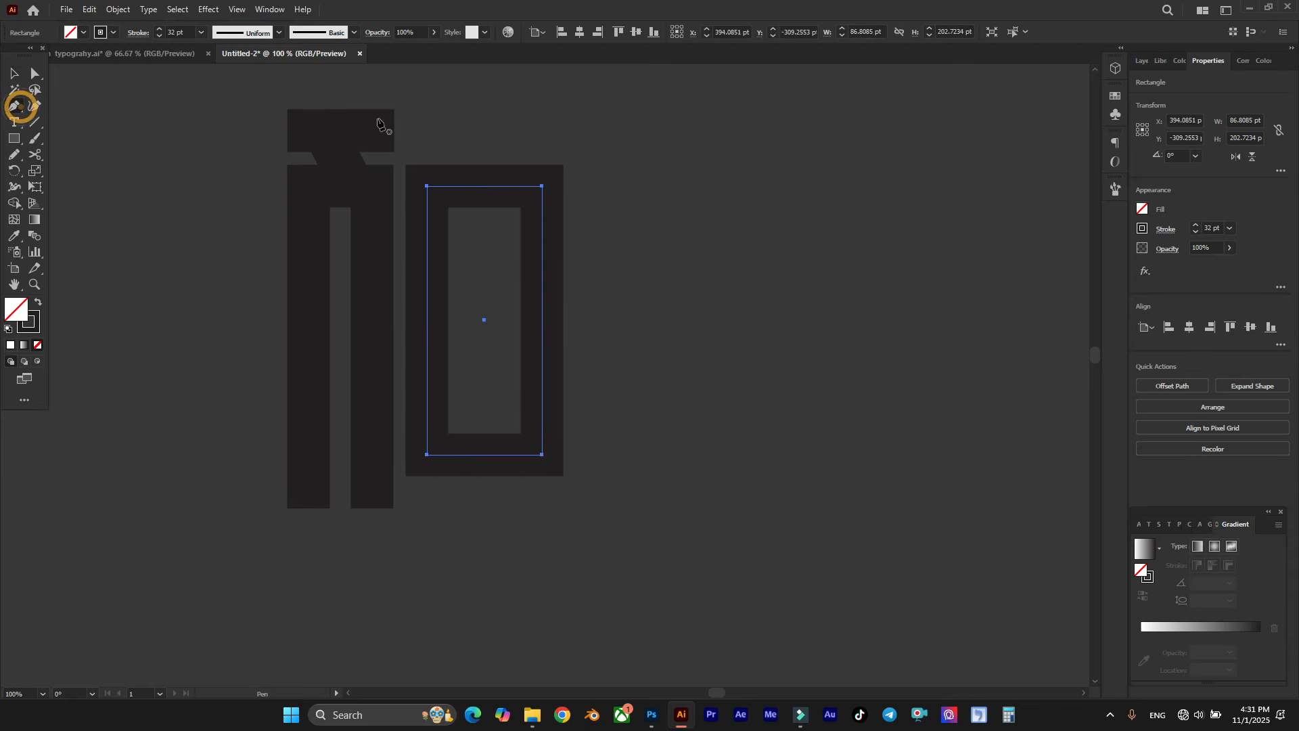
{"action": "left_click", "coordinate": [484, 110]}
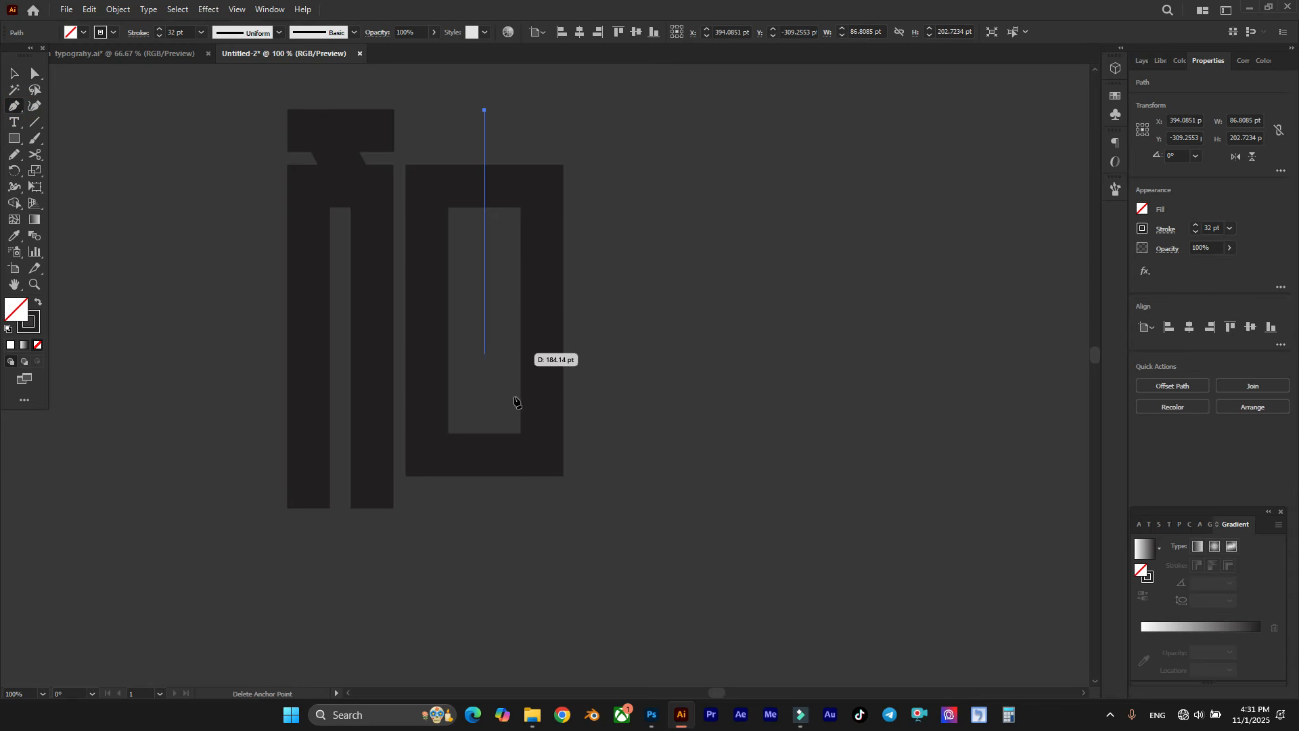
{"action": "left_click", "coordinate": [486, 509]}
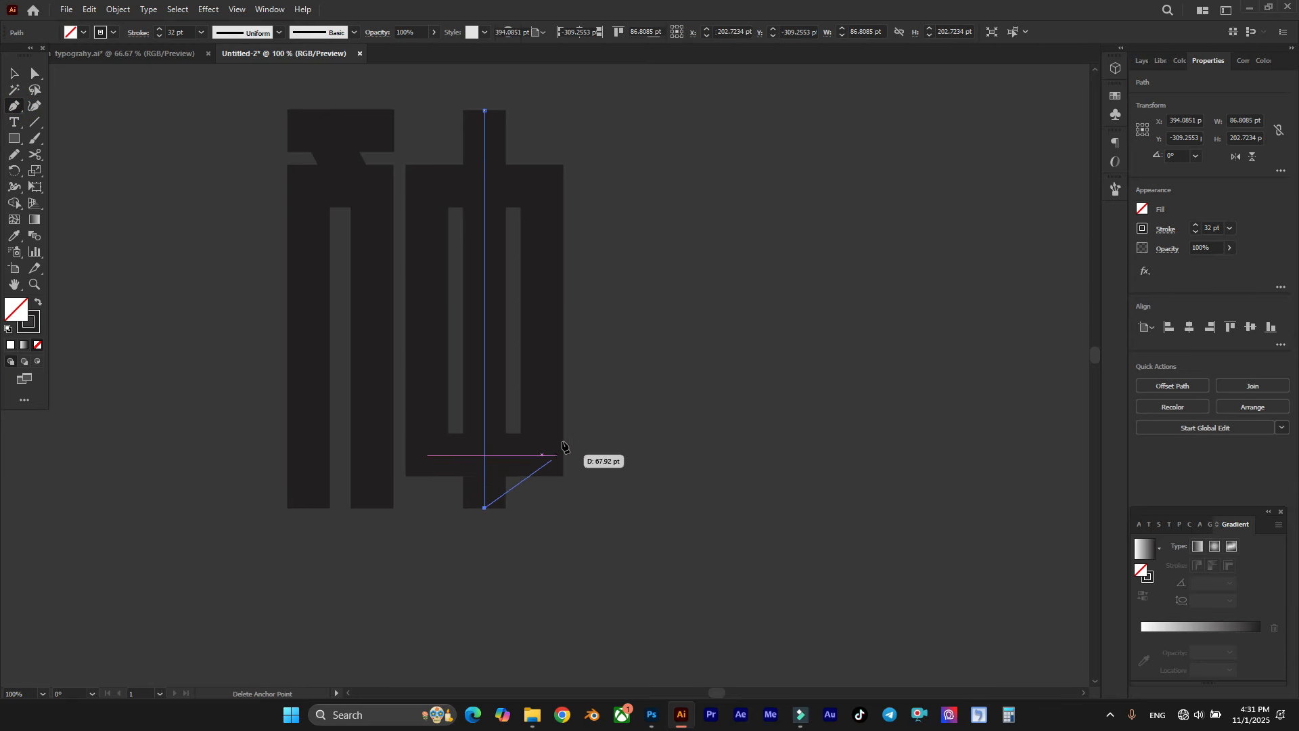
{"action": "key", "text": "Escape"}
Step: Raise the rectangle's upper edge to make it about 214 pt tall and lower its bottom edge slightly
{"action": "scroll", "coordinate": [595, 342], "scroll_direction": "right", "scroll_amount": 1}
{"action": "scroll", "coordinate": [440, 184], "scroll_direction": "up", "scroll_amount": 2}
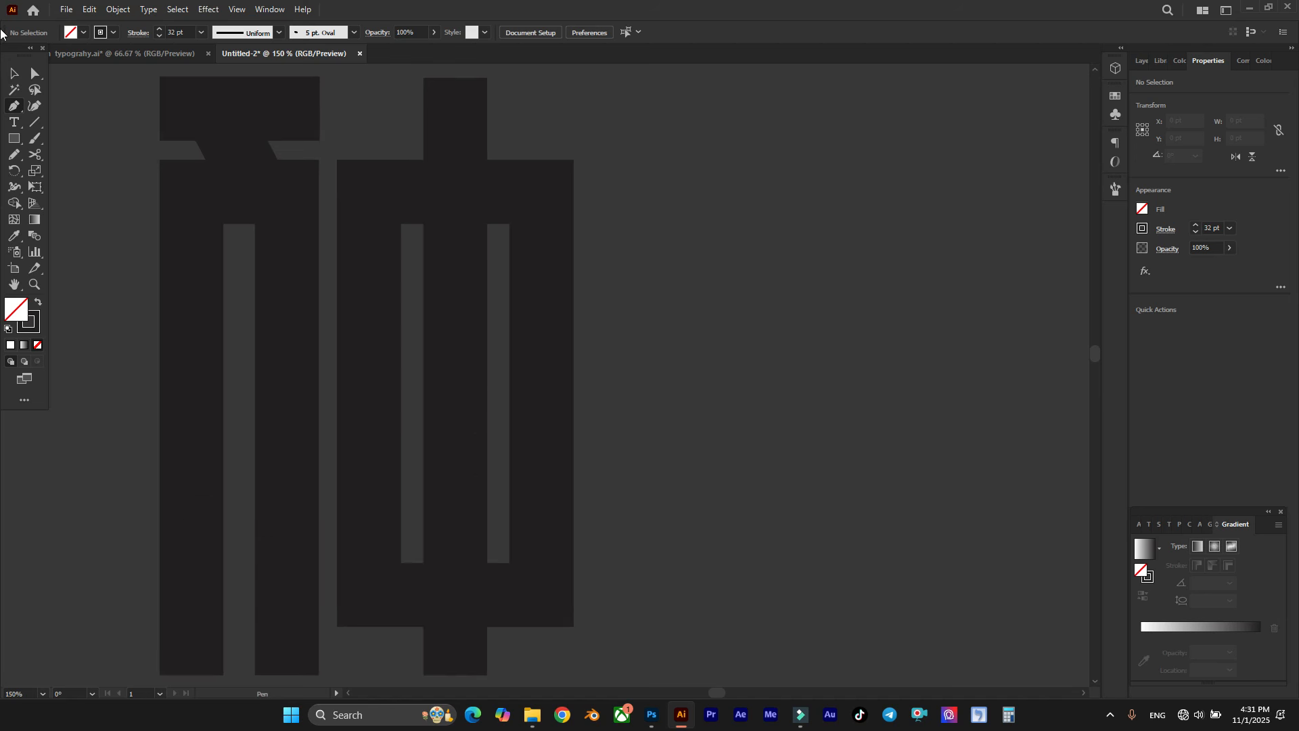
{"action": "left_click", "coordinate": [35, 71]}
{"action": "left_click_drag", "start_coordinate": [400, 191], "coordinate": [401, 169]}
{"action": "scroll", "coordinate": [451, 95], "scroll_direction": "down", "scroll_amount": 1}
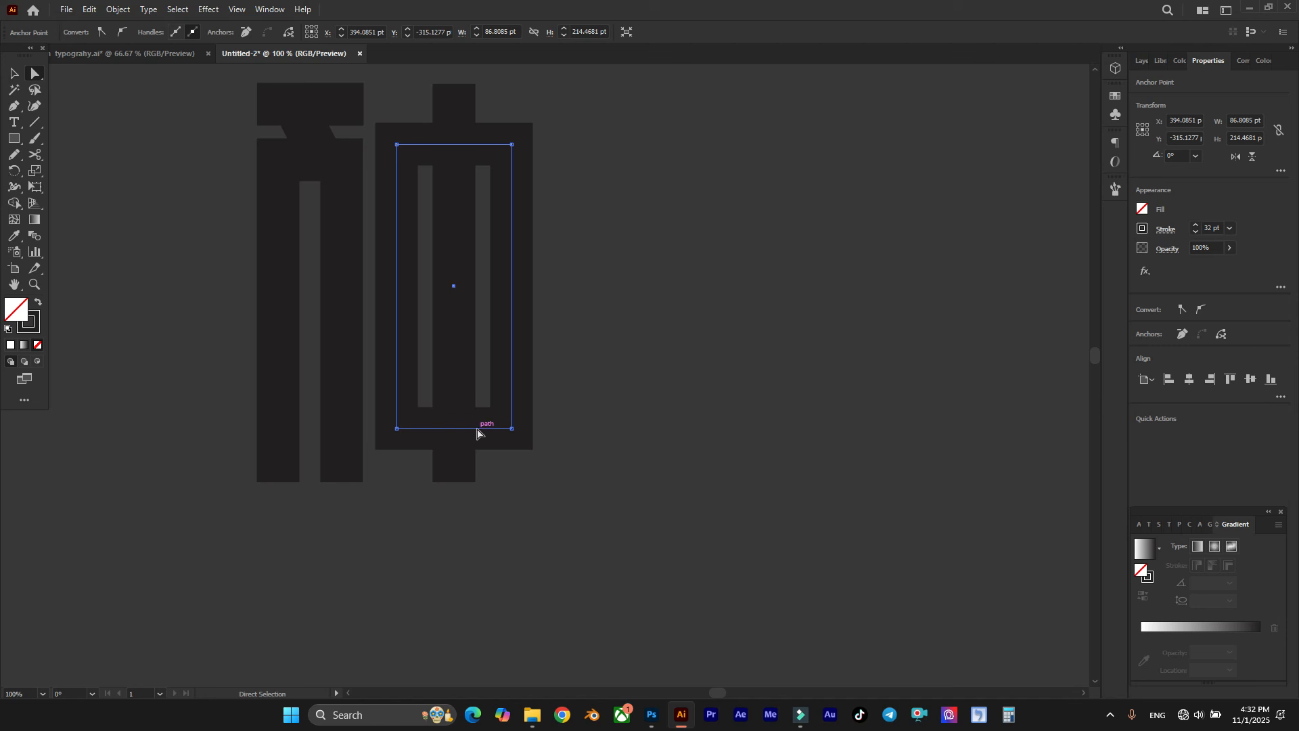
{"action": "left_click_drag", "start_coordinate": [477, 433], "coordinate": [478, 432]}
{"action": "left_click", "coordinate": [611, 382]}
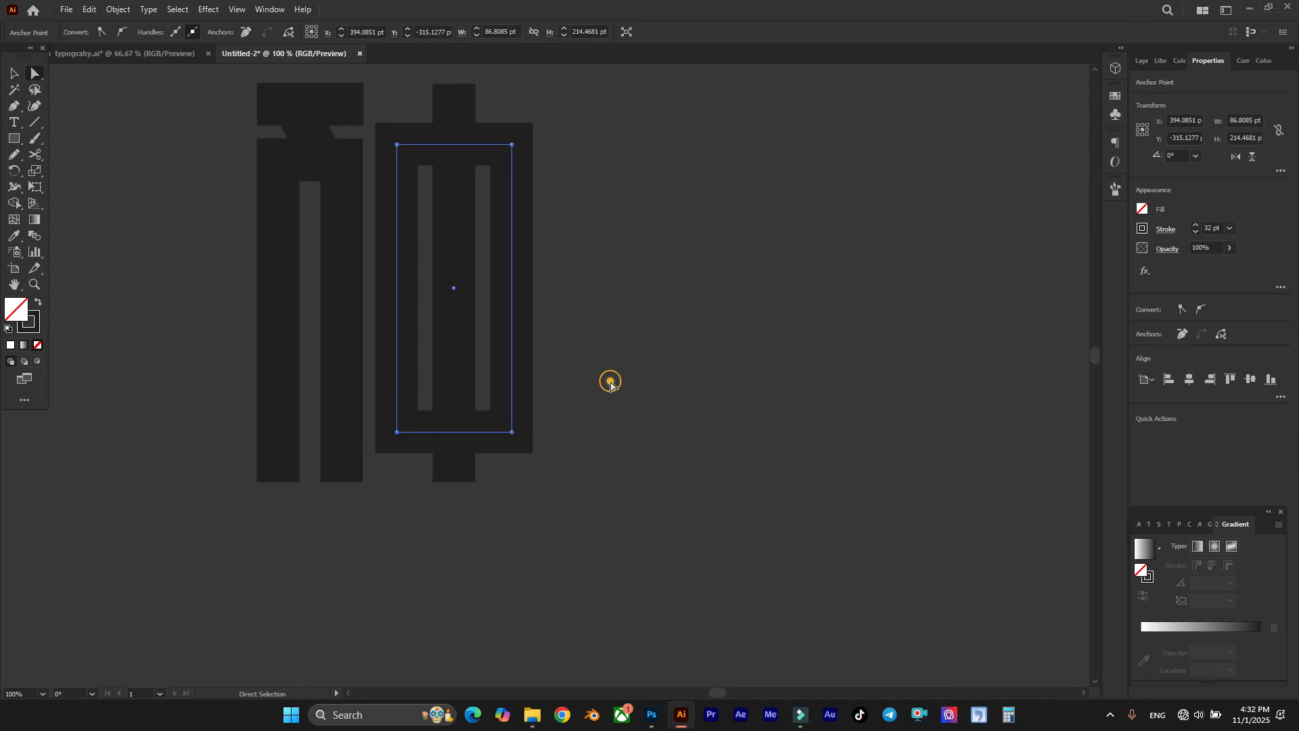
Step: Draw a vertical stem to the right of the second letter, starting level with its top and ending above the letters' baseline
{"action": "scroll", "coordinate": [446, 200], "scroll_direction": "right", "scroll_amount": 2}
{"action": "scroll", "coordinate": [445, 201], "scroll_direction": "up", "scroll_amount": 3}
{"action": "scroll", "coordinate": [472, 165], "scroll_direction": "right", "scroll_amount": 3}
{"action": "scroll", "coordinate": [474, 165], "scroll_direction": "down", "scroll_amount": 1}
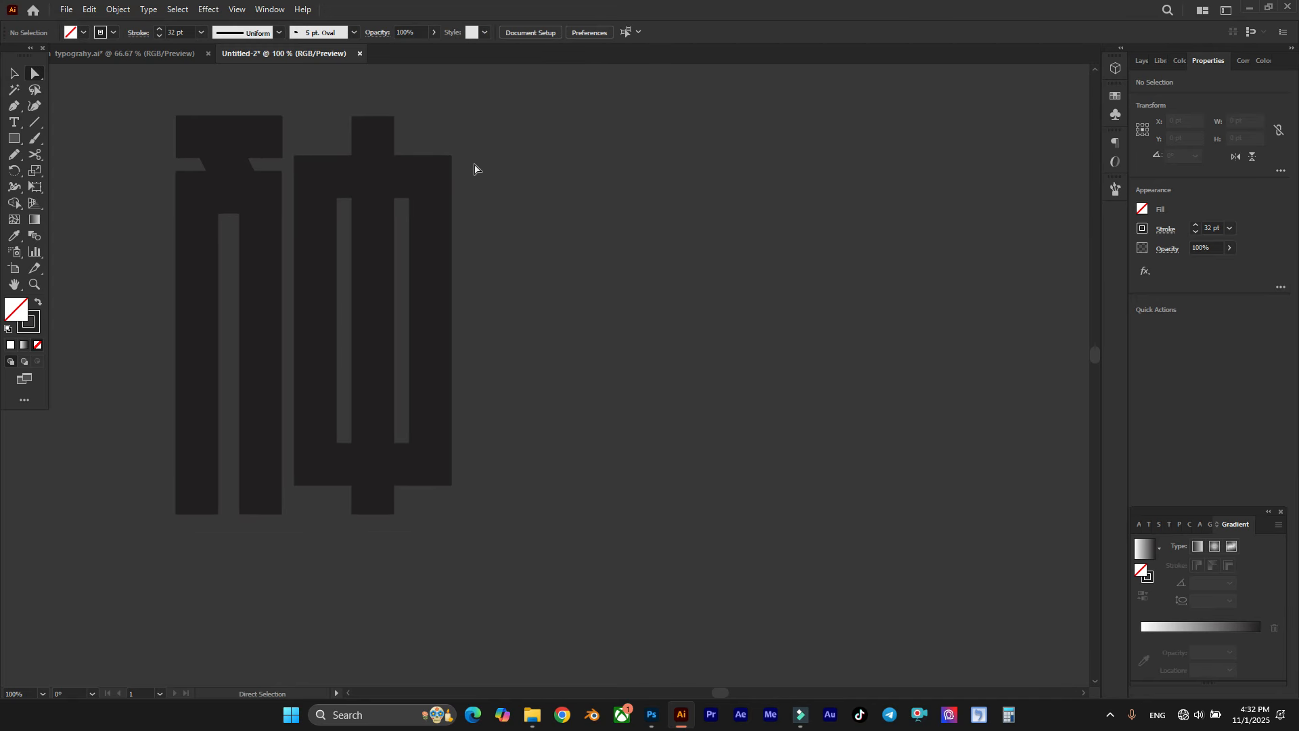
{"action": "left_click", "coordinate": [15, 107]}
{"action": "left_click", "coordinate": [373, 116]}
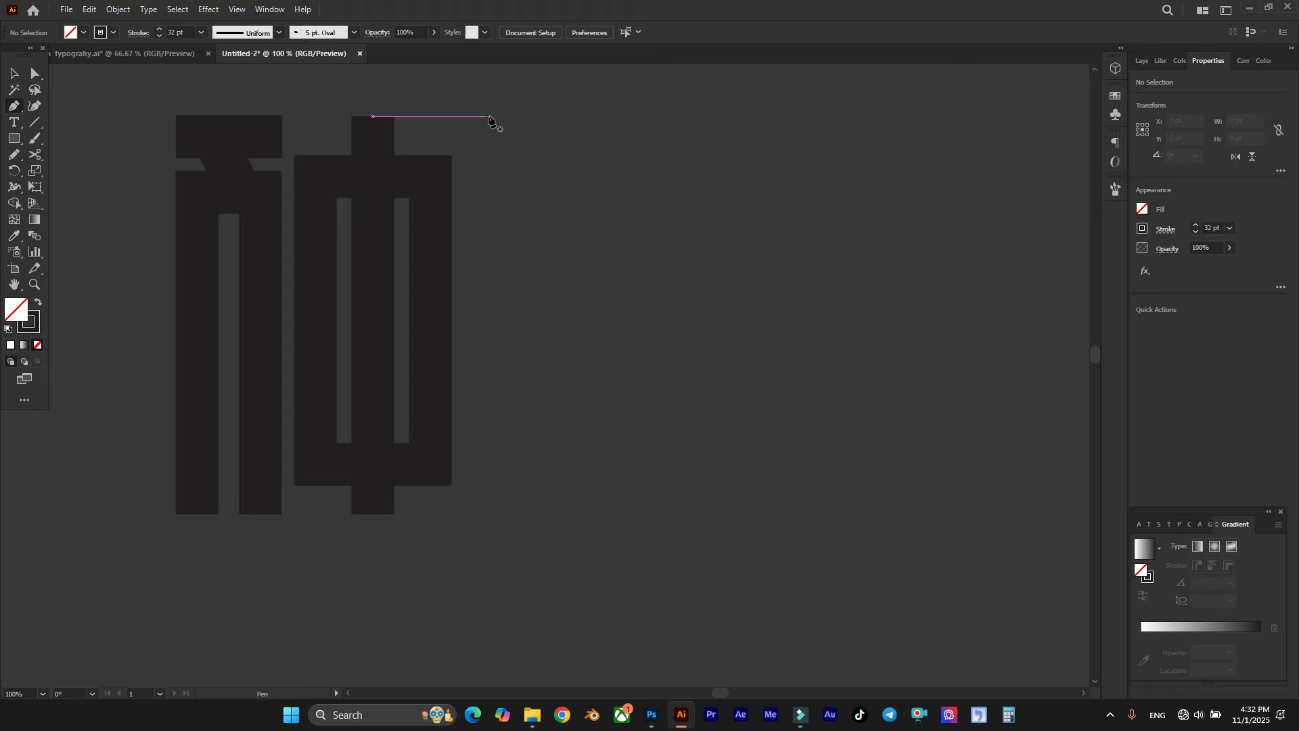
{"action": "left_click", "coordinate": [495, 116]}
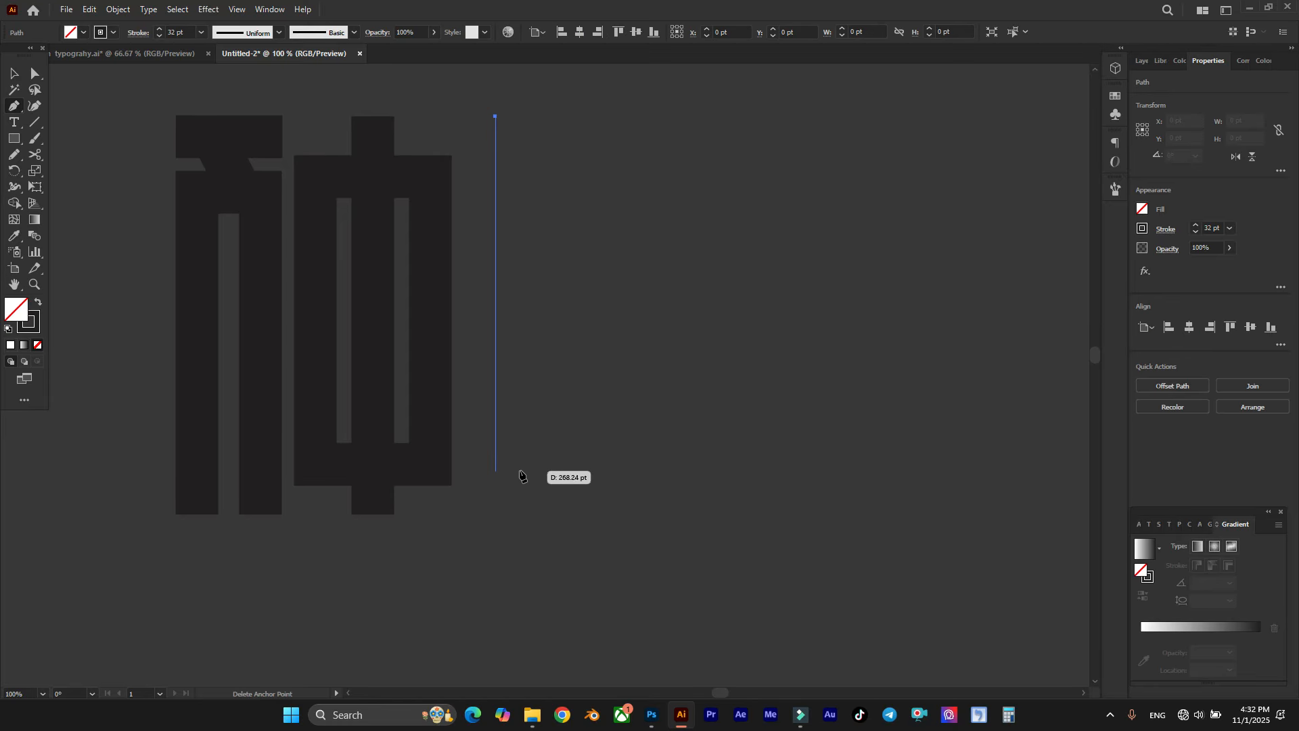
{"action": "left_click", "coordinate": [520, 458], "text": "shift"}
{"action": "key", "text": "Escape"}
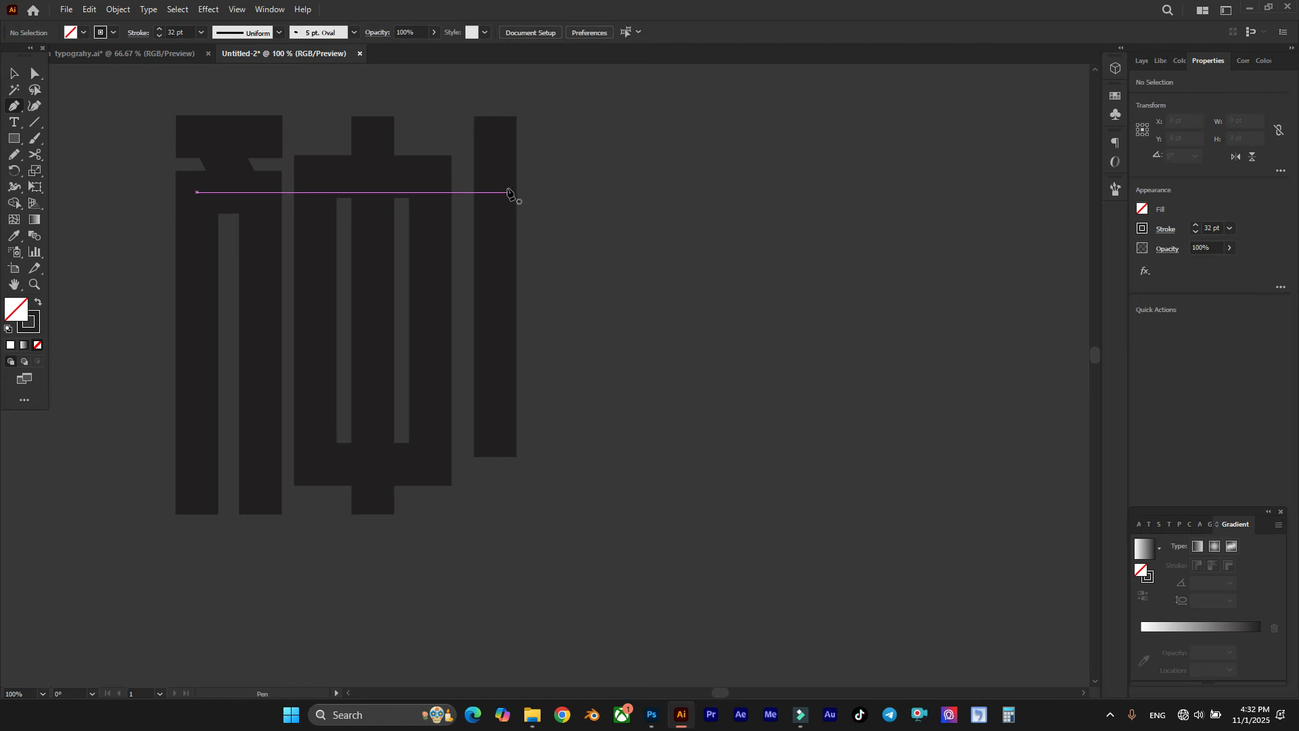
Step: Draw an angled arm from the new stem's upper part, about 45 pt to the right and straight down to the letters' baseline
{"action": "left_click", "coordinate": [499, 181]}
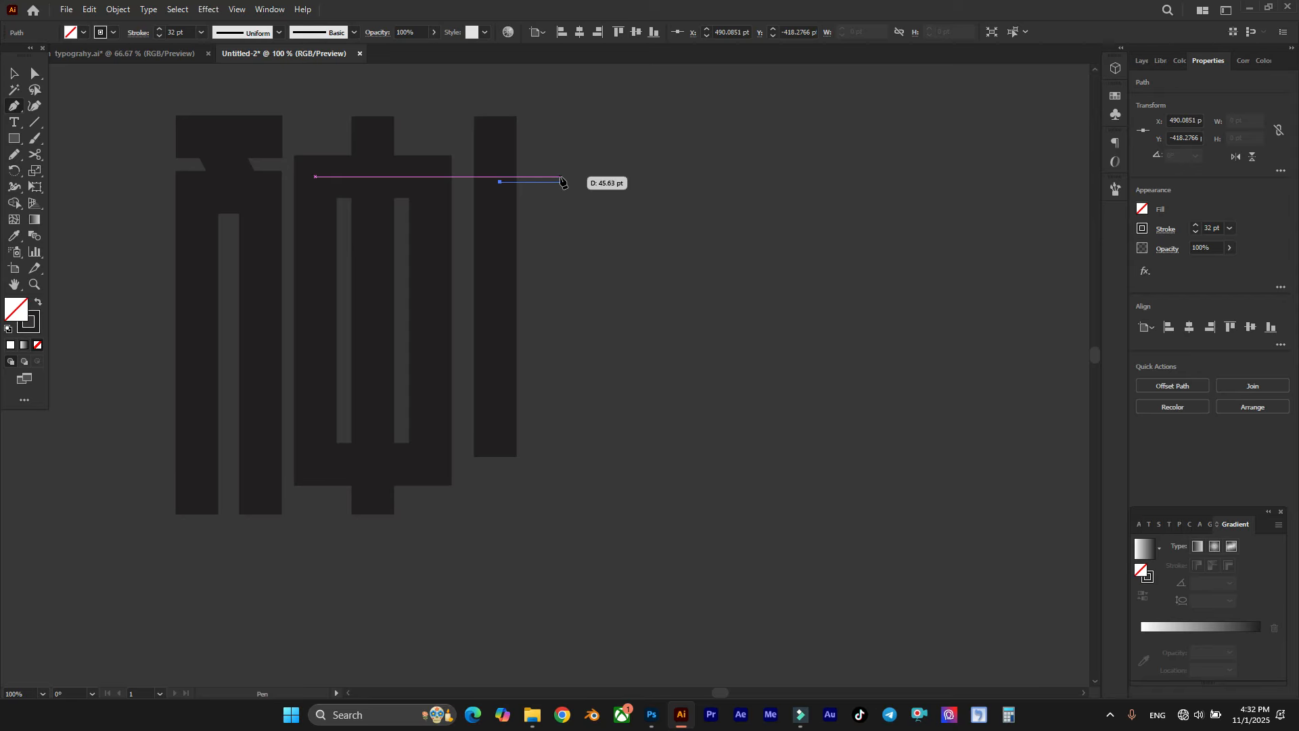
{"action": "left_click", "coordinate": [559, 182]}
{"action": "left_click", "coordinate": [559, 513], "text": "shift"}
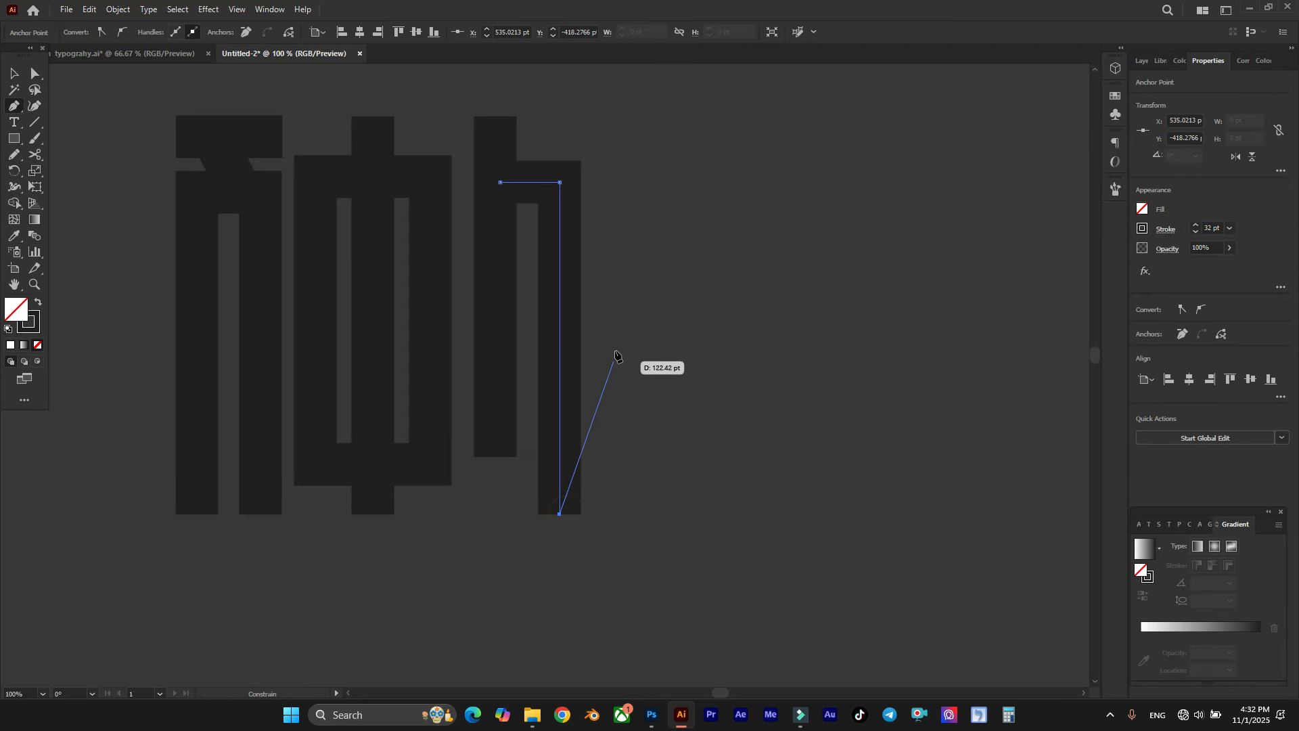
Step: Shift the third letter's stem and arm toward the second letter, matching the gap between the first two and narrowing the space between its legs
{"action": "left_click", "coordinate": [615, 321], "text": "ctrl"}
{"action": "scroll", "coordinate": [521, 255], "scroll_direction": "left", "scroll_amount": 1}
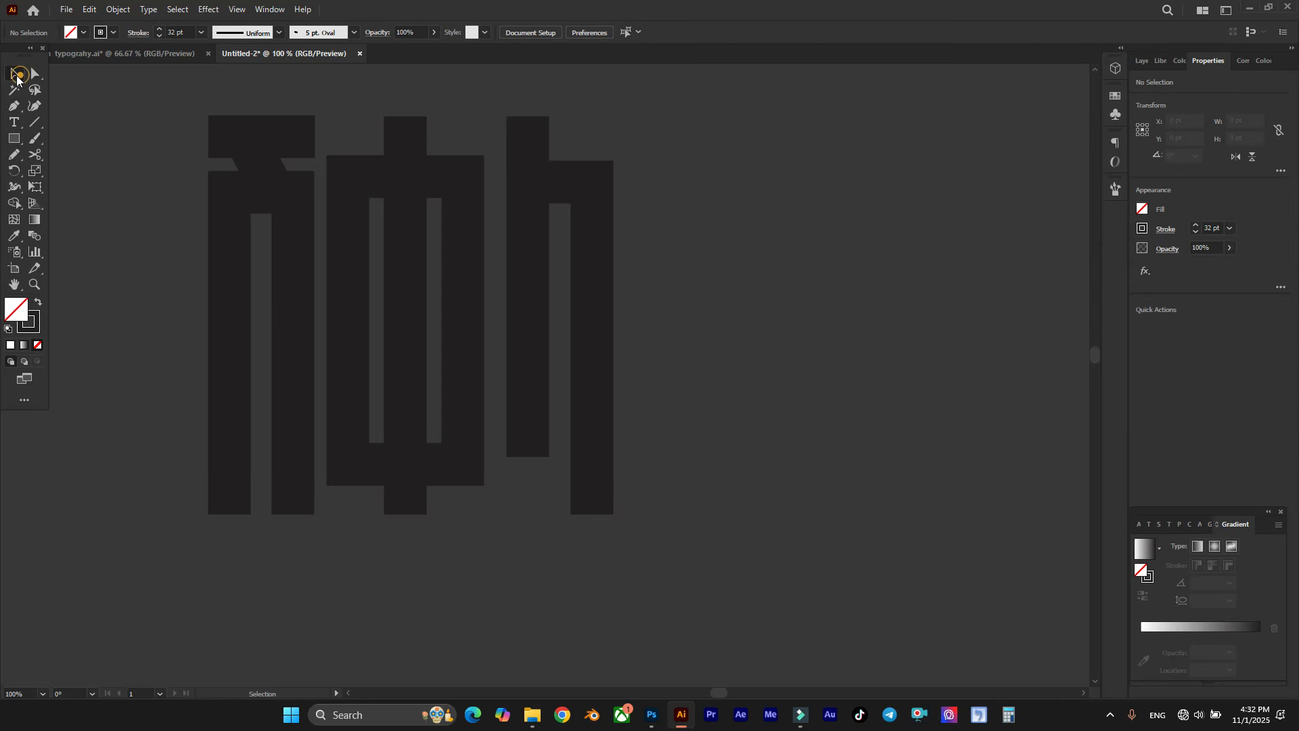
{"action": "left_click", "coordinate": [16, 76]}
{"action": "scroll", "coordinate": [479, 167], "scroll_direction": "up", "scroll_amount": 1}
{"action": "left_click_drag", "start_coordinate": [600, 190], "coordinate": [606, 183]}
{"action": "left_click", "coordinate": [654, 142]}
{"action": "scroll", "coordinate": [630, 172], "scroll_direction": "down", "scroll_amount": 2}
{"action": "left_click", "coordinate": [588, 203]}
{"action": "scroll", "coordinate": [605, 184], "scroll_direction": "up", "scroll_amount": 1}
{"action": "left_click", "coordinate": [699, 151]}
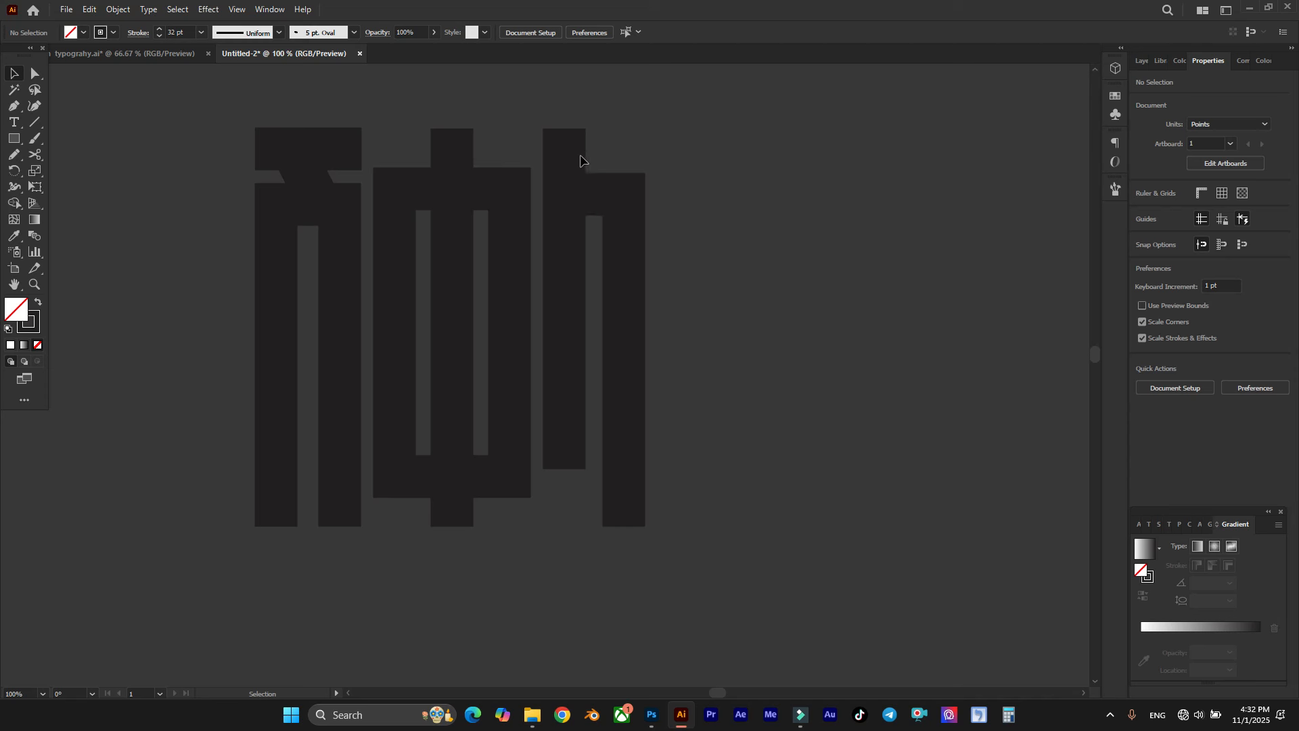
{"action": "scroll", "coordinate": [519, 150], "scroll_direction": "up", "scroll_amount": 2}
{"action": "scroll", "coordinate": [497, 149], "scroll_direction": "left", "scroll_amount": 3}
{"action": "scroll", "coordinate": [485, 149], "scroll_direction": "up", "scroll_amount": 1}
{"action": "scroll", "coordinate": [502, 151], "scroll_direction": "down", "scroll_amount": 2}
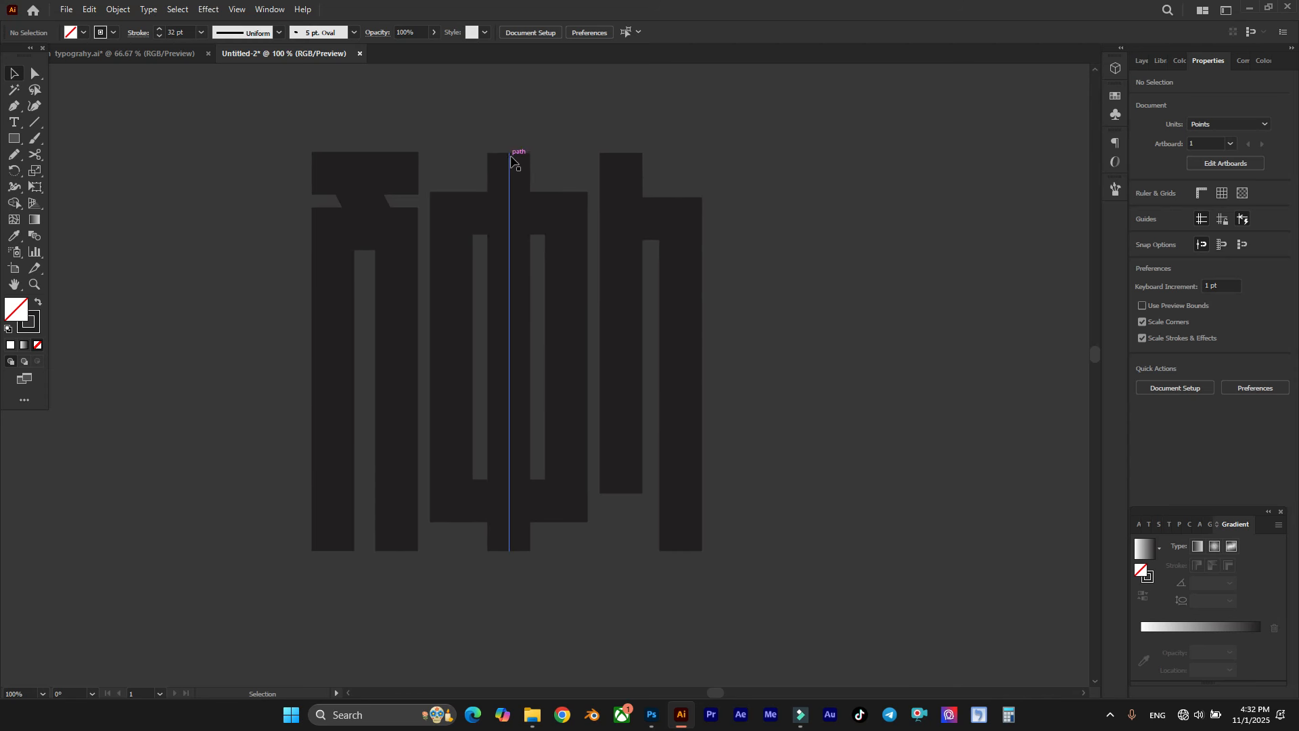
{"action": "scroll", "coordinate": [514, 161], "scroll_direction": "down", "scroll_amount": 1}
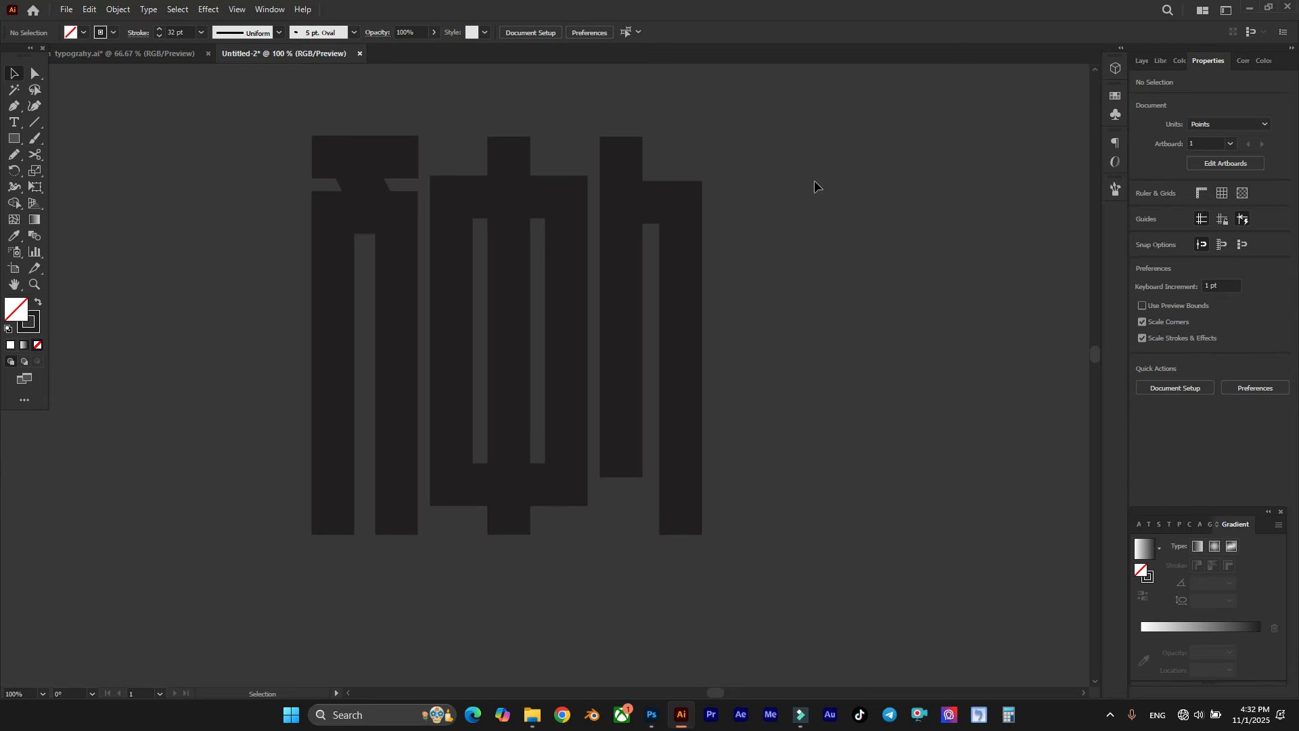
Step: Select all the letter paths and expand their fills and strokes into filled outlines
{"action": "key", "text": "ctrl+minus"}
{"action": "left_click", "coordinate": [681, 472]}
{"action": "left_click_drag", "start_coordinate": [697, 521], "coordinate": [347, 150]}
{"action": "key", "text": "ctrl+minus"}
{"action": "left_click_drag", "start_coordinate": [565, 401], "coordinate": [152, 166]}
{"action": "scroll", "coordinate": [531, 429], "scroll_direction": "up", "scroll_amount": 3}
{"action": "scroll", "coordinate": [631, 277], "scroll_direction": "up", "scroll_amount": 4}
{"action": "left_click_drag", "start_coordinate": [815, 643], "coordinate": [239, 139]}
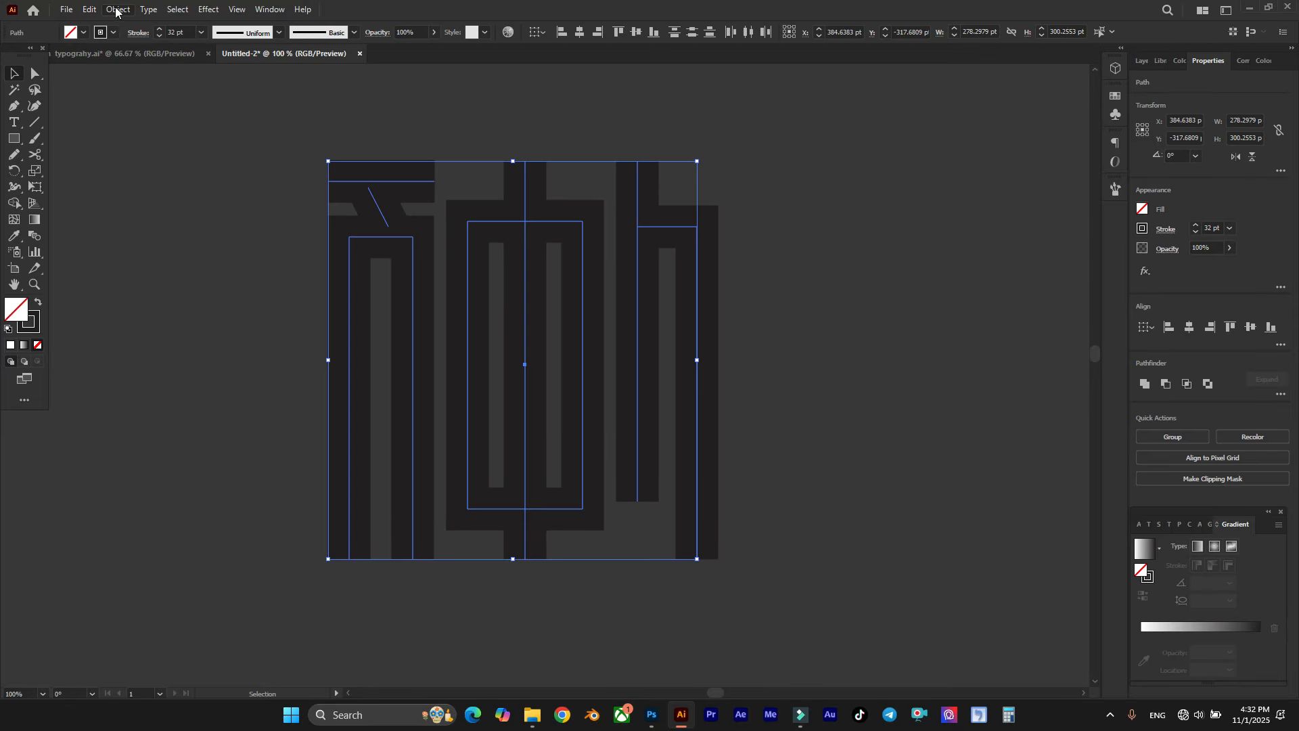
{"action": "left_click", "coordinate": [115, 9]}
{"action": "left_click", "coordinate": [173, 172]}
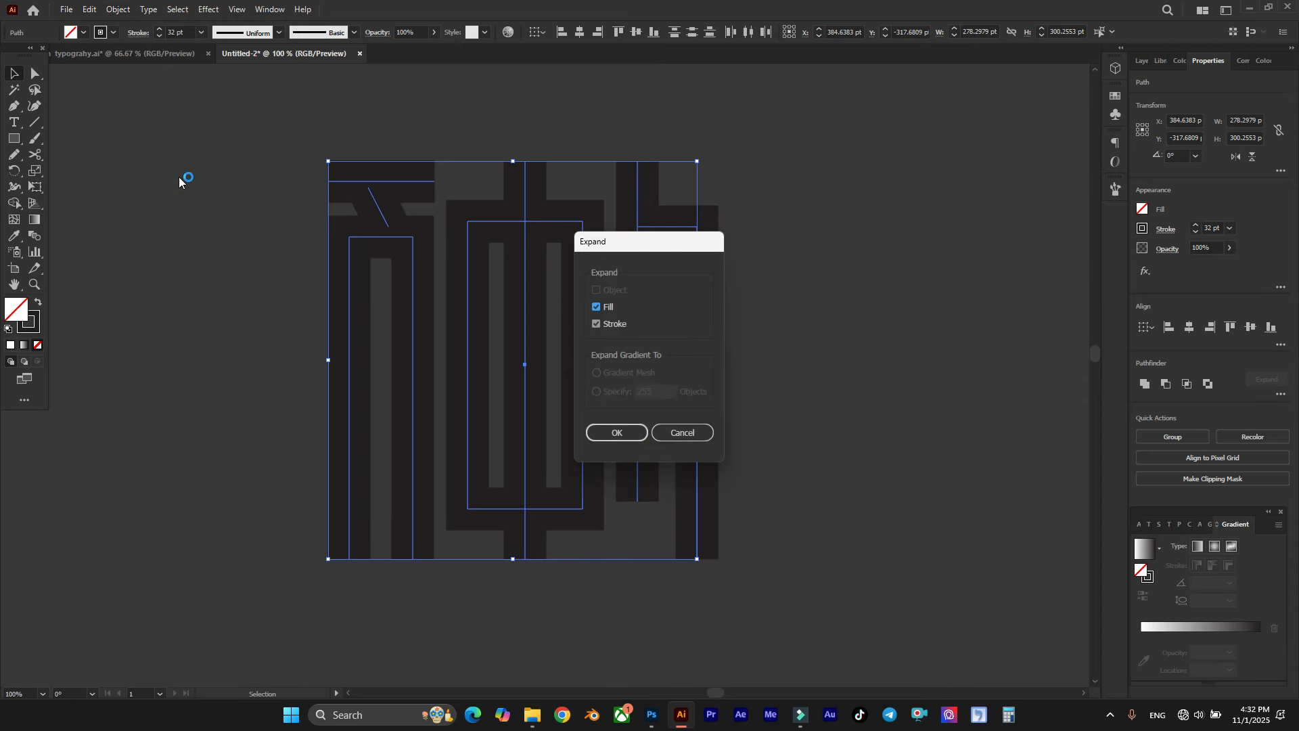
{"action": "left_click", "coordinate": [617, 431]}
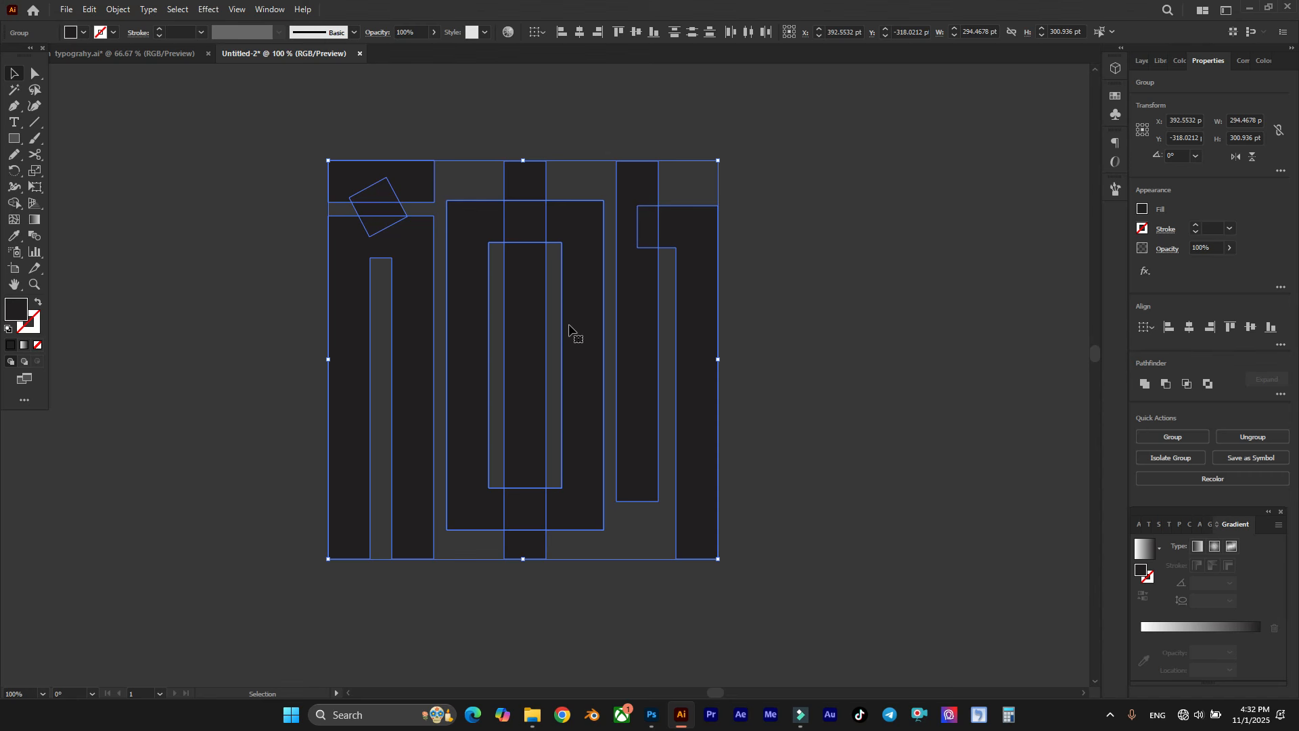
Step: Unite all overlapping expanded shapes of the three letters with Pathfinder, then deselect them
{"action": "left_click", "coordinate": [573, 118]}
{"action": "left_click_drag", "start_coordinate": [287, 115], "coordinate": [820, 608]}
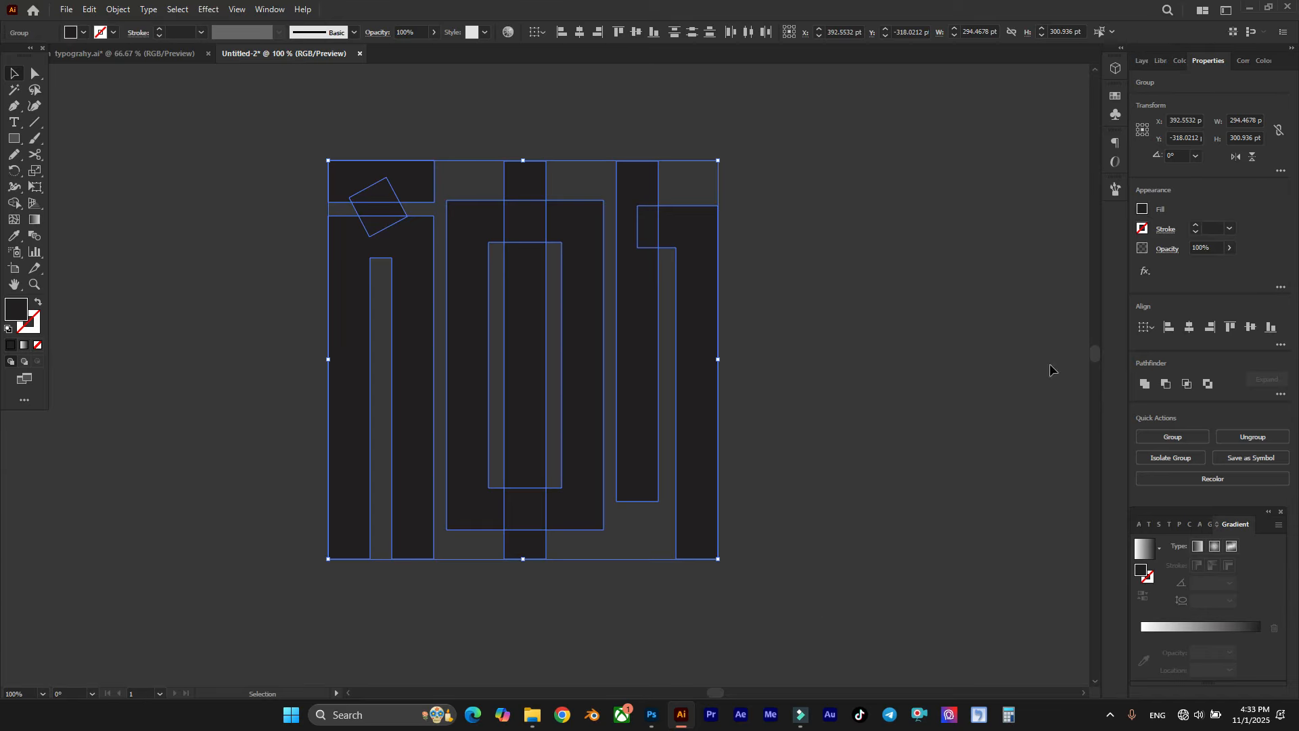
{"action": "left_click", "coordinate": [283, 9]}
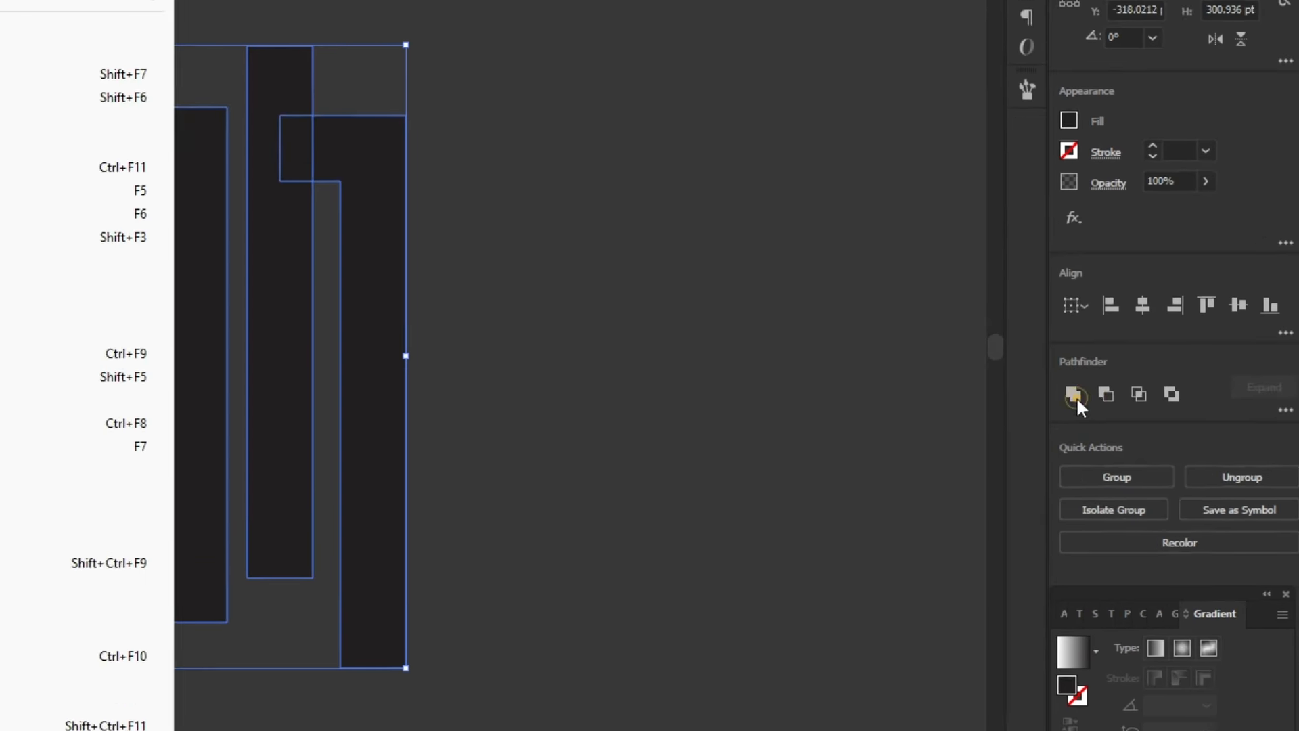
{"action": "left_click", "coordinate": [1144, 383]}
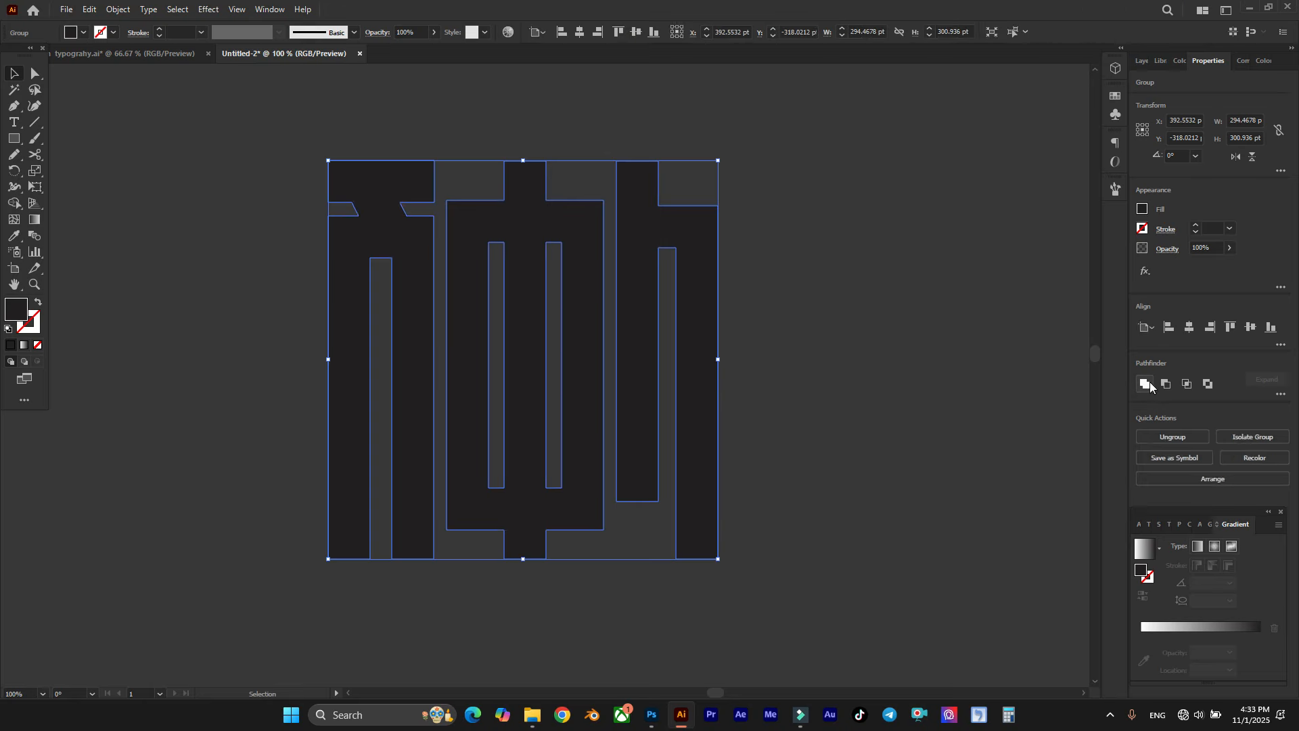
{"action": "key", "text": "ctrl+z"}
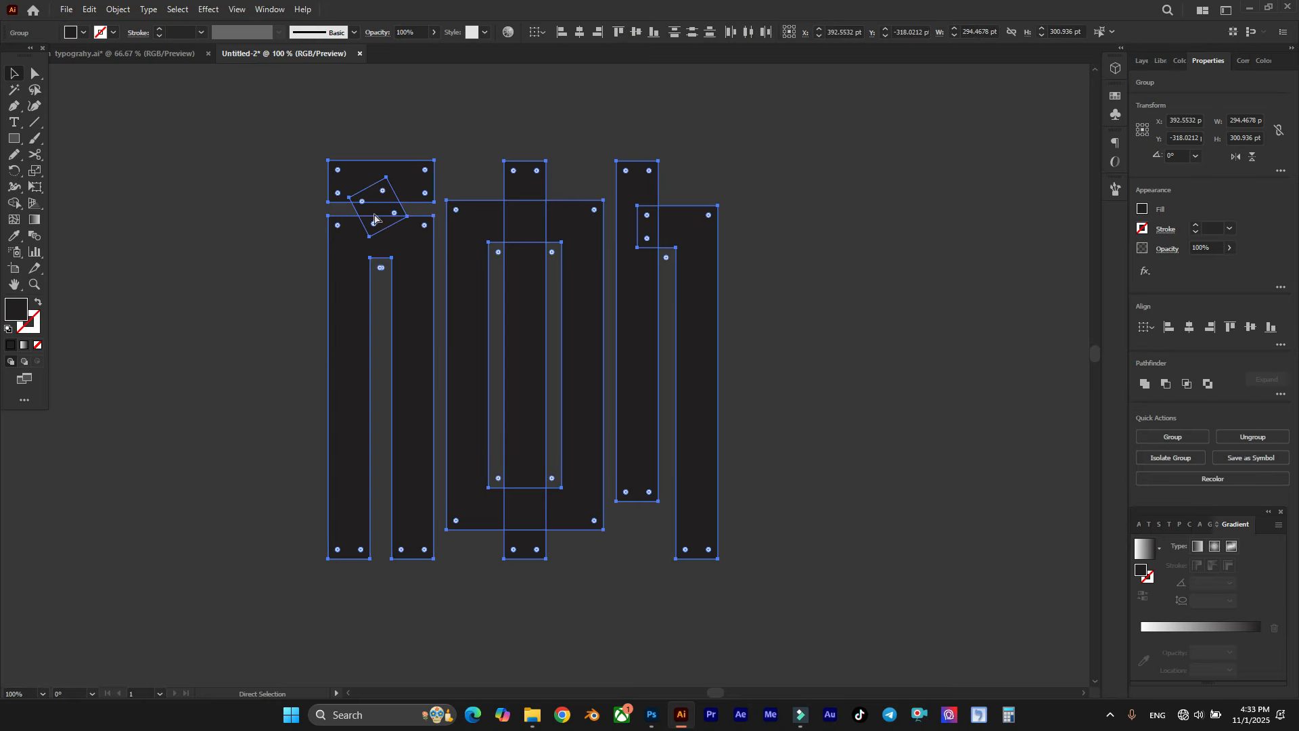
{"action": "key", "text": "ctrl+shift+z"}
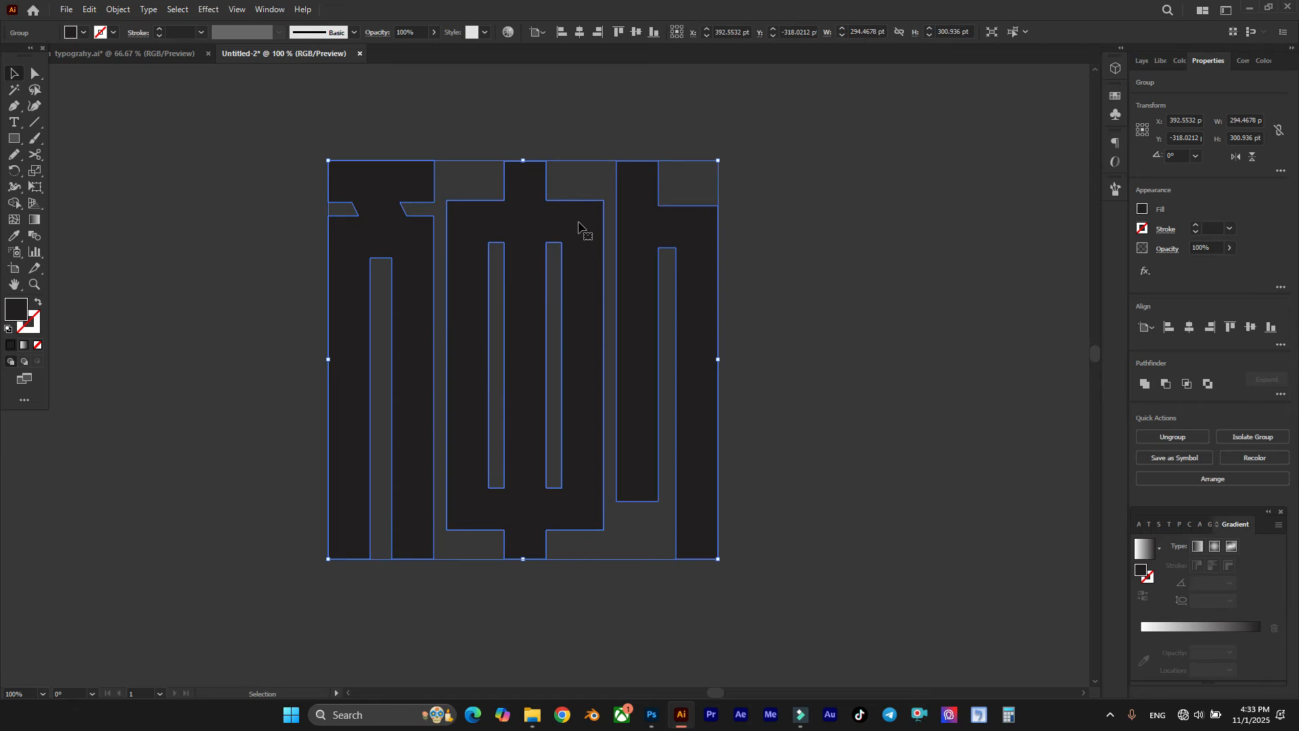
{"action": "scroll", "coordinate": [583, 232], "scroll_direction": "down", "scroll_amount": 1}
{"action": "left_click", "coordinate": [794, 197]}
Step: Raise the top edges of the inner slots in all three letters together, leaving thinner horizontal bars above them
{"action": "scroll", "coordinate": [433, 150], "scroll_direction": "up", "scroll_amount": 1}
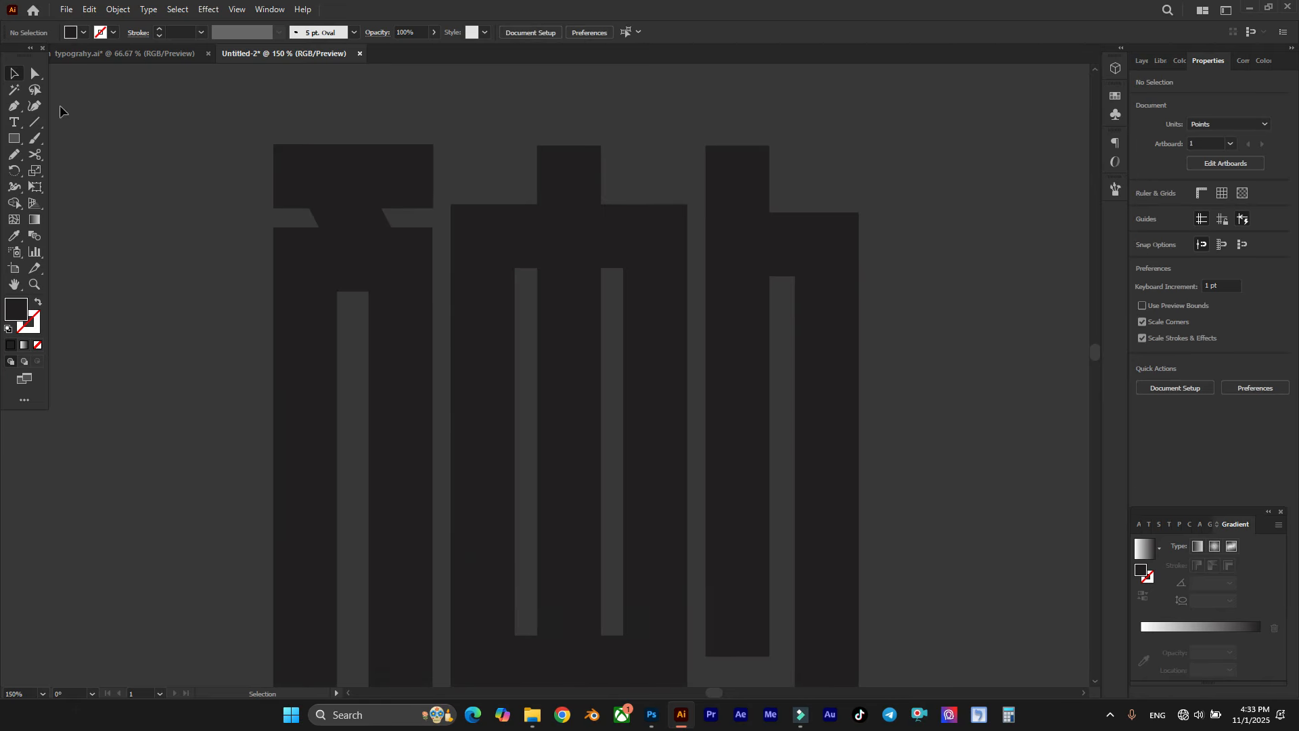
{"action": "left_click", "coordinate": [35, 74]}
{"action": "scroll", "coordinate": [353, 275], "scroll_direction": "down", "scroll_amount": 1}
{"action": "scroll", "coordinate": [316, 288], "scroll_direction": "up", "scroll_amount": 1}
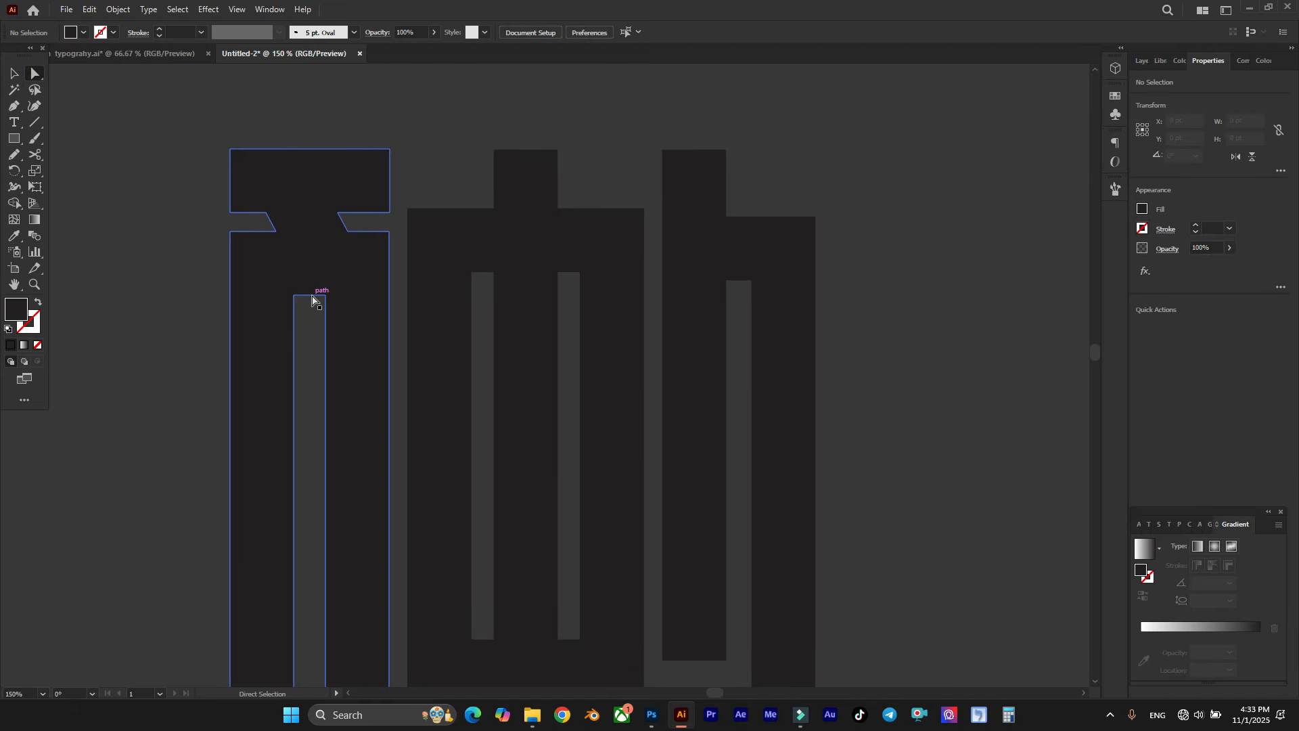
{"action": "left_click", "coordinate": [312, 296]}
{"action": "left_click", "coordinate": [485, 275], "text": "shift"}
{"action": "left_click", "coordinate": [571, 275], "text": "shift"}
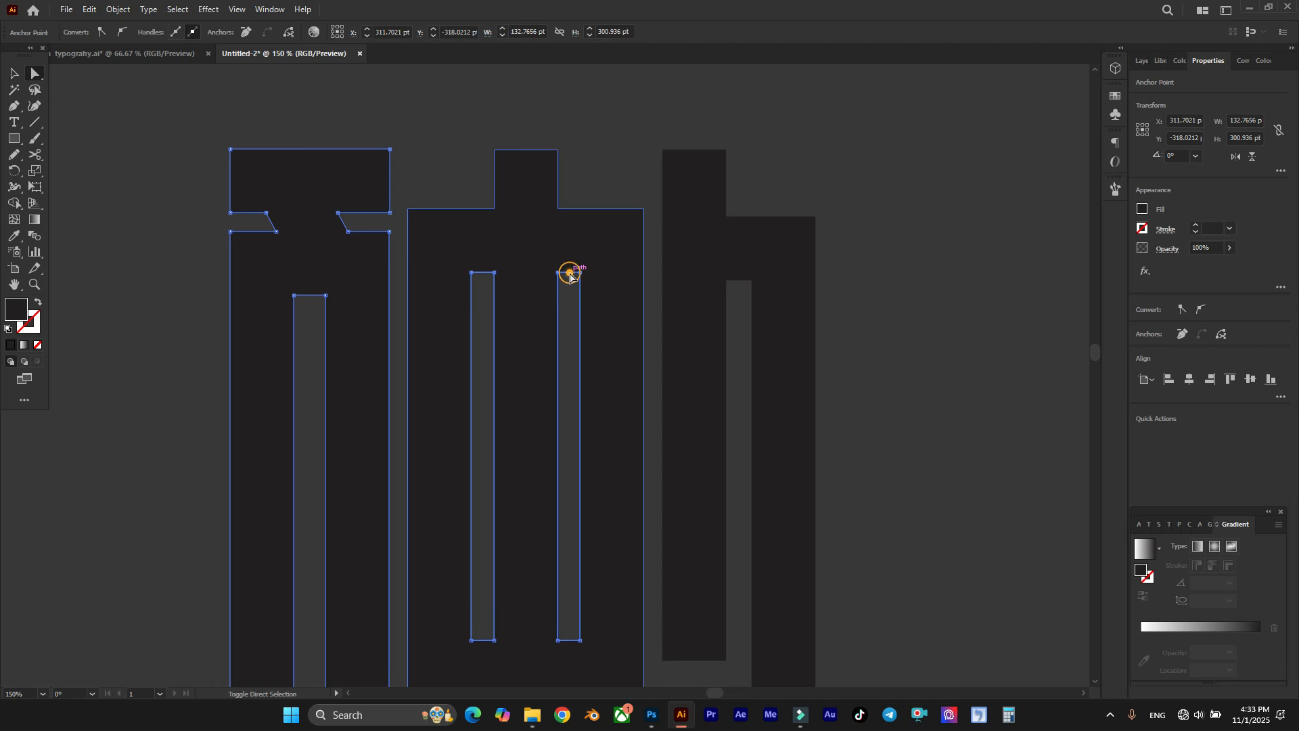
{"action": "left_click", "coordinate": [740, 281], "text": "shift"}
{"action": "left_click_drag", "start_coordinate": [739, 281], "coordinate": [745, 239]}
Step: Lower the bottom edges of the second letter's two inner slots so its bottom bar becomes thinner
{"action": "scroll", "coordinate": [612, 337], "scroll_direction": "down", "scroll_amount": 3}
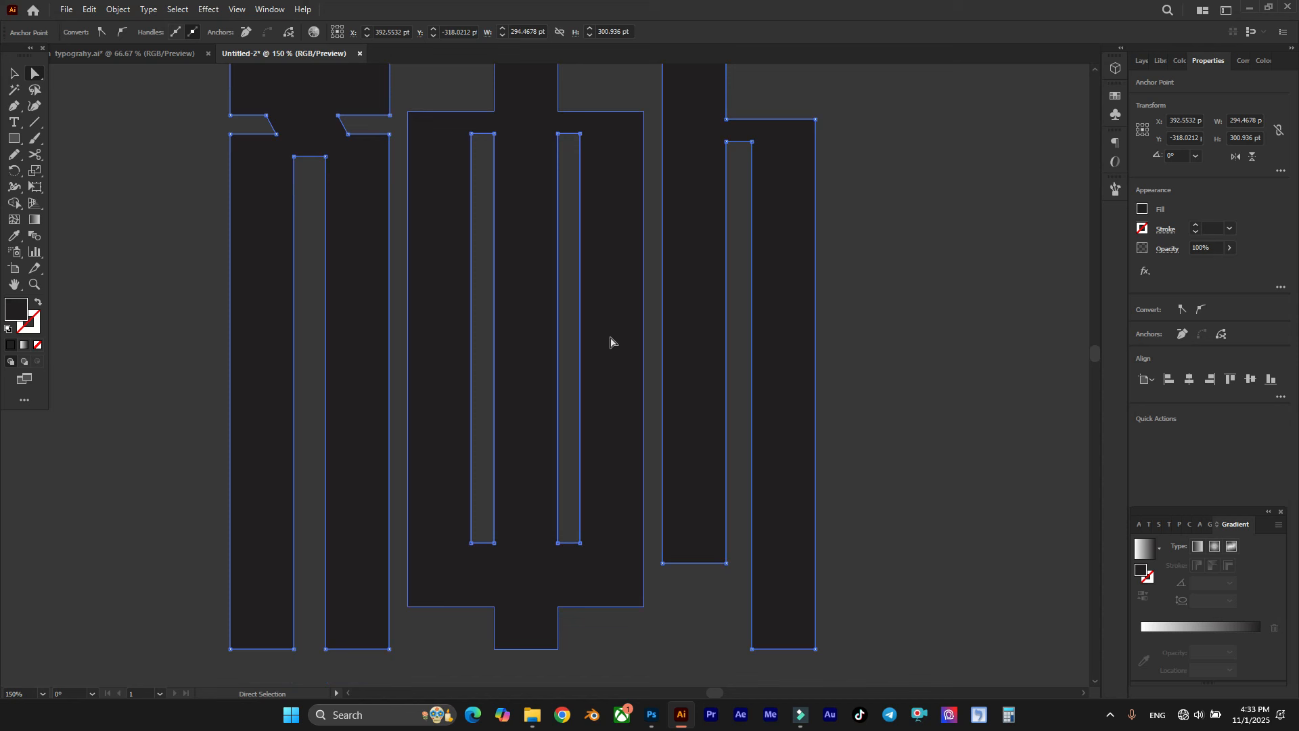
{"action": "left_click", "coordinate": [568, 531]}
{"action": "left_click_drag", "start_coordinate": [482, 543], "coordinate": [481, 580]}
{"action": "left_click", "coordinate": [481, 559]}
{"action": "key", "text": "ctrl+minus"}
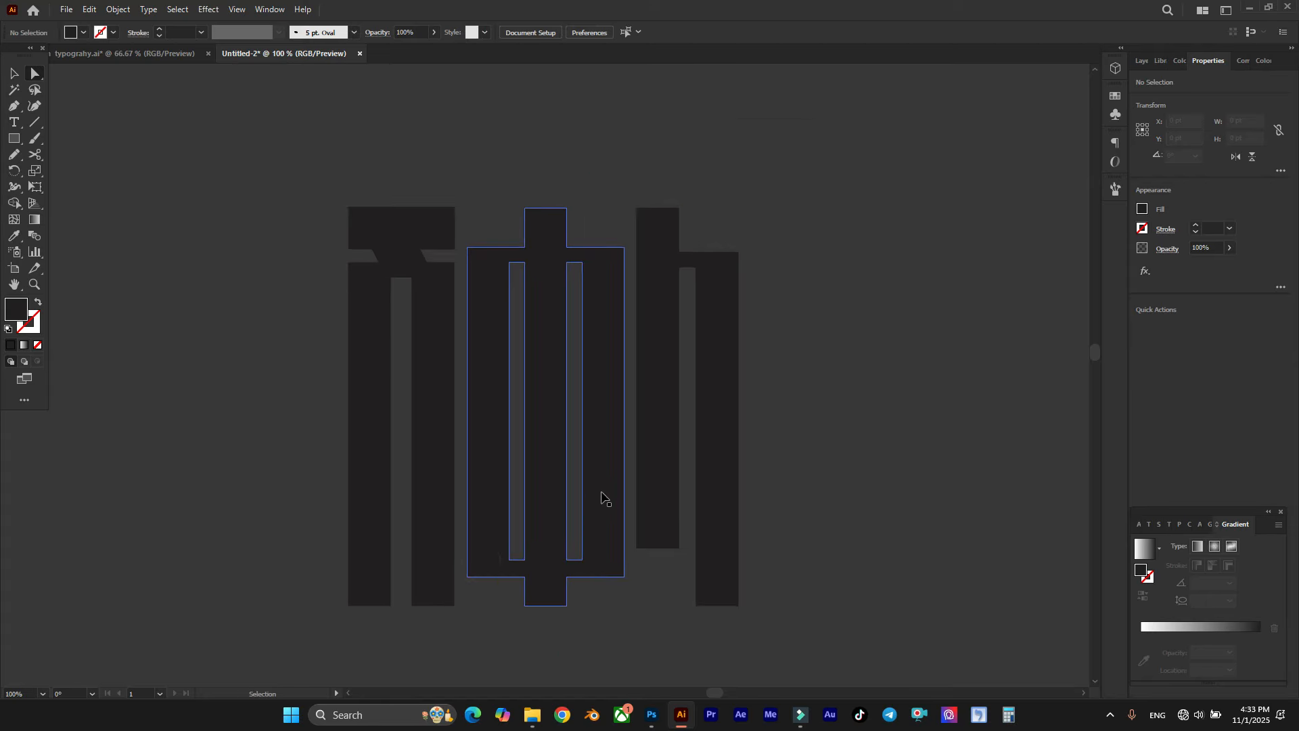
{"action": "scroll", "coordinate": [687, 382], "scroll_direction": "right", "scroll_amount": 1}
{"action": "scroll", "coordinate": [687, 382], "scroll_direction": "down", "scroll_amount": 1}
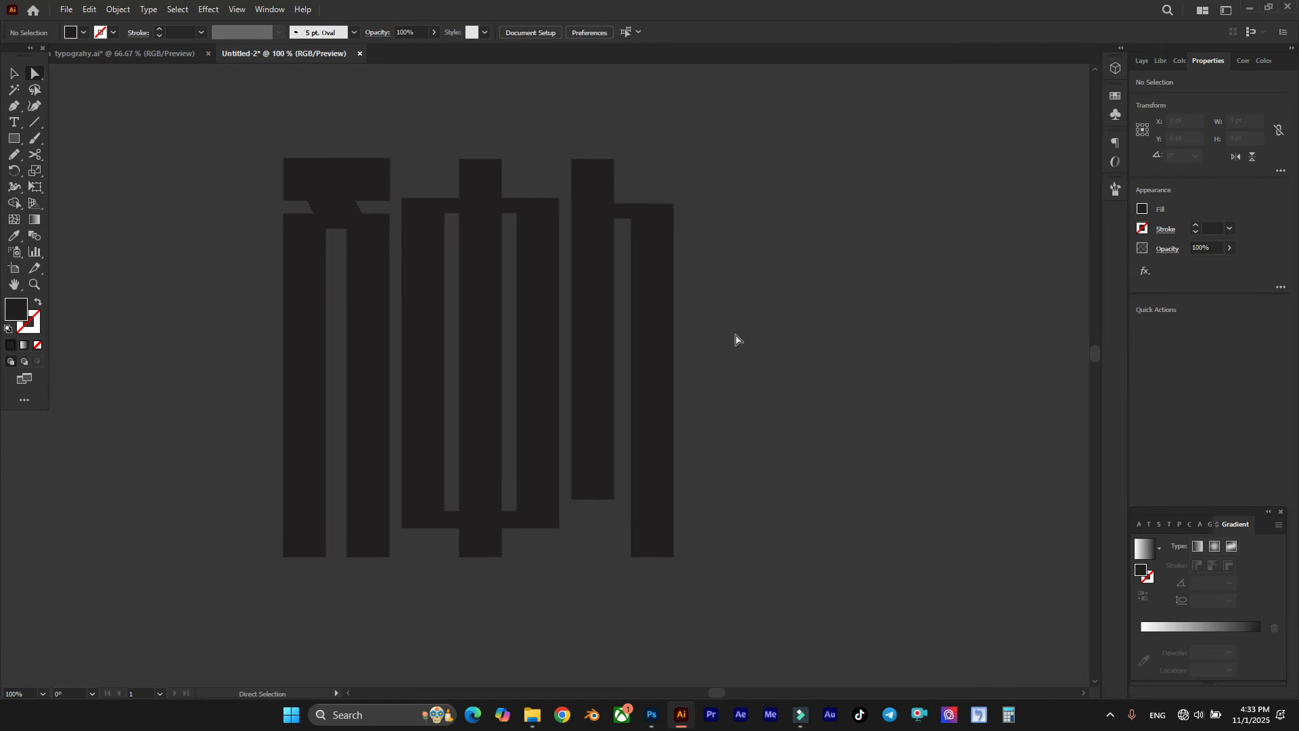
{"action": "scroll", "coordinate": [649, 298], "scroll_direction": "right", "scroll_amount": 2}
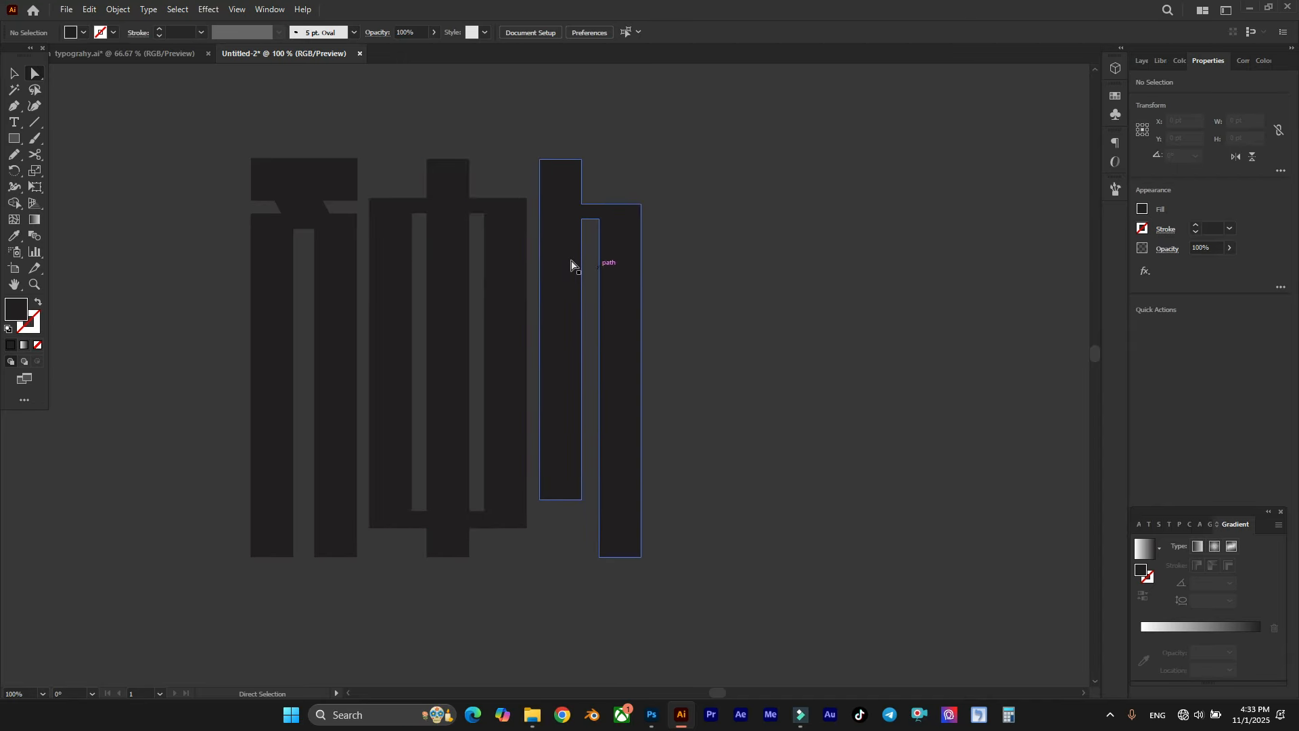
Step: Try to round the two upper outer corners of the first letter's body by about 20.7 pt
{"action": "scroll", "coordinate": [291, 199], "scroll_direction": "up", "scroll_amount": 1}
{"action": "scroll", "coordinate": [287, 197], "scroll_direction": "up", "scroll_amount": 3}
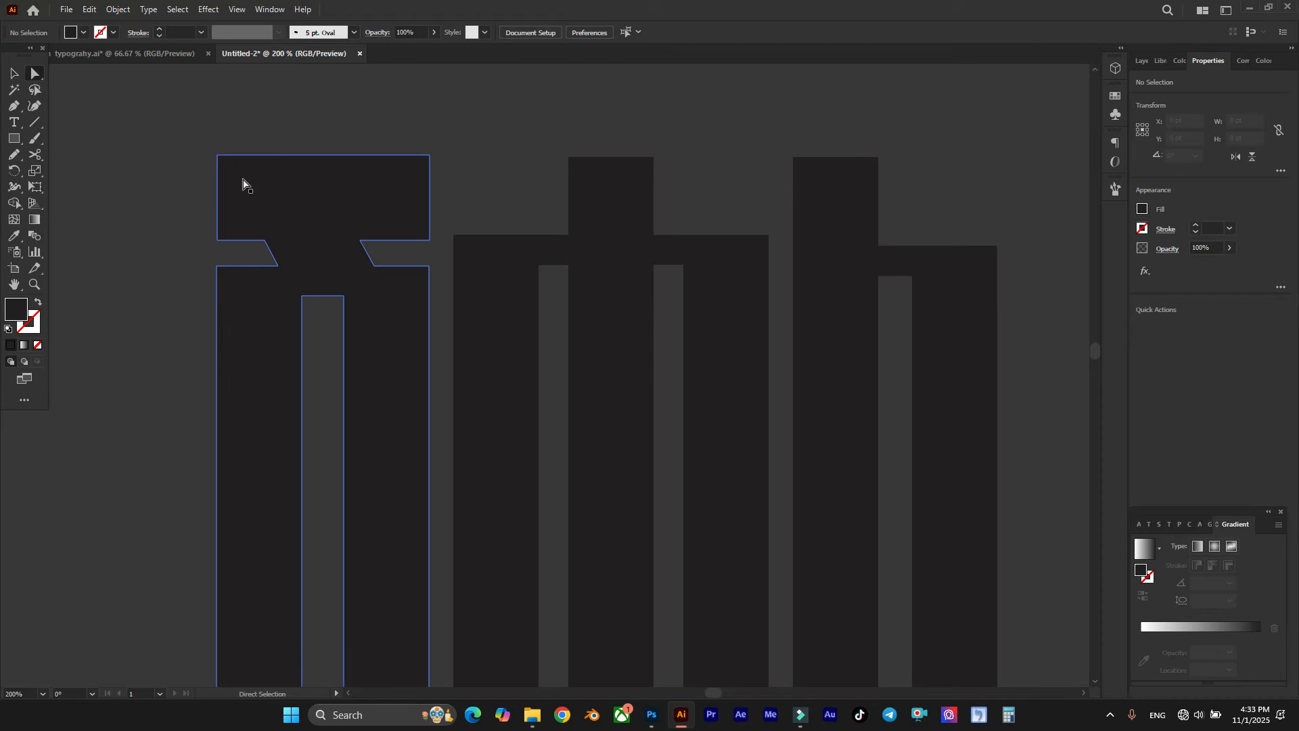
{"action": "left_click_drag", "start_coordinate": [208, 275], "coordinate": [233, 309]}
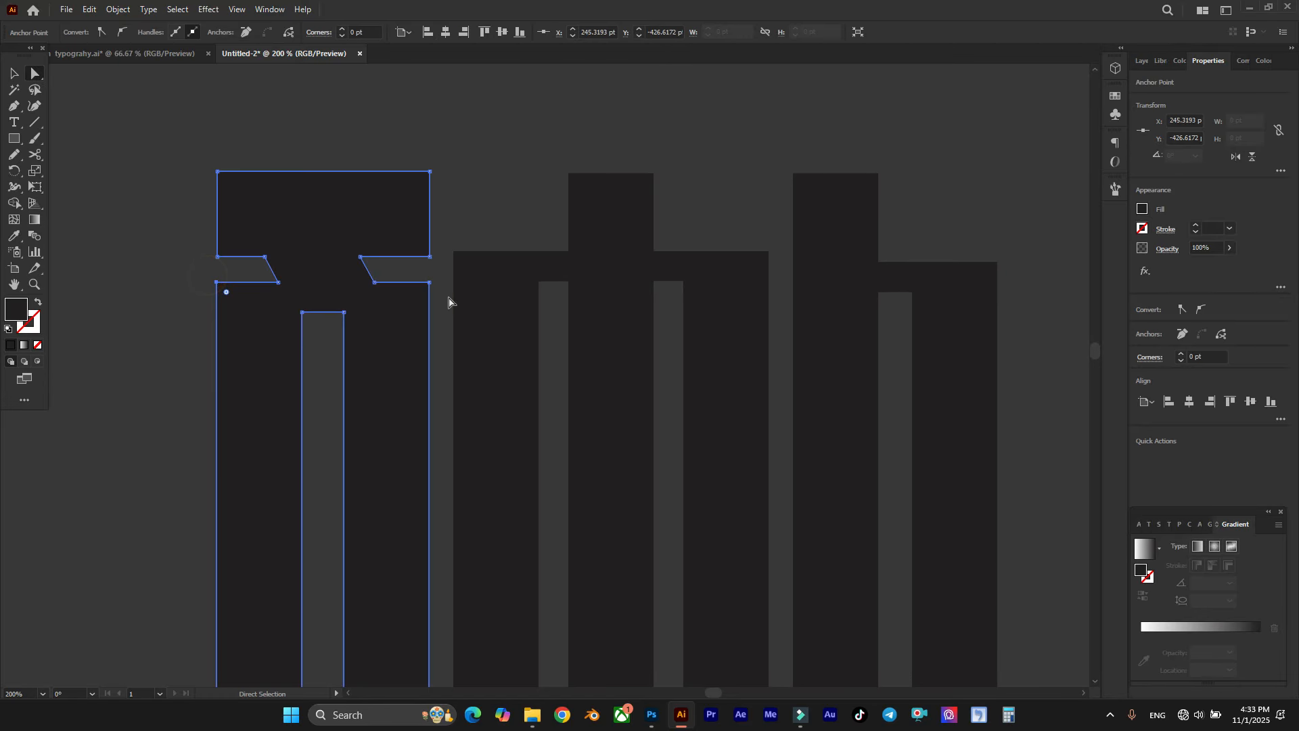
{"action": "left_click", "coordinate": [428, 284], "text": "shift"}
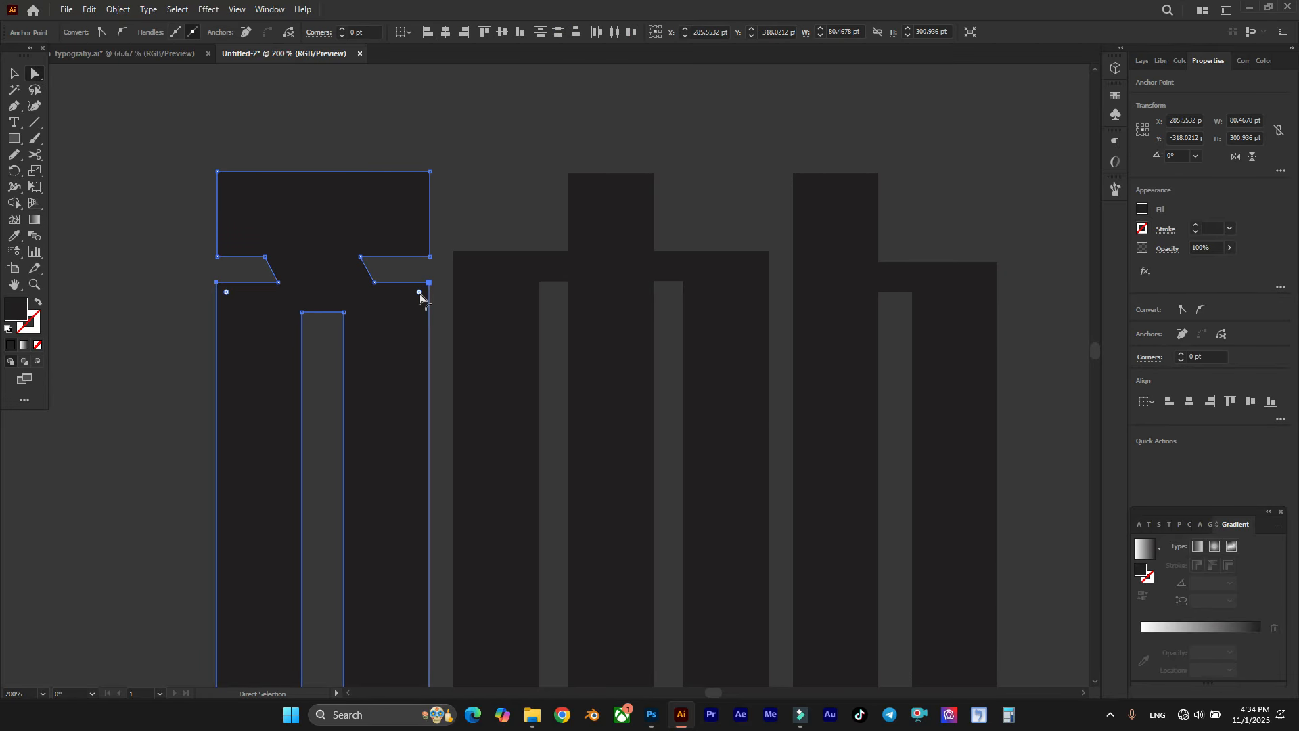
{"action": "left_click_drag", "start_coordinate": [419, 293], "coordinate": [319, 424]}
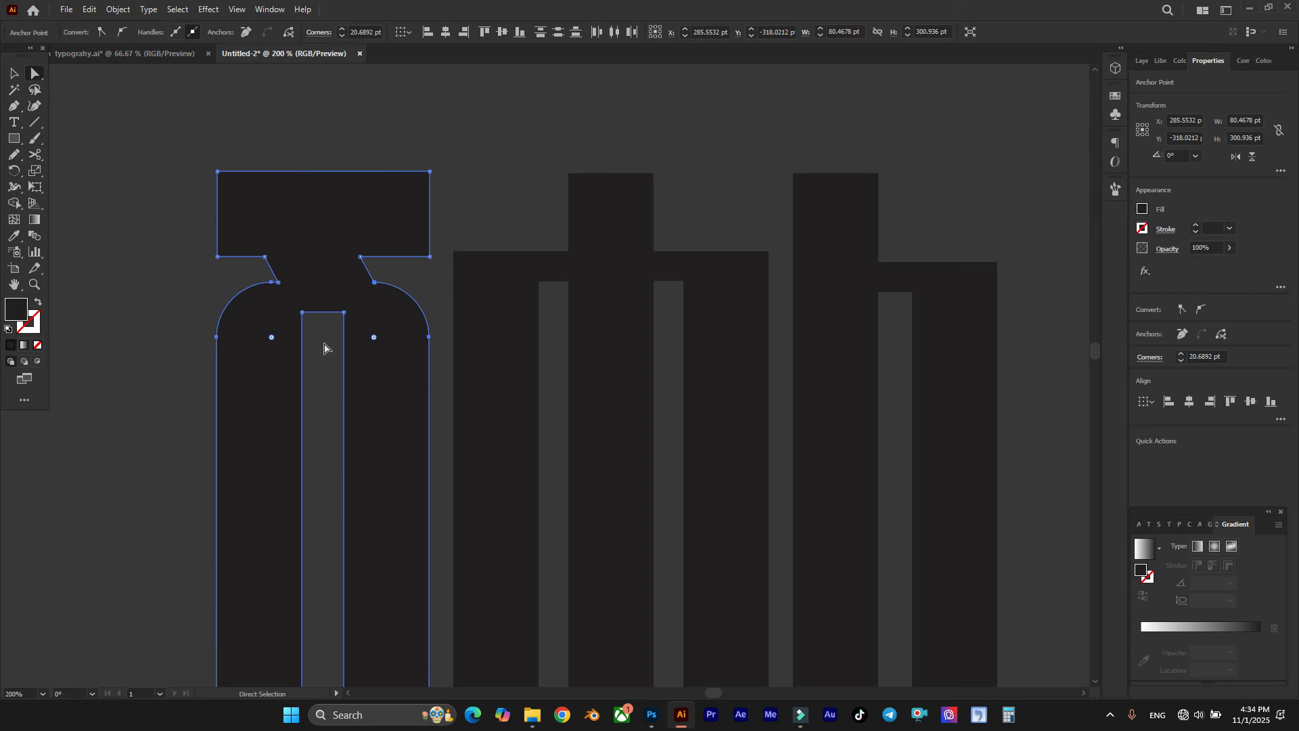
{"action": "key", "text": "ctrl+z"}
Step: Narrow the first letter's slanted neck by moving both of its sides inward
{"action": "scroll", "coordinate": [313, 267], "scroll_direction": "up", "scroll_amount": 2}
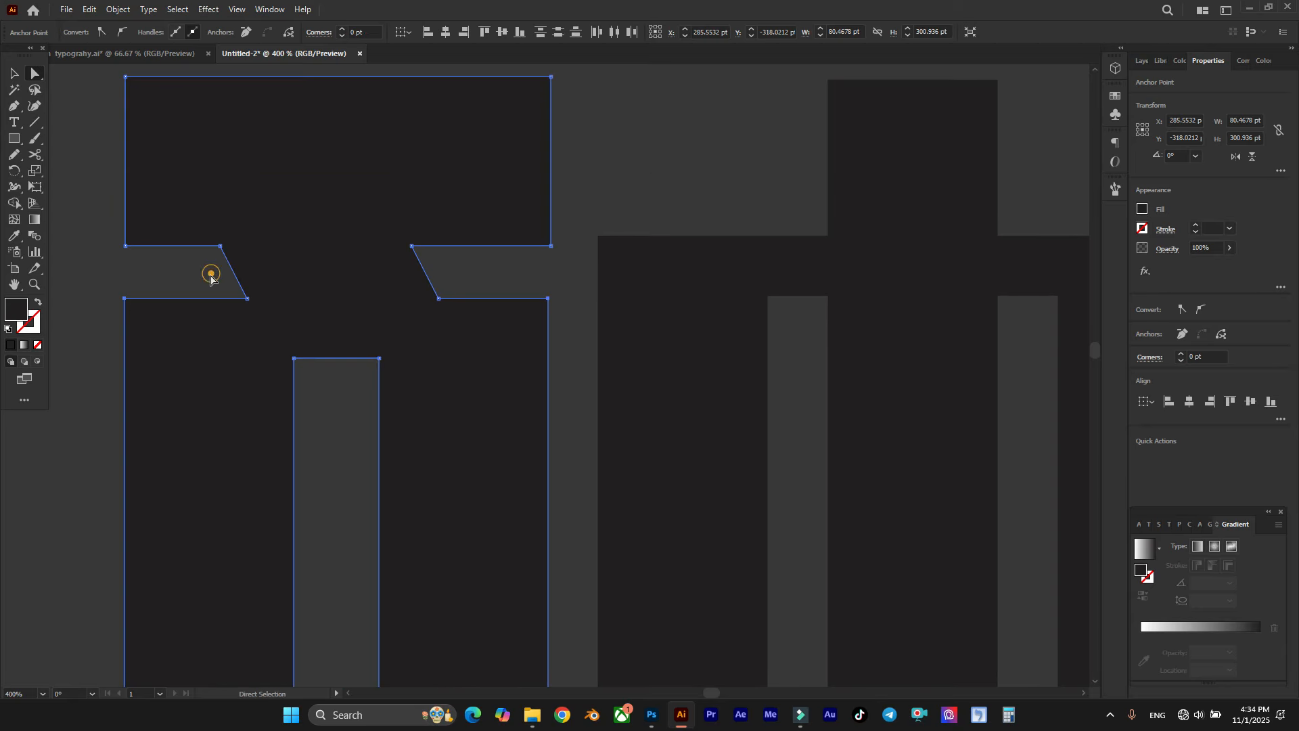
{"action": "left_click_drag", "start_coordinate": [233, 270], "coordinate": [248, 272]}
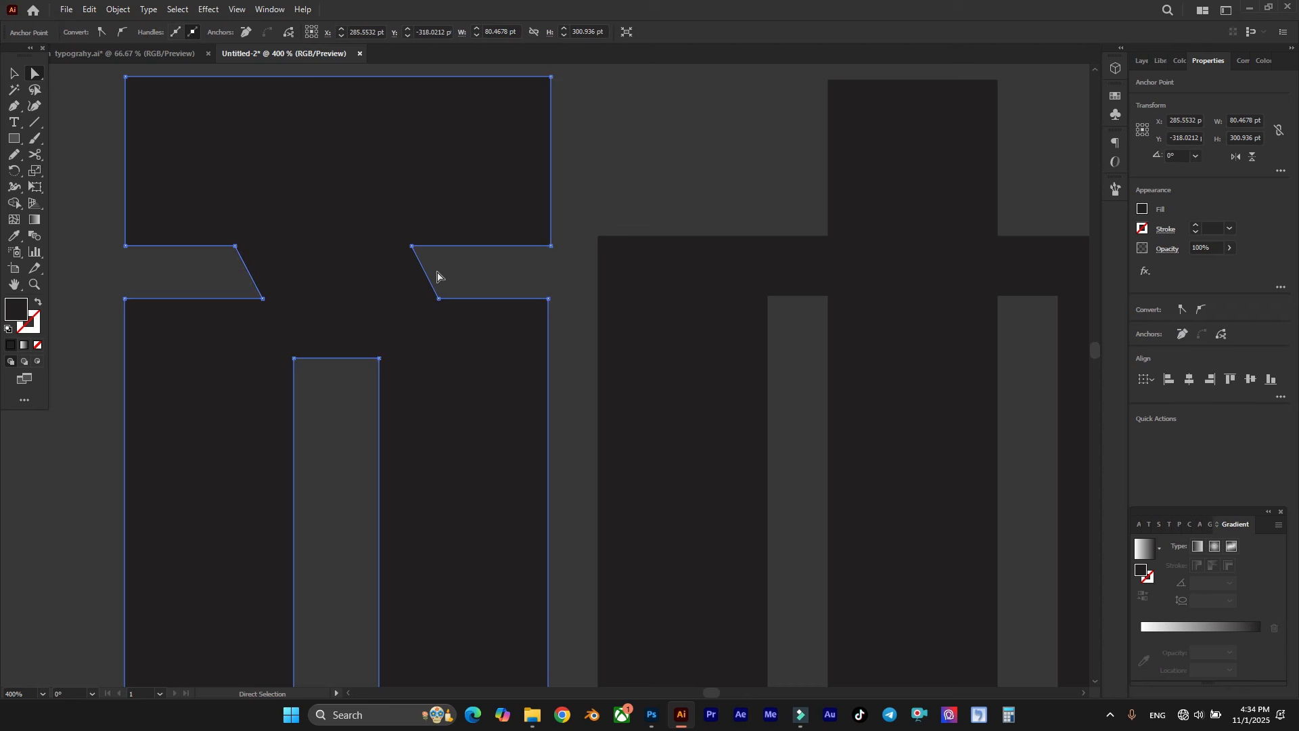
{"action": "left_click_drag", "start_coordinate": [427, 280], "coordinate": [414, 280]}
{"action": "left_click", "coordinate": [455, 270]}
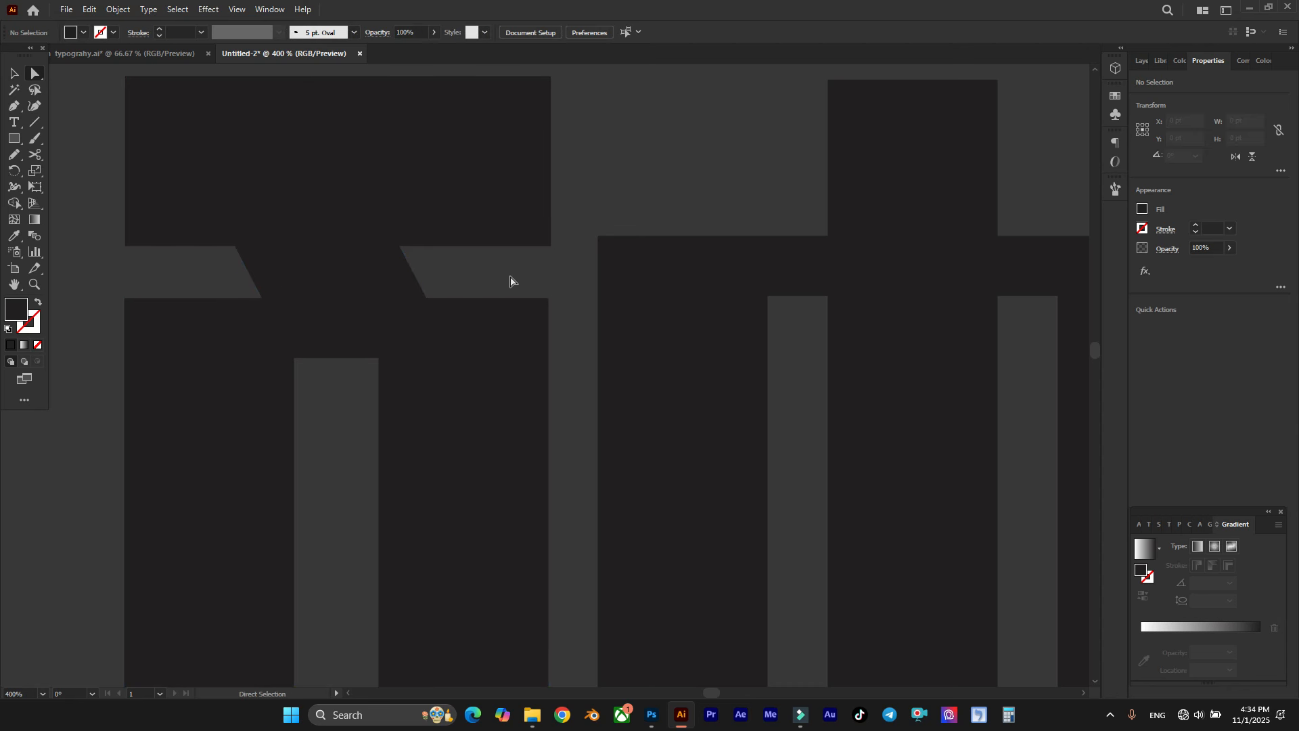
Step: Round the two upper outer corners of the first letter's body to about 23 pt
{"action": "left_click_drag", "start_coordinate": [498, 274], "coordinate": [550, 319]}
{"action": "left_click_drag", "start_coordinate": [101, 333], "coordinate": [354, 443]}
{"action": "key", "text": "ctrl+minus"}
{"action": "key", "text": "ctrl+minus"}
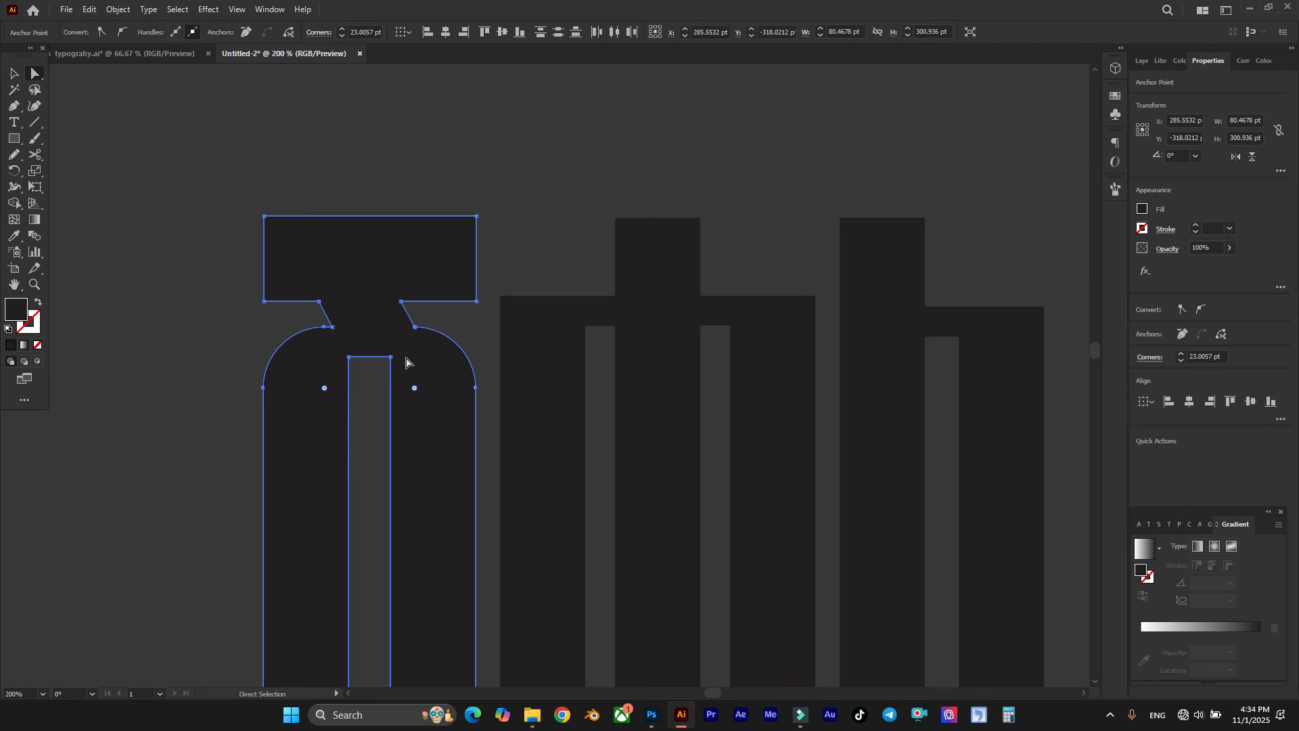
{"action": "left_click", "coordinate": [348, 203]}
Step: Move the neck's two upper points up into the first letter's top bar along the neck's slant, angling the bar's underside
{"action": "scroll", "coordinate": [347, 201], "scroll_direction": "up", "scroll_amount": 1}
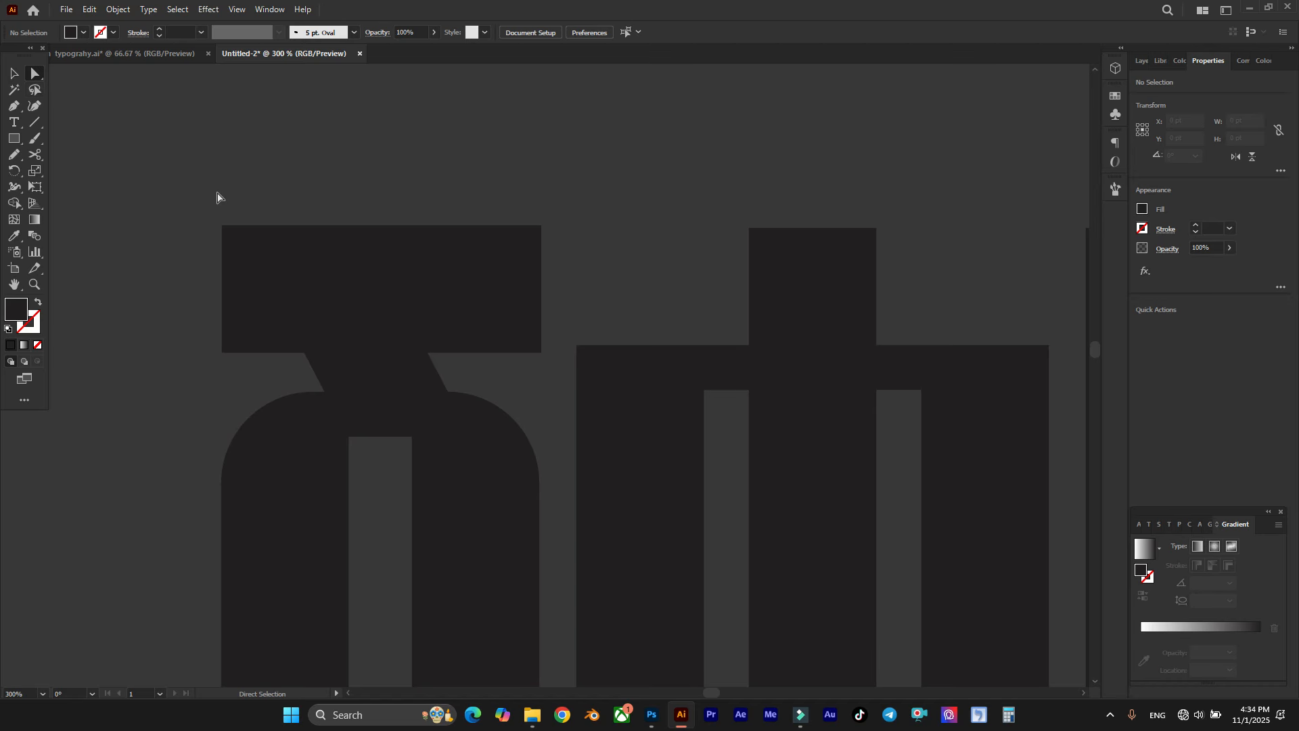
{"action": "left_click", "coordinate": [305, 353]}
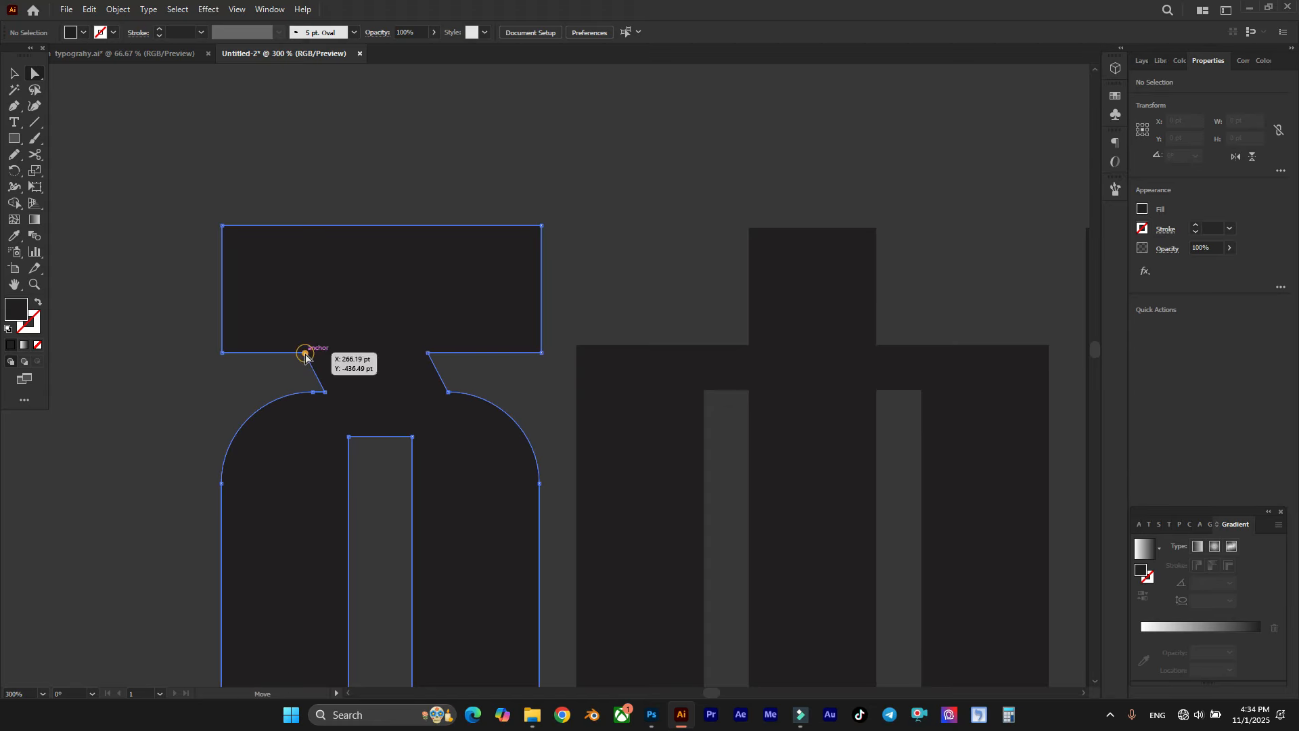
{"action": "left_click_drag", "start_coordinate": [429, 357], "coordinate": [420, 333]}
{"action": "left_click", "coordinate": [457, 354]}
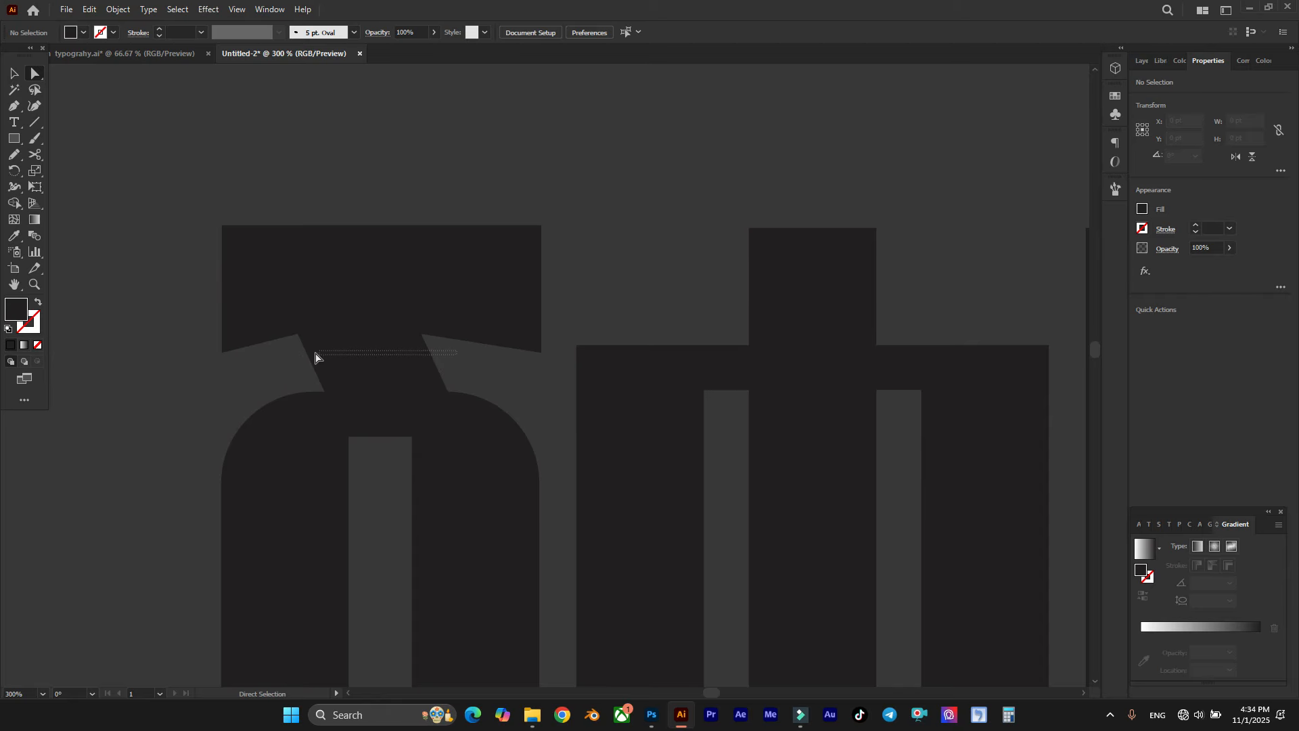
{"action": "left_click_drag", "start_coordinate": [303, 362], "coordinate": [305, 363]}
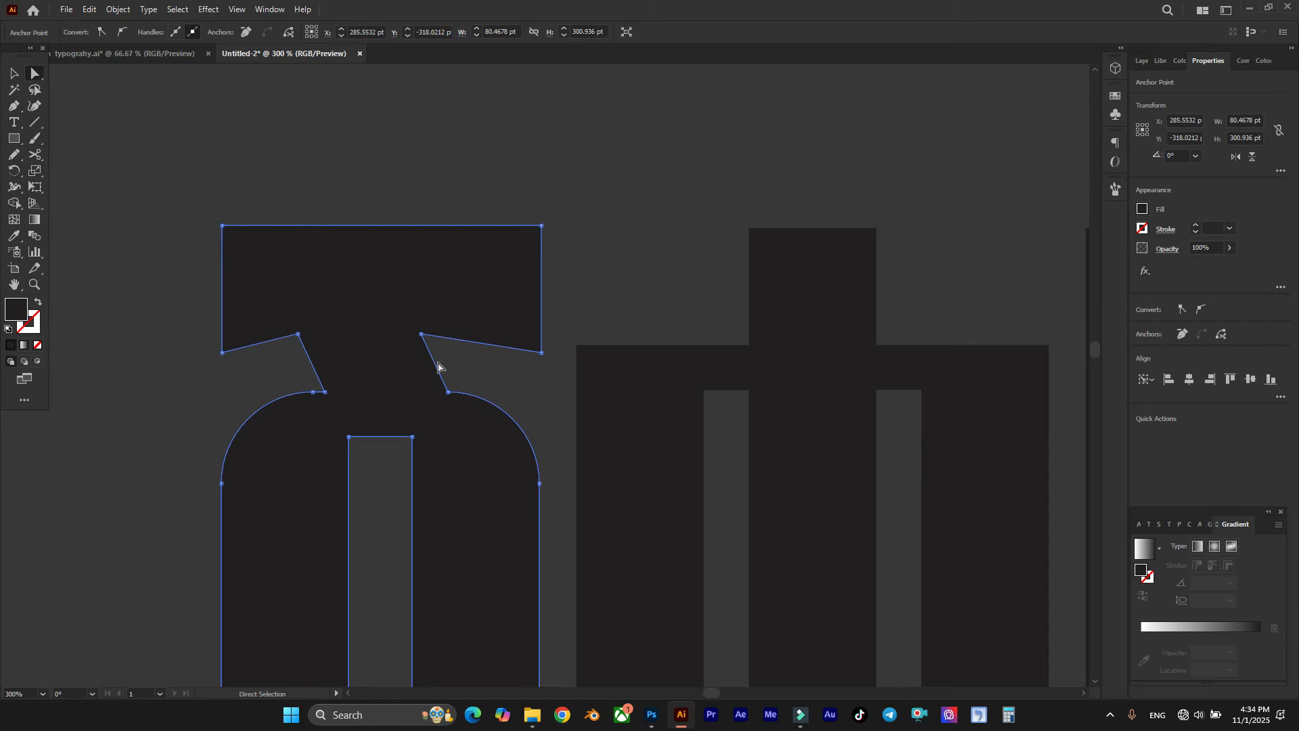
{"action": "left_click", "coordinate": [472, 360]}
Step: Bow the top edge of the first letter's bar upward by about 6 pt at its middle with the Curvature tool
{"action": "scroll", "coordinate": [307, 358], "scroll_direction": "up", "scroll_amount": 1}
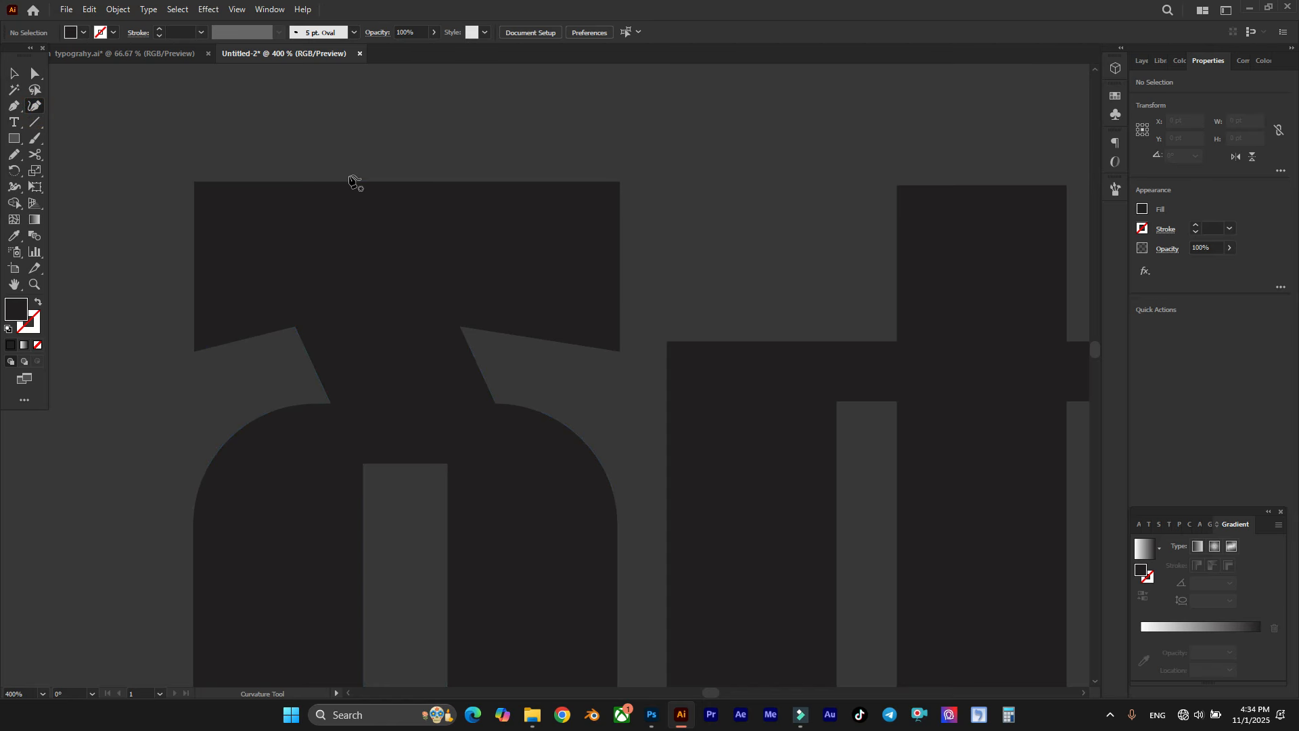
{"action": "left_click", "coordinate": [390, 188]}
{"action": "left_click_drag", "start_coordinate": [395, 185], "coordinate": [390, 151]}
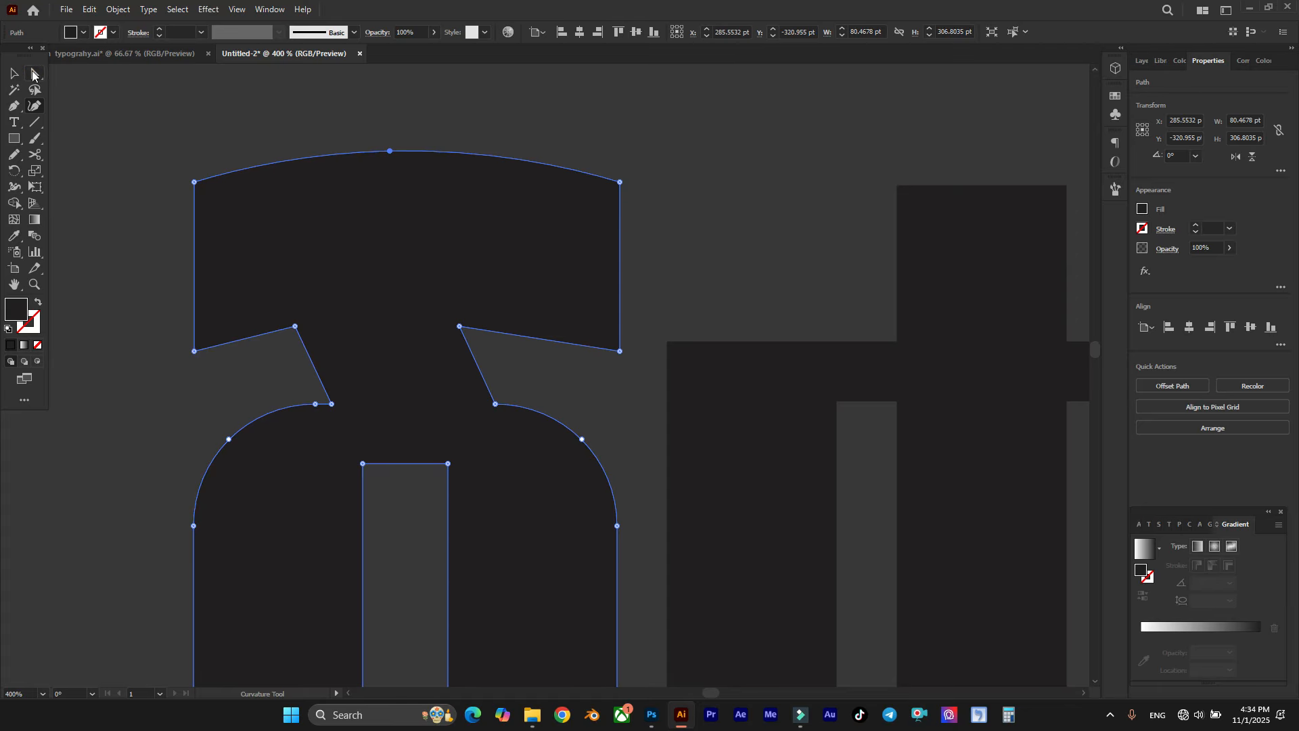
Step: Lower the entire arched top edge of the first letter's bar by about 4 pt
{"action": "left_click", "coordinate": [32, 75]}
{"action": "left_click_drag", "start_coordinate": [124, 128], "coordinate": [690, 237]}
{"action": "left_click_drag", "start_coordinate": [621, 184], "coordinate": [621, 207]}
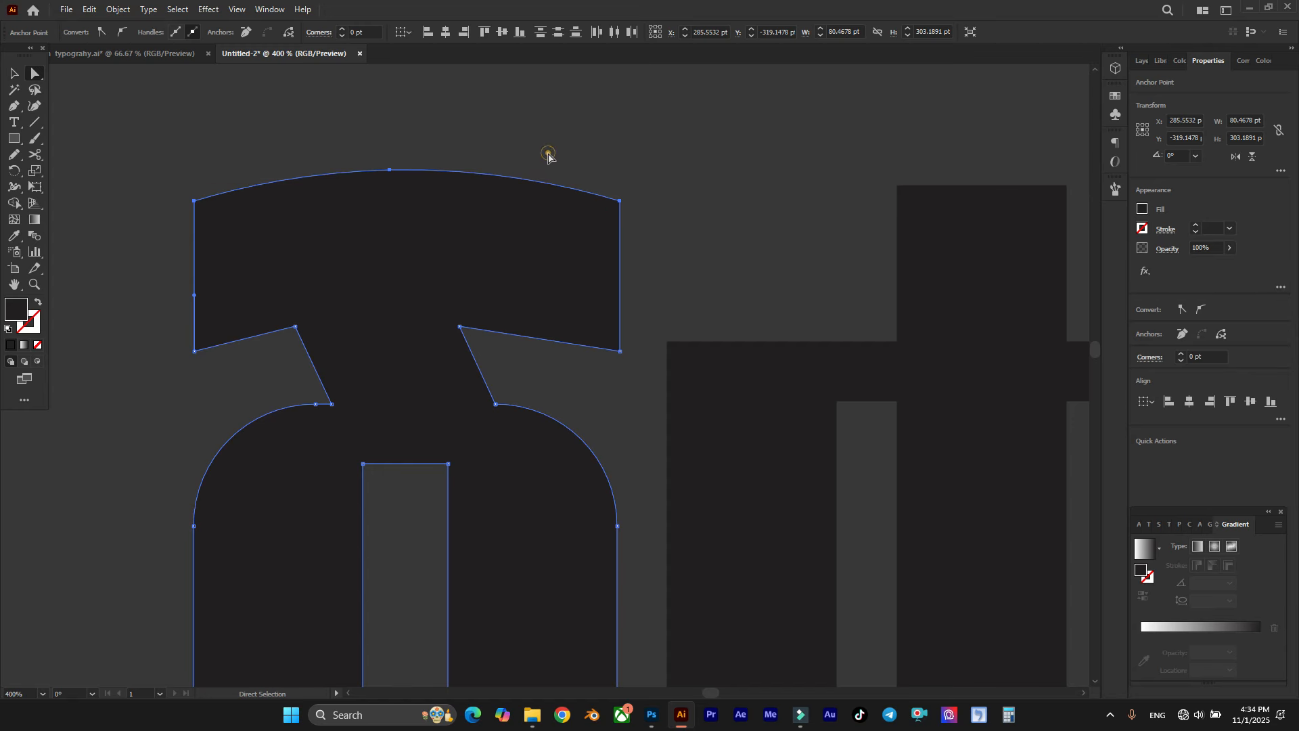
{"action": "left_click", "coordinate": [545, 151]}
{"action": "scroll", "coordinate": [554, 250], "scroll_direction": "down", "scroll_amount": 5}
{"action": "scroll", "coordinate": [507, 255], "scroll_direction": "up", "scroll_amount": 5}
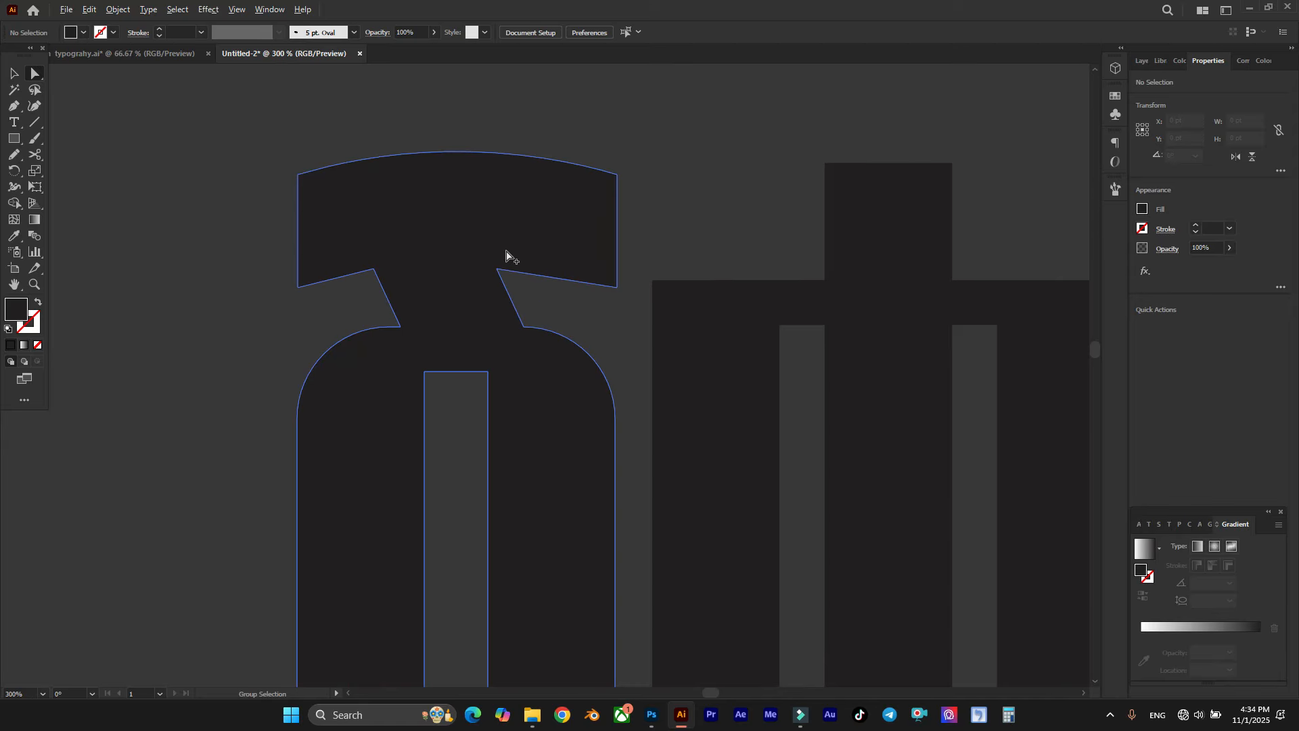
Step: Square off the first letter's two upper outer body corners to 0 pt and move the neck's slanted sides closer together
{"action": "left_click_drag", "start_coordinate": [643, 371], "coordinate": [427, 399]}
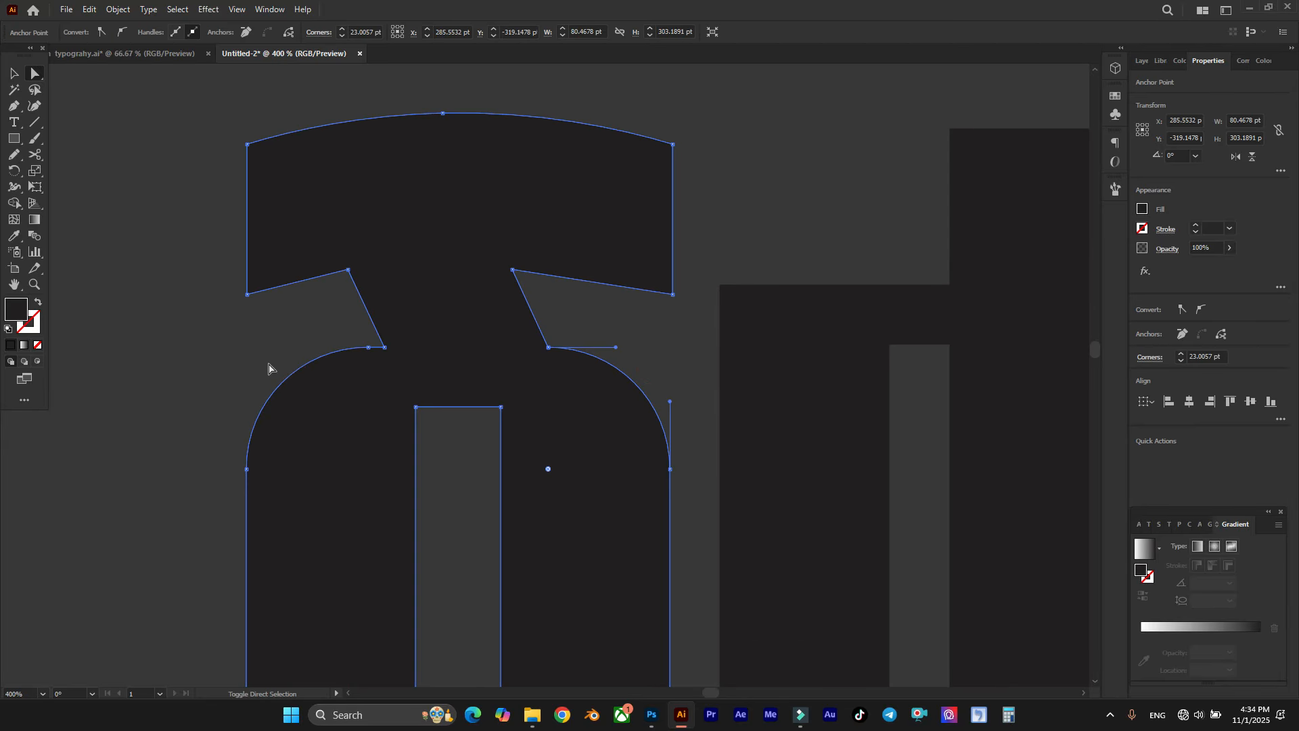
{"action": "left_click_drag", "start_coordinate": [369, 469], "coordinate": [245, 391]}
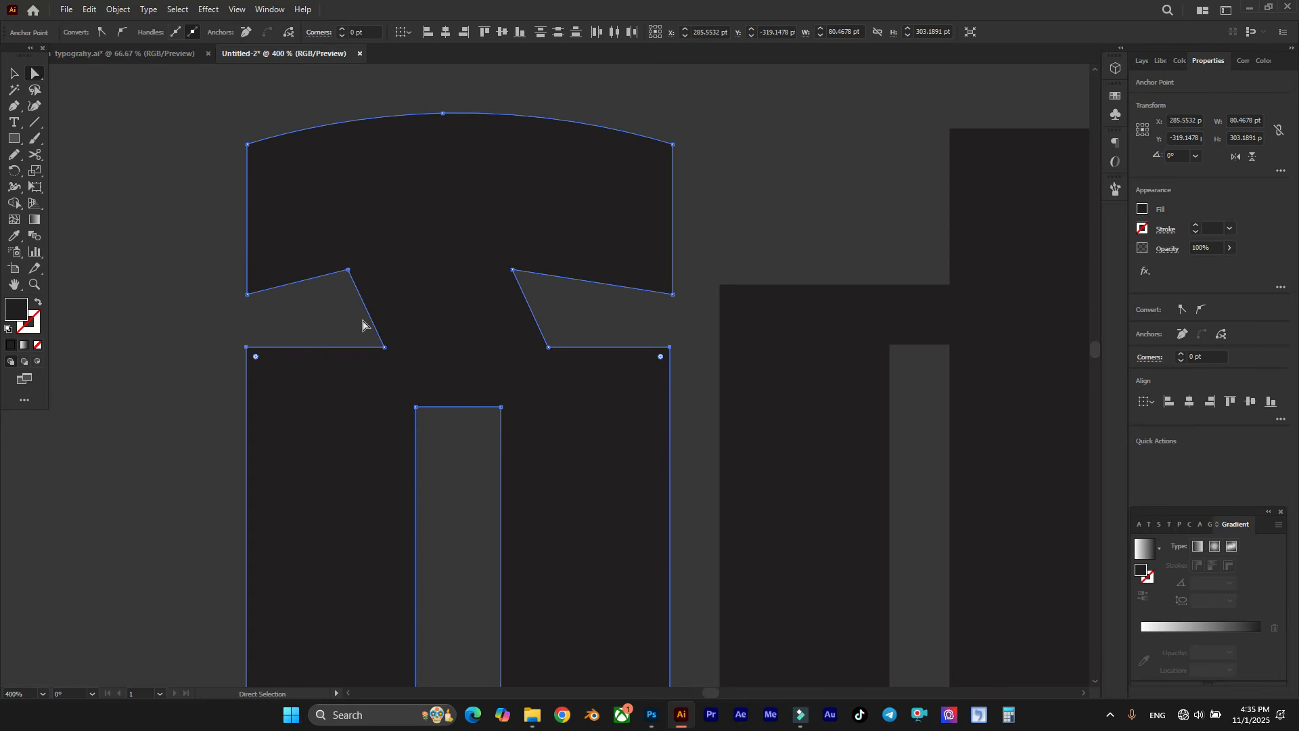
{"action": "left_click", "coordinate": [357, 316]}
{"action": "left_click_drag", "start_coordinate": [326, 317], "coordinate": [526, 311]}
{"action": "left_click", "coordinate": [569, 305]}
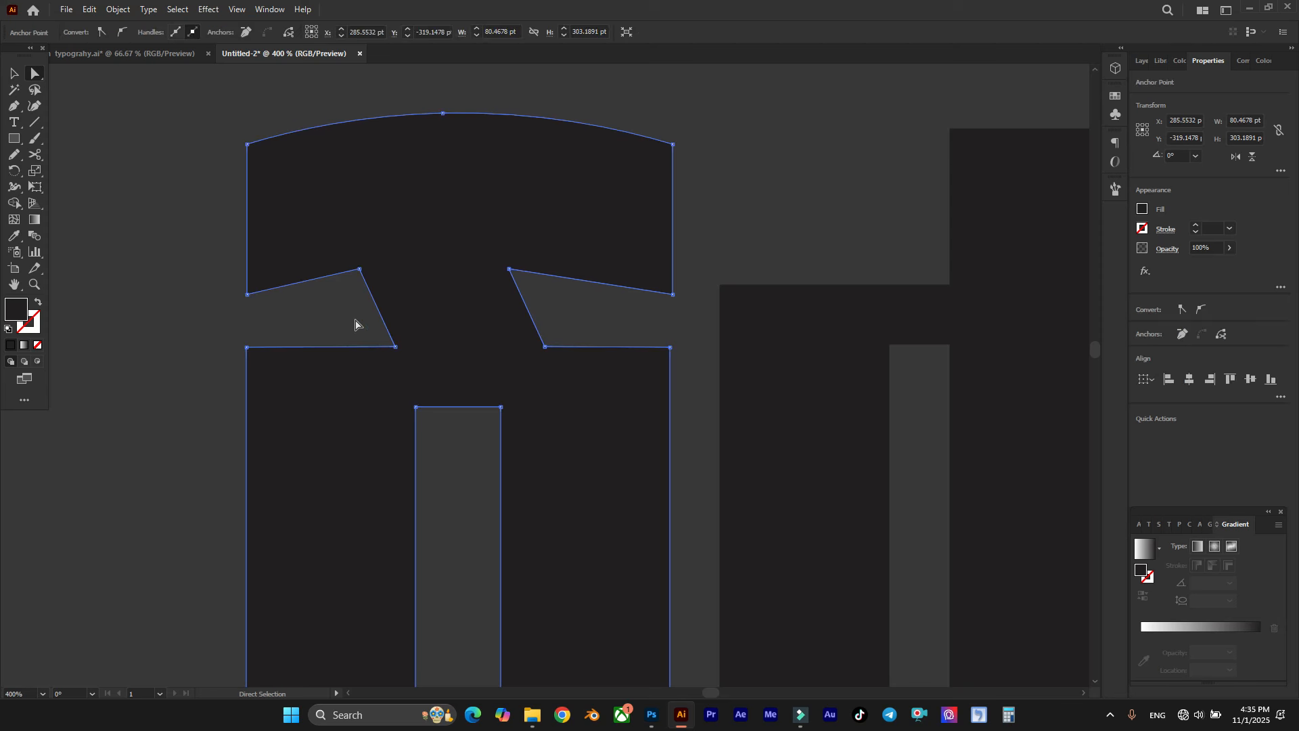
Step: Narrow the first letter's neck further by shifting its left side inward, and steepen its slant at the two lower points
{"action": "left_click_drag", "start_coordinate": [379, 314], "coordinate": [385, 319]}
{"action": "left_click", "coordinate": [366, 305]}
{"action": "left_click_drag", "start_coordinate": [523, 298], "coordinate": [384, 305]}
{"action": "key", "text": "ctrl+z"}
{"action": "left_click_drag", "start_coordinate": [573, 301], "coordinate": [387, 310]}
{"action": "left_click_drag", "start_coordinate": [486, 354], "coordinate": [487, 354]}
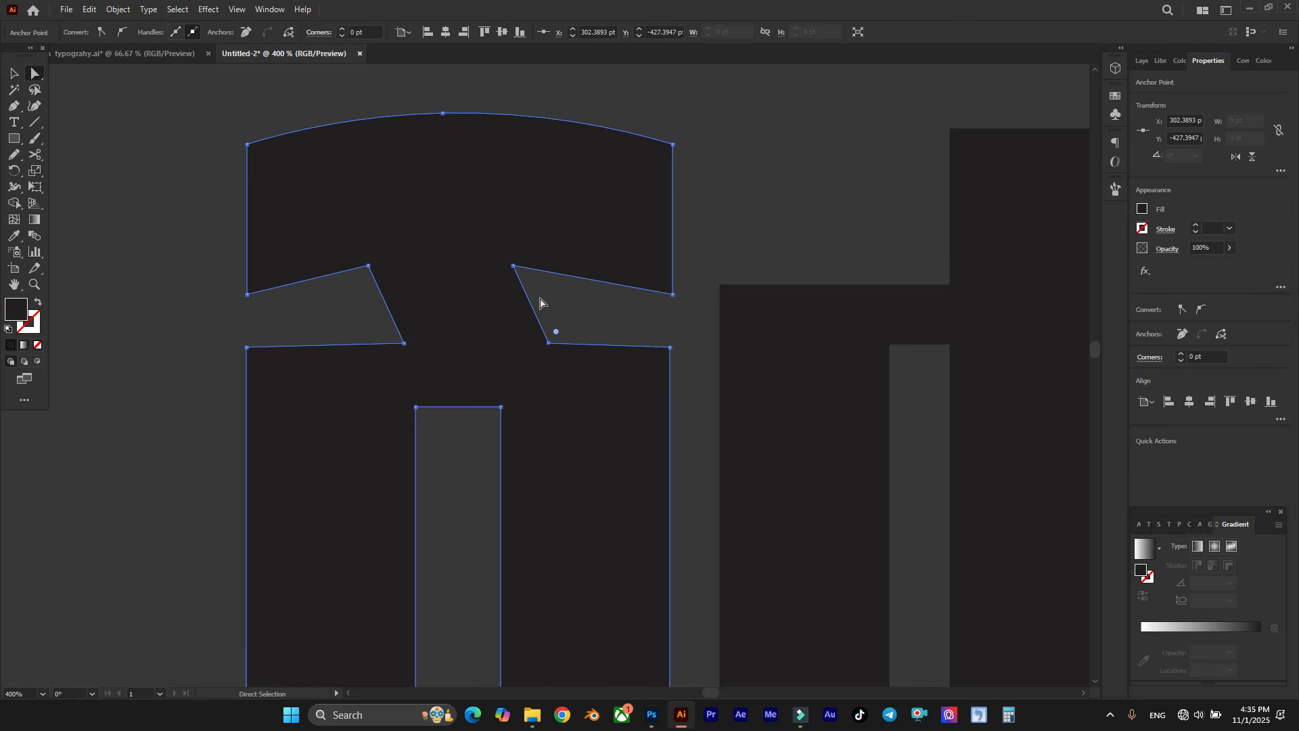
{"action": "left_click_drag", "start_coordinate": [400, 342], "coordinate": [399, 345]}
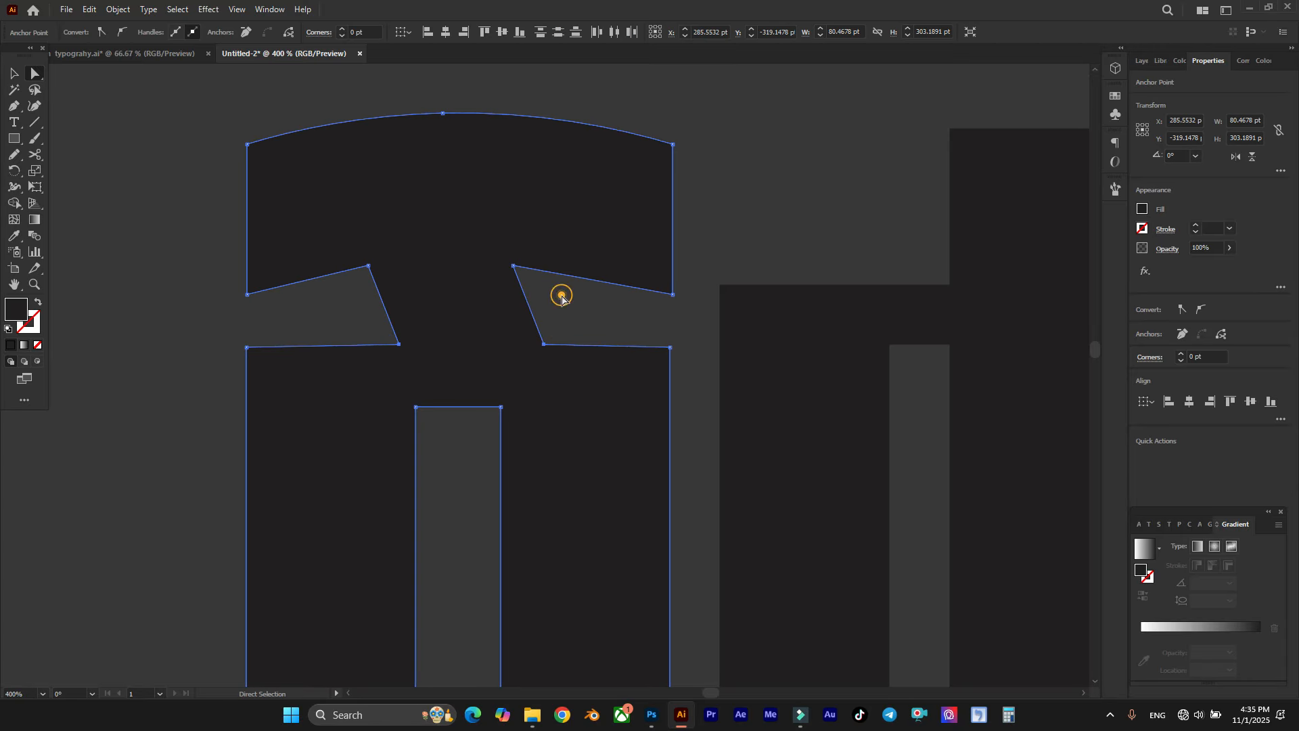
{"action": "left_click", "coordinate": [560, 294]}
{"action": "scroll", "coordinate": [562, 295], "scroll_direction": "down", "scroll_amount": 1}
{"action": "scroll", "coordinate": [558, 292], "scroll_direction": "right", "scroll_amount": 1}
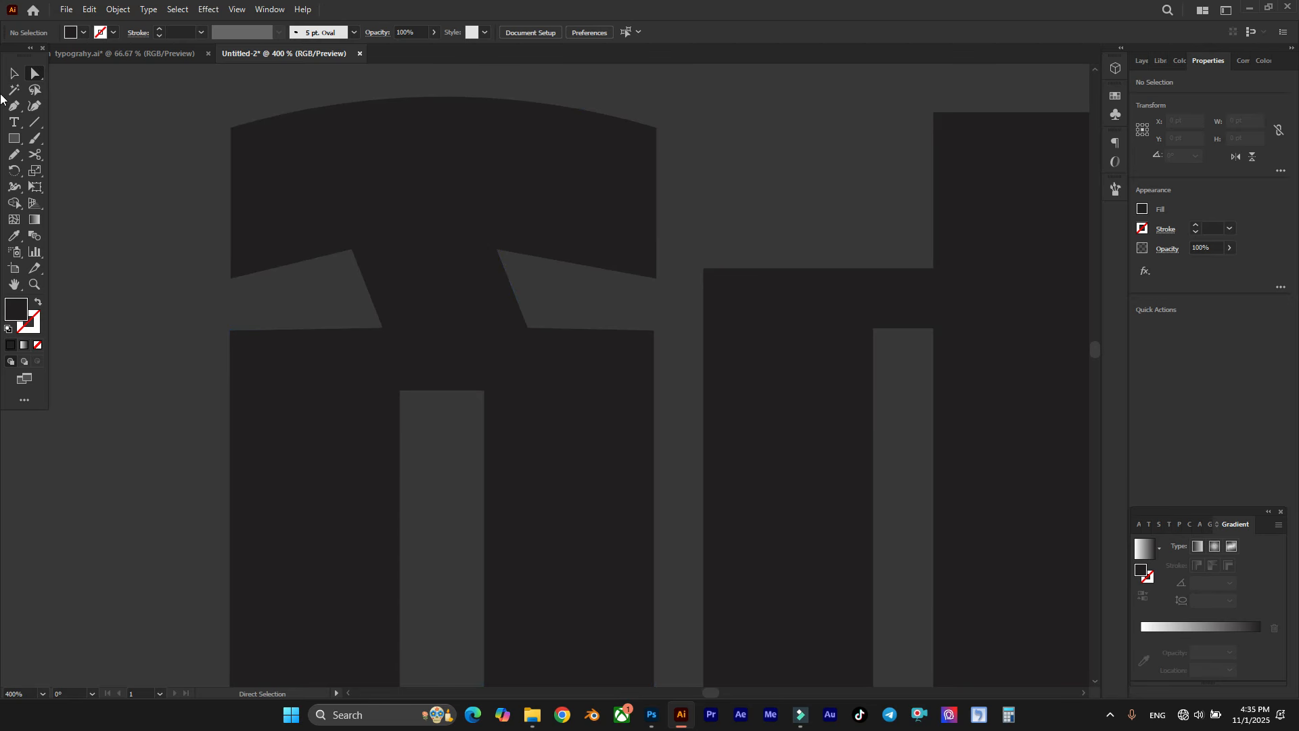
Step: Bow both underside edges of the first letter's top bar upward into shallow arches with the Curvature tool
{"action": "left_click", "coordinate": [35, 105]}
{"action": "left_click", "coordinate": [566, 220]}
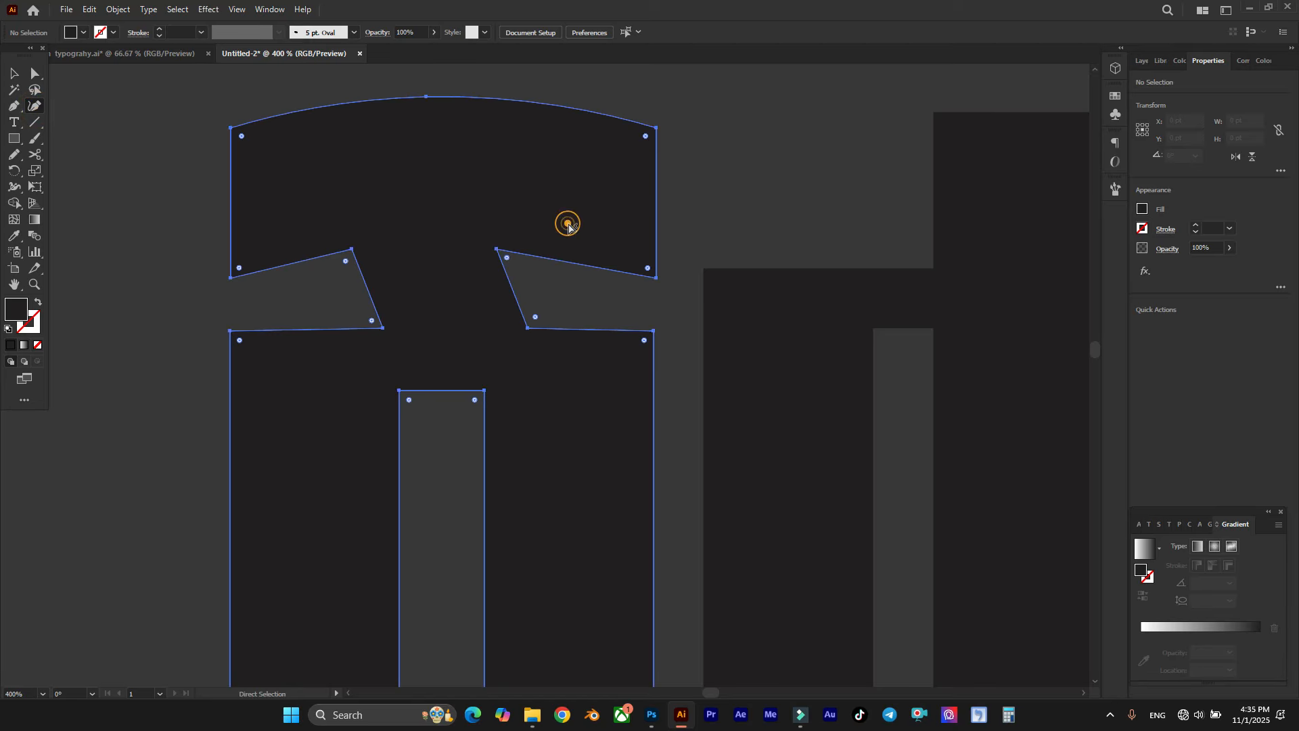
{"action": "left_click_drag", "start_coordinate": [555, 260], "coordinate": [564, 252]}
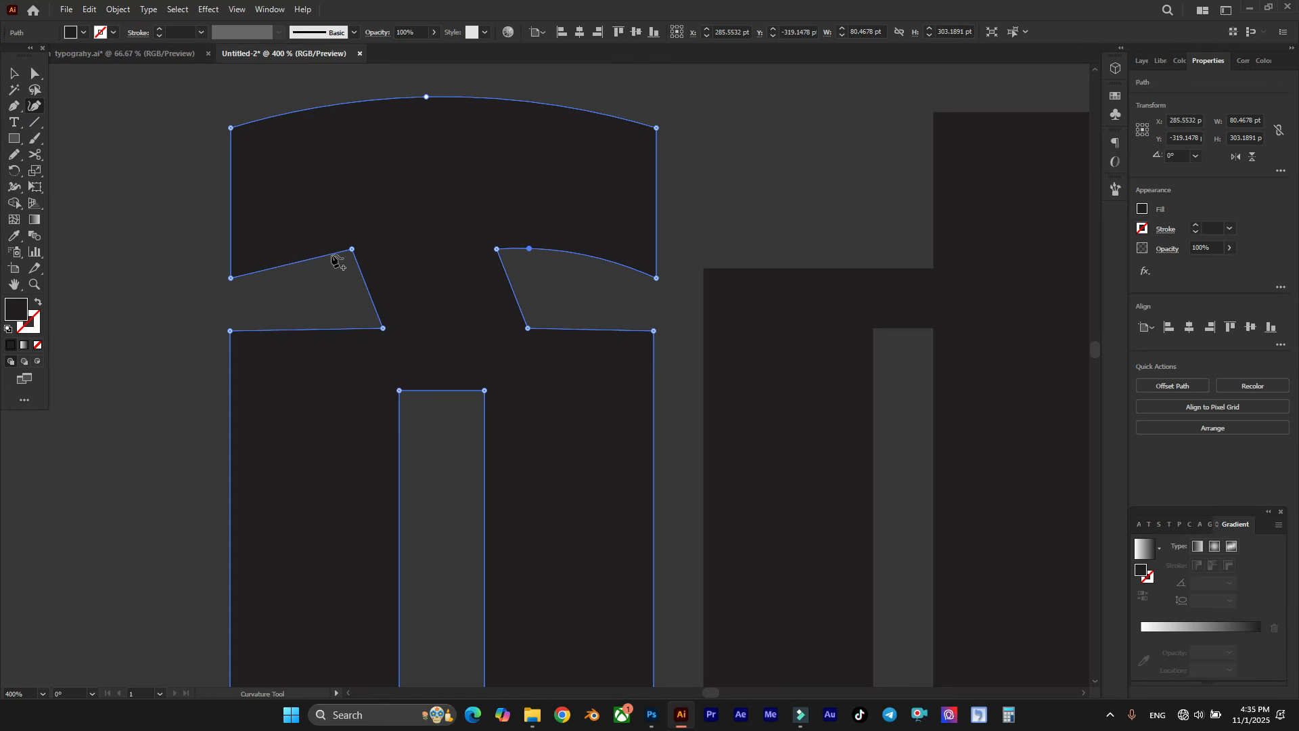
{"action": "left_click_drag", "start_coordinate": [302, 262], "coordinate": [280, 262]}
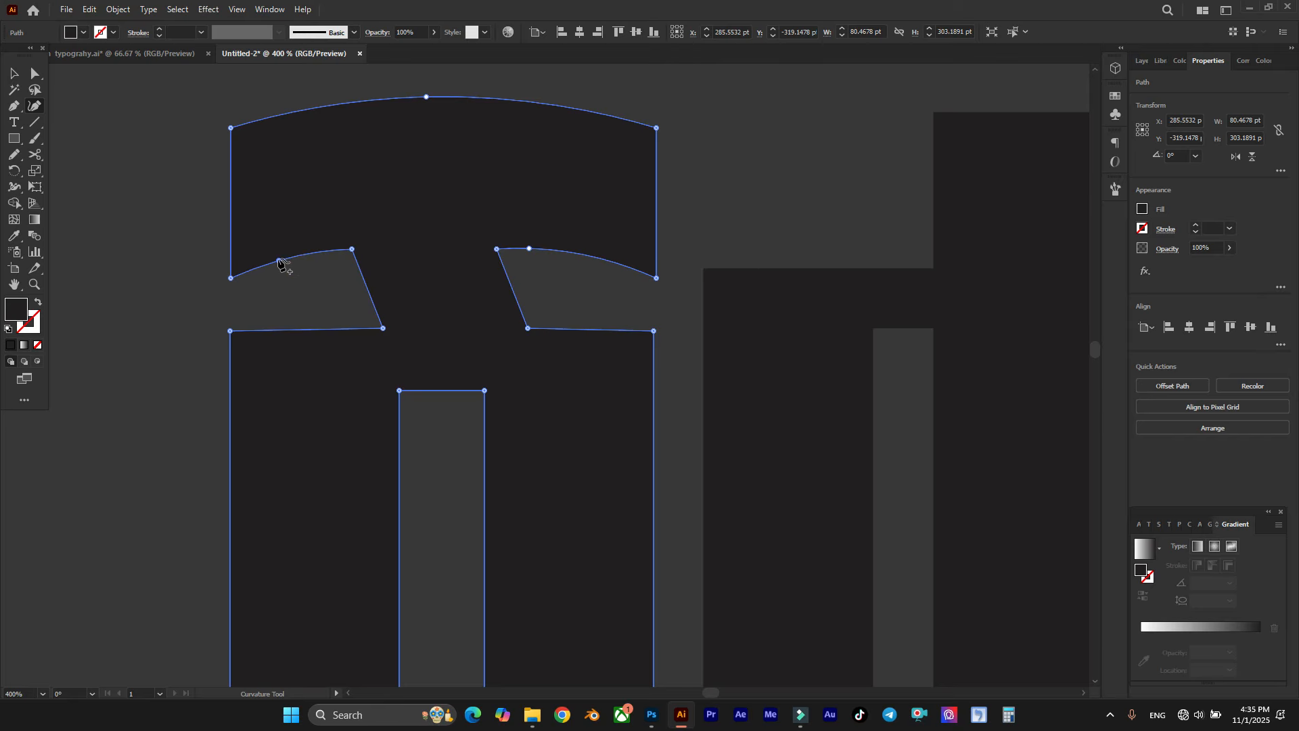
{"action": "left_click", "coordinate": [174, 215], "text": "ctrl"}
{"action": "scroll", "coordinate": [450, 266], "scroll_direction": "down", "scroll_amount": 1}
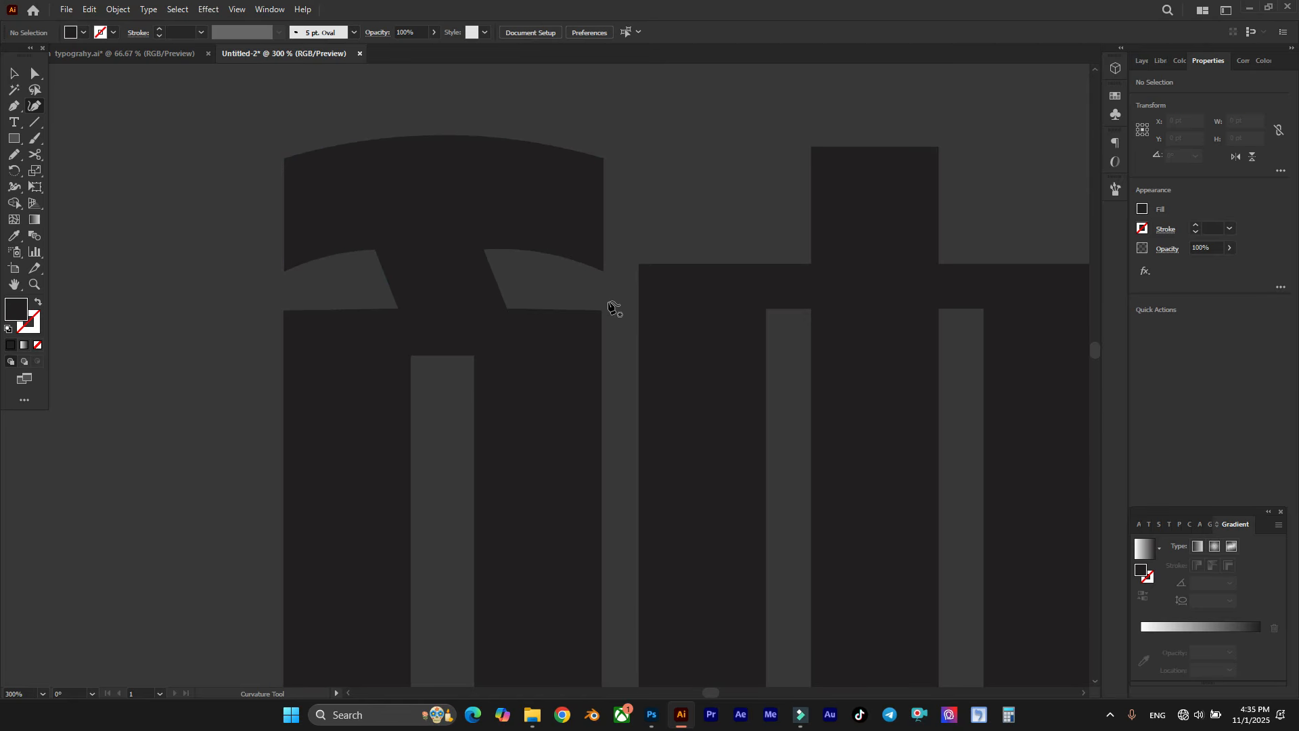
Step: Round the first letter's two upper outer body corners and turn the top of its inner slot into a full semicircle
{"action": "left_click", "coordinate": [283, 310]}
{"action": "left_click_drag", "start_coordinate": [294, 320], "coordinate": [472, 427]}
{"action": "left_click", "coordinate": [570, 301]}
{"action": "scroll", "coordinate": [576, 301], "scroll_direction": "down", "scroll_amount": 2}
{"action": "scroll", "coordinate": [586, 299], "scroll_direction": "right", "scroll_amount": 1}
{"action": "scroll", "coordinate": [571, 328], "scroll_direction": "up", "scroll_amount": 1}
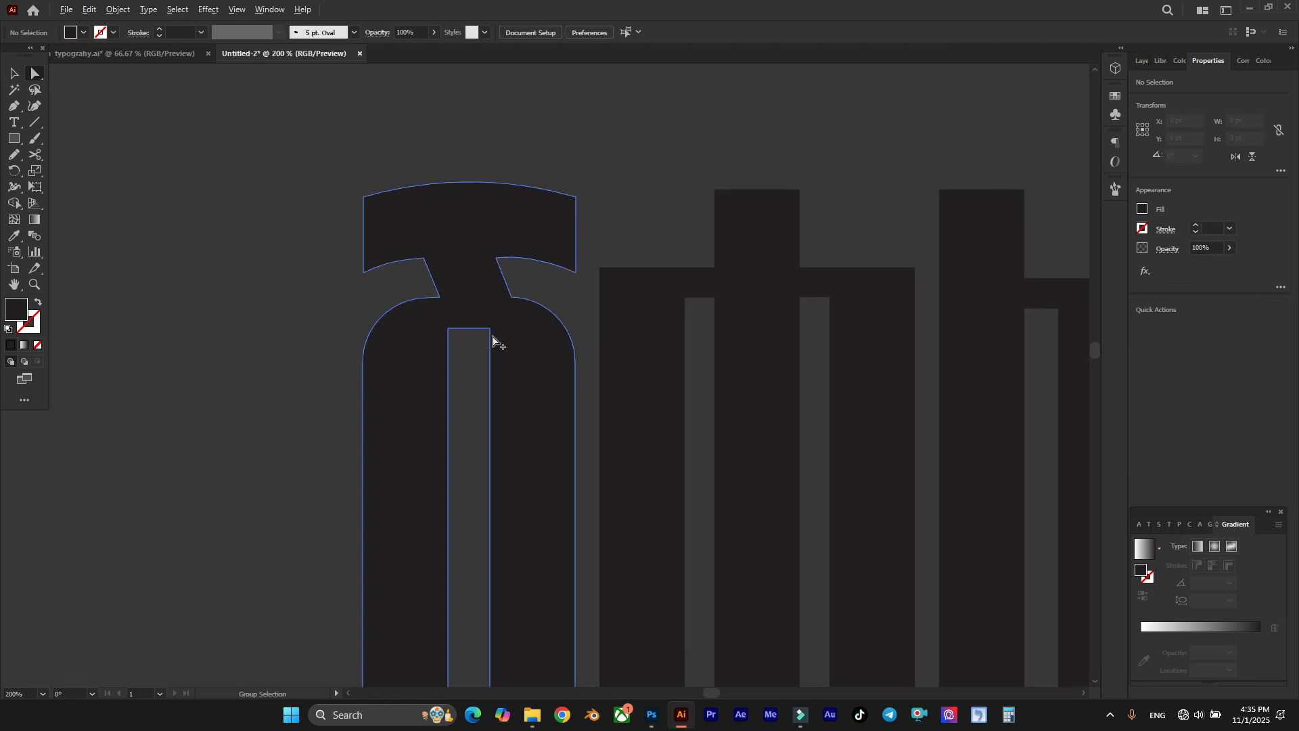
{"action": "left_click_drag", "start_coordinate": [477, 343], "coordinate": [338, 297]}
{"action": "scroll", "coordinate": [494, 291], "scroll_direction": "up", "scroll_amount": 1}
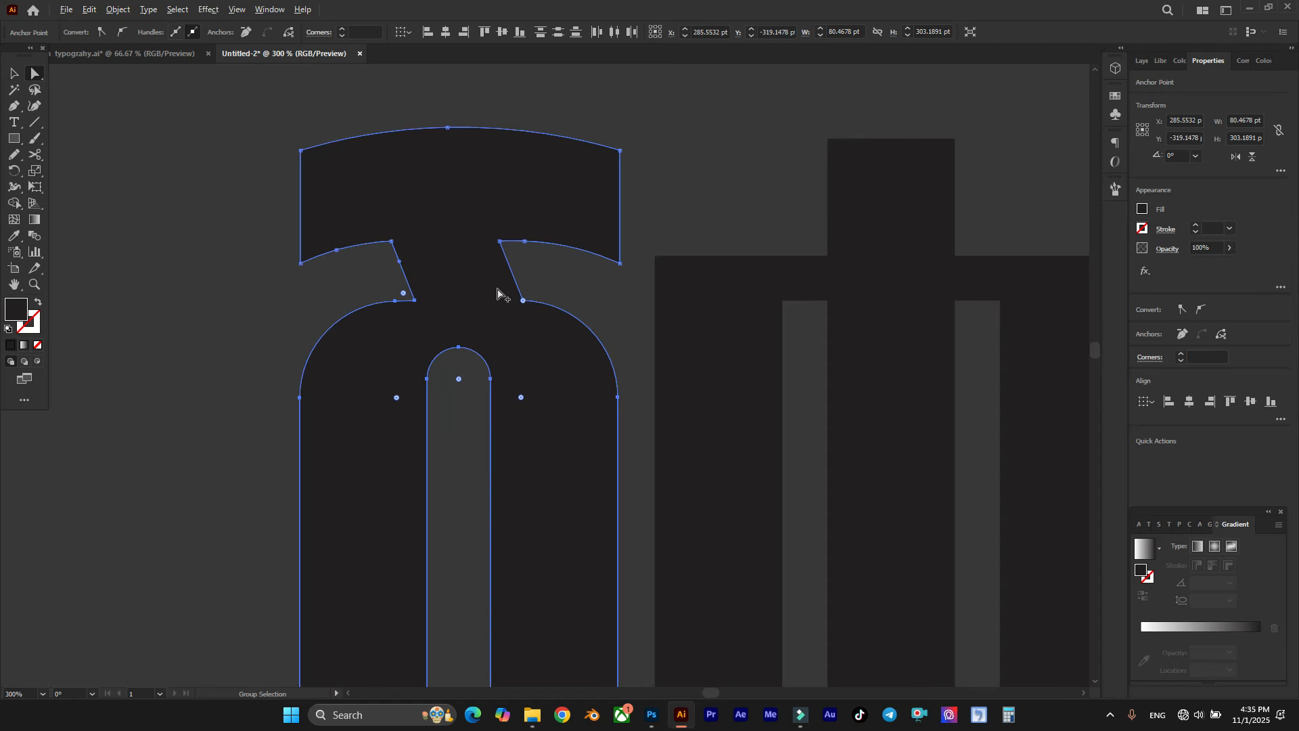
Step: Raise the first letter's rounded shoulders and slot top slightly toward the top bar, shortening the neck
{"action": "left_click_drag", "start_coordinate": [617, 397], "coordinate": [614, 387]}
{"action": "key", "text": "shift"}
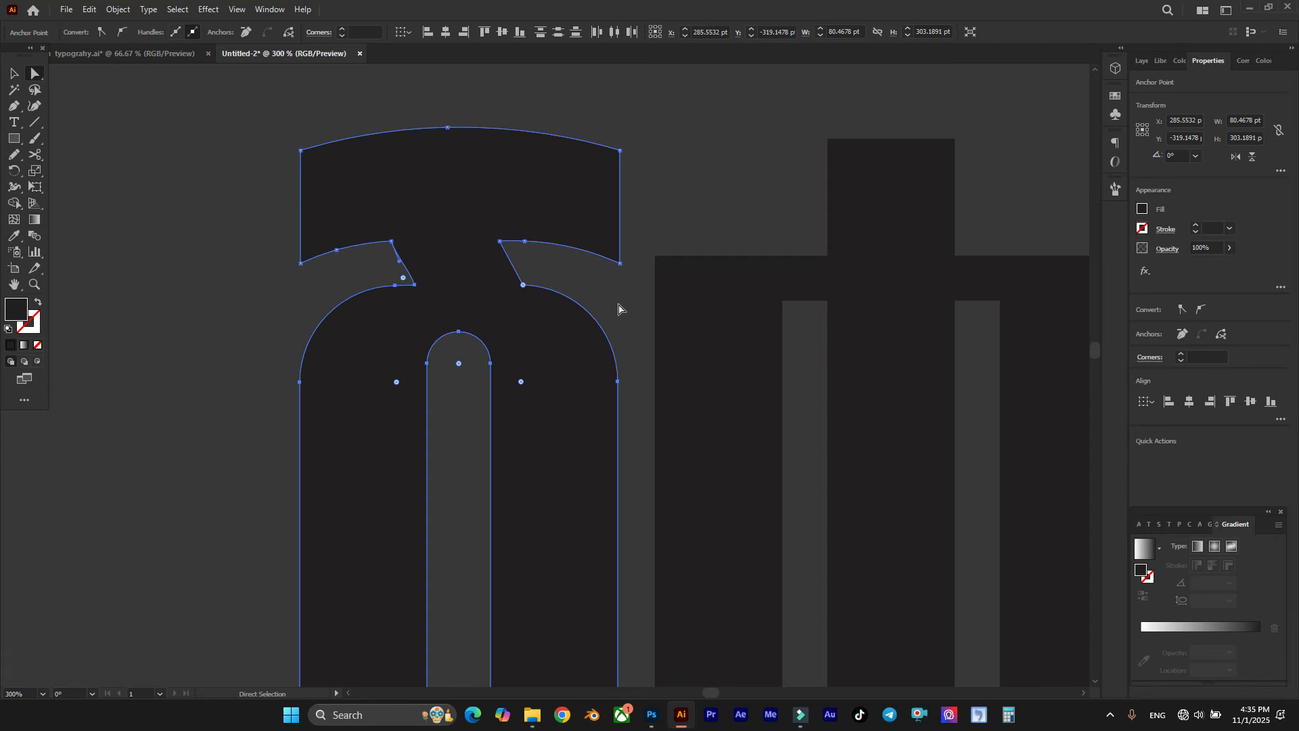
{"action": "left_click", "coordinate": [618, 307]}
{"action": "scroll", "coordinate": [500, 335], "scroll_direction": "down", "scroll_amount": 3}
{"action": "scroll", "coordinate": [598, 317], "scroll_direction": "right", "scroll_amount": 1}
{"action": "scroll", "coordinate": [555, 250], "scroll_direction": "right", "scroll_amount": 1}
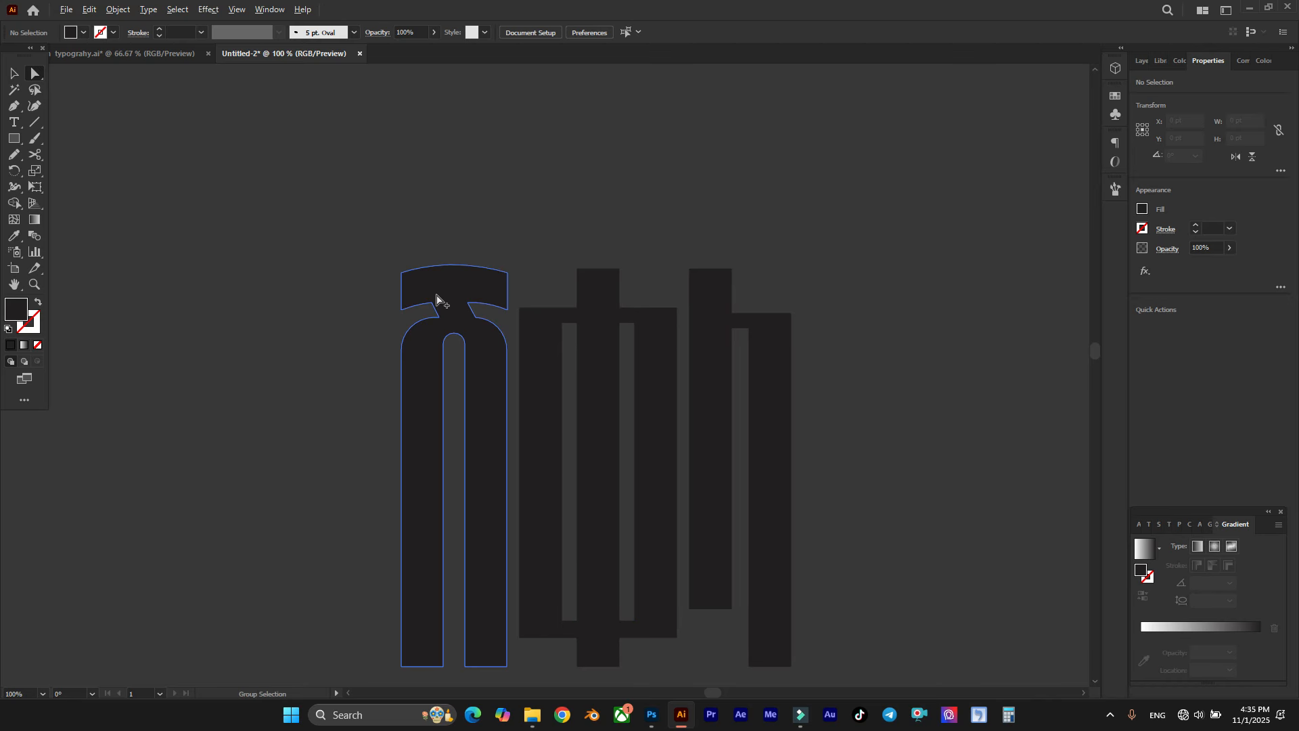
Step: Straighten the bent left side of the first letter's neck to run parallel to its right side
{"action": "scroll", "coordinate": [447, 318], "scroll_direction": "up", "scroll_amount": 4}
{"action": "scroll", "coordinate": [440, 341], "scroll_direction": "up", "scroll_amount": 2}
{"action": "left_click", "coordinate": [421, 326]}
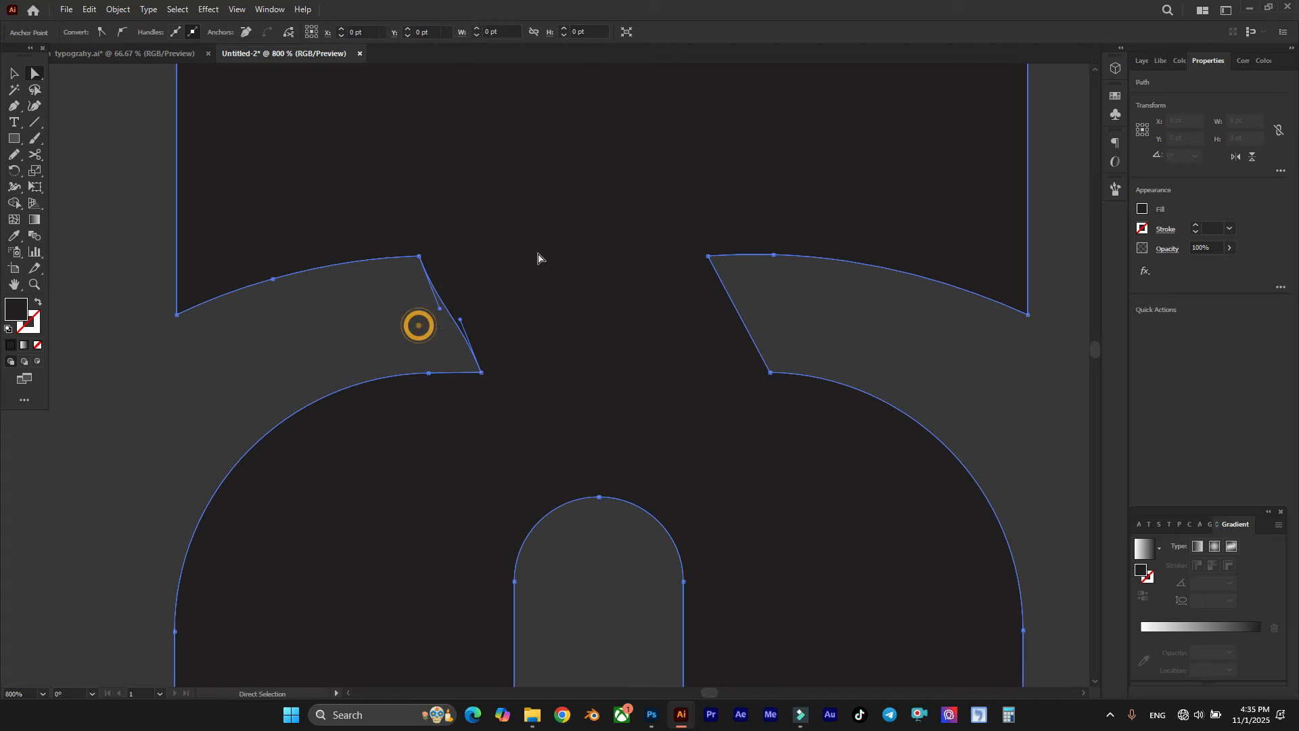
{"action": "scroll", "coordinate": [454, 306], "scroll_direction": "up", "scroll_amount": 2}
{"action": "left_click_drag", "start_coordinate": [466, 331], "coordinate": [440, 313]}
{"action": "left_click", "coordinate": [390, 315]}
{"action": "scroll", "coordinate": [406, 319], "scroll_direction": "down", "scroll_amount": 5}
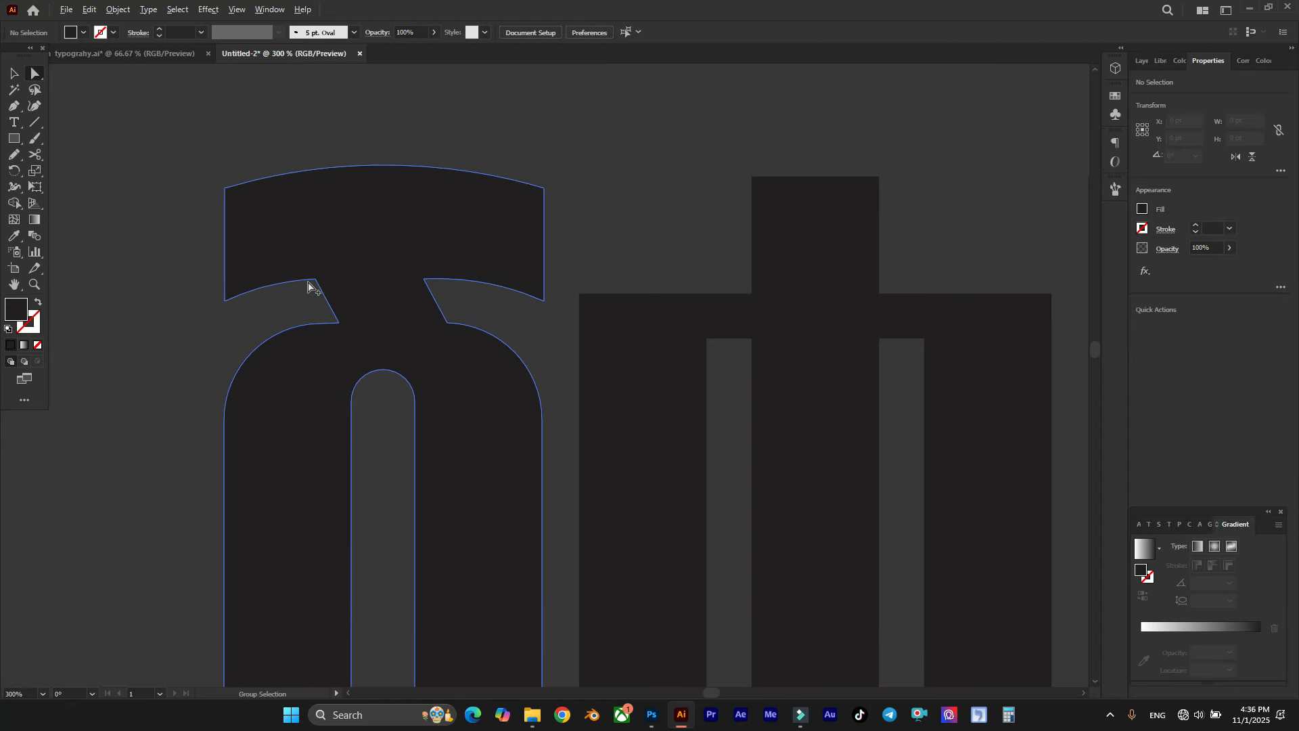
Step: Round all four outer corners of the second letter's body equally, keeping short flat stretches beside the central stem
{"action": "scroll", "coordinate": [485, 293], "scroll_direction": "down", "scroll_amount": 2}
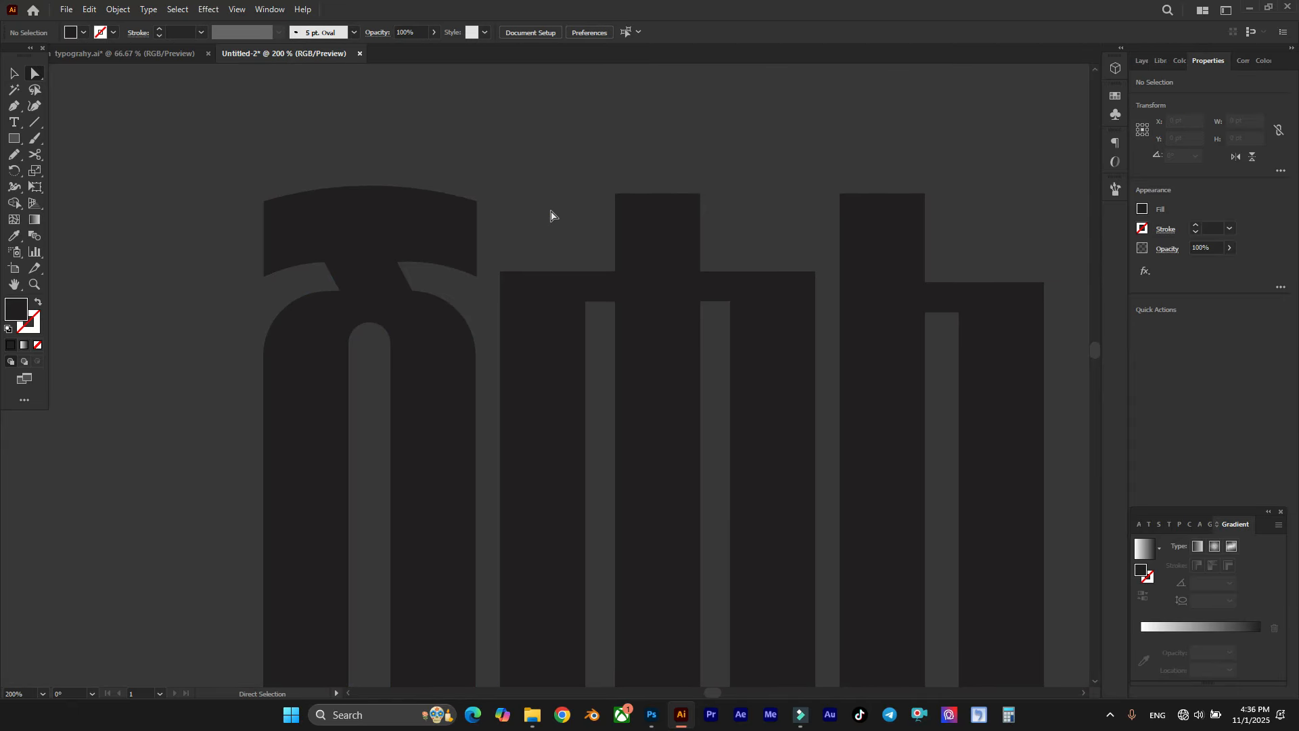
{"action": "scroll", "coordinate": [508, 211], "scroll_direction": "down", "scroll_amount": 3}
{"action": "scroll", "coordinate": [594, 203], "scroll_direction": "up", "scroll_amount": 3}
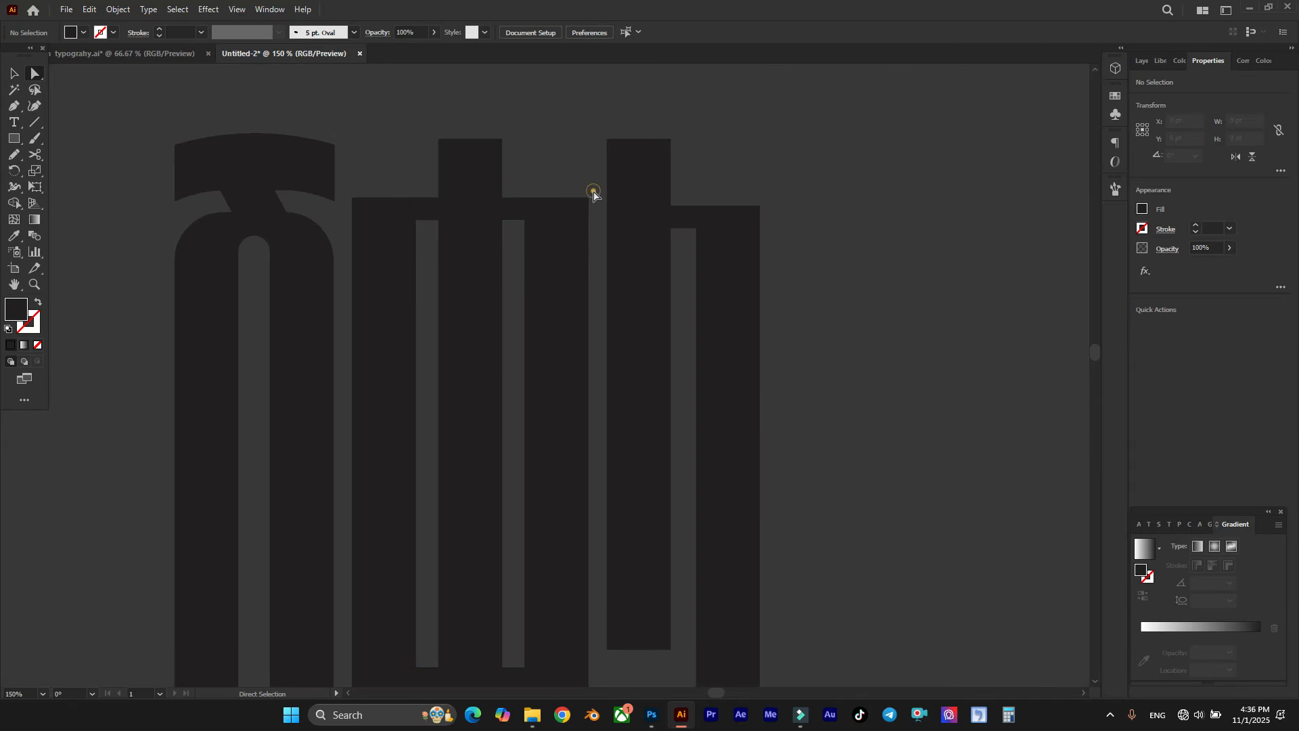
{"action": "left_click", "coordinate": [589, 196]}
{"action": "left_click_drag", "start_coordinate": [348, 209], "coordinate": [347, 210]}
{"action": "scroll", "coordinate": [437, 447], "scroll_direction": "down", "scroll_amount": 2}
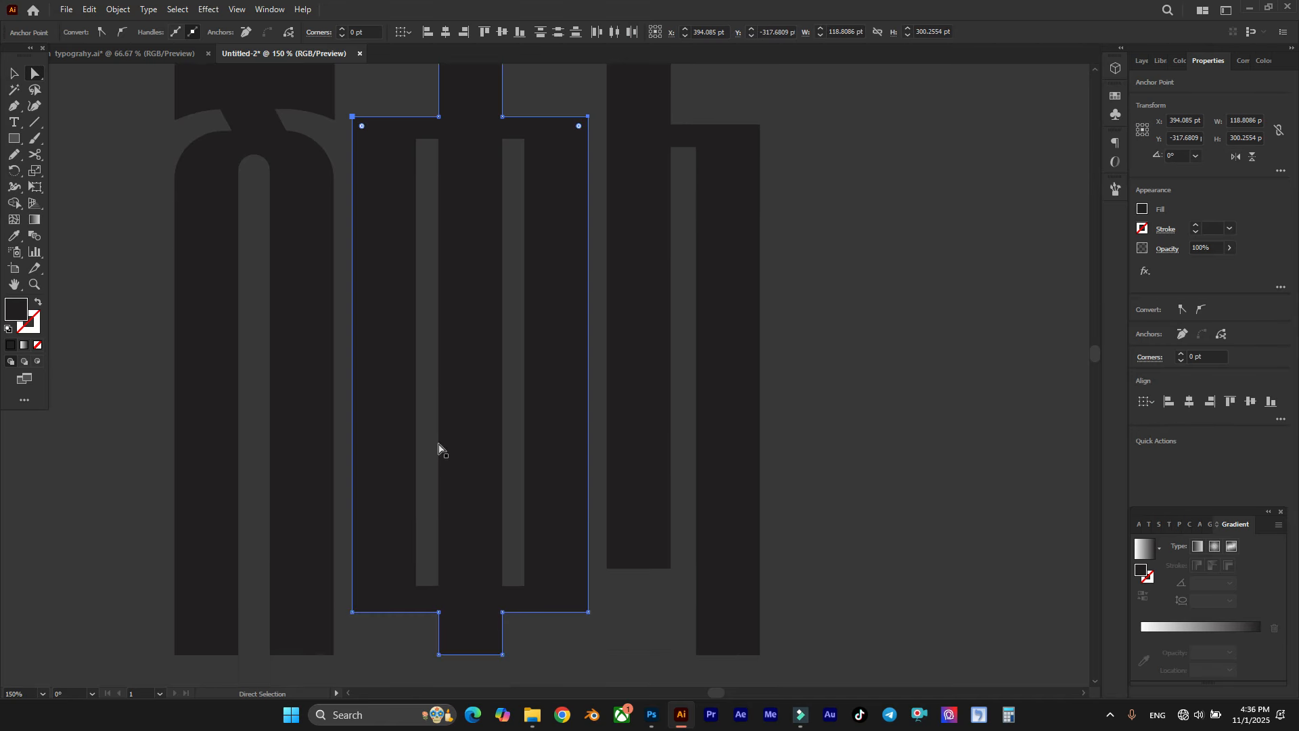
{"action": "left_click_drag", "start_coordinate": [347, 532], "coordinate": [360, 554]}
{"action": "left_click_drag", "start_coordinate": [605, 536], "coordinate": [562, 491]}
{"action": "key", "text": "ctrl+z"}
{"action": "scroll", "coordinate": [556, 433], "scroll_direction": "up", "scroll_amount": 3}
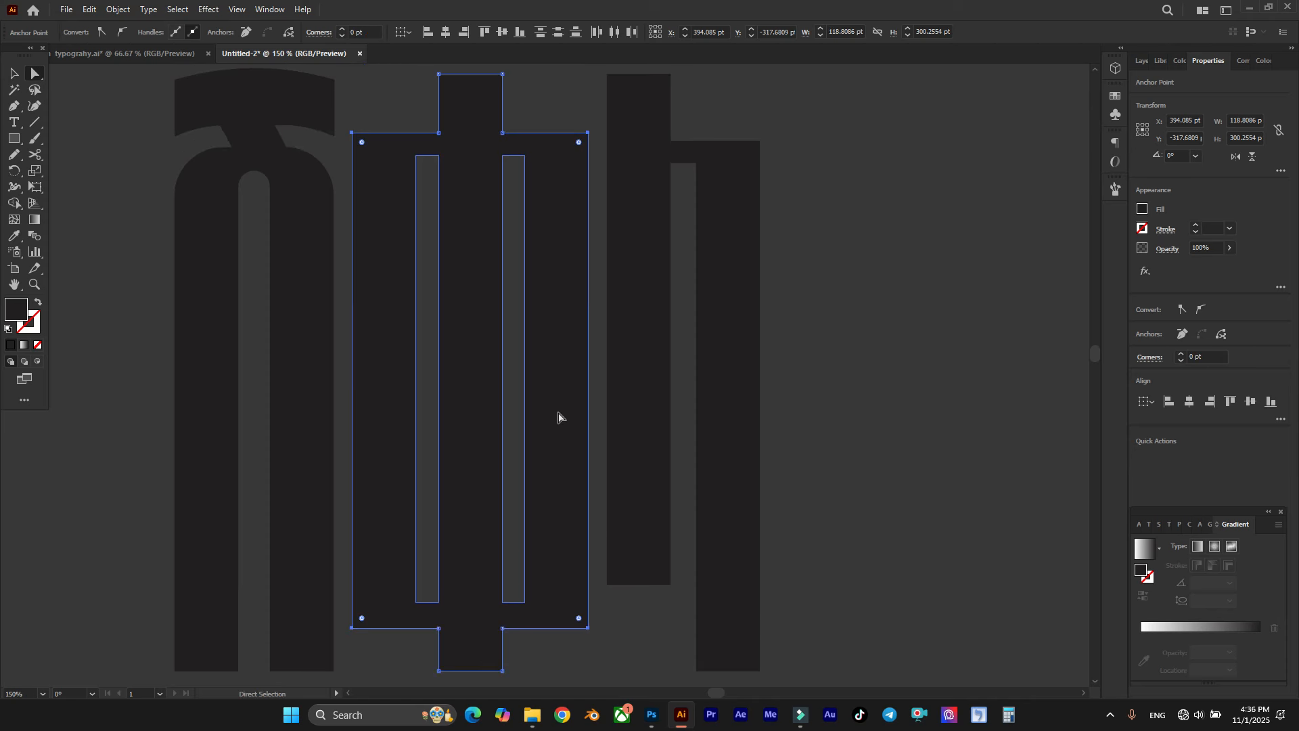
{"action": "left_click_drag", "start_coordinate": [578, 160], "coordinate": [458, 241]}
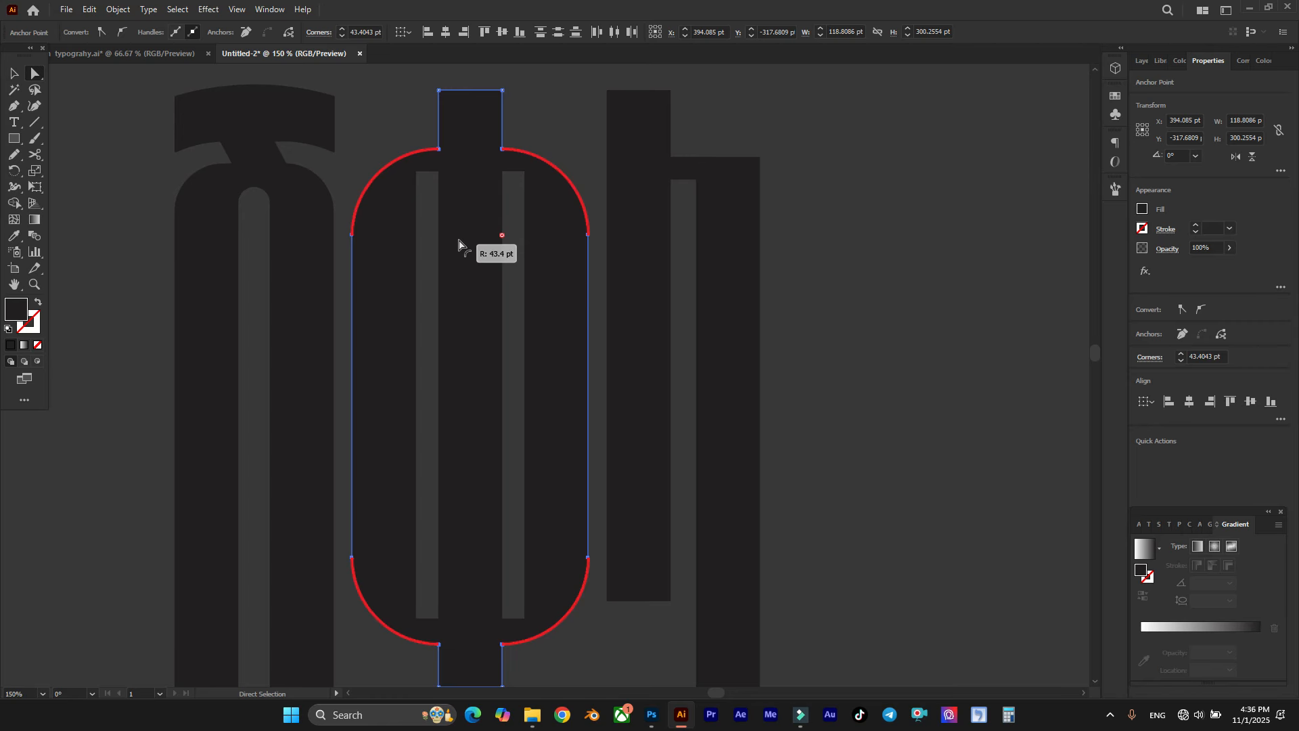
{"action": "left_click_drag", "start_coordinate": [465, 240], "coordinate": [512, 206]}
{"action": "left_click", "coordinate": [535, 116]}
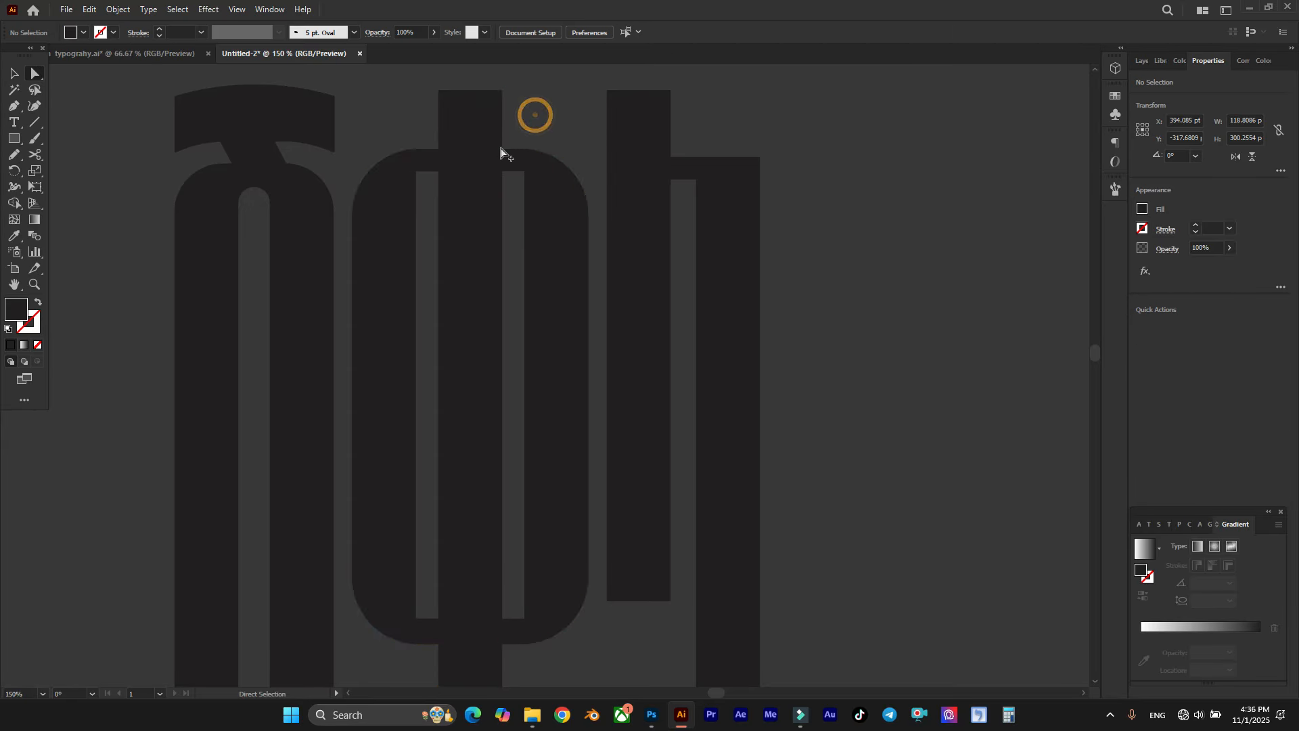
Step: Round the top ends of the second letter's two inner slots to about 5.7 pt
{"action": "scroll", "coordinate": [496, 149], "scroll_direction": "up", "scroll_amount": 3}
{"action": "left_click", "coordinate": [537, 225]}
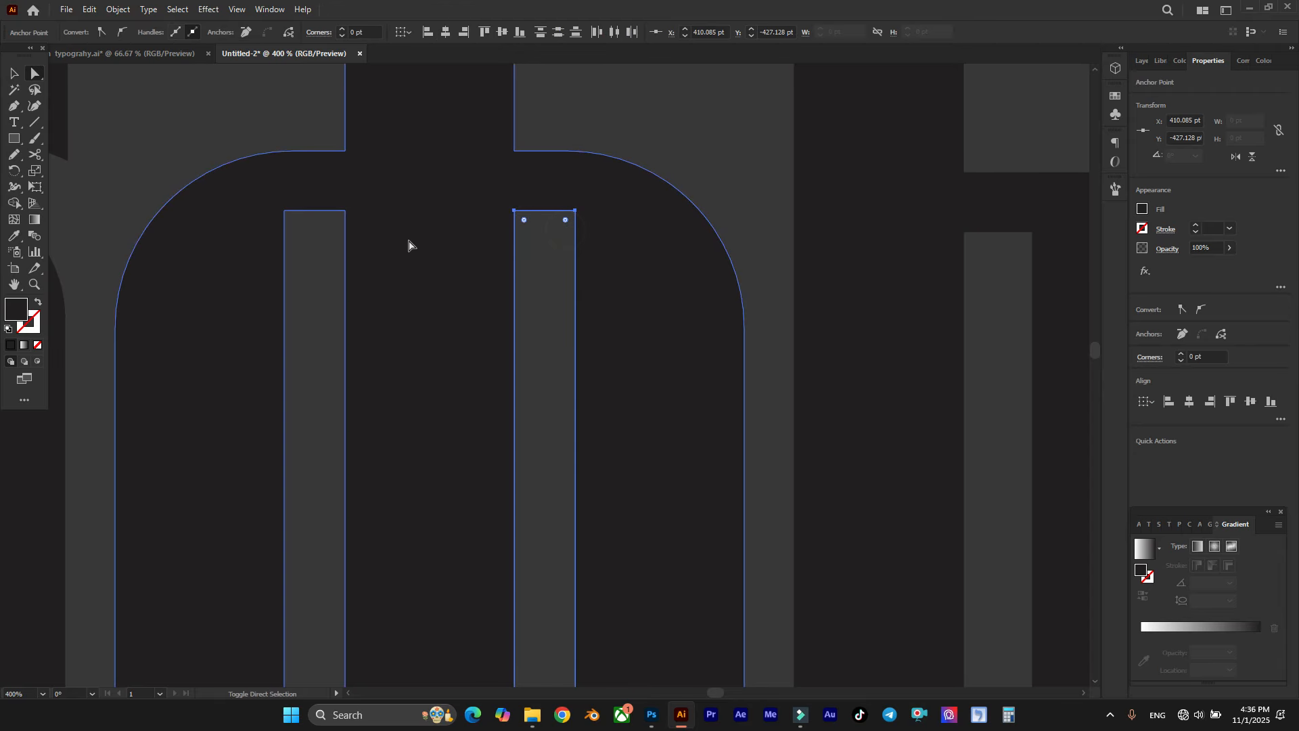
{"action": "left_click", "coordinate": [333, 224]}
{"action": "left_click", "coordinate": [299, 212], "text": "shift"}
{"action": "left_click_drag", "start_coordinate": [294, 220], "coordinate": [363, 432]}
{"action": "scroll", "coordinate": [504, 261], "scroll_direction": "down", "scroll_amount": 4}
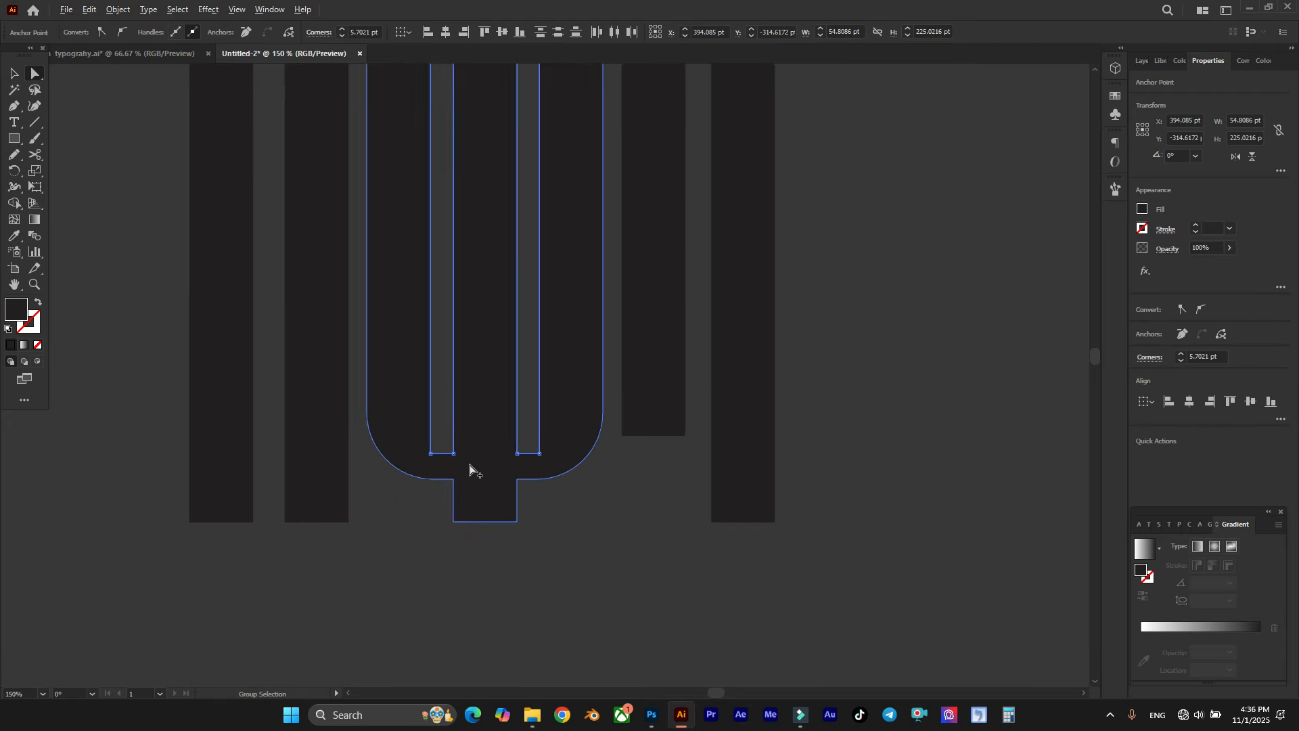
Step: Round the bottom ends of the second letter's two inner slots to about 5.7 pt
{"action": "scroll", "coordinate": [472, 469], "scroll_direction": "up", "scroll_amount": 4}
{"action": "left_click", "coordinate": [408, 423]}
{"action": "left_click", "coordinate": [685, 410]}
{"action": "left_click", "coordinate": [754, 422], "text": "shift"}
{"action": "left_click_drag", "start_coordinate": [756, 429], "coordinate": [716, 188]}
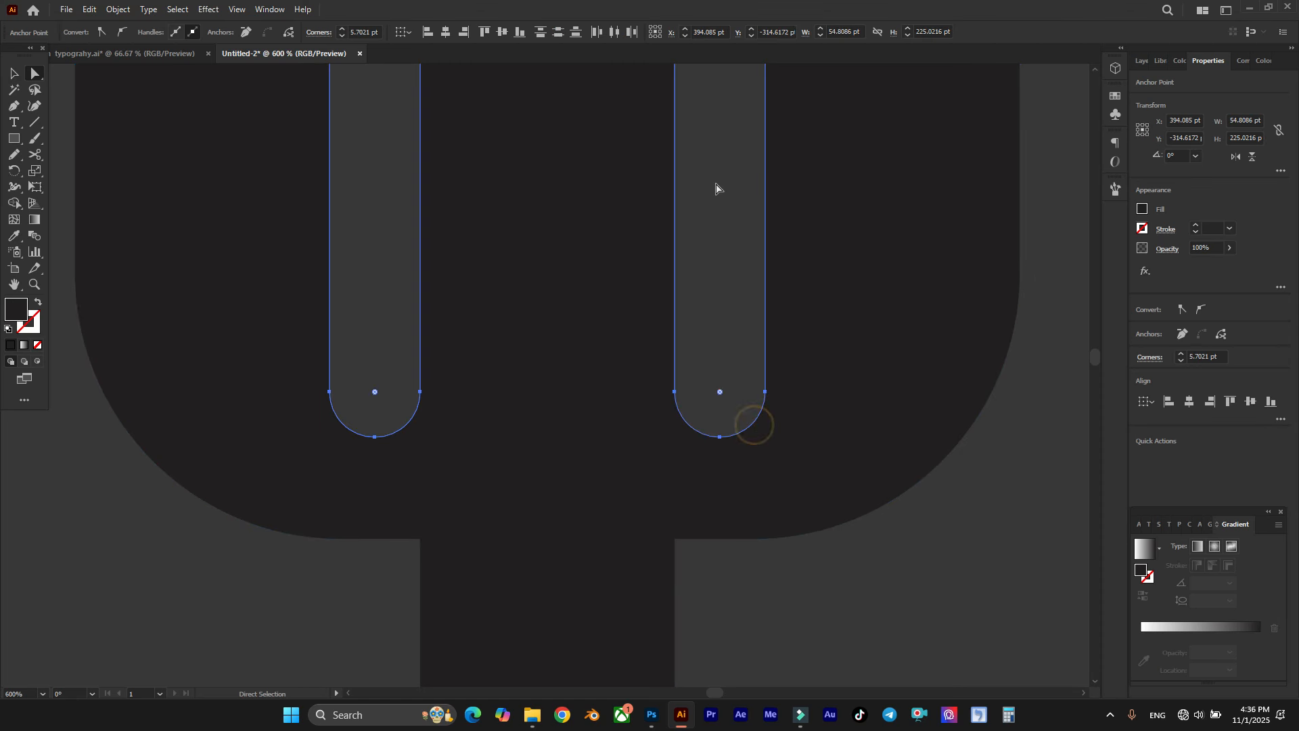
{"action": "left_click", "coordinate": [717, 189]}
{"action": "scroll", "coordinate": [487, 479], "scroll_direction": "down", "scroll_amount": 5}
{"action": "scroll", "coordinate": [554, 381], "scroll_direction": "up", "scroll_amount": 3}
{"action": "scroll", "coordinate": [583, 301], "scroll_direction": "right", "scroll_amount": 3}
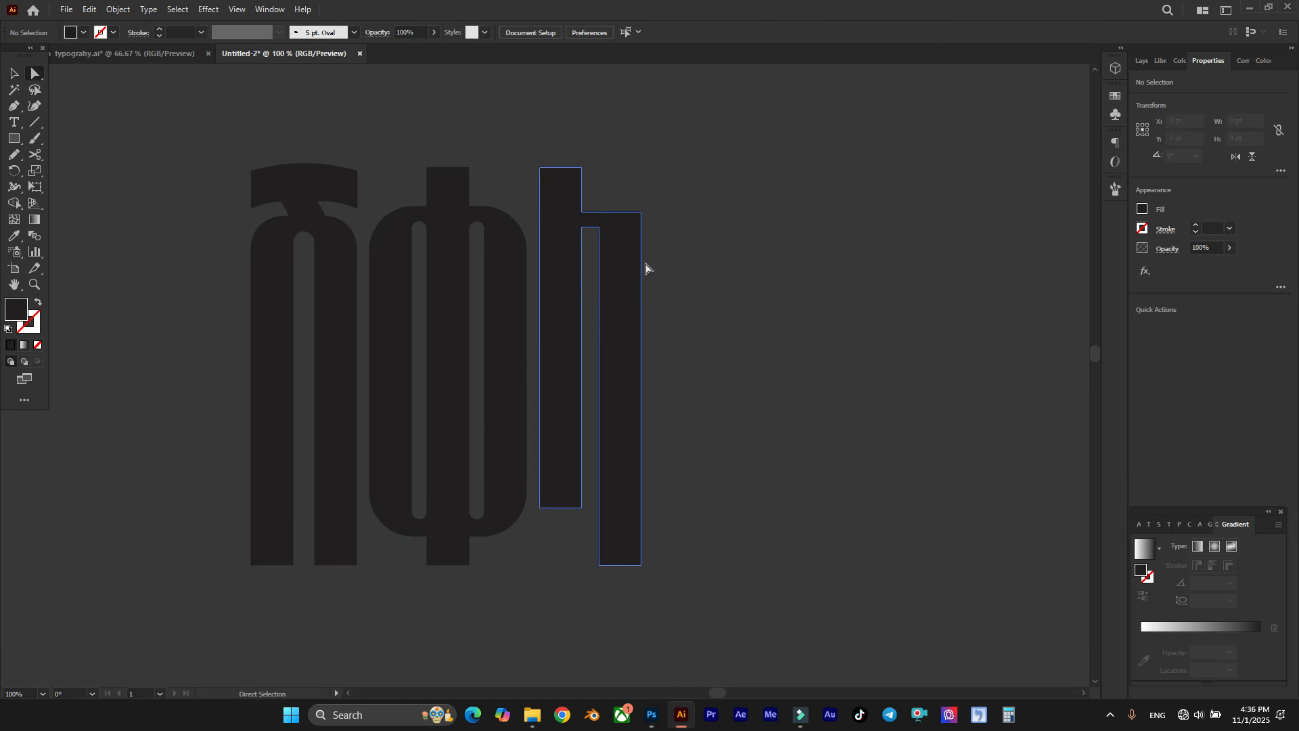
Step: Bow the top edge of the third letter's right arm upward with the Curvature tool
{"action": "scroll", "coordinate": [646, 268], "scroll_direction": "right", "scroll_amount": 2}
{"action": "scroll", "coordinate": [561, 190], "scroll_direction": "up", "scroll_amount": 3}
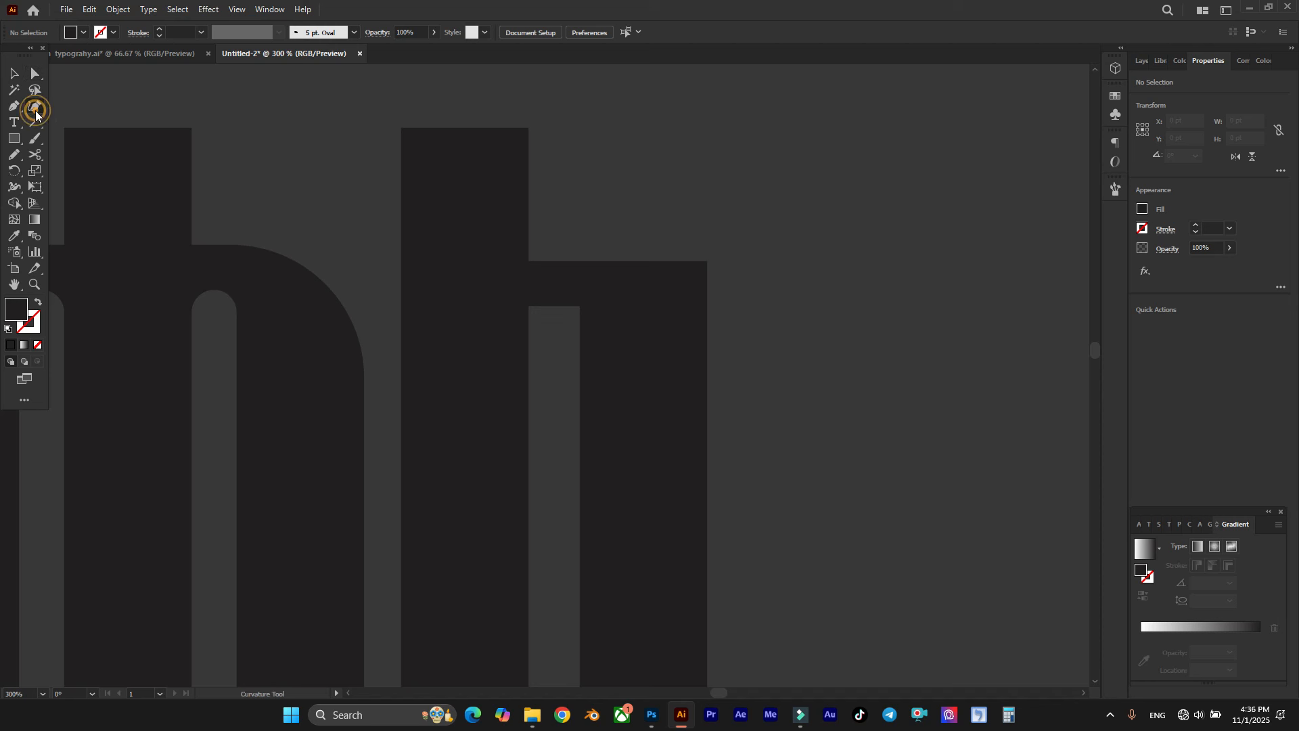
{"action": "left_click", "coordinate": [612, 269]}
{"action": "left_click_drag", "start_coordinate": [598, 267], "coordinate": [591, 246]}
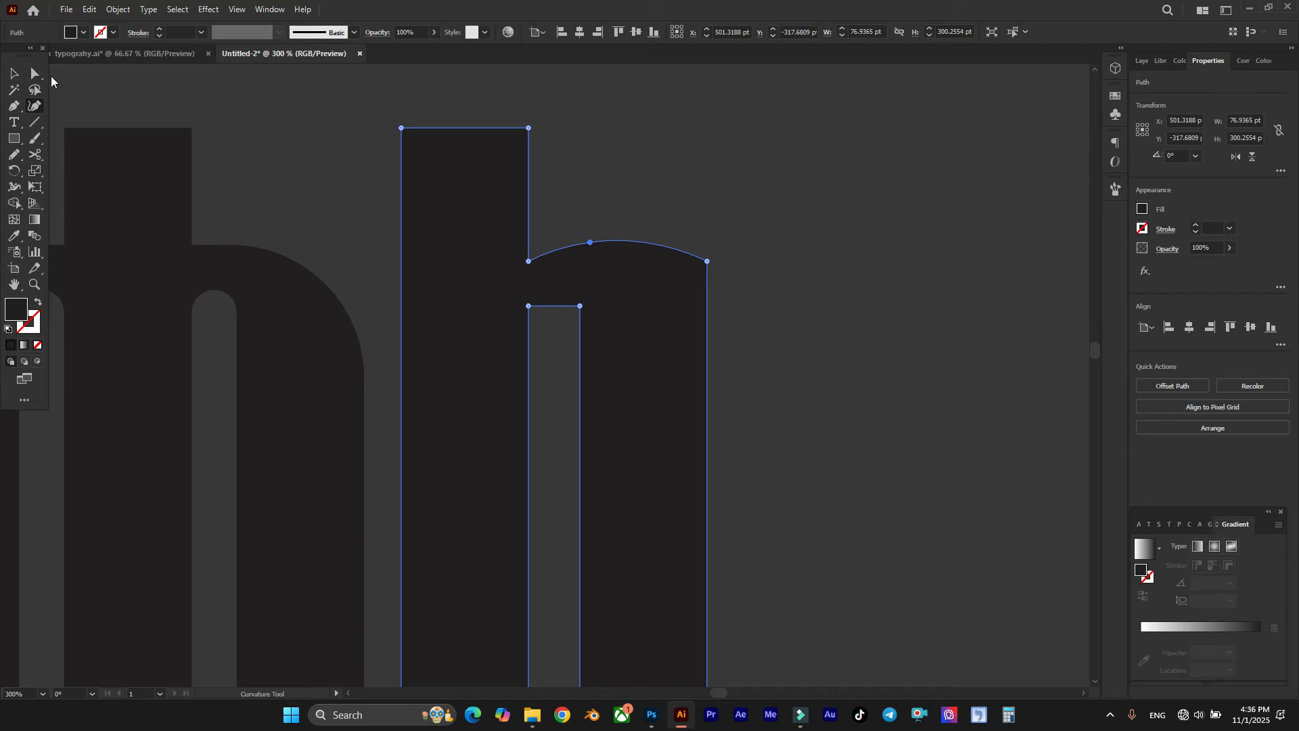
Step: Round the outer upper corner of the third letter's right arm into a smooth shoulder
{"action": "left_click", "coordinate": [35, 73]}
{"action": "left_click", "coordinate": [696, 269]}
{"action": "left_click_drag", "start_coordinate": [696, 270], "coordinate": [600, 289]}
{"action": "left_click", "coordinate": [628, 186]}
Step: Round the top of the third letter's inner slot to about 6.5 pt
{"action": "left_click_drag", "start_coordinate": [539, 318], "coordinate": [591, 404]}
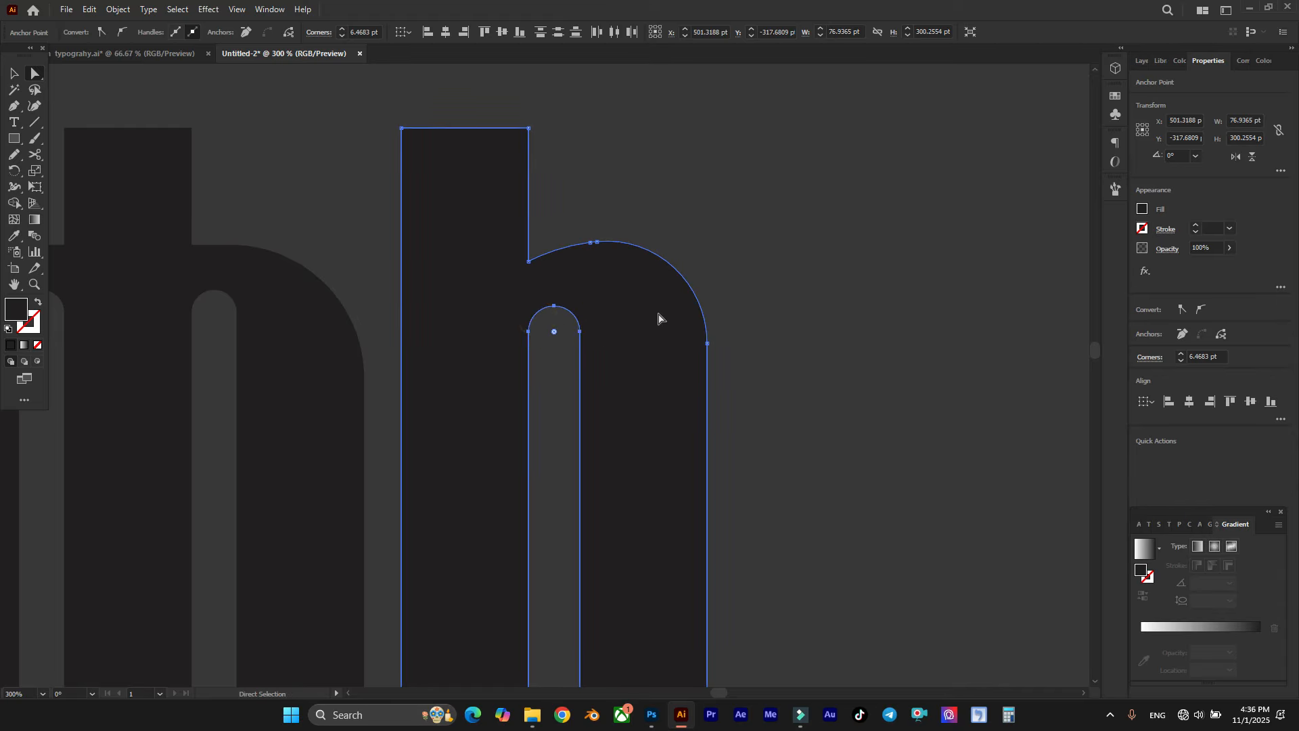
{"action": "scroll", "coordinate": [666, 315], "scroll_direction": "down", "scroll_amount": 1}
{"action": "left_click", "coordinate": [683, 221]}
{"action": "scroll", "coordinate": [728, 219], "scroll_direction": "down", "scroll_amount": 2}
{"action": "scroll", "coordinate": [732, 225], "scroll_direction": "down", "scroll_amount": 1}
{"action": "scroll", "coordinate": [731, 224], "scroll_direction": "right", "scroll_amount": 1}
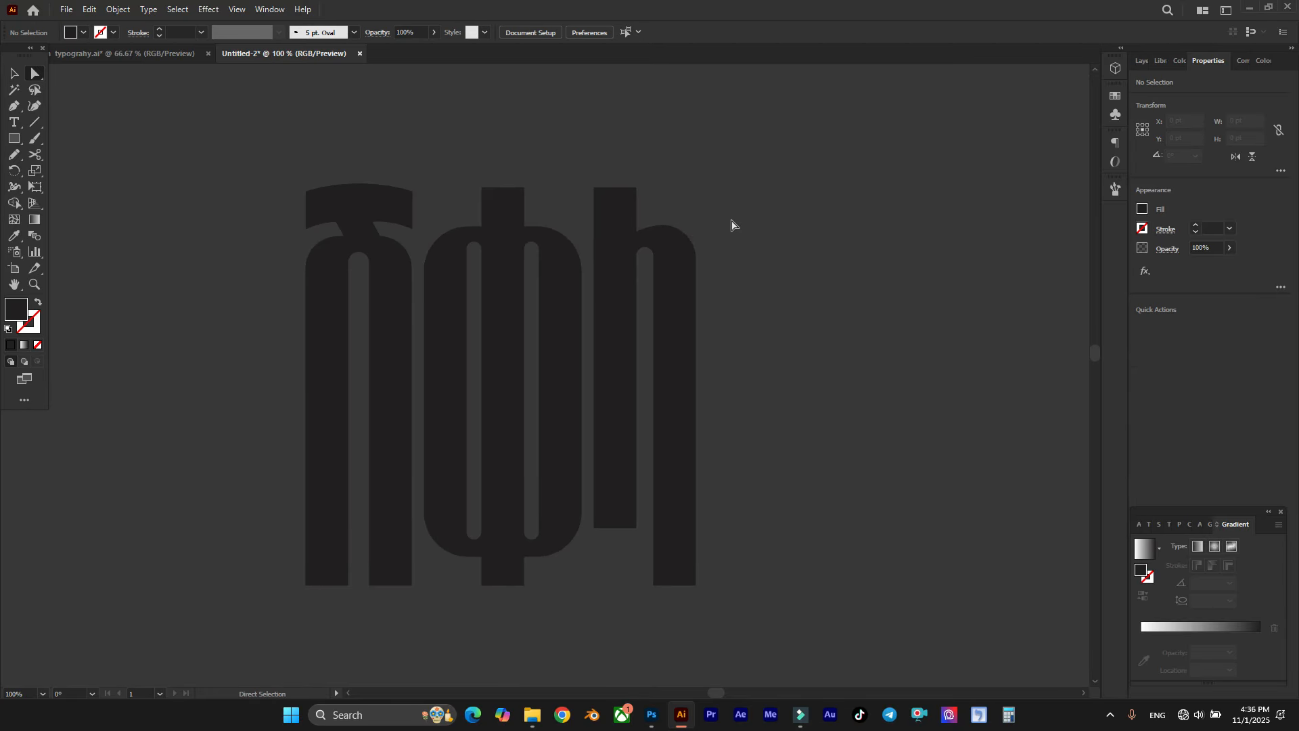
Step: Raise the two inner bottom points of the first letter's legs to cut both feet at mirrored angles
{"action": "scroll", "coordinate": [731, 224], "scroll_direction": "down", "scroll_amount": 1}
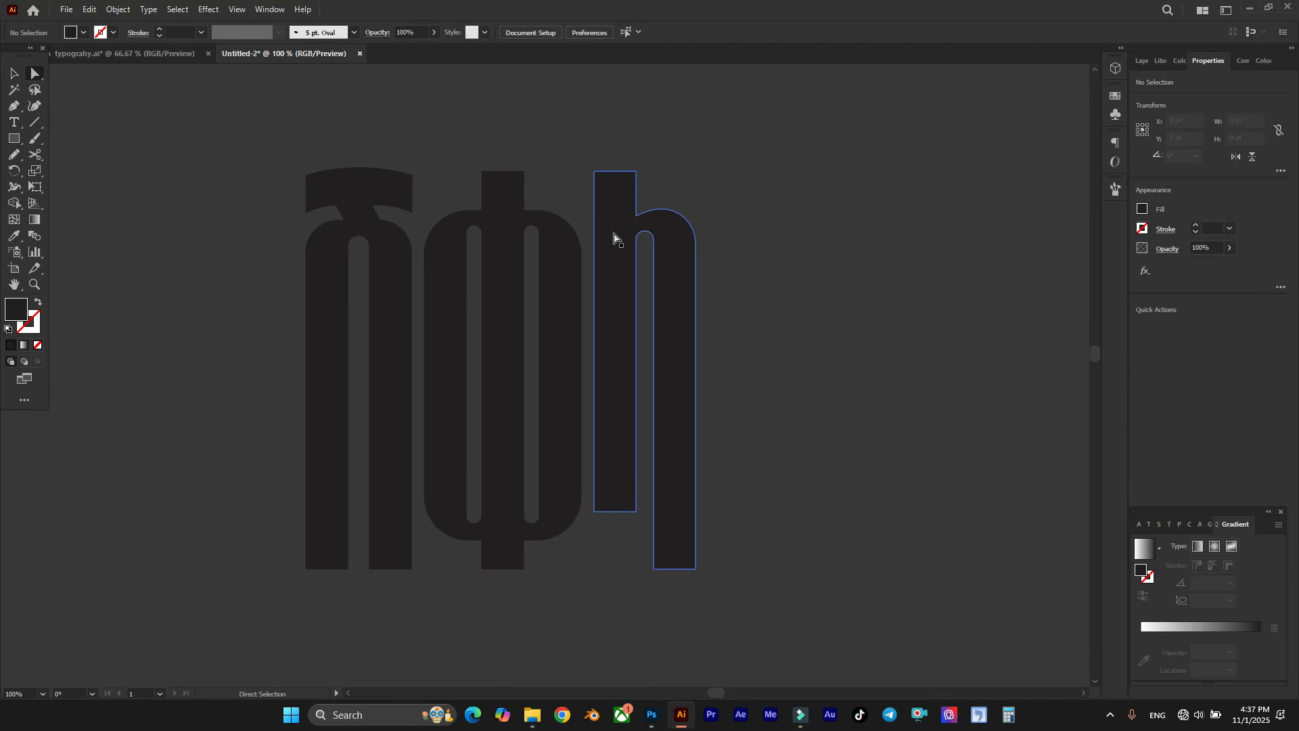
{"action": "scroll", "coordinate": [577, 253], "scroll_direction": "down", "scroll_amount": 1}
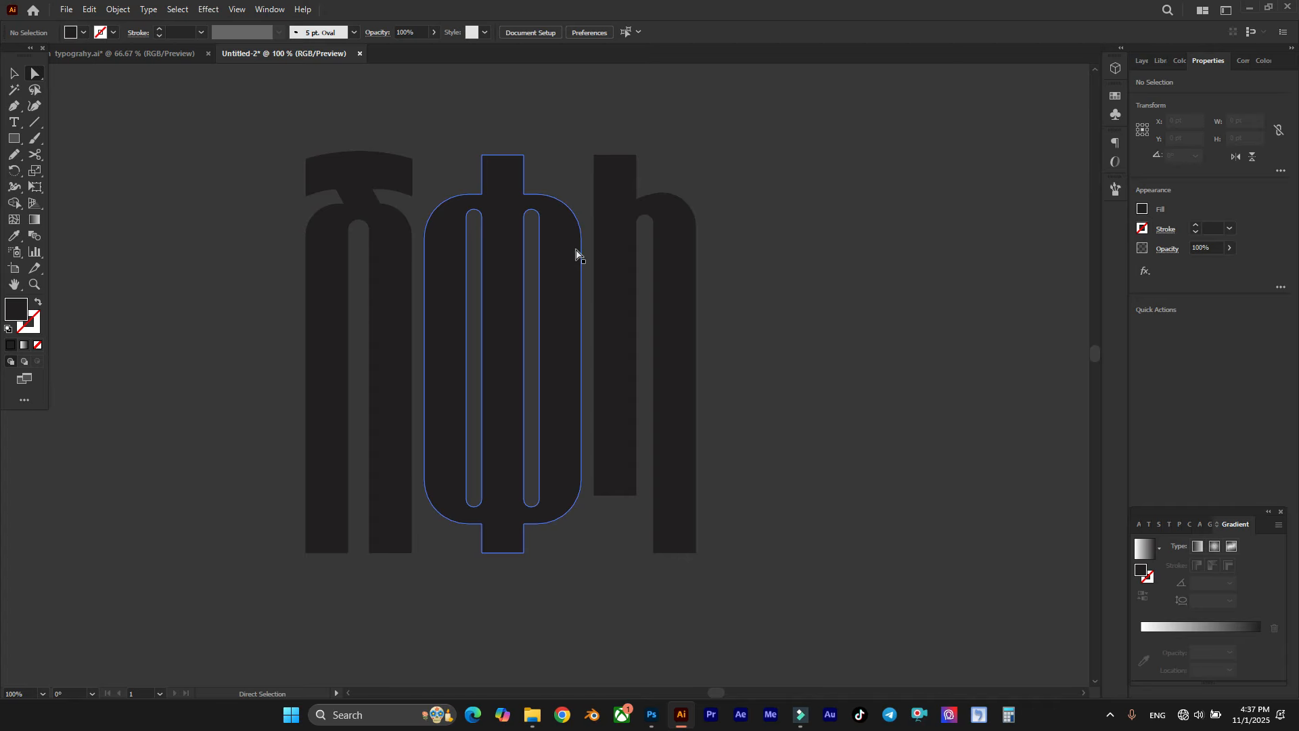
{"action": "scroll", "coordinate": [342, 551], "scroll_direction": "up", "scroll_amount": 2}
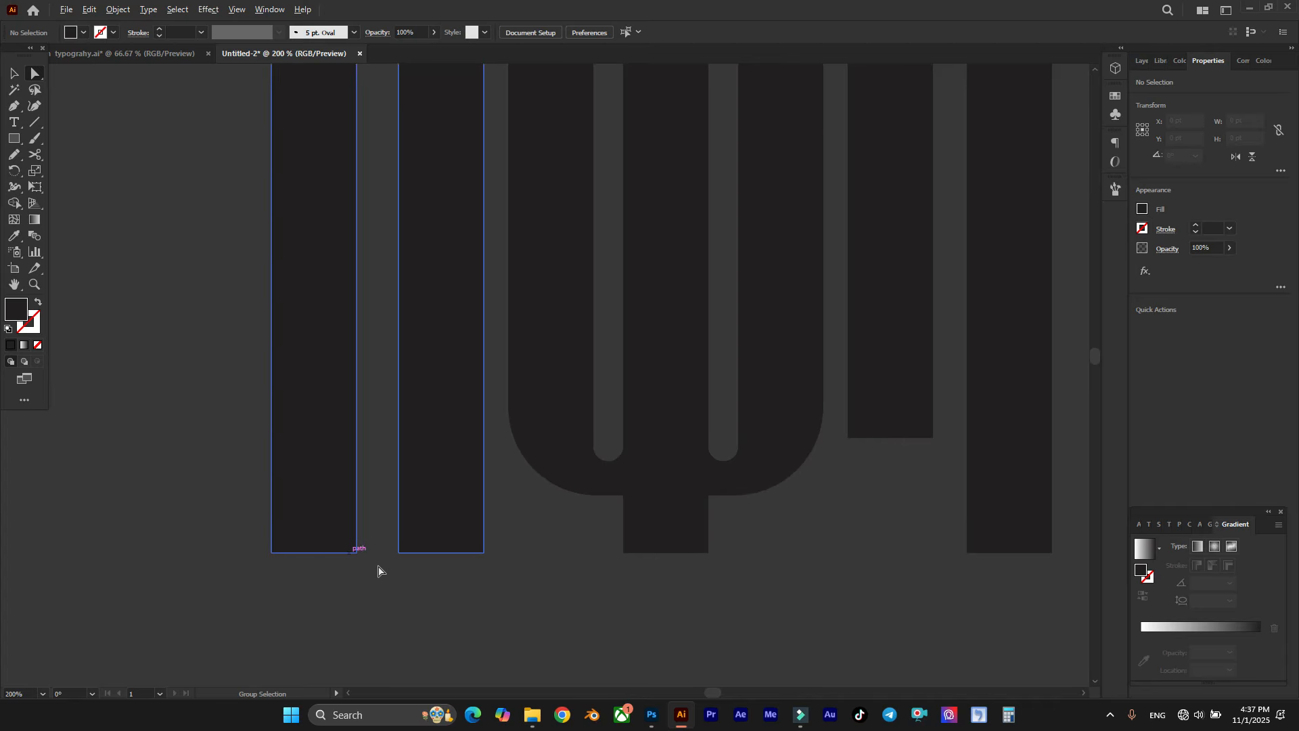
{"action": "left_click_drag", "start_coordinate": [391, 572], "coordinate": [351, 552]}
{"action": "left_click_drag", "start_coordinate": [357, 552], "coordinate": [356, 528]}
{"action": "scroll", "coordinate": [356, 528], "scroll_direction": "down", "scroll_amount": 4}
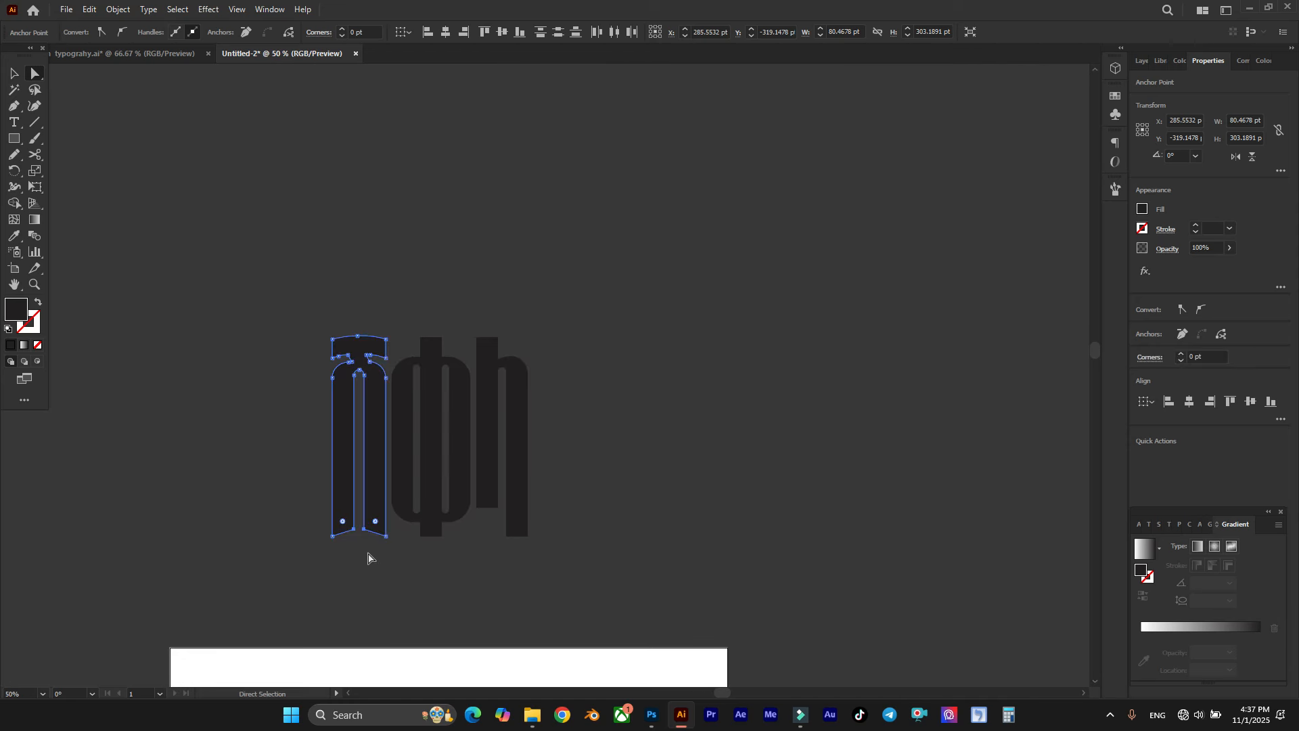
{"action": "left_click", "coordinate": [361, 556]}
{"action": "scroll", "coordinate": [361, 556], "scroll_direction": "up", "scroll_amount": 1}
{"action": "scroll", "coordinate": [360, 556], "scroll_direction": "up", "scroll_amount": 2}
{"action": "scroll", "coordinate": [435, 360], "scroll_direction": "up", "scroll_amount": 2}
{"action": "scroll", "coordinate": [406, 358], "scroll_direction": "right", "scroll_amount": 2}
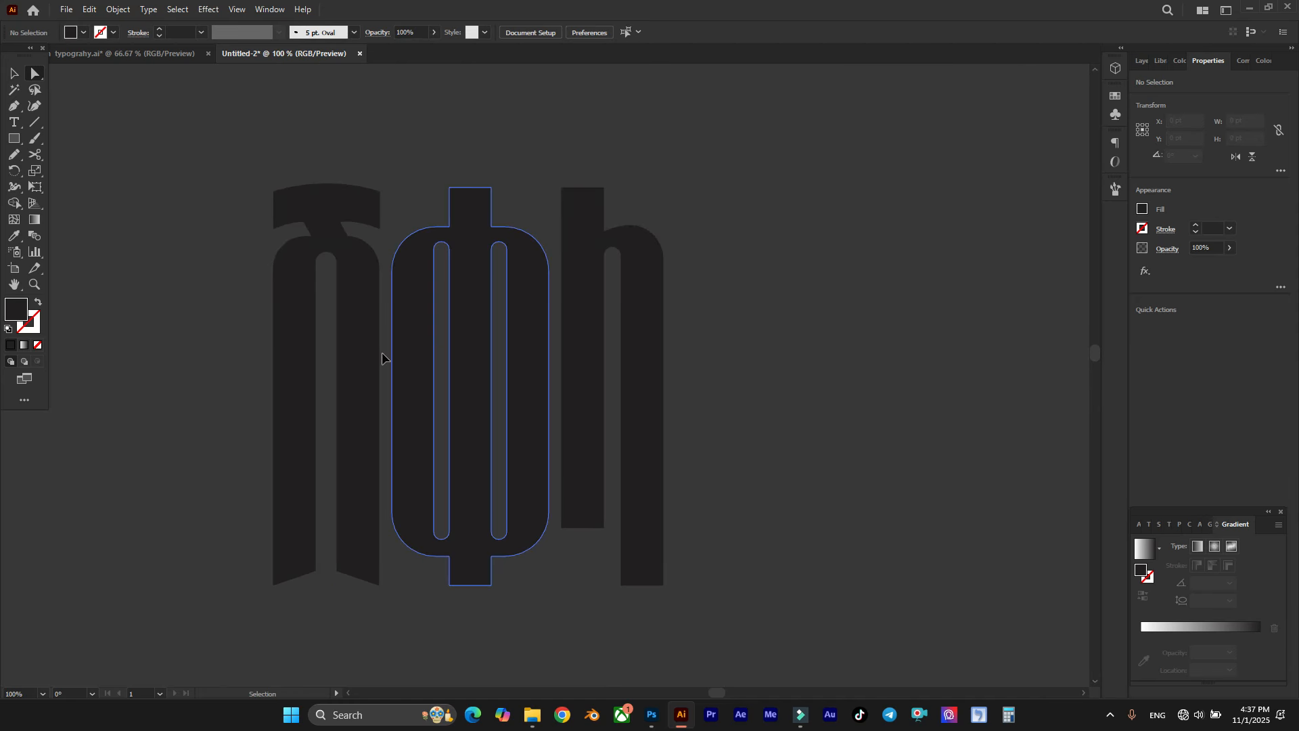
Step: Slant the bottom end of the second letter's central stem and lower the outer foot points of the first letter's legs to steepen their cuts
{"action": "scroll", "coordinate": [542, 393], "scroll_direction": "down", "scroll_amount": 1}
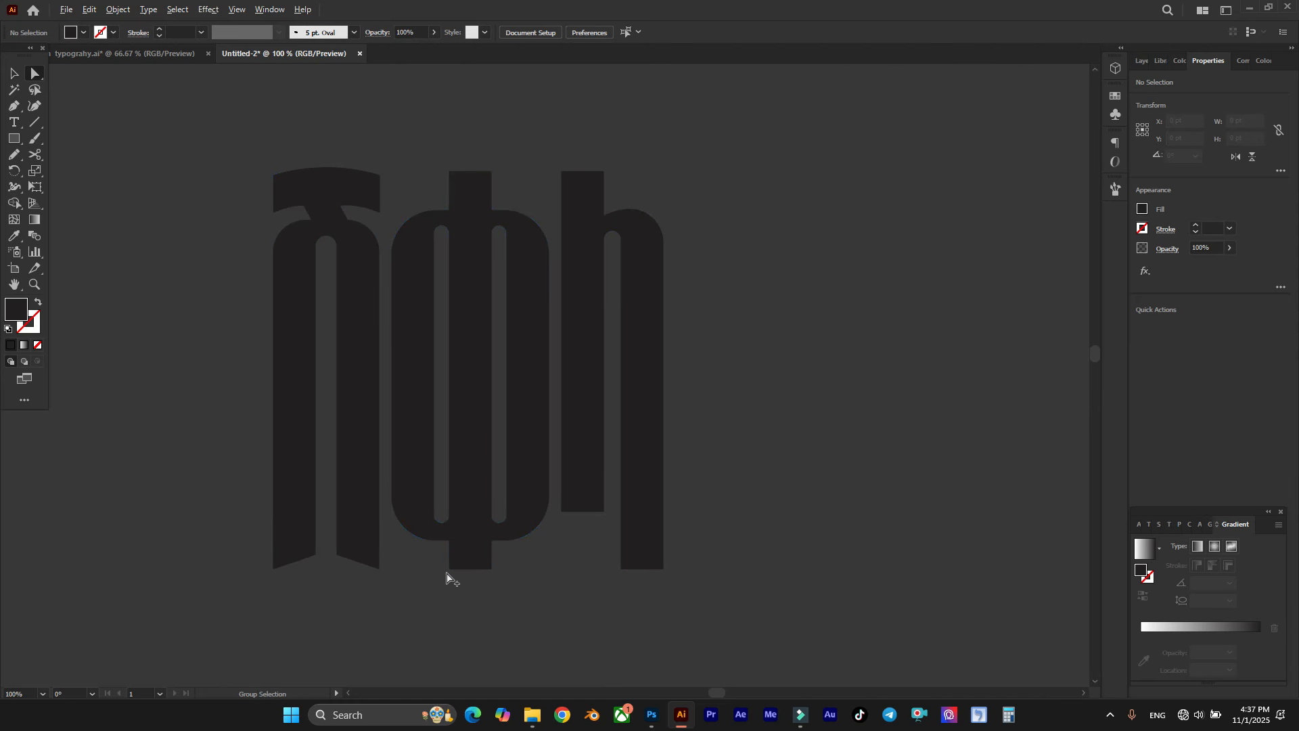
{"action": "scroll", "coordinate": [501, 583], "scroll_direction": "up", "scroll_amount": 1}
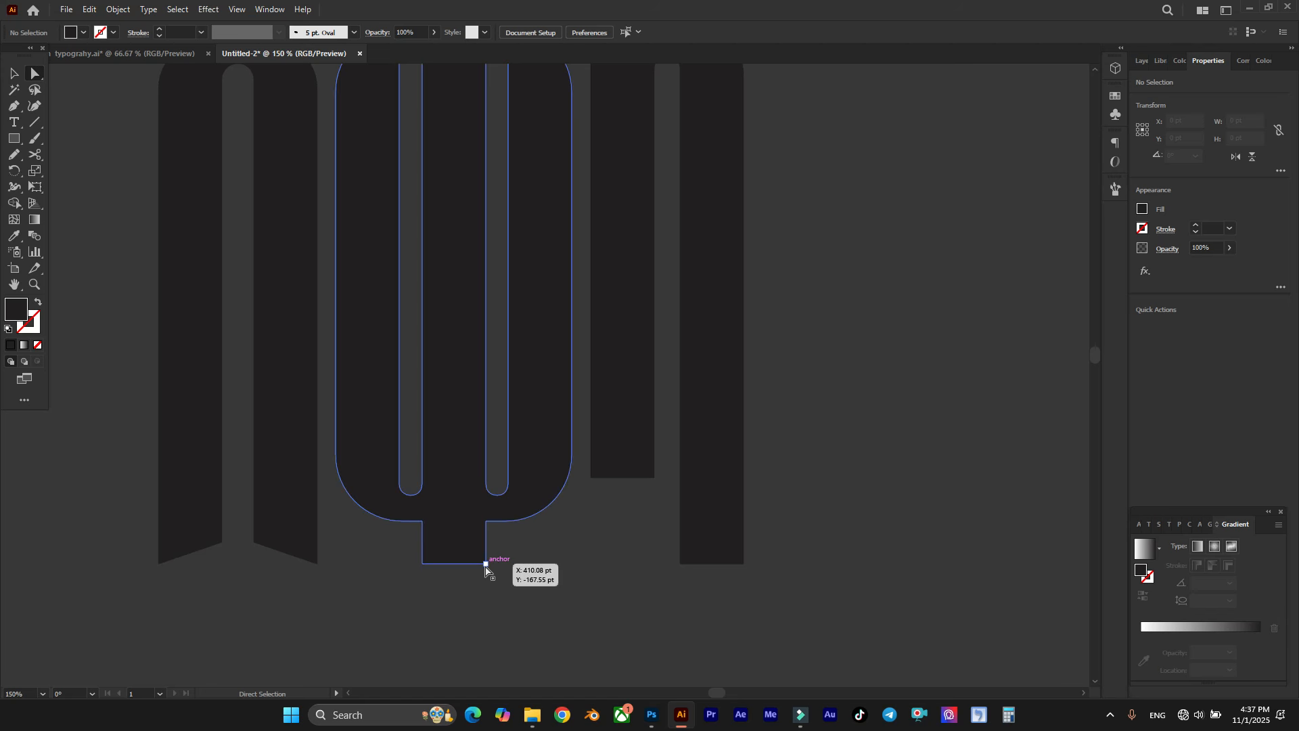
{"action": "left_click_drag", "start_coordinate": [486, 563], "coordinate": [421, 573]}
{"action": "left_click_drag", "start_coordinate": [345, 586], "coordinate": [96, 531]}
{"action": "left_click_drag", "start_coordinate": [158, 568], "coordinate": [158, 573]}
{"action": "left_click", "coordinate": [346, 575]}
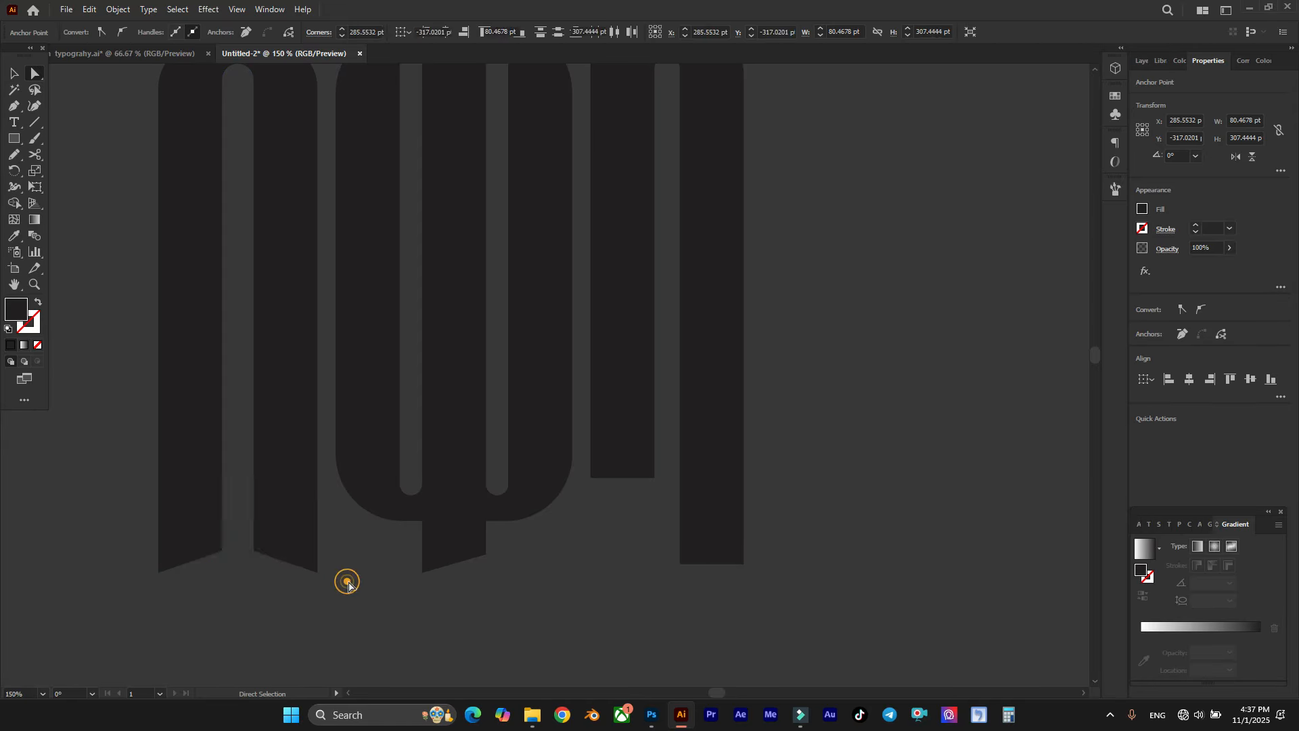
Step: Move the inner foot point of the third letter's long leg and the outer foot point of its short leg up to slant both feet
{"action": "scroll", "coordinate": [372, 563], "scroll_direction": "down", "scroll_amount": 1}
{"action": "scroll", "coordinate": [420, 560], "scroll_direction": "right", "scroll_amount": 1}
{"action": "scroll", "coordinate": [558, 534], "scroll_direction": "up", "scroll_amount": 1}
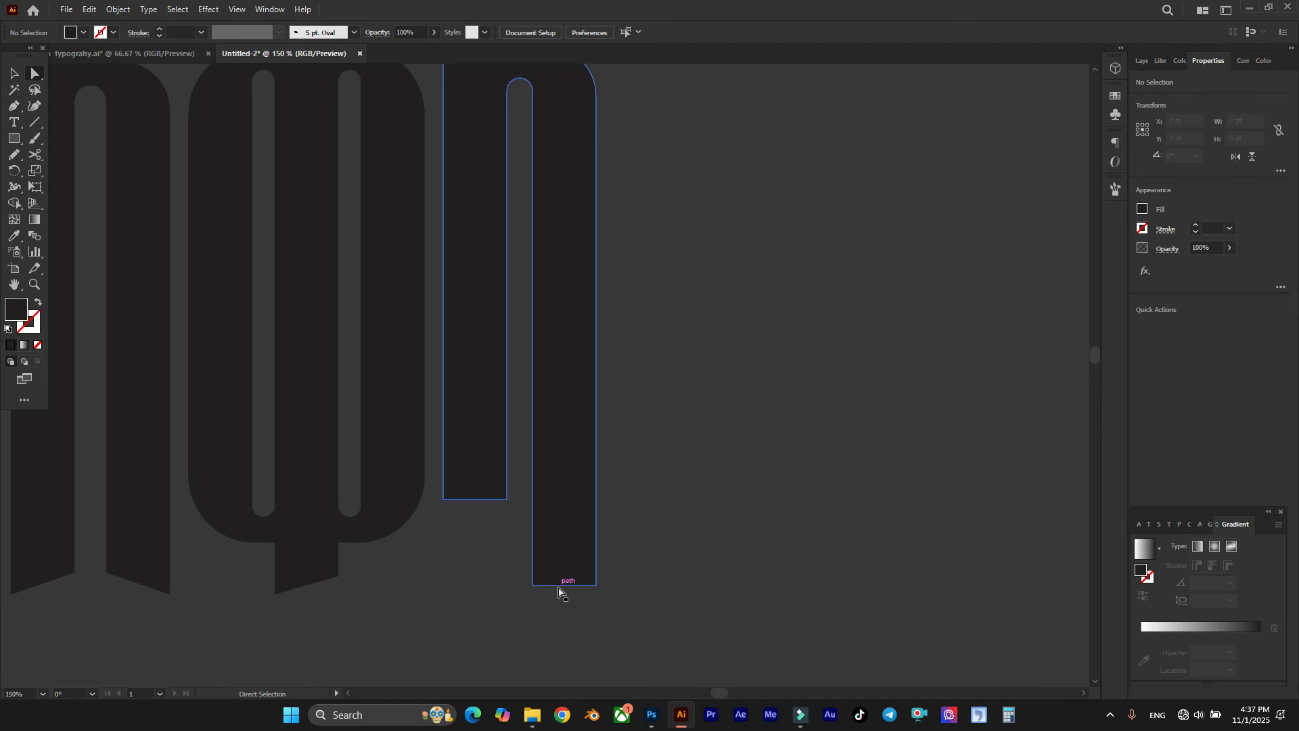
{"action": "left_click", "coordinate": [533, 585]}
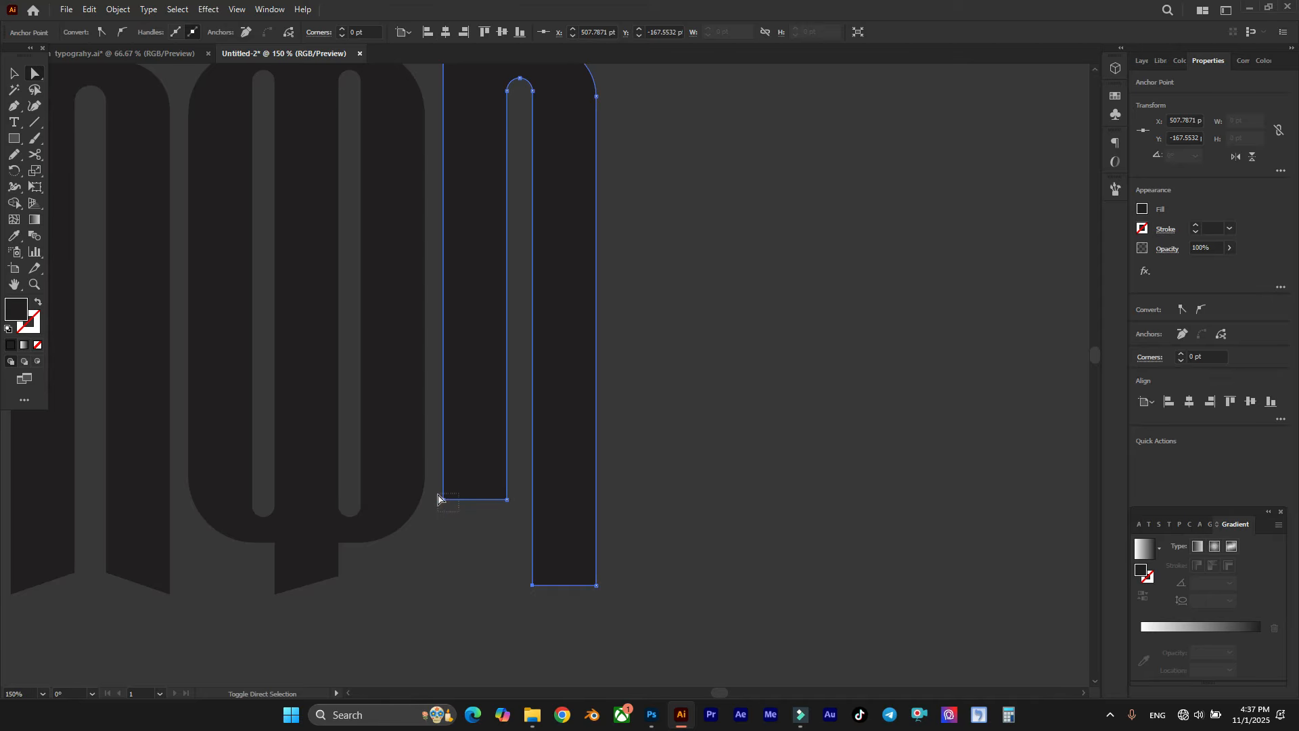
{"action": "left_click", "coordinate": [443, 500], "text": "shift"}
{"action": "left_click_drag", "start_coordinate": [443, 500], "coordinate": [443, 479]}
{"action": "left_click", "coordinate": [456, 533]}
{"action": "scroll", "coordinate": [575, 543], "scroll_direction": "down", "scroll_amount": 2}
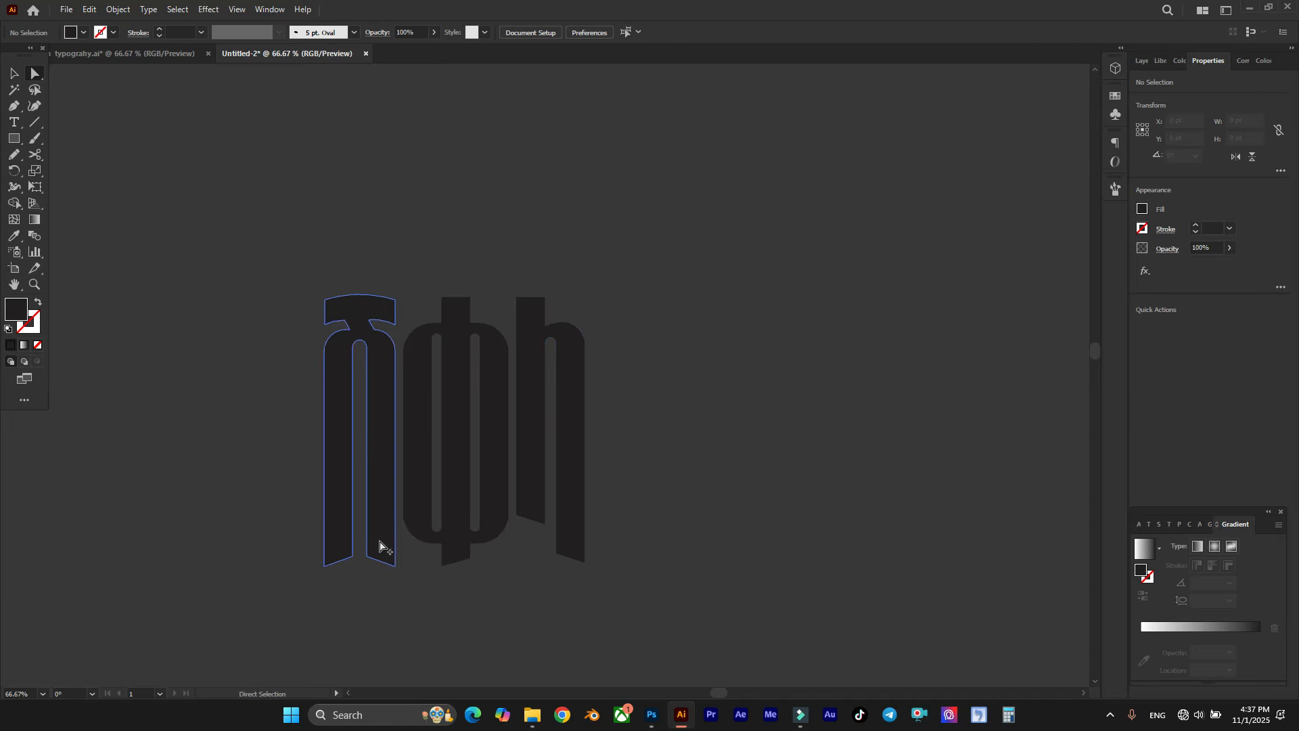
Step: Activate the Pencil tool and confirm its options with fidelity at the Smooth end
{"action": "scroll", "coordinate": [376, 545], "scroll_direction": "up", "scroll_amount": 1}
{"action": "scroll", "coordinate": [531, 405], "scroll_direction": "up", "scroll_amount": 1}
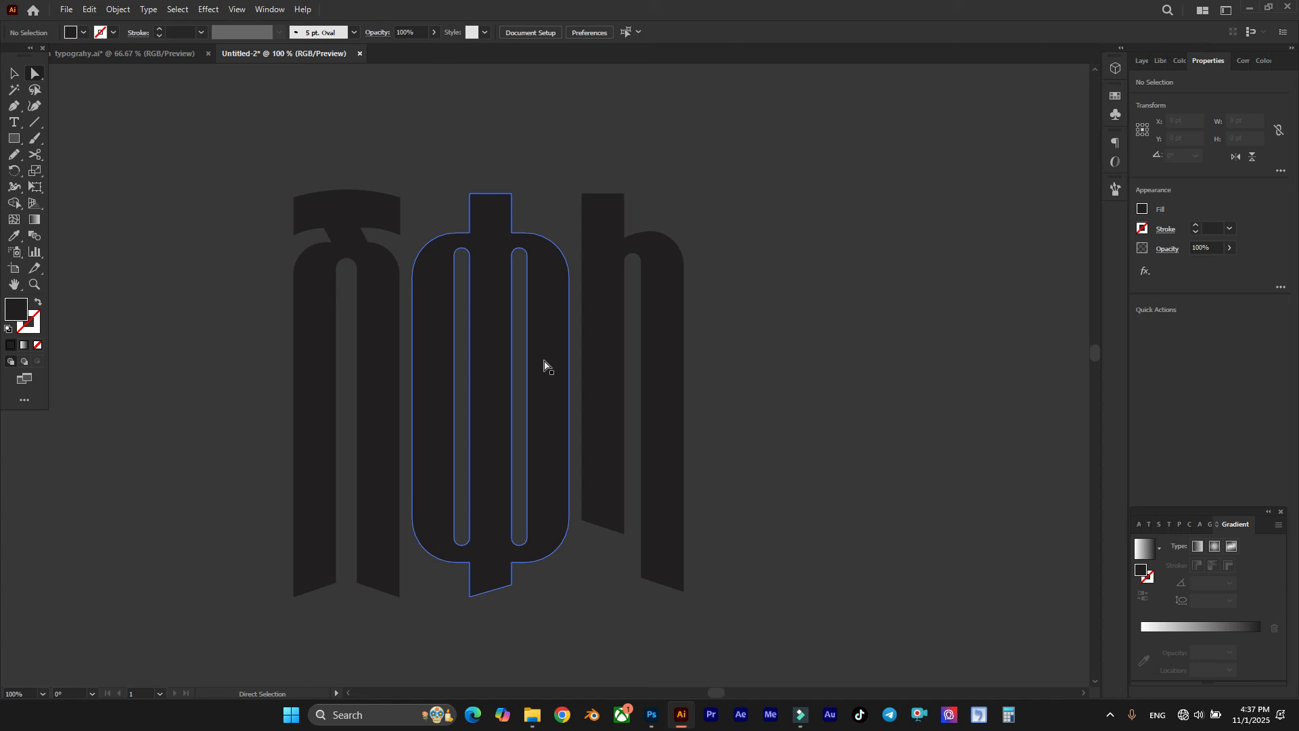
{"action": "scroll", "coordinate": [547, 354], "scroll_direction": "up", "scroll_amount": 3}
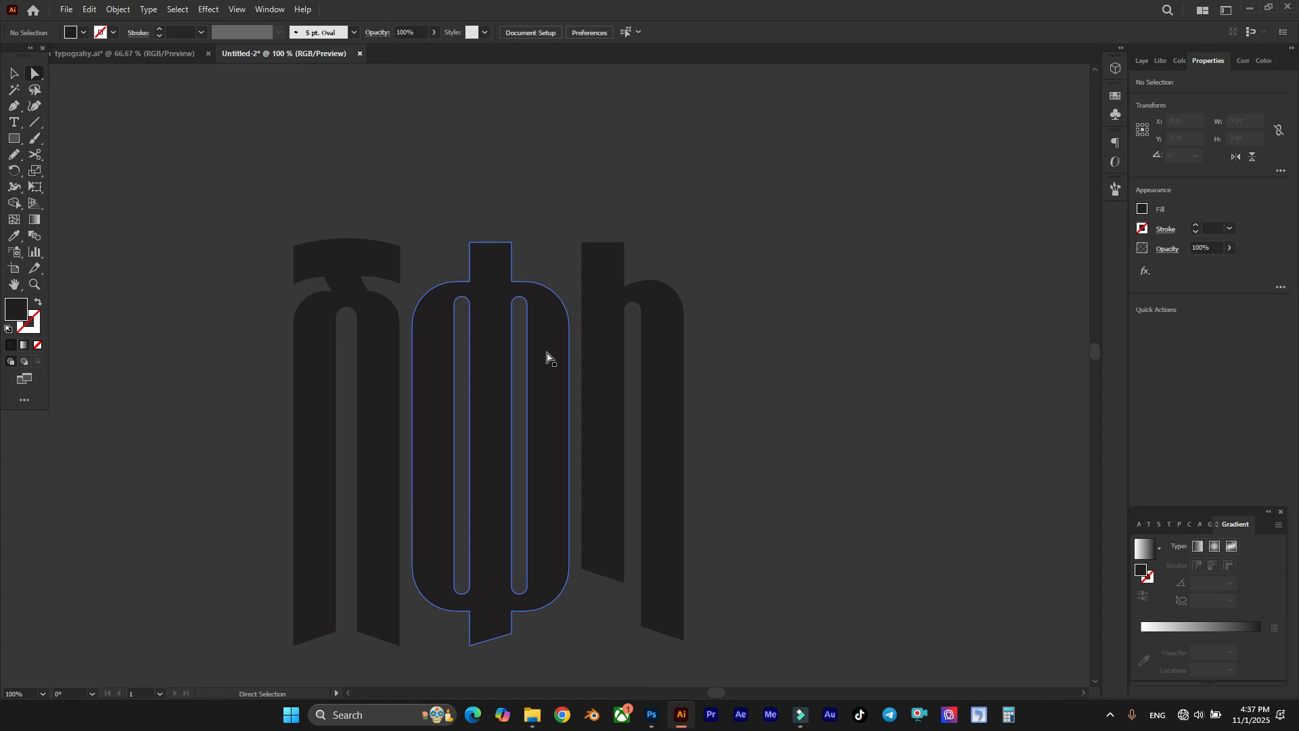
{"action": "scroll", "coordinate": [521, 333], "scroll_direction": "right", "scroll_amount": 1}
{"action": "scroll", "coordinate": [570, 284], "scroll_direction": "down", "scroll_amount": 2}
{"action": "scroll", "coordinate": [482, 157], "scroll_direction": "up", "scroll_amount": 2}
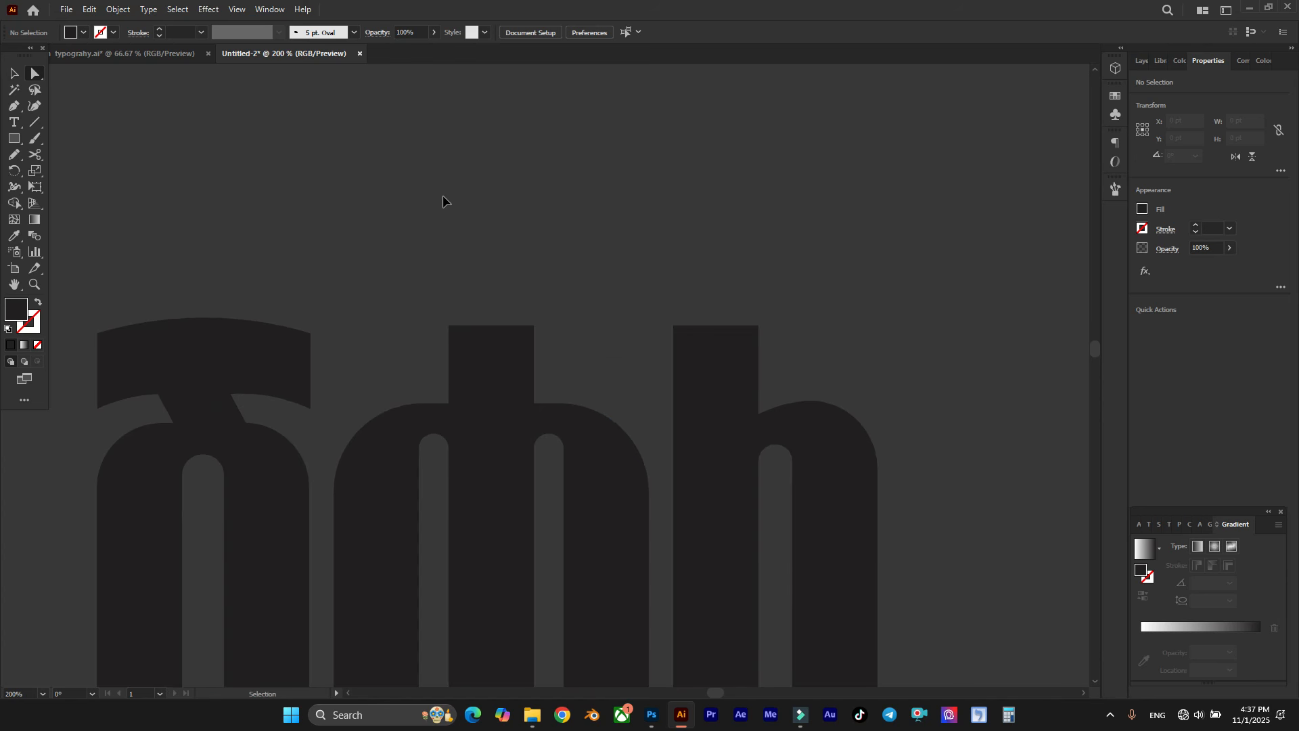
{"action": "scroll", "coordinate": [443, 196], "scroll_direction": "up", "scroll_amount": 1}
{"action": "right_click", "coordinate": [19, 160]}
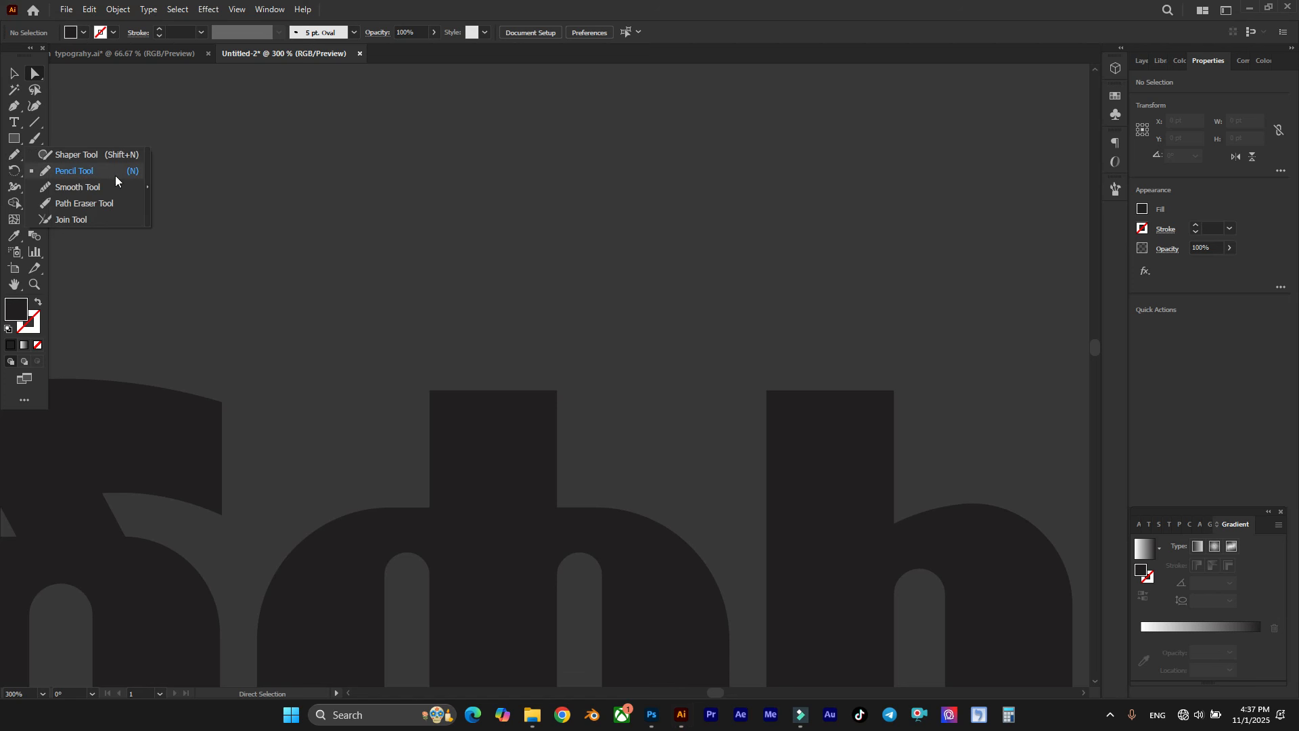
{"action": "left_click", "coordinate": [96, 173]}
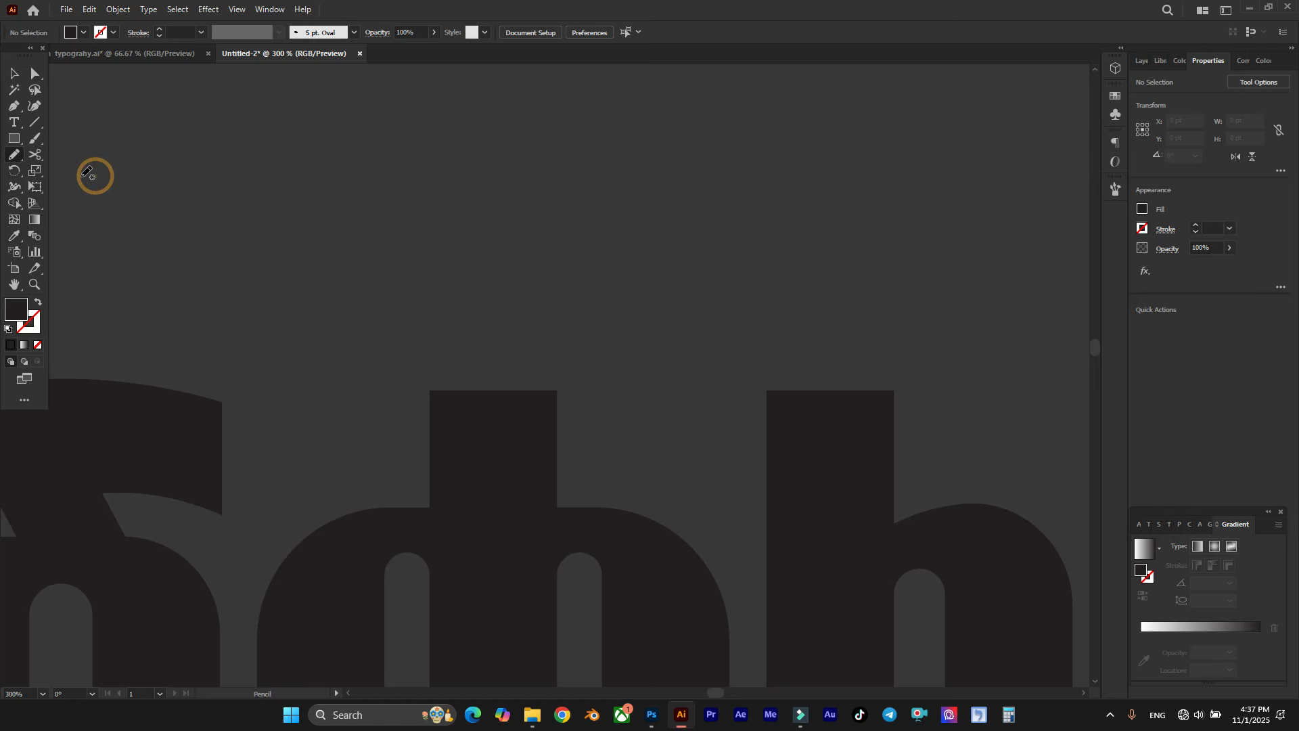
{"action": "double_click", "coordinate": [18, 160]}
{"action": "left_click_drag", "start_coordinate": [710, 173], "coordinate": [666, 151]}
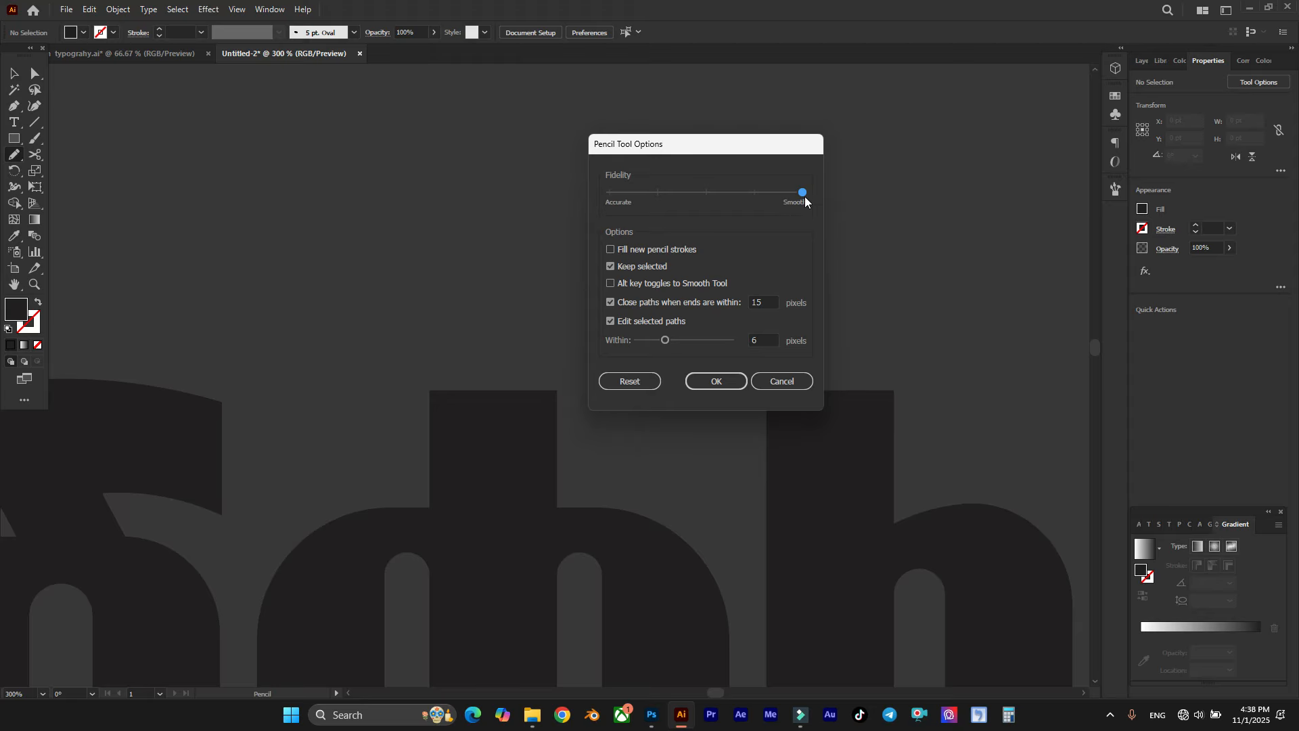
{"action": "left_click", "coordinate": [723, 380]}
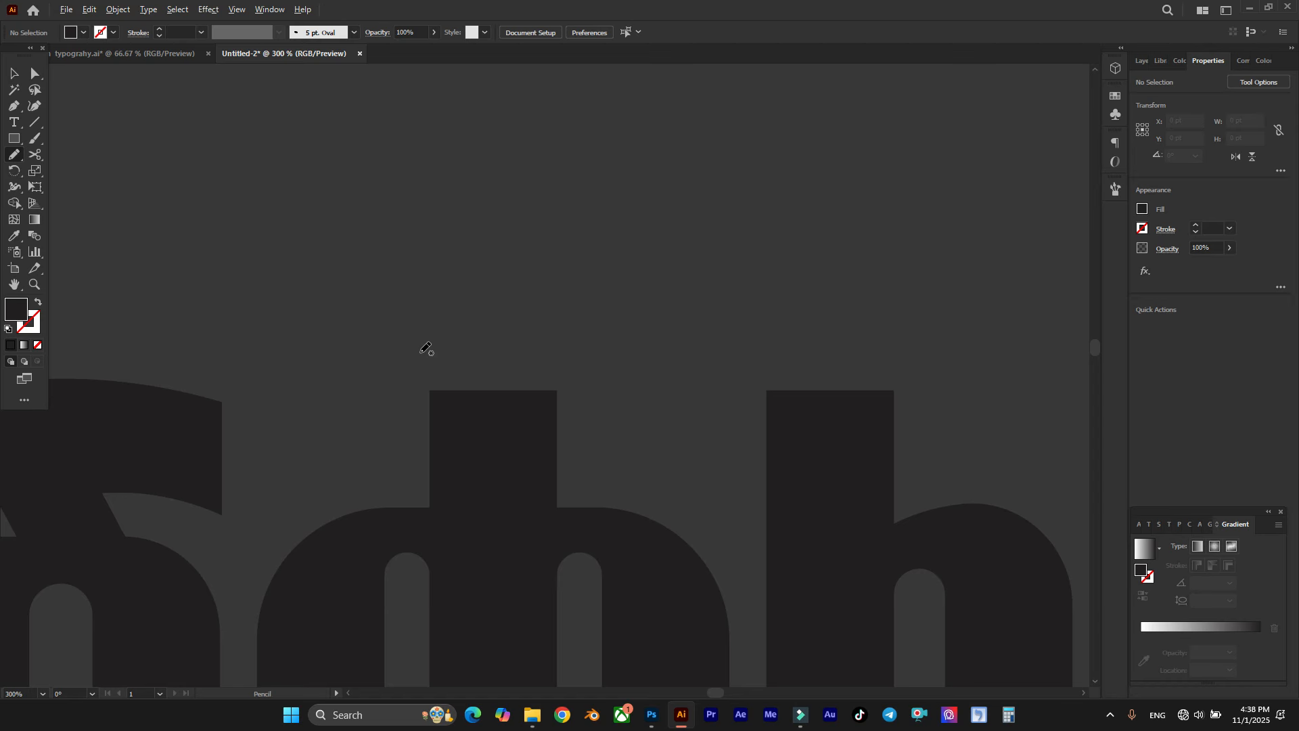
Step: Draw a freehand flourish about 252 by 113 pt with a small and a large loop, starting just above the second letter's stem
{"action": "scroll", "coordinate": [426, 349], "scroll_direction": "down", "scroll_amount": 2}
{"action": "mouse_move", "coordinate": [404, 387]}
{"action": "left_mouse_down"}
{"action": "mouse_move", "coordinate": [406, 339]}
{"action": "mouse_move", "coordinate": [380, 319]}
{"action": "mouse_move", "coordinate": [353, 339]}
{"action": "mouse_move", "coordinate": [372, 390]}
{"action": "mouse_move", "coordinate": [451, 387]}
{"action": "mouse_move", "coordinate": [673, 289]}
{"action": "mouse_move", "coordinate": [841, 258]}
{"action": "mouse_move", "coordinate": [789, 343]}
{"action": "mouse_move", "coordinate": [626, 170]}
{"action": "left_mouse_up"}
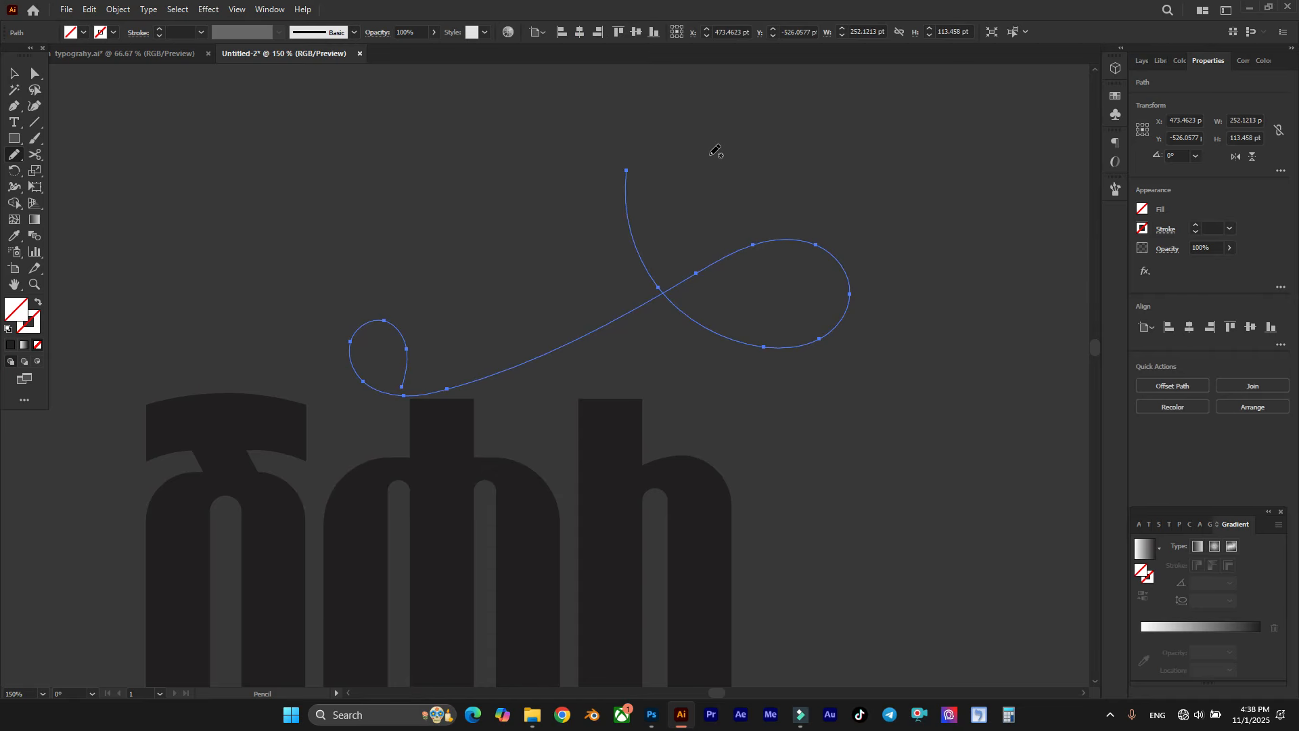
{"action": "scroll", "coordinate": [716, 151], "scroll_direction": "down", "scroll_amount": 2}
{"action": "scroll", "coordinate": [700, 159], "scroll_direction": "right", "scroll_amount": 2}
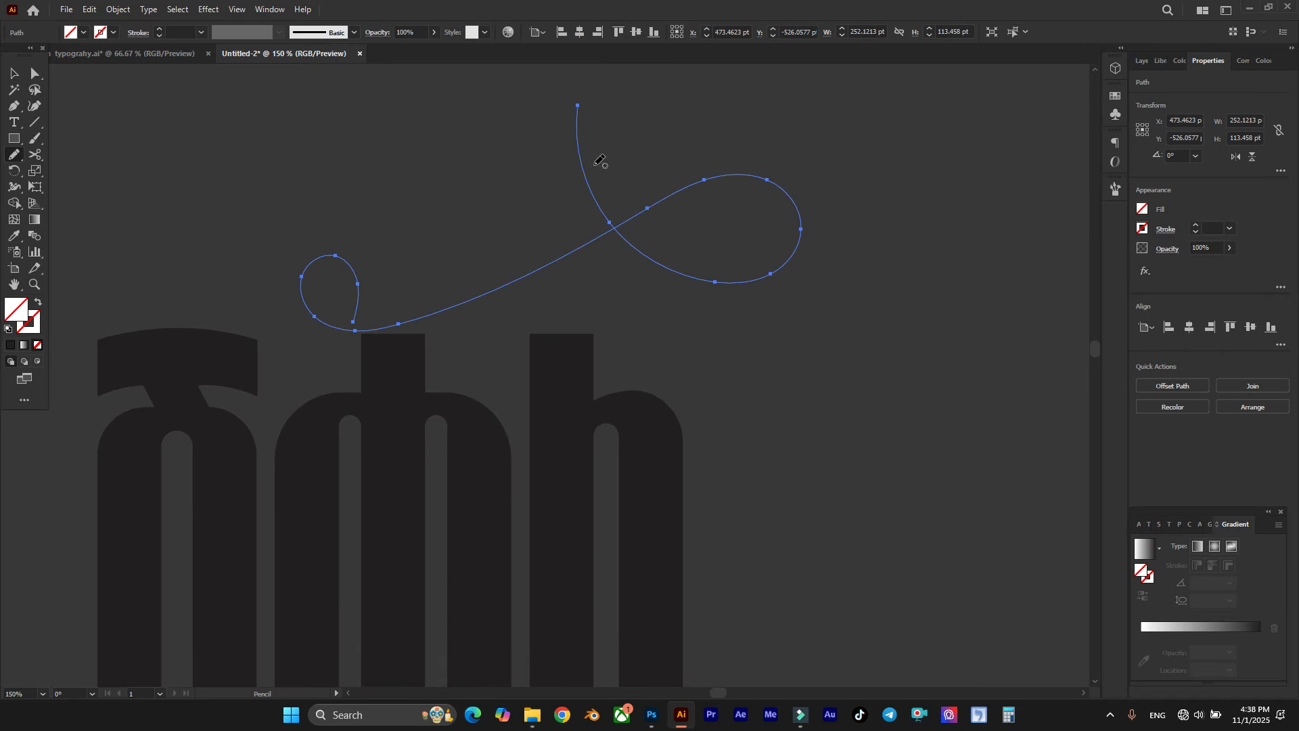
Step: Review the Pencil tool's fidelity and path options
{"action": "scroll", "coordinate": [598, 163], "scroll_direction": "up", "scroll_amount": 1}
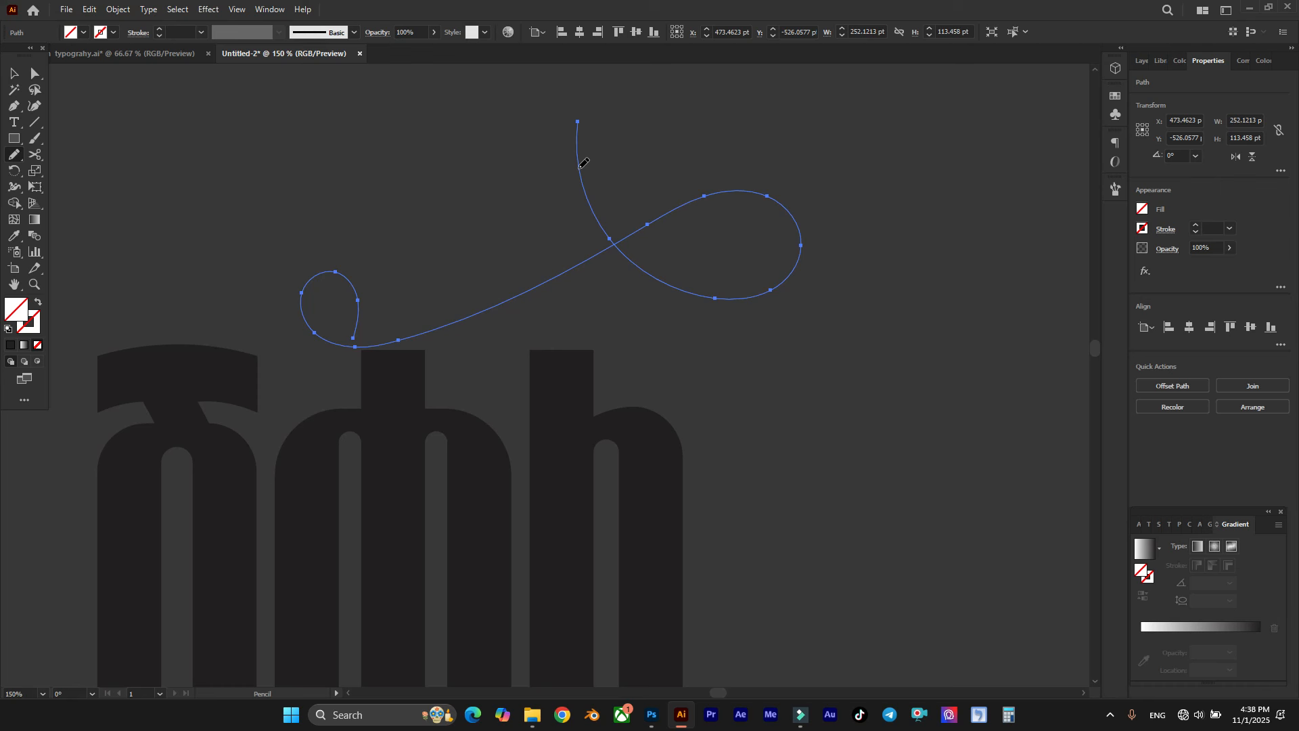
{"action": "double_click", "coordinate": [15, 161]}
{"action": "left_click_drag", "start_coordinate": [728, 140], "coordinate": [930, 115]}
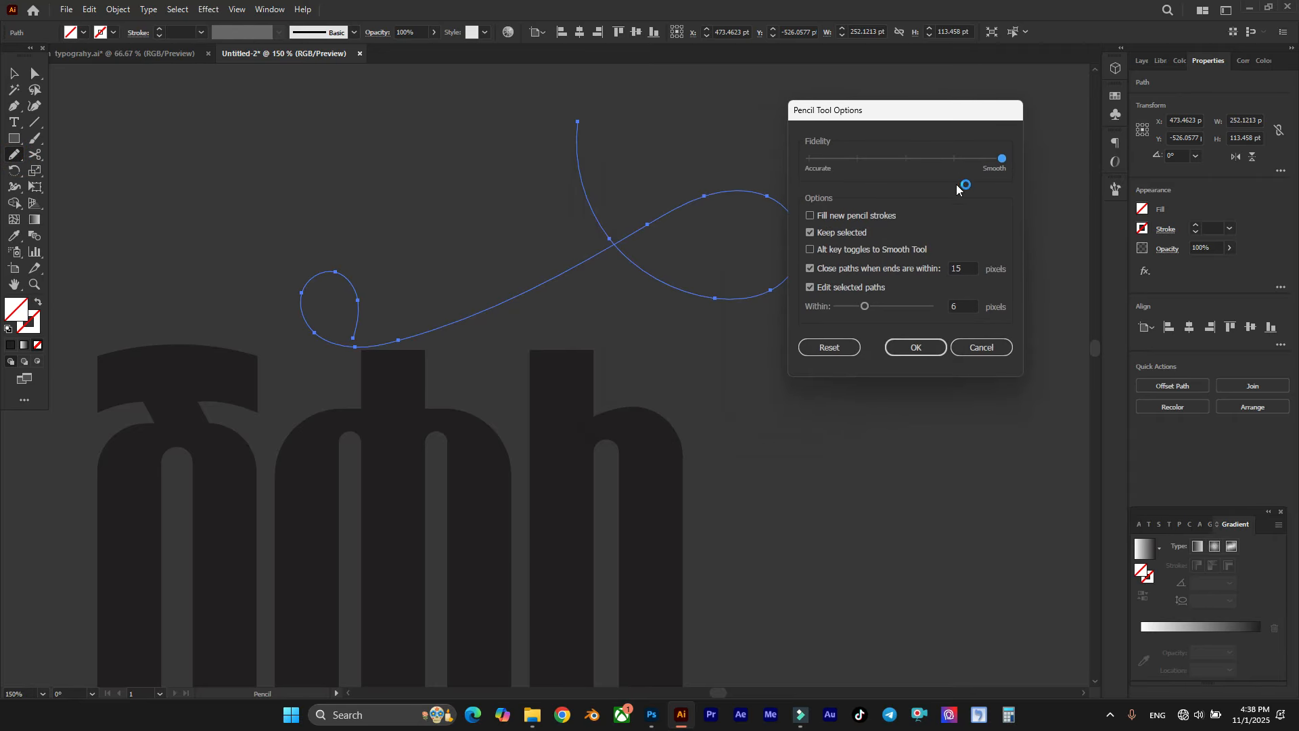
{"action": "left_click", "coordinate": [915, 347]}
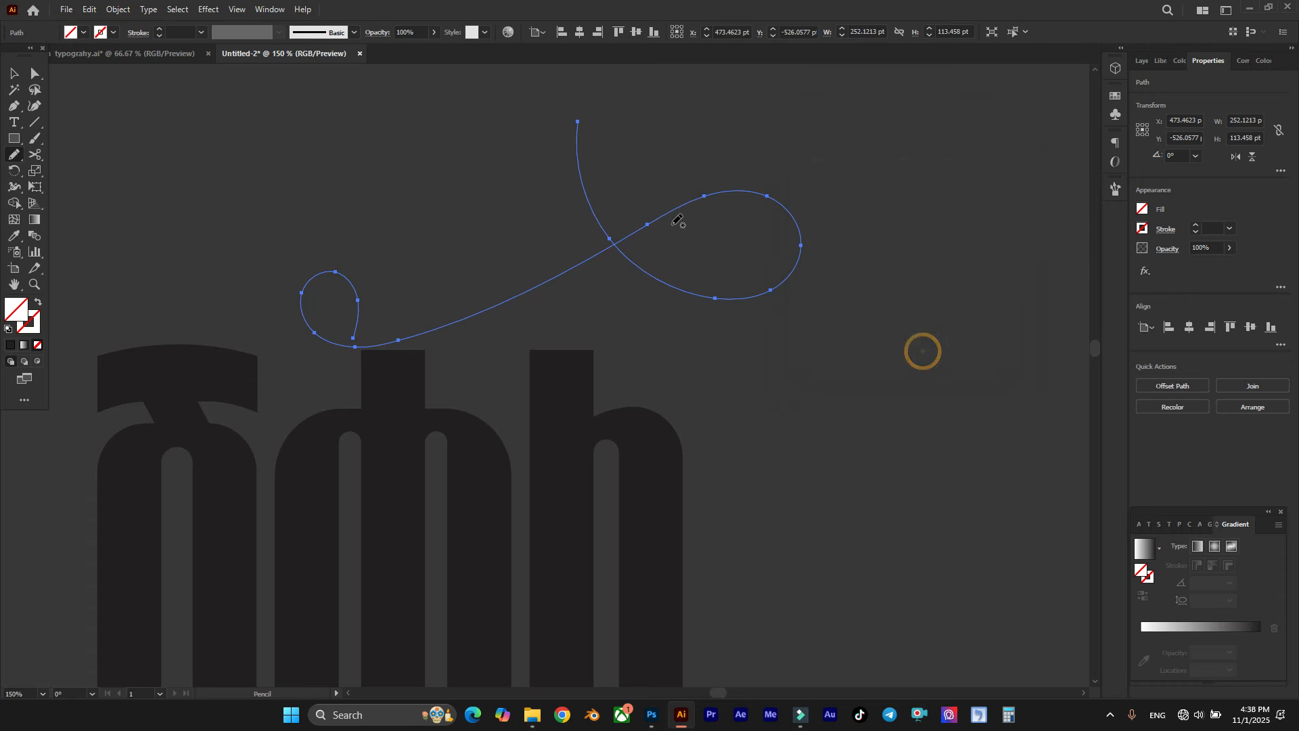
Step: Give the flourish path a 12 pt stroke
{"action": "scroll", "coordinate": [538, 169], "scroll_direction": "up", "scroll_amount": 1}
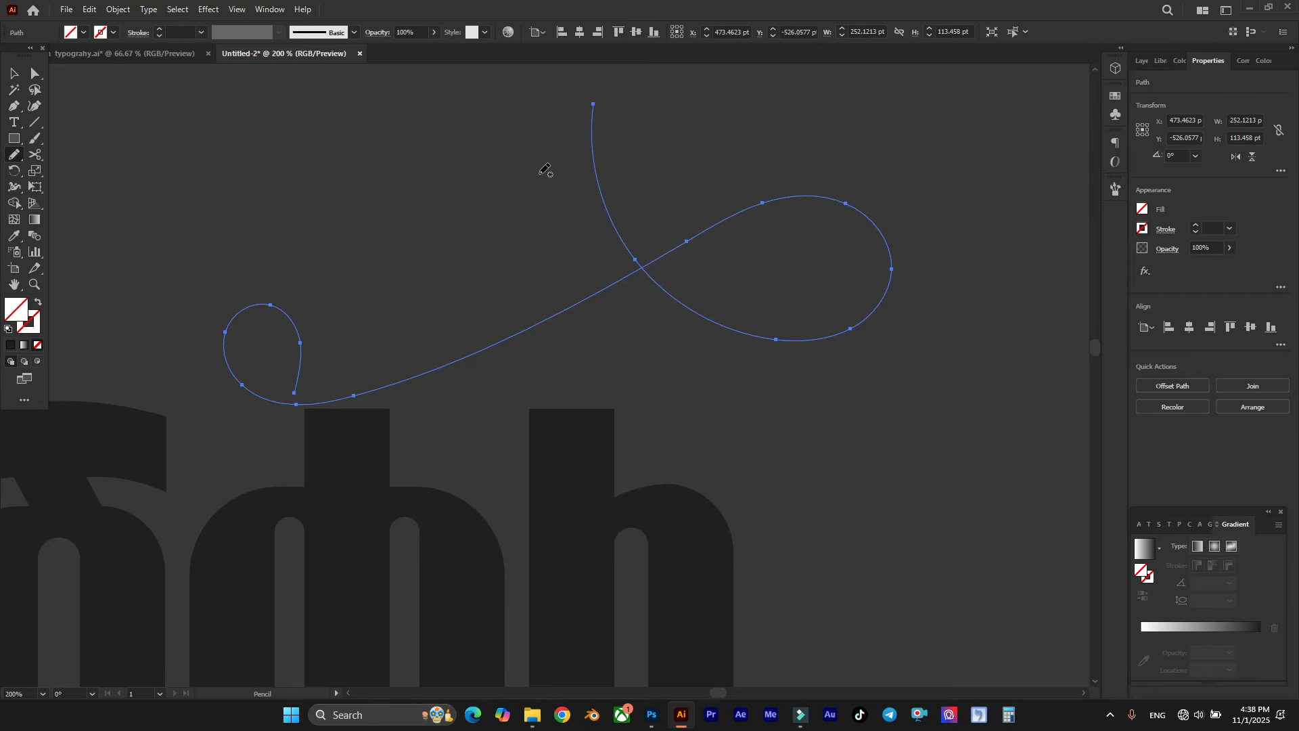
{"action": "left_click", "coordinate": [188, 33]}
{"action": "scroll", "coordinate": [188, 33], "scroll_direction": "up", "scroll_amount": 4}
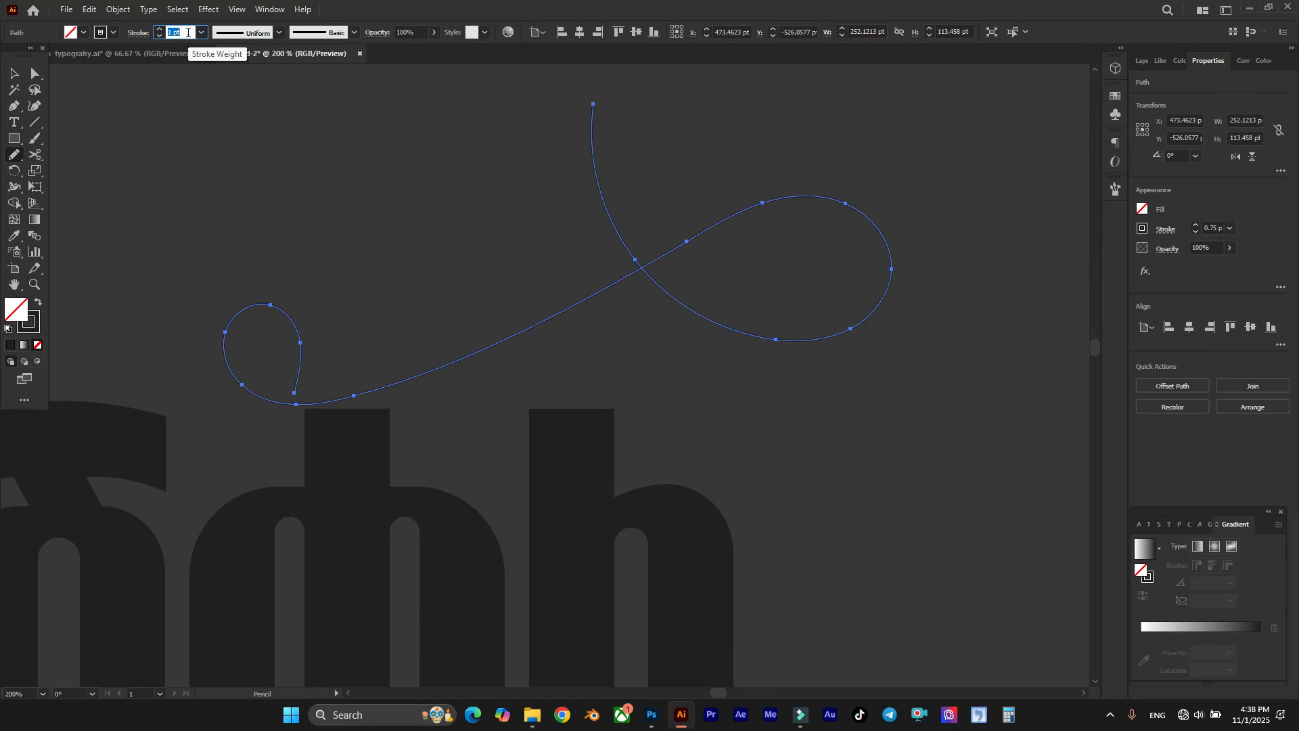
{"action": "scroll", "coordinate": [188, 33], "scroll_direction": "up", "scroll_amount": 3}
{"action": "scroll", "coordinate": [188, 33], "scroll_direction": "up", "scroll_amount": 7}
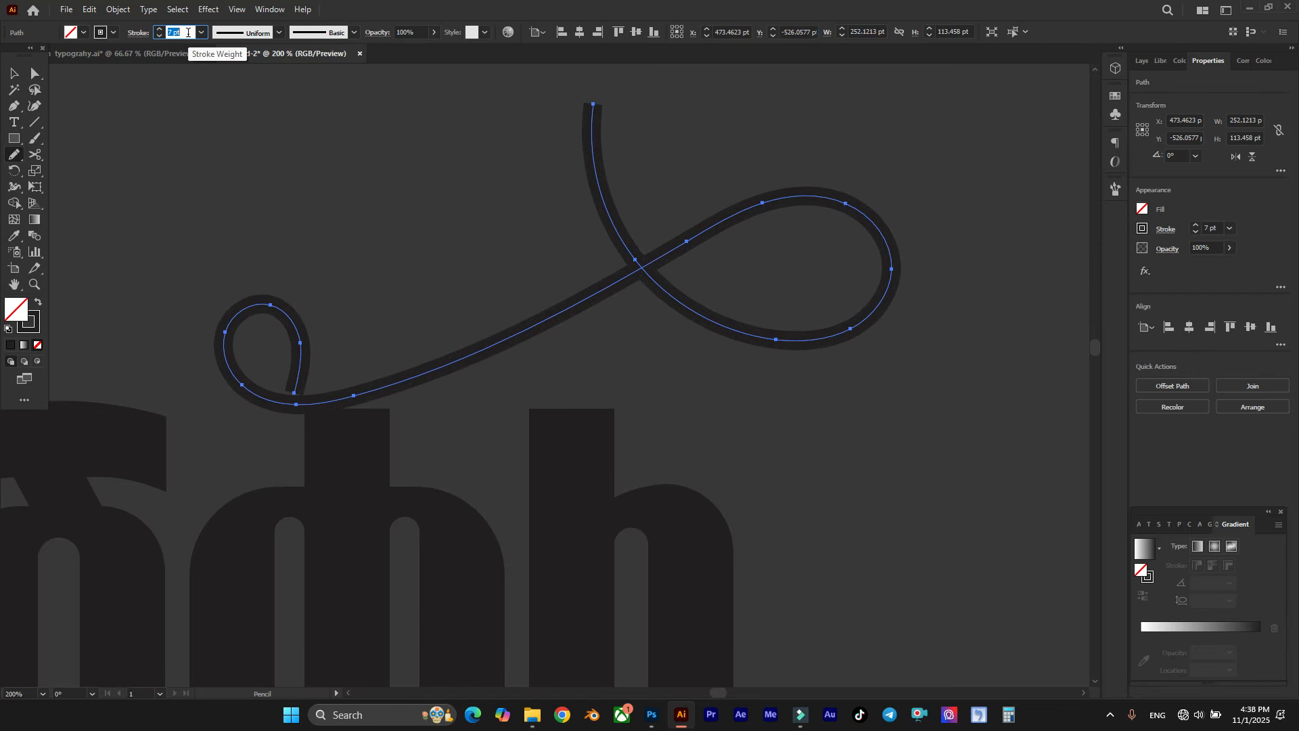
{"action": "scroll", "coordinate": [188, 33], "scroll_direction": "up", "scroll_amount": 1}
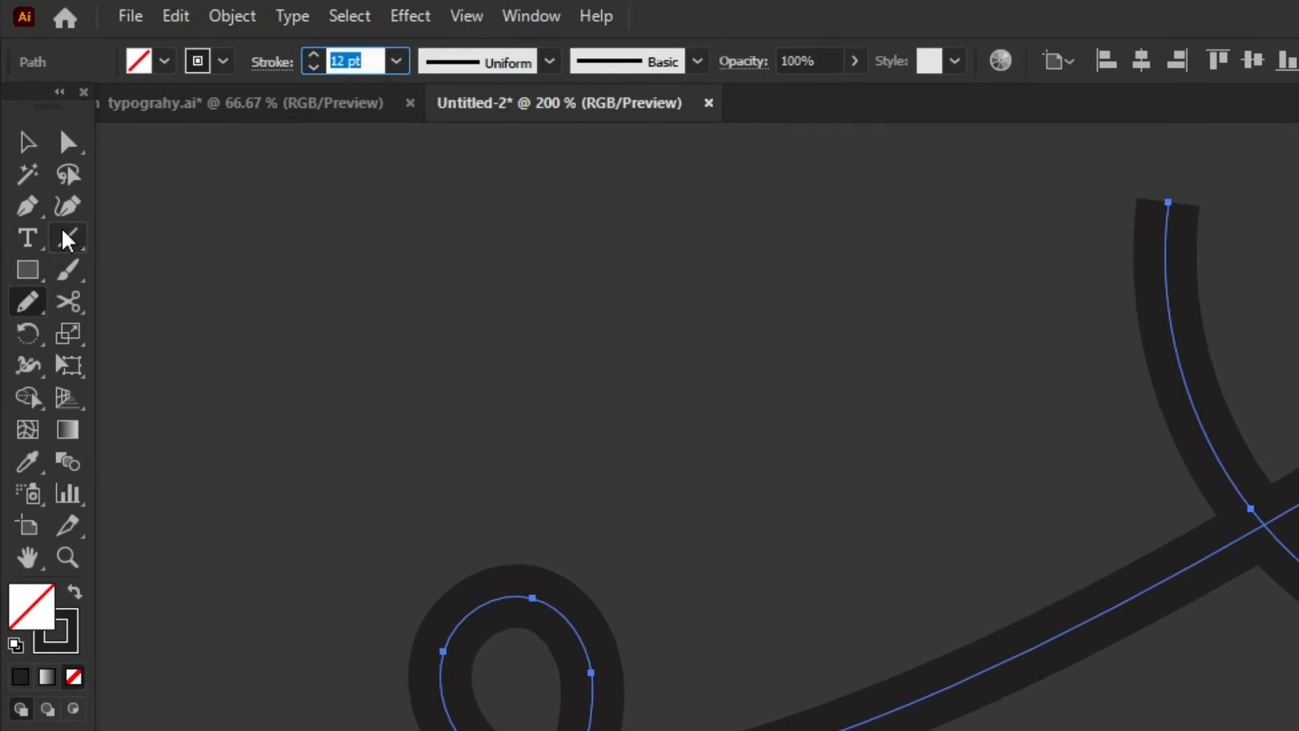
Step: Convert the anchors at both ends of the flourish's diagonal to corners with the Anchor Point tool so the section between them becomes straight
{"action": "left_click", "coordinate": [28, 205]}
{"action": "left_click", "coordinate": [148, 304]}
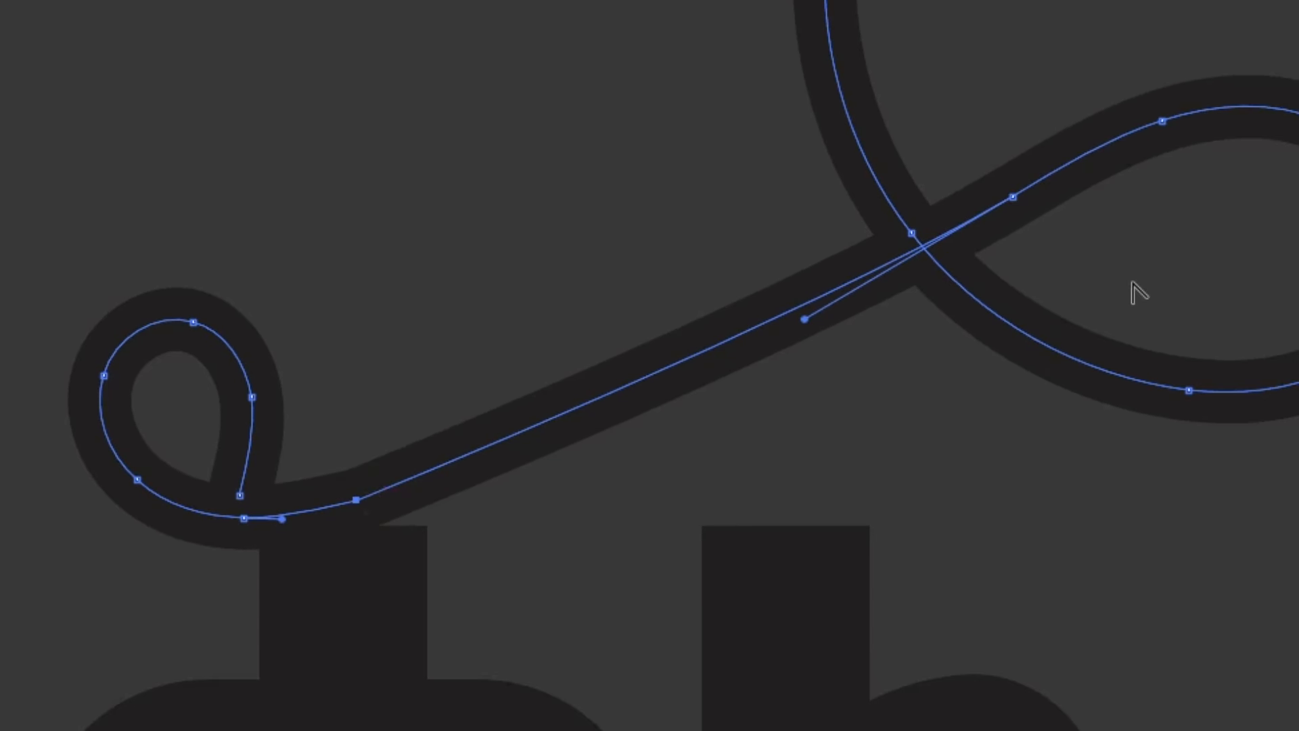
{"action": "left_click", "coordinate": [1012, 196]}
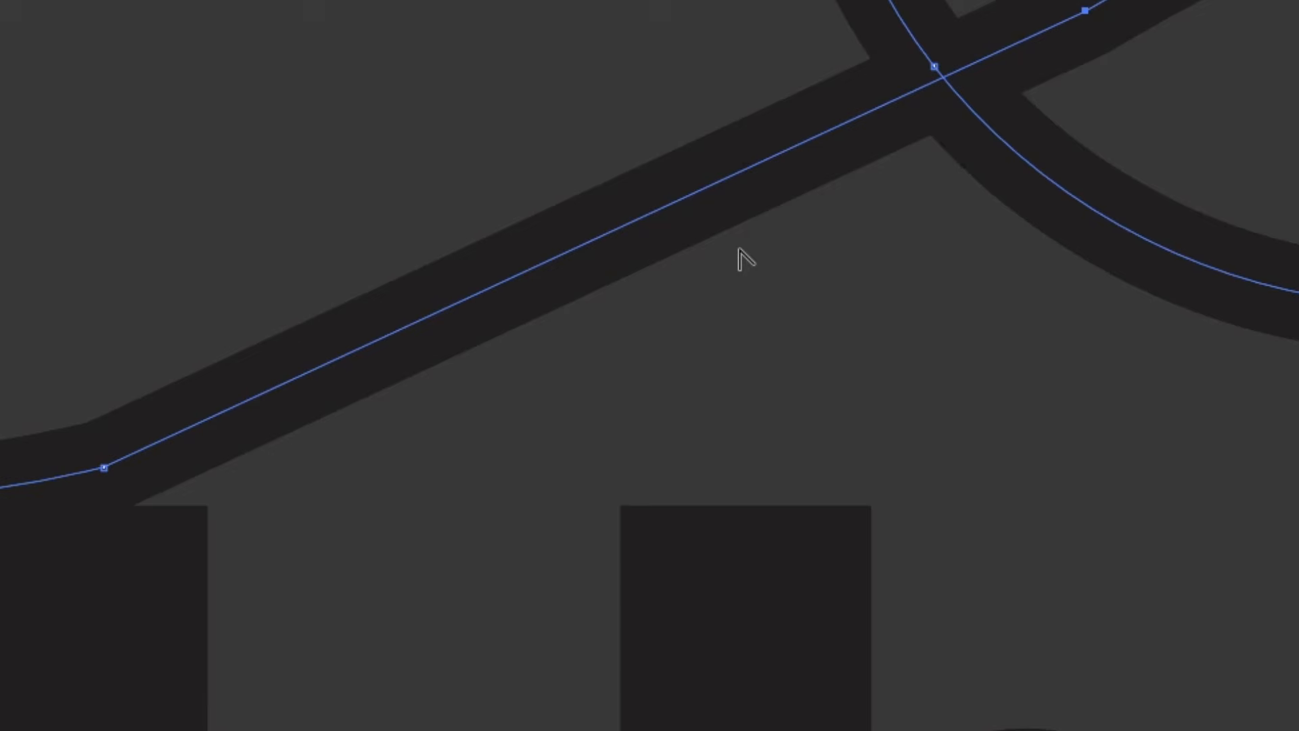
{"action": "key", "text": "a"}
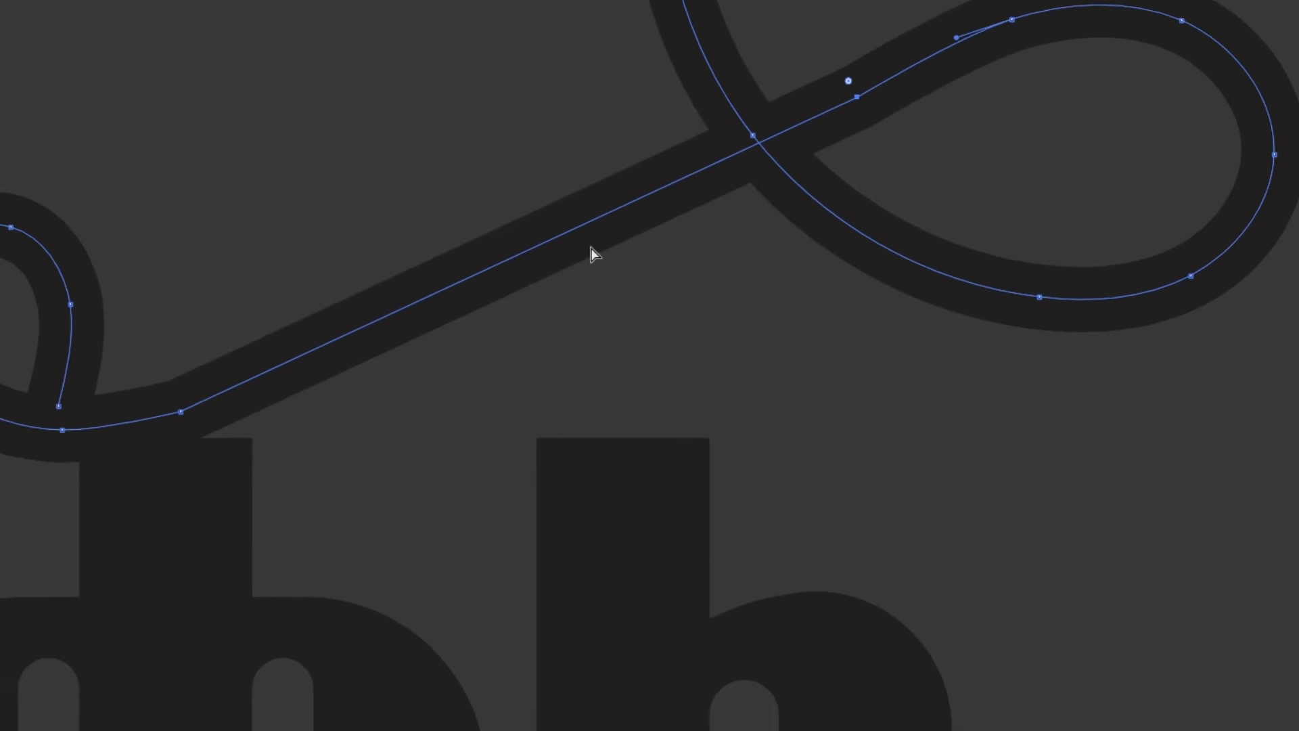
Step: Nudge the anchor where the flourish's straight section meets the large loop so the diagonal runs evenly into the curve
{"action": "scroll", "coordinate": [915, 255], "scroll_direction": "down", "scroll_amount": 1}
{"action": "scroll", "coordinate": [989, 59], "scroll_direction": "up", "scroll_amount": 1}
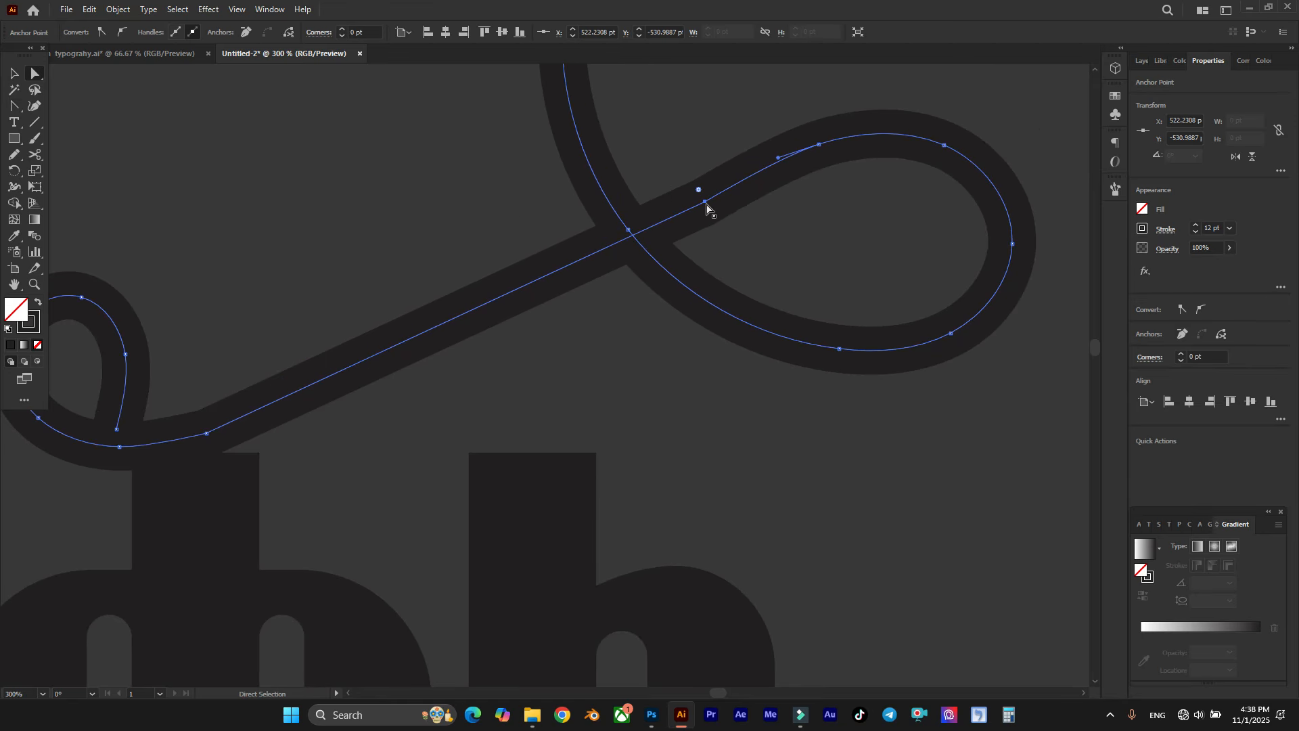
{"action": "left_click_drag", "start_coordinate": [705, 203], "coordinate": [700, 196]}
{"action": "scroll", "coordinate": [713, 151], "scroll_direction": "down", "scroll_amount": 1}
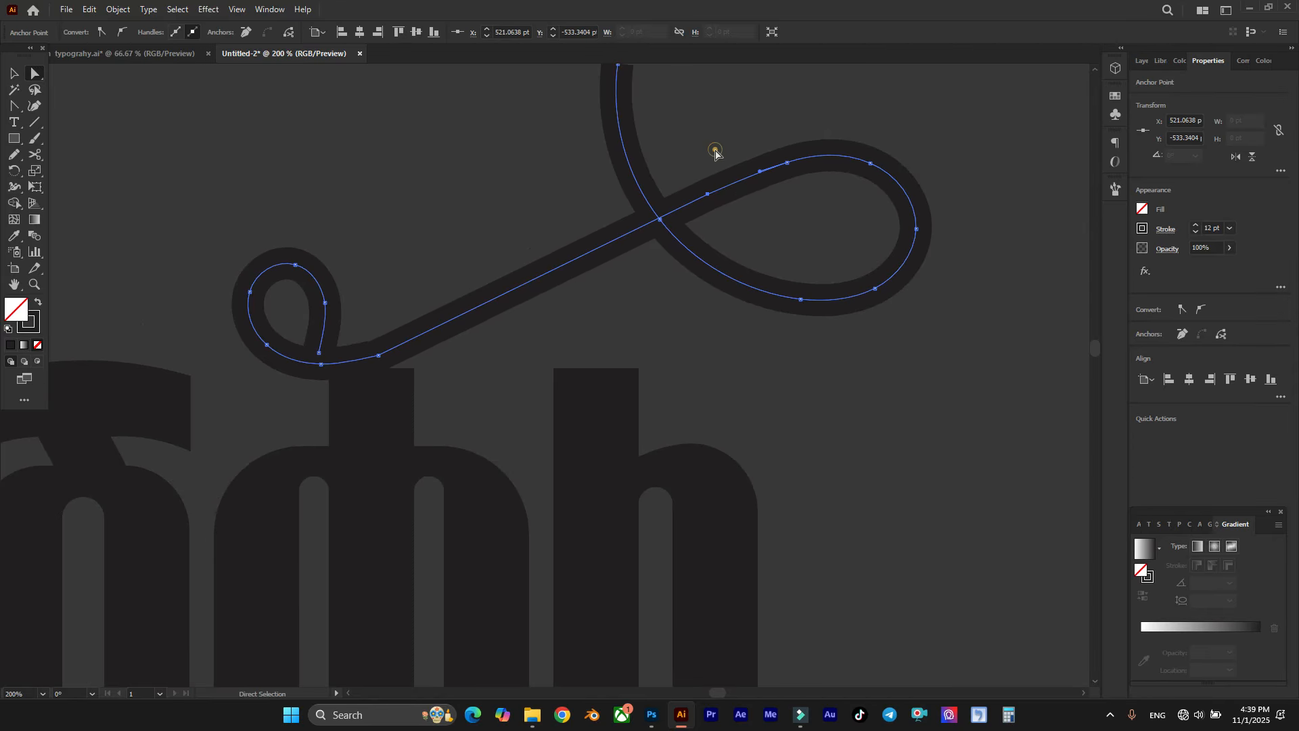
{"action": "left_click", "coordinate": [713, 151]}
Step: Smooth the kink where the flourish's small loop meets the straight diagonal with the Smooth tool
{"action": "scroll", "coordinate": [560, 238], "scroll_direction": "down", "scroll_amount": 1}
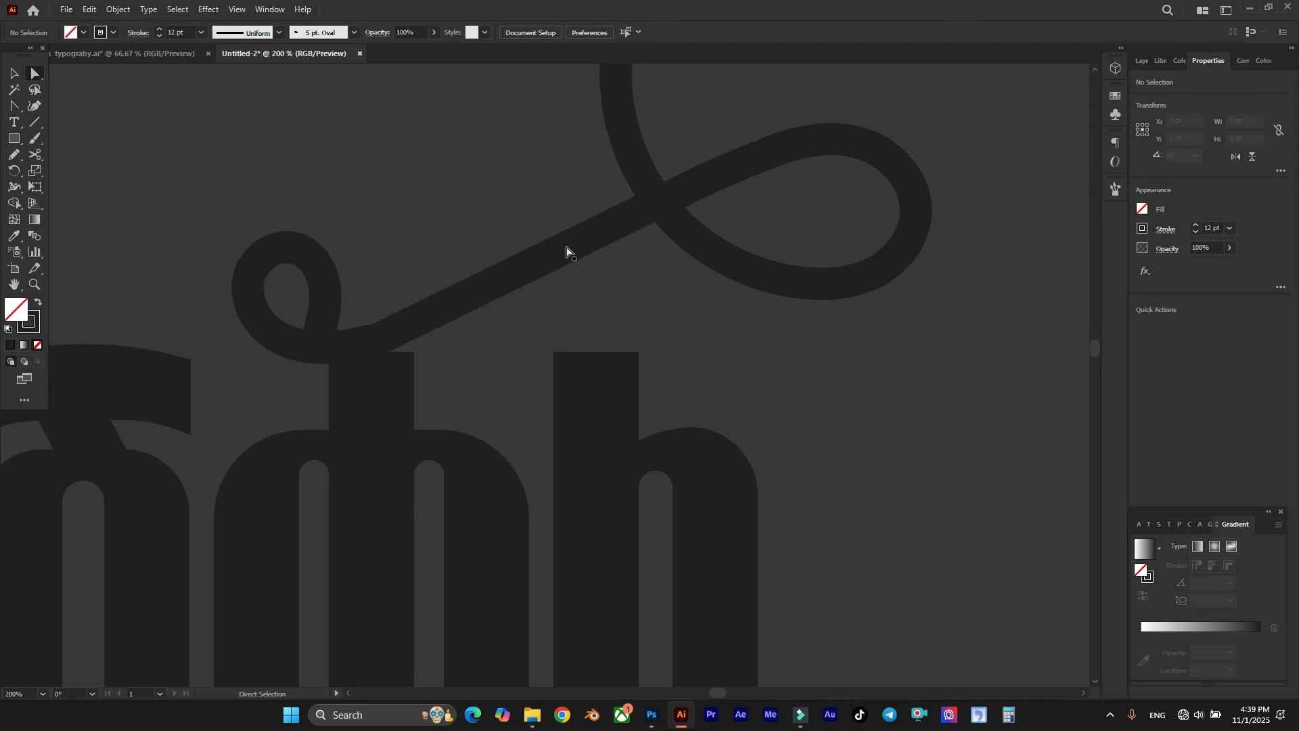
{"action": "scroll", "coordinate": [543, 253], "scroll_direction": "down", "scroll_amount": 2}
{"action": "scroll", "coordinate": [495, 228], "scroll_direction": "left", "scroll_amount": 1}
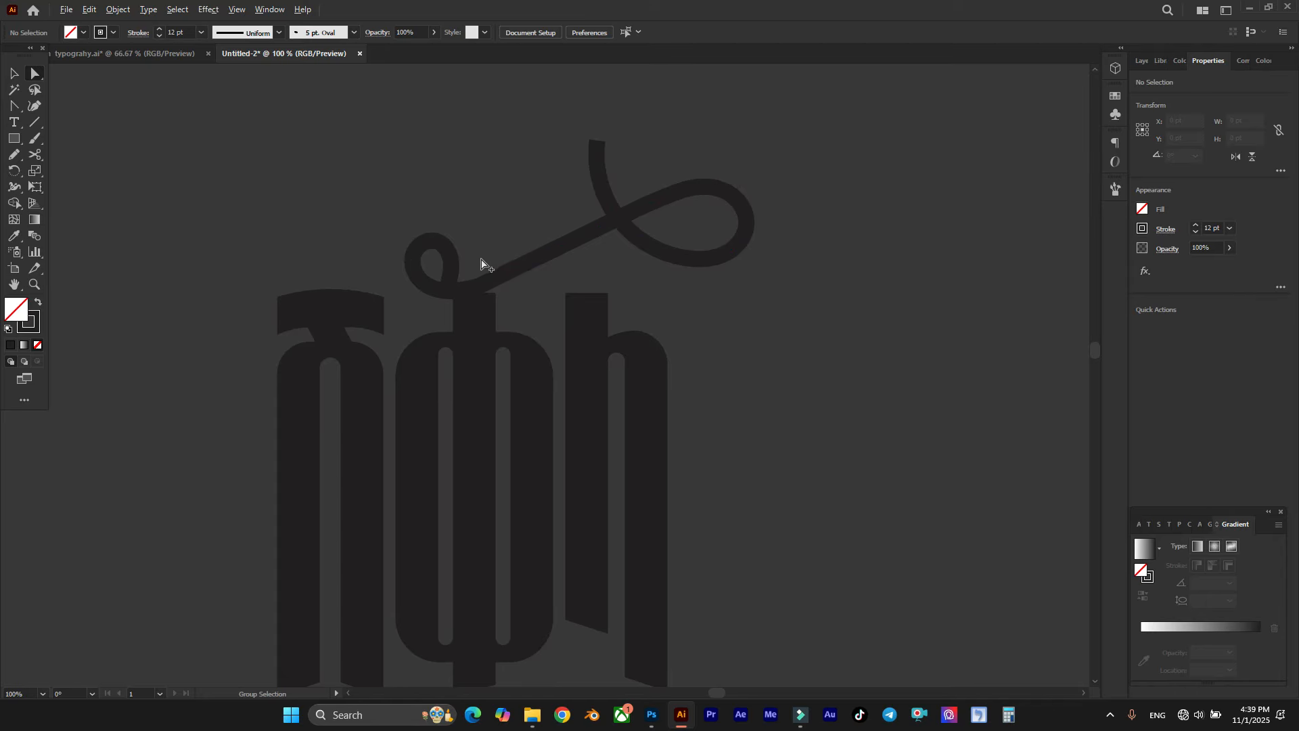
{"action": "scroll", "coordinate": [497, 259], "scroll_direction": "up", "scroll_amount": 2}
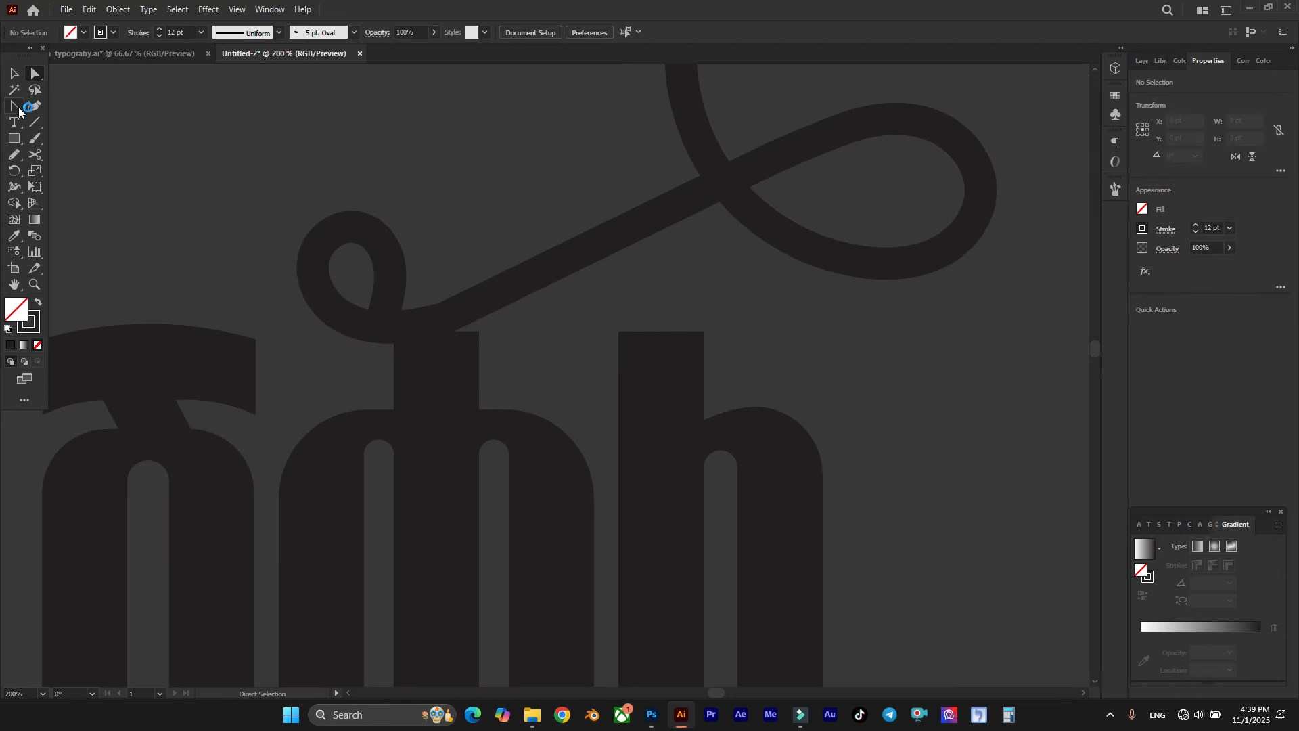
{"action": "left_click", "coordinate": [14, 154]}
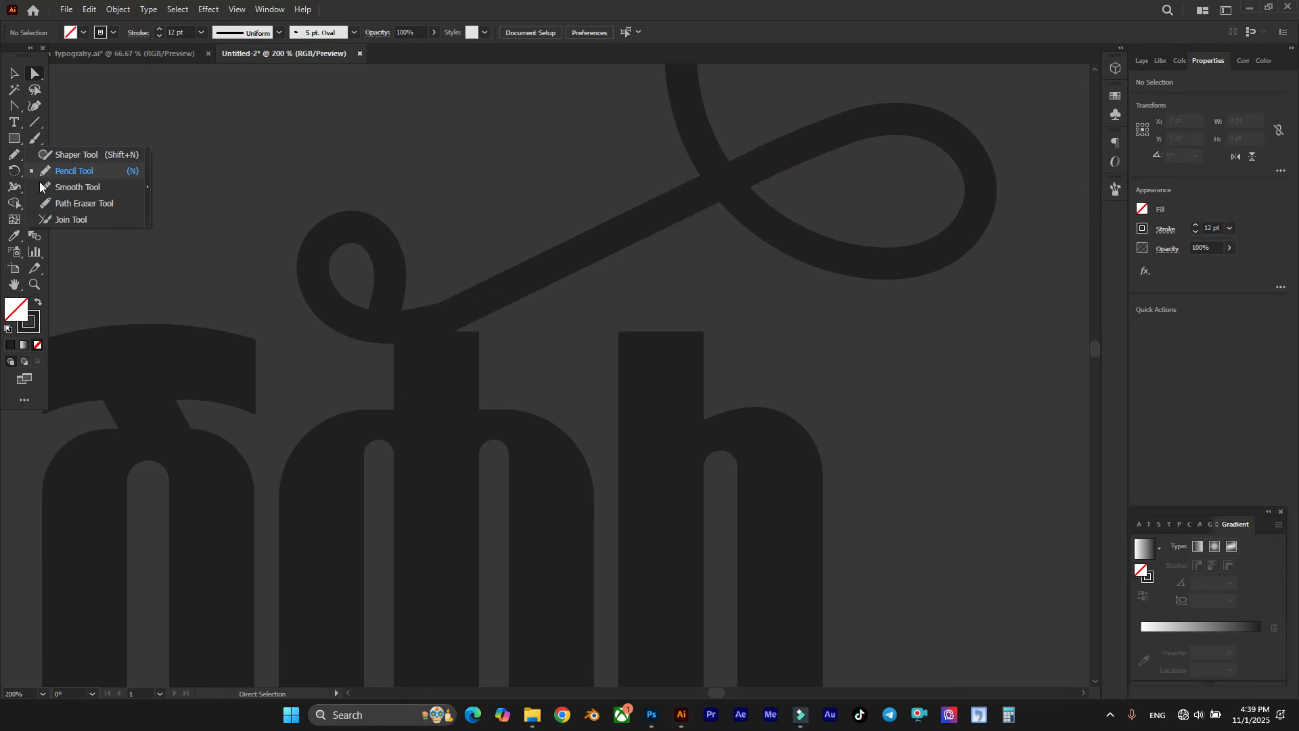
{"action": "left_click", "coordinate": [90, 189]}
{"action": "scroll", "coordinate": [545, 241], "scroll_direction": "up", "scroll_amount": 1}
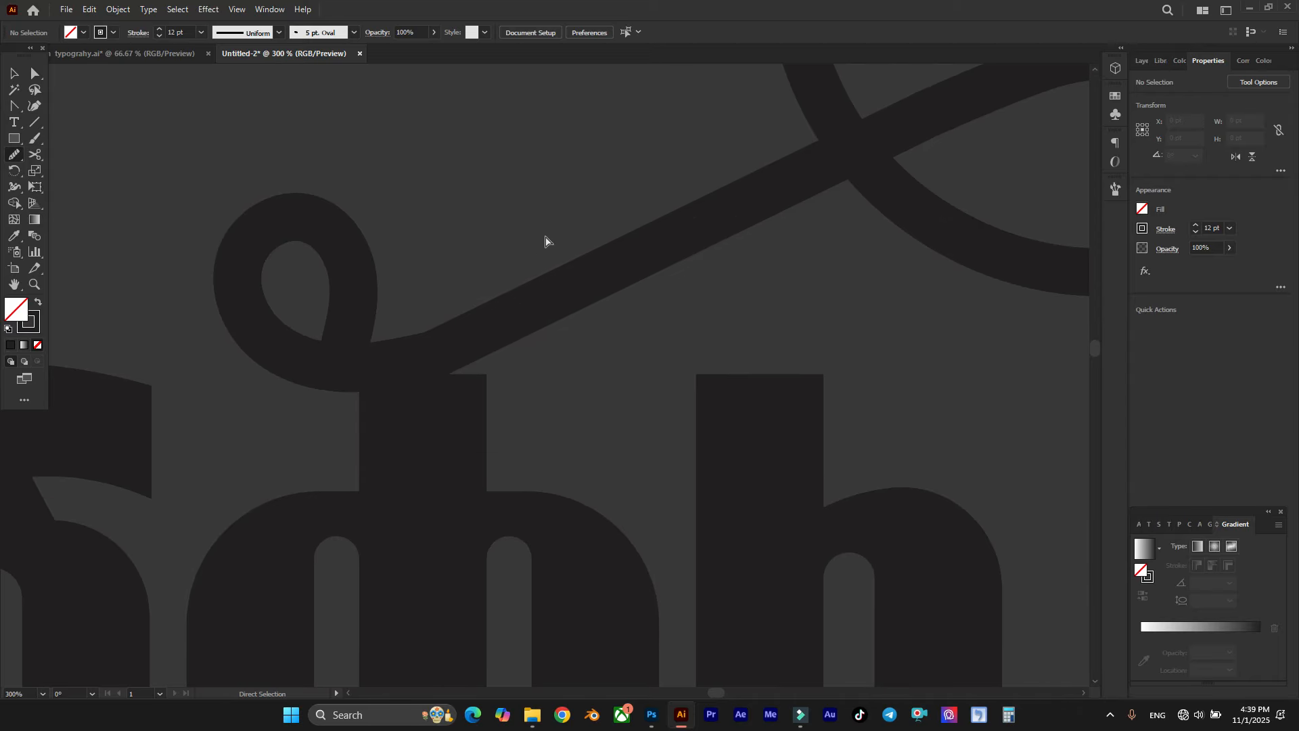
{"action": "left_click", "coordinate": [586, 271], "text": "ctrl"}
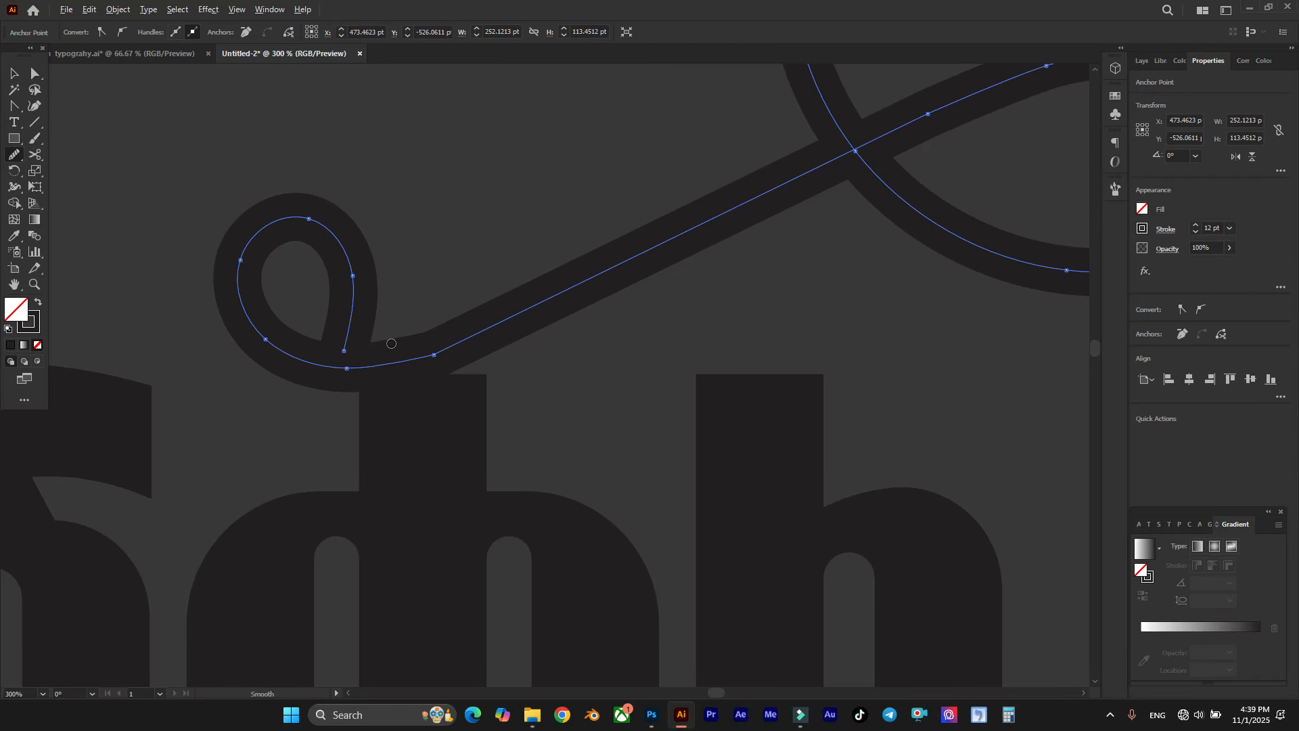
{"action": "scroll", "coordinate": [391, 343], "scroll_direction": "up", "scroll_amount": 2}
{"action": "left_click_drag", "start_coordinate": [363, 392], "coordinate": [426, 381]}
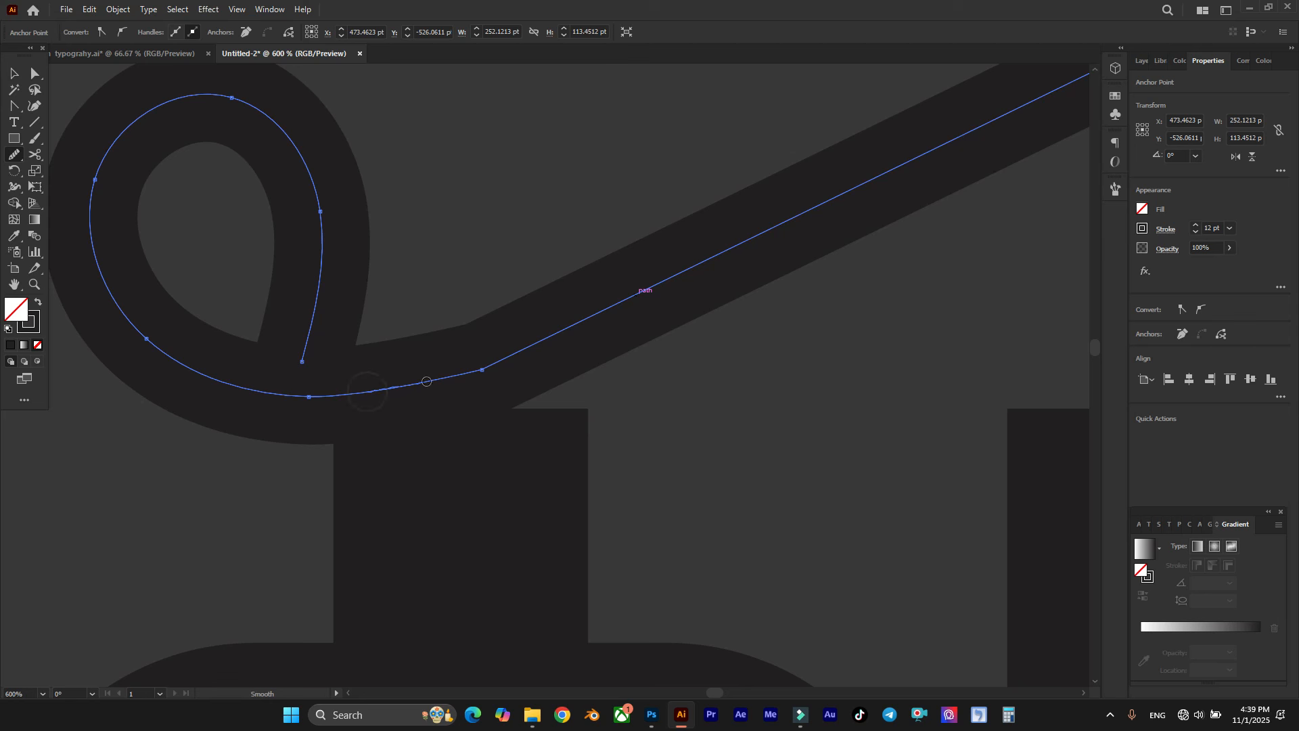
{"action": "left_click_drag", "start_coordinate": [510, 354], "coordinate": [664, 259]}
{"action": "mouse_move", "coordinate": [343, 386]}
{"action": "left_mouse_down"}
{"action": "mouse_move", "coordinate": [449, 372]}
{"action": "mouse_move", "coordinate": [640, 292]}
{"action": "left_mouse_up"}
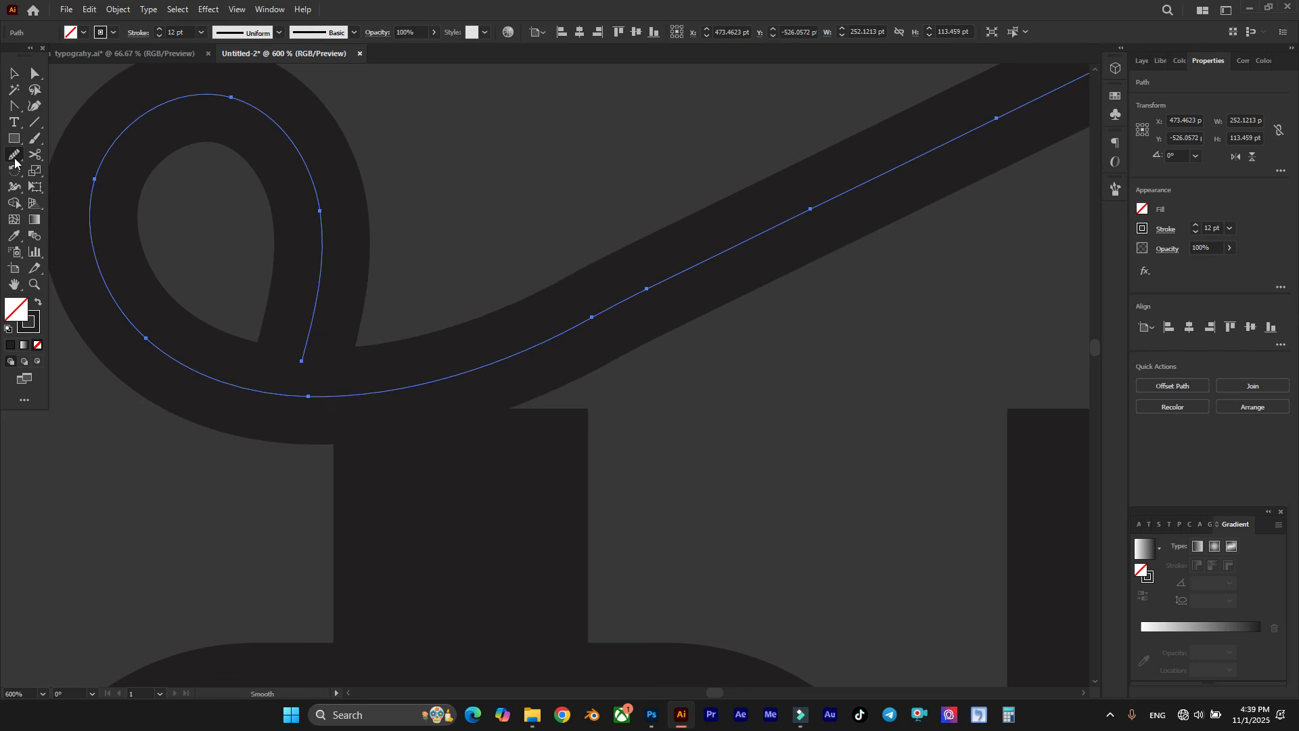
Step: With the Smooth tool's fidelity at its smoothest setting, smooth the flourish from the bend beneath the small loop into the diagonal
{"action": "double_click", "coordinate": [14, 155]}
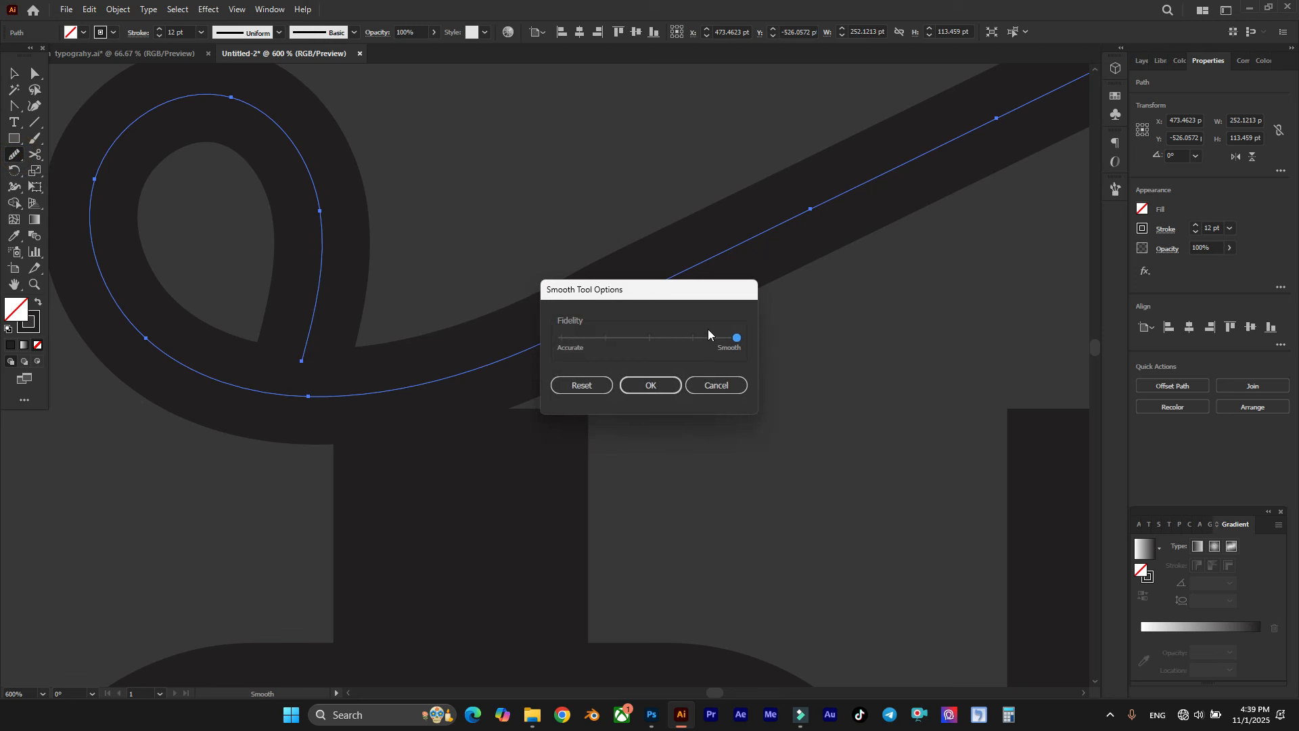
{"action": "left_click", "coordinate": [652, 384]}
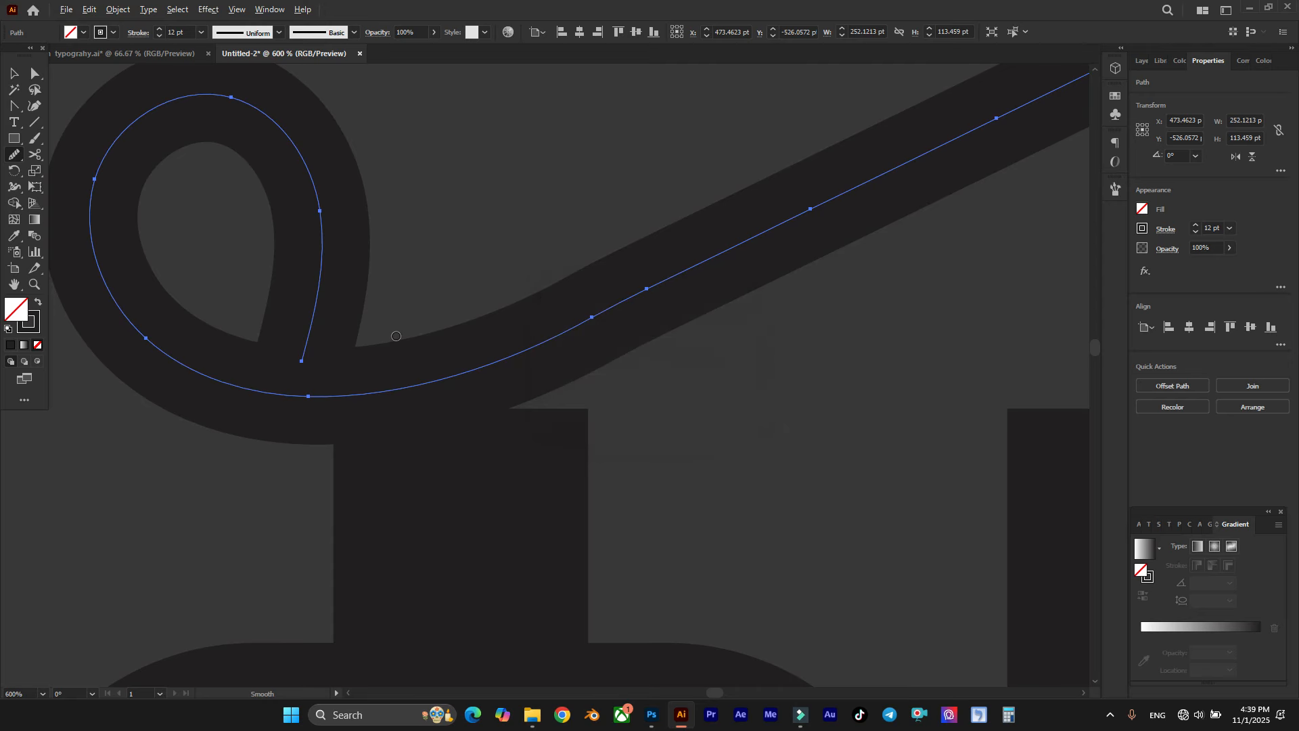
{"action": "scroll", "coordinate": [405, 337], "scroll_direction": "down", "scroll_amount": 2}
{"action": "left_click_drag", "start_coordinate": [490, 331], "coordinate": [777, 197]}
{"action": "scroll", "coordinate": [448, 330], "scroll_direction": "down", "scroll_amount": 1}
{"action": "scroll", "coordinate": [494, 324], "scroll_direction": "up", "scroll_amount": 2}
{"action": "scroll", "coordinate": [493, 319], "scroll_direction": "up", "scroll_amount": 1}
{"action": "left_click_drag", "start_coordinate": [405, 357], "coordinate": [762, 173]}
{"action": "left_click_drag", "start_coordinate": [423, 349], "coordinate": [657, 230]}
{"action": "left_click_drag", "start_coordinate": [346, 384], "coordinate": [768, 203]}
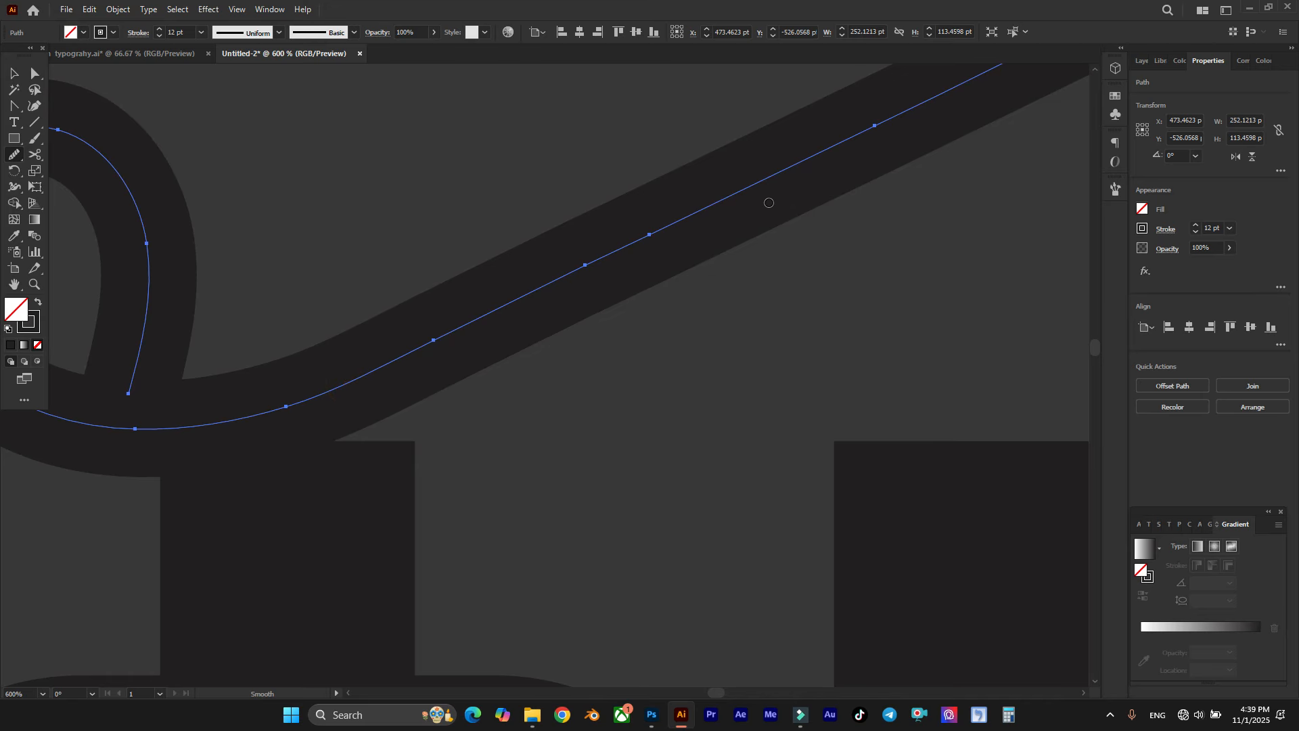
{"action": "scroll", "coordinate": [562, 278], "scroll_direction": "down", "scroll_amount": 4}
{"action": "scroll", "coordinate": [847, 146], "scroll_direction": "up", "scroll_amount": 3}
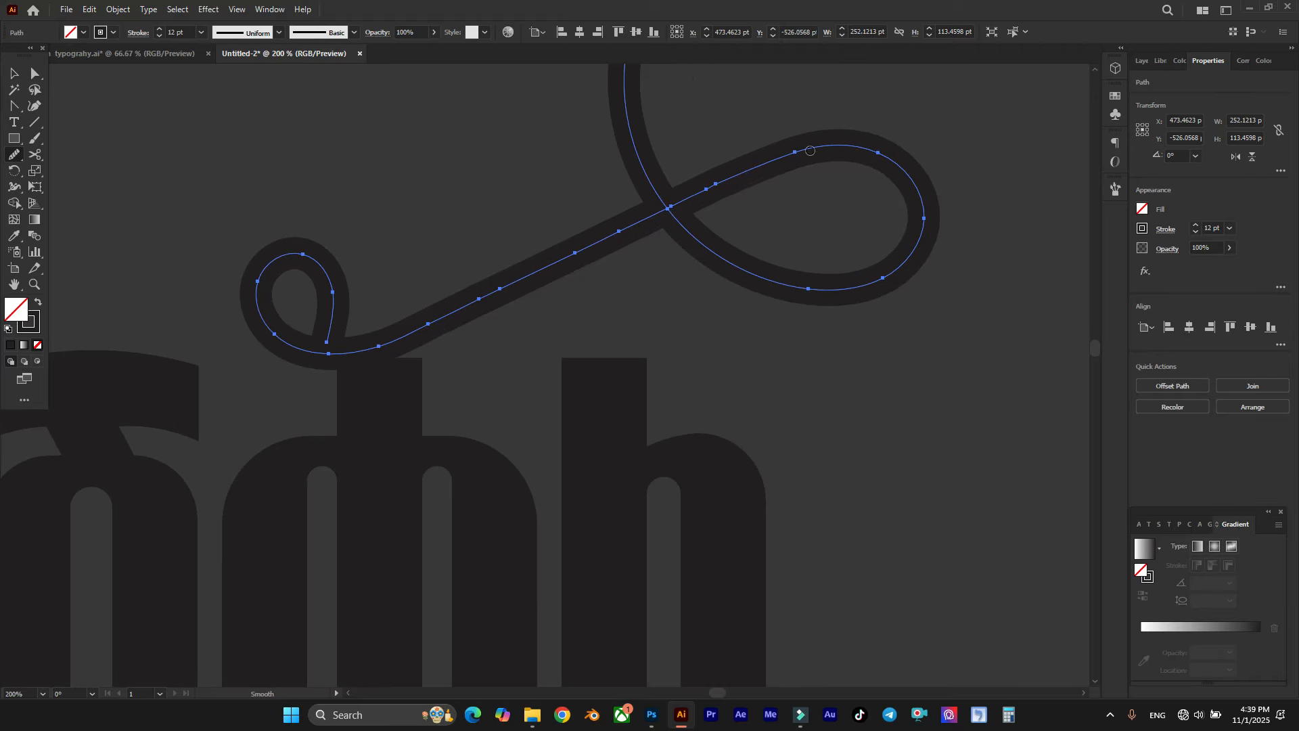
Step: Smooth the transition where the flourish's diagonal rises into the top of the large loop, and deselect the path
{"action": "left_click_drag", "start_coordinate": [700, 195], "coordinate": [843, 133]}
{"action": "scroll", "coordinate": [781, 180], "scroll_direction": "down", "scroll_amount": 3}
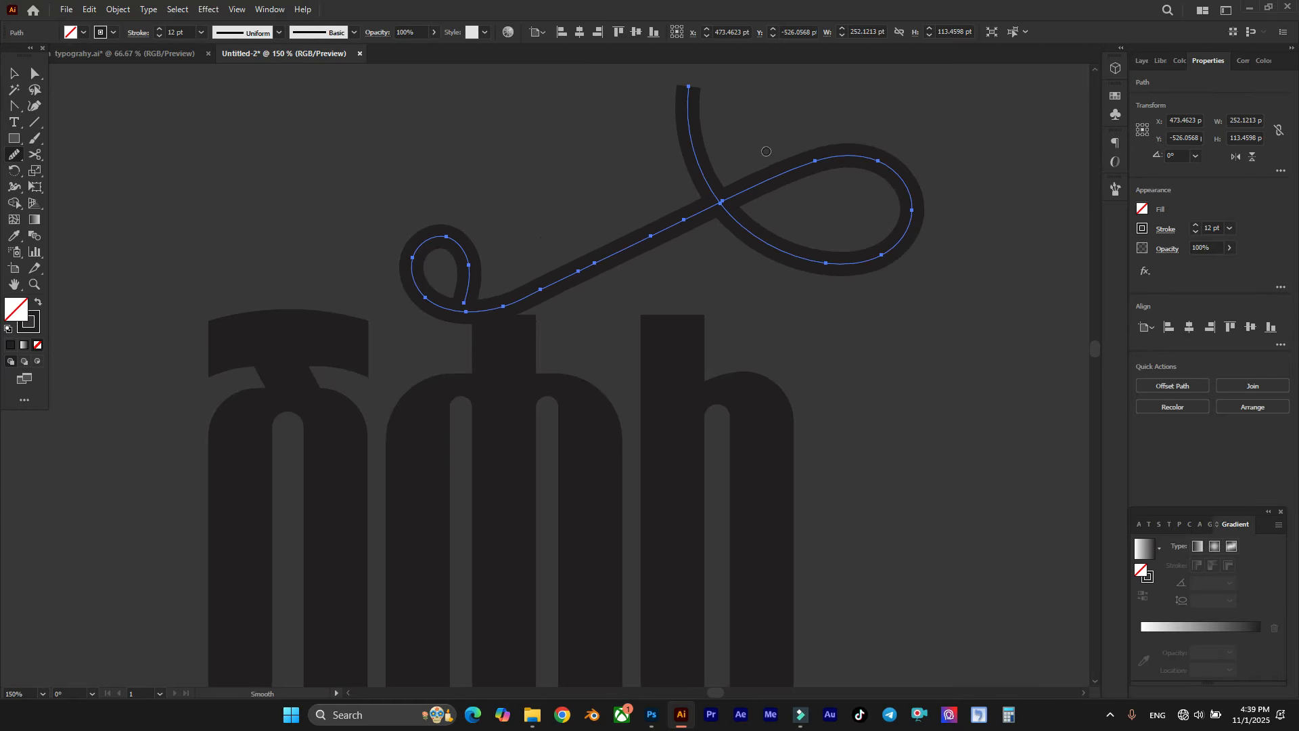
{"action": "left_click", "coordinate": [789, 128], "text": "ctrl"}
Step: Apply Width Profile 1 to the flourish stroke so both of its ends taper
{"action": "scroll", "coordinate": [788, 128], "scroll_direction": "right", "scroll_amount": 1}
{"action": "scroll", "coordinate": [785, 128], "scroll_direction": "up", "scroll_amount": 1}
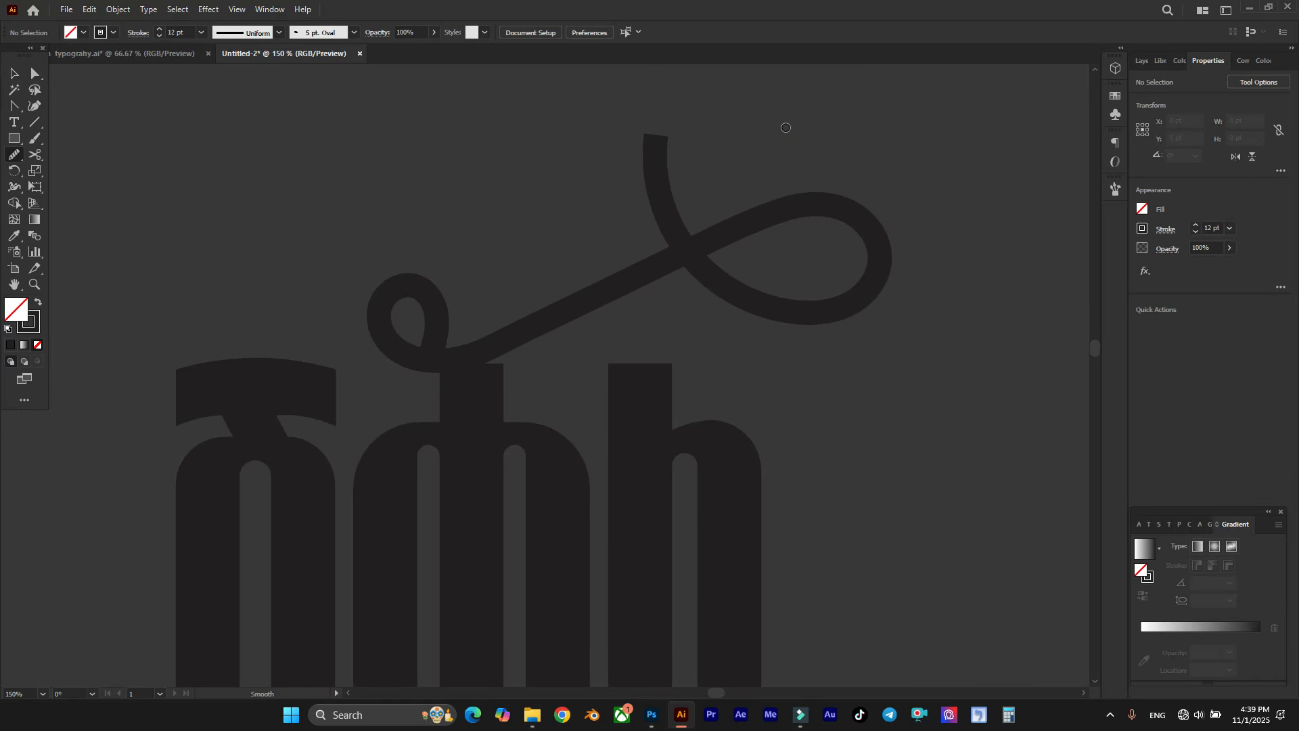
{"action": "scroll", "coordinate": [778, 131], "scroll_direction": "right", "scroll_amount": 1}
{"action": "scroll", "coordinate": [631, 270], "scroll_direction": "up", "scroll_amount": 1}
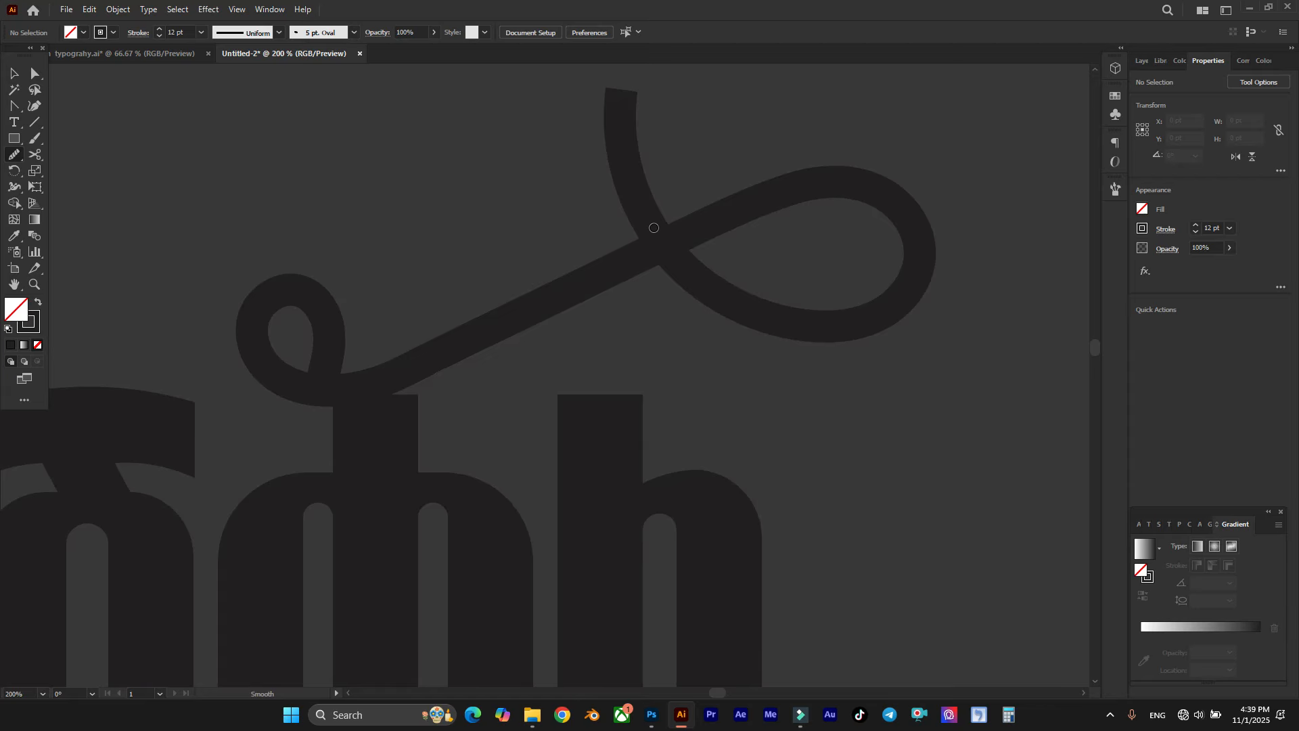
{"action": "scroll", "coordinate": [653, 228], "scroll_direction": "up", "scroll_amount": 1}
{"action": "key", "text": "v"}
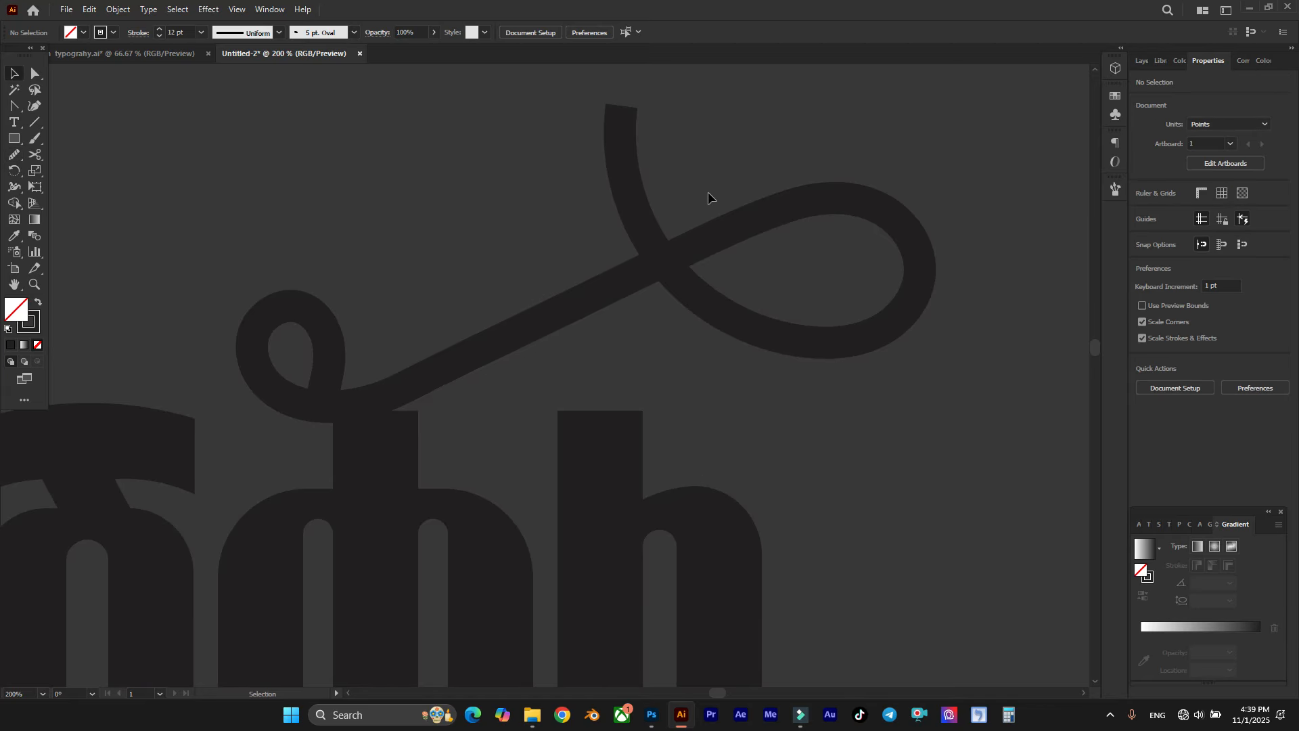
{"action": "left_click_drag", "start_coordinate": [708, 192], "coordinate": [654, 308]}
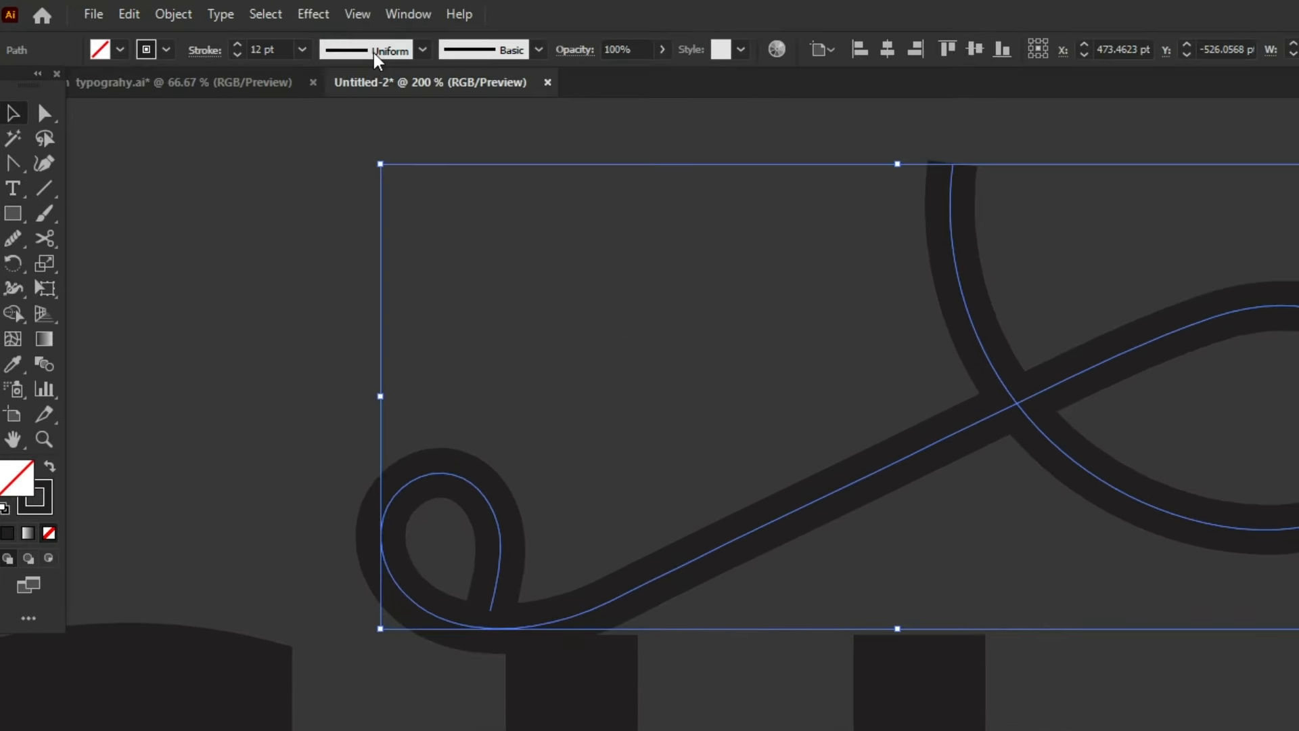
{"action": "left_click", "coordinate": [374, 56]}
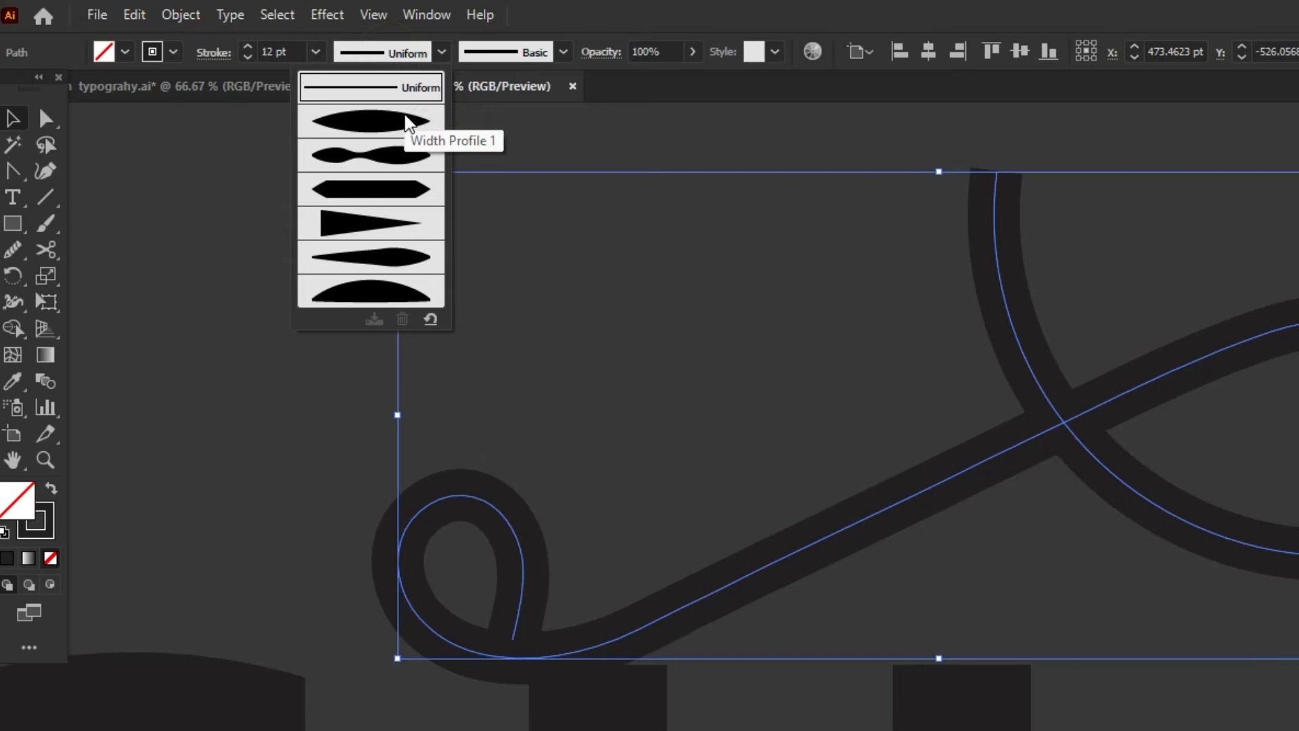
{"action": "left_click", "coordinate": [409, 125]}
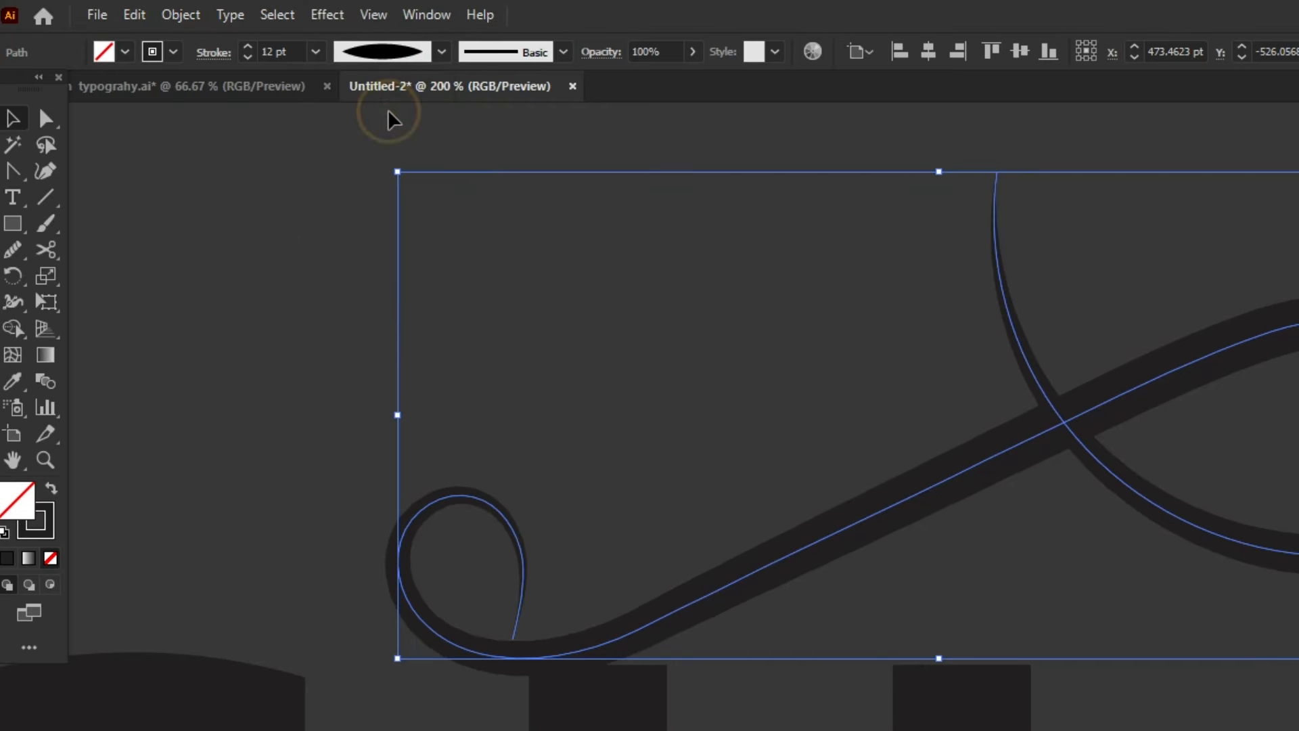
{"action": "left_click", "coordinate": [714, 330]}
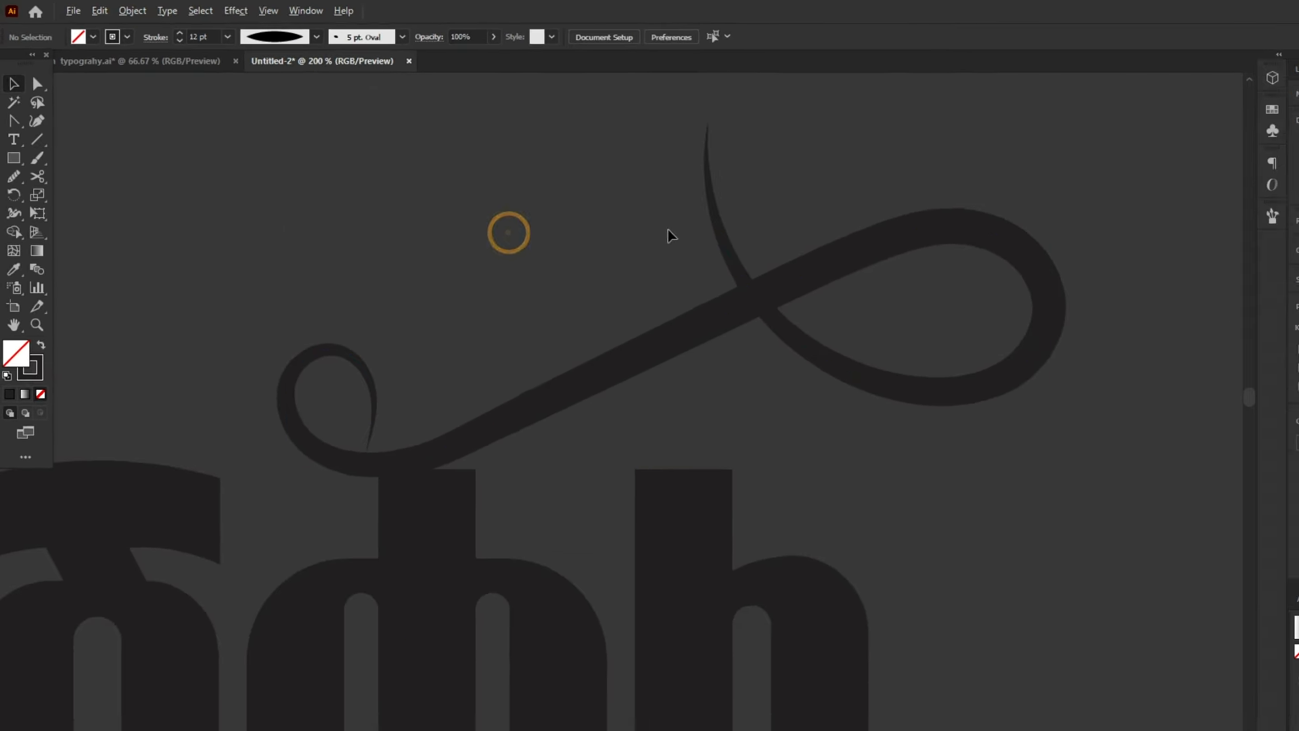
Step: Copy the tapered flourish and paste the duplicate in front, keeping it exactly over the original
{"action": "scroll", "coordinate": [668, 230], "scroll_direction": "down", "scroll_amount": 1}
{"action": "scroll", "coordinate": [680, 223], "scroll_direction": "right", "scroll_amount": 1}
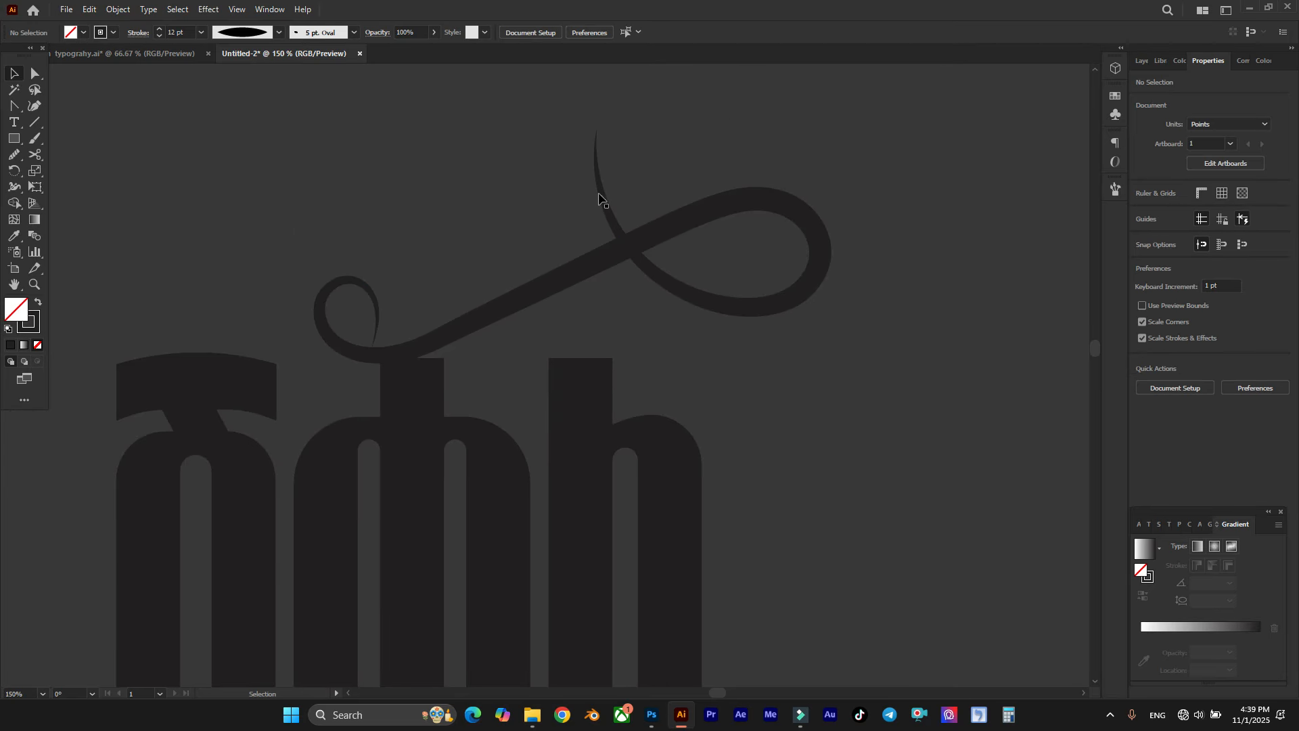
{"action": "scroll", "coordinate": [735, 206], "scroll_direction": "down", "scroll_amount": 1}
{"action": "scroll", "coordinate": [735, 206], "scroll_direction": "up", "scroll_amount": 1}
{"action": "mouse_move", "coordinate": [467, 174]}
{"action": "left_mouse_down"}
{"action": "mouse_move", "coordinate": [559, 217]}
{"action": "mouse_move", "coordinate": [623, 277]}
{"action": "left_mouse_up"}
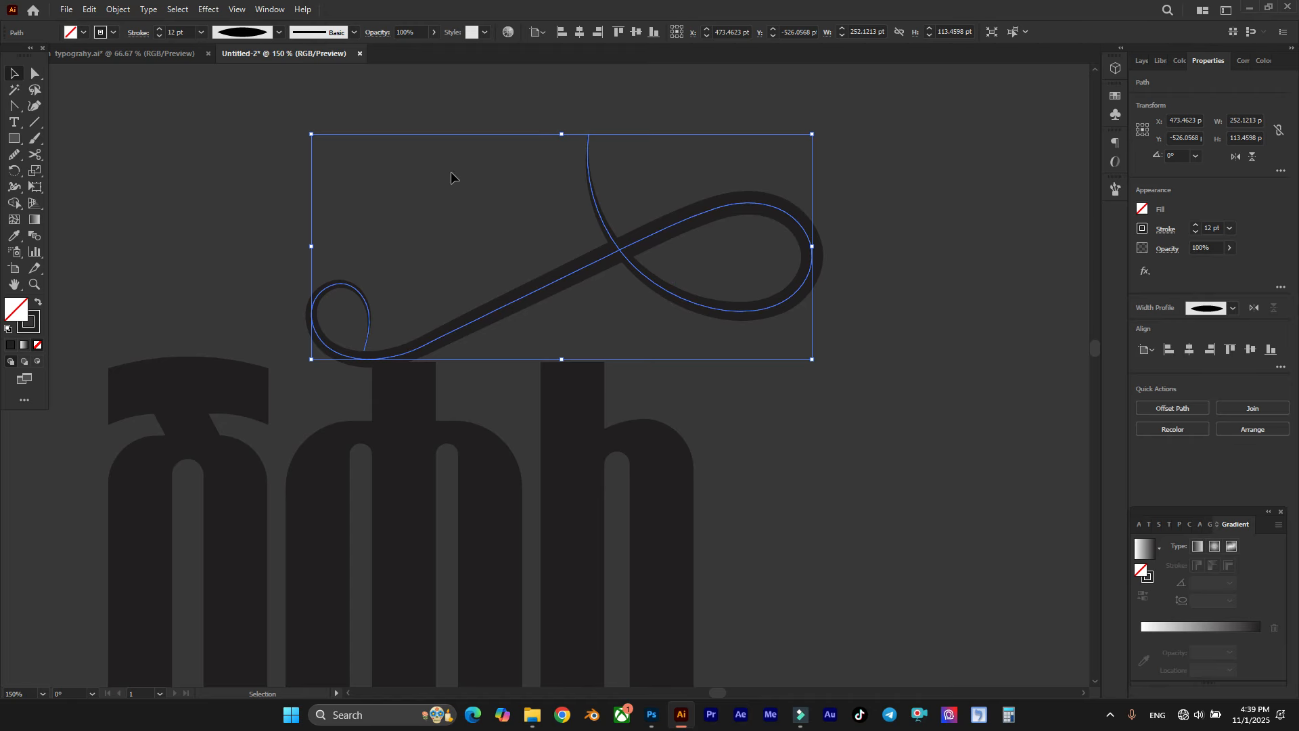
{"action": "left_click", "coordinate": [89, 10]}
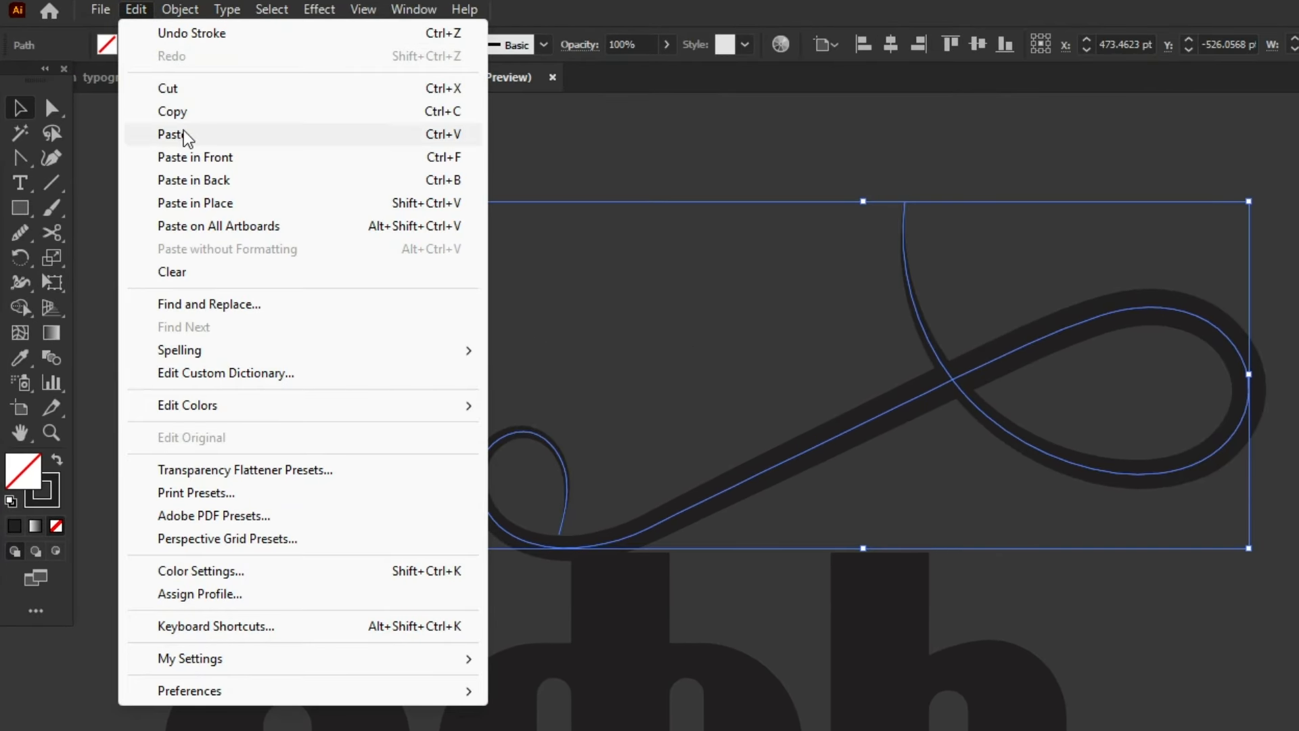
{"action": "left_click", "coordinate": [186, 110]}
{"action": "left_click", "coordinate": [136, 9]}
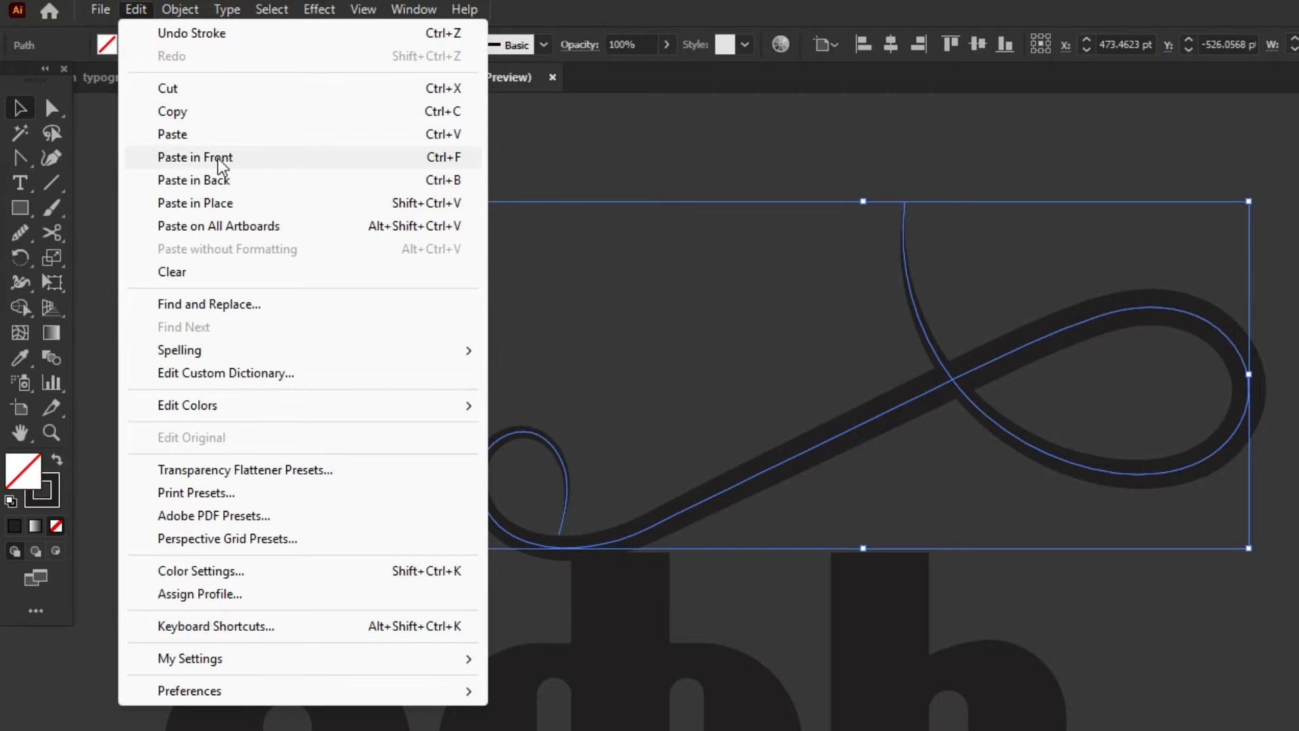
{"action": "left_click", "coordinate": [218, 161]}
{"action": "left_click_drag", "start_coordinate": [655, 382], "coordinate": [668, 254]}
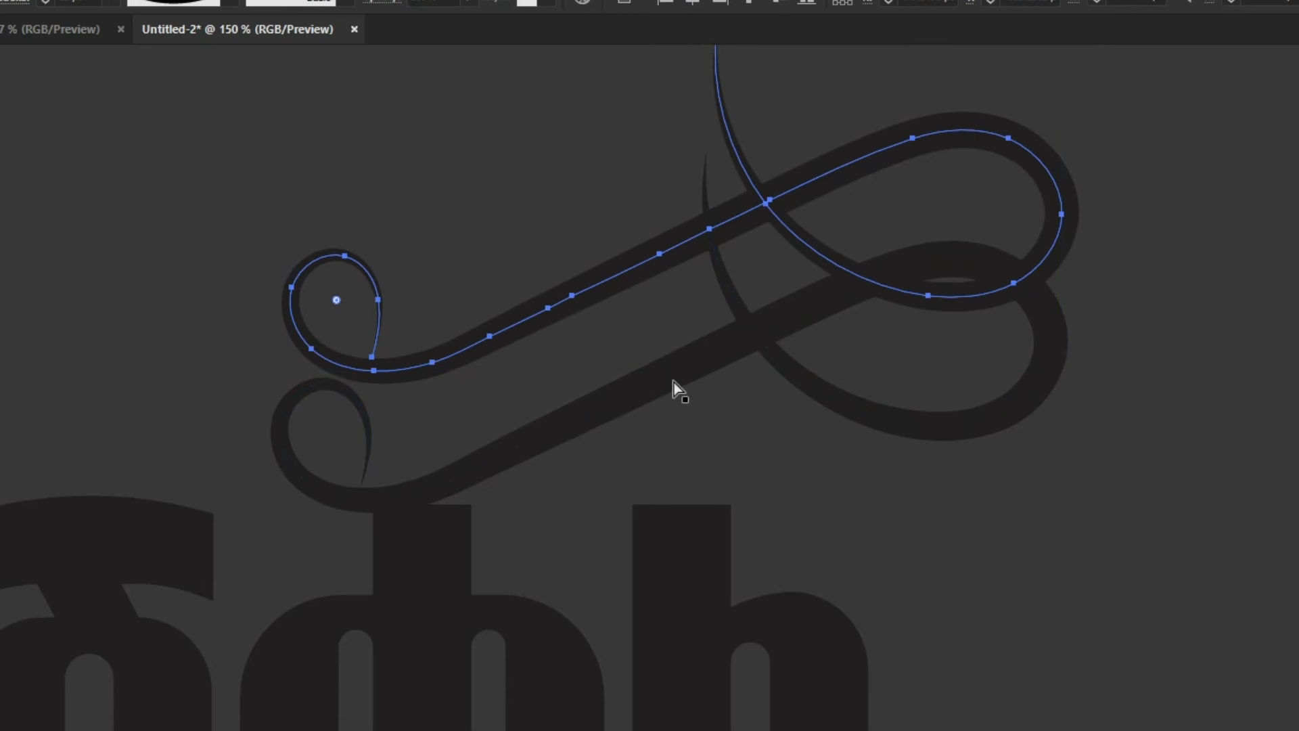
{"action": "key", "text": "ctrl+z"}
Step: Cut the front flourish copy at the outer side of the small loop with the Scissors tool and delete its inner curl
{"action": "key", "text": "v"}
{"action": "scroll", "coordinate": [530, 433], "scroll_direction": "up", "scroll_amount": 1}
{"action": "left_click", "coordinate": [419, 306]}
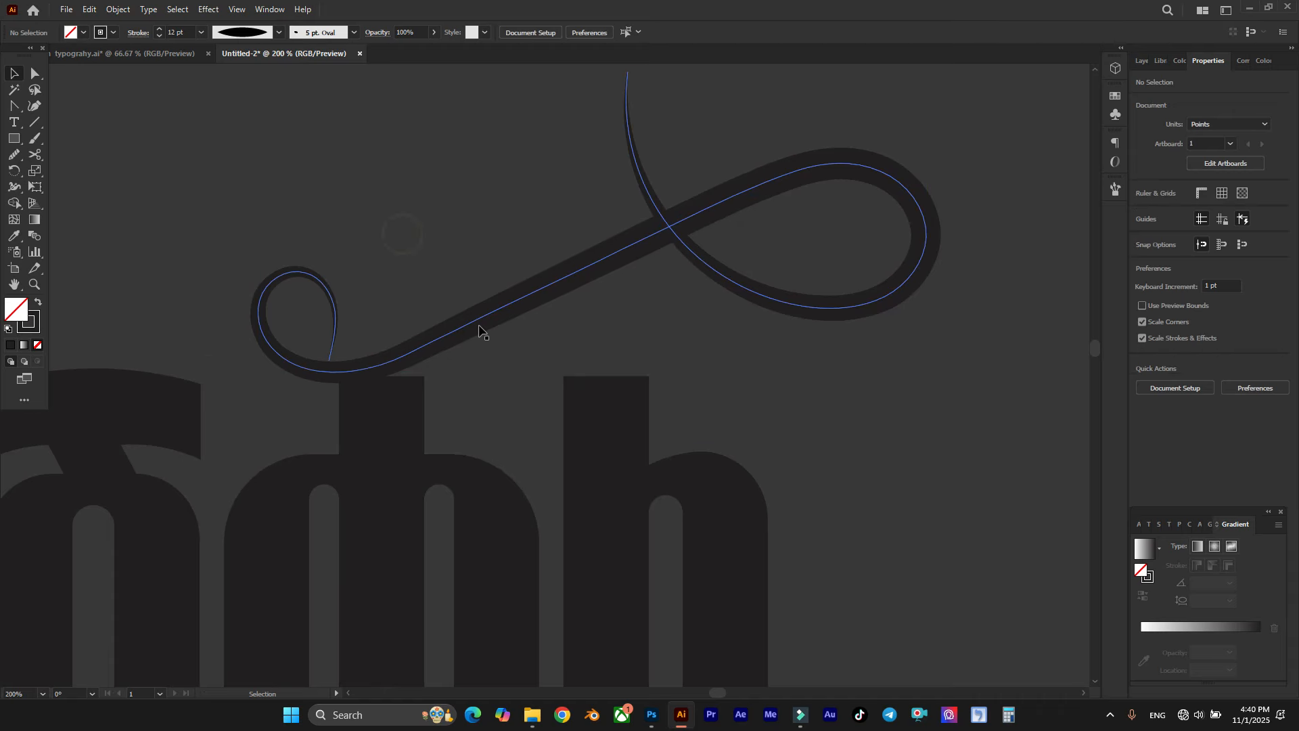
{"action": "left_click", "coordinate": [473, 324]}
{"action": "left_click", "coordinate": [39, 152]}
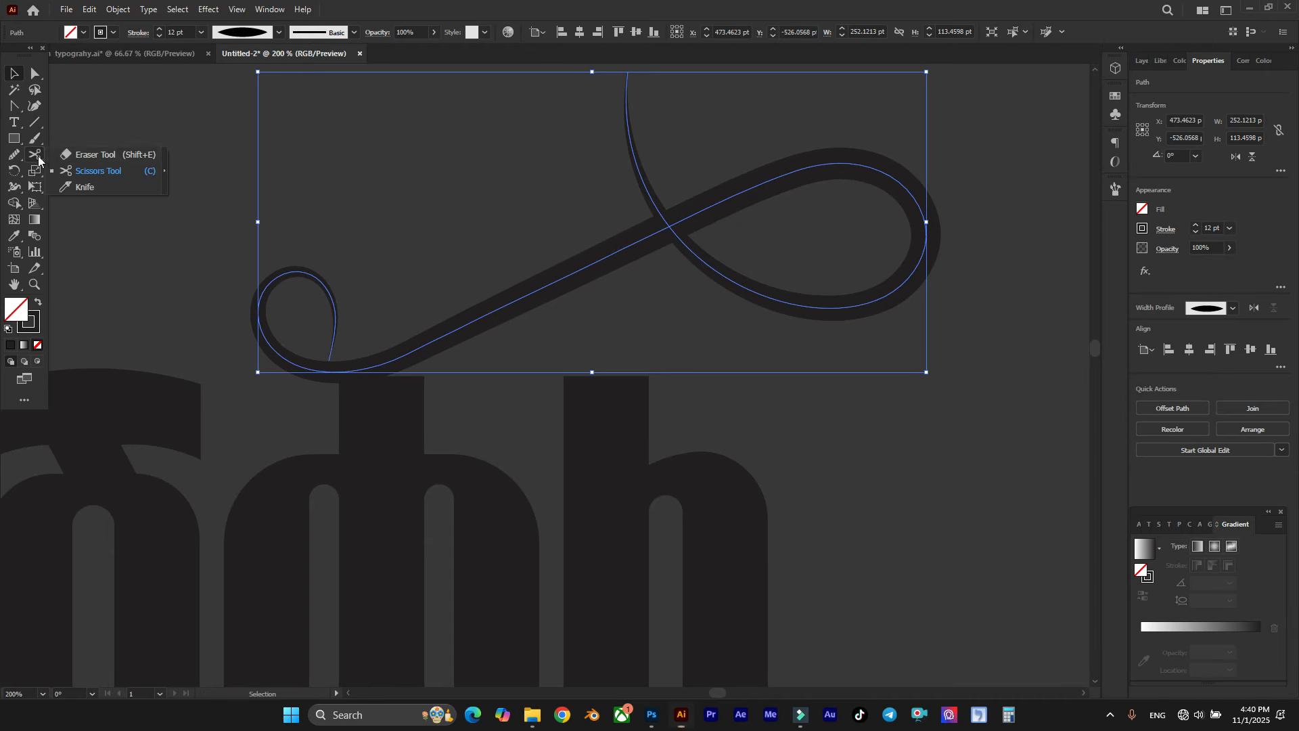
{"action": "left_click", "coordinate": [109, 173]}
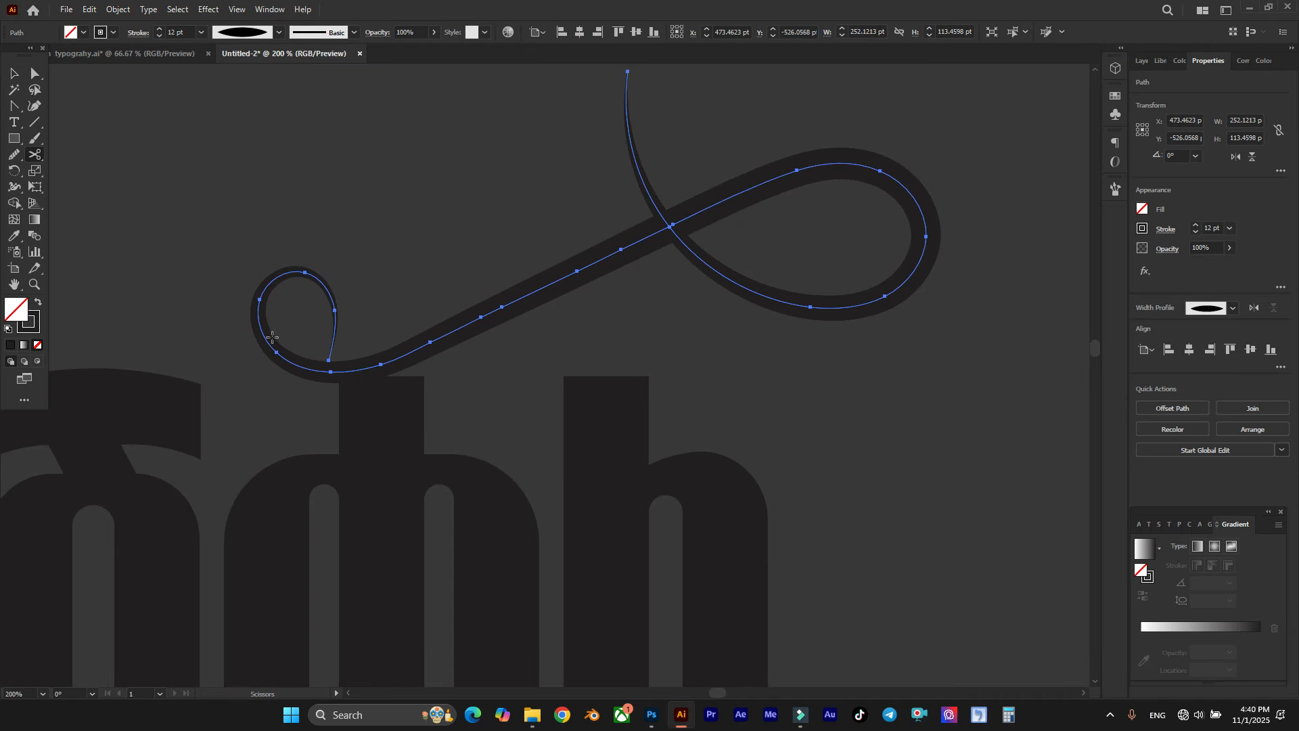
{"action": "left_click", "coordinate": [259, 299]}
{"action": "left_click", "coordinate": [260, 300]}
{"action": "left_click", "coordinate": [322, 280], "text": "ctrl"}
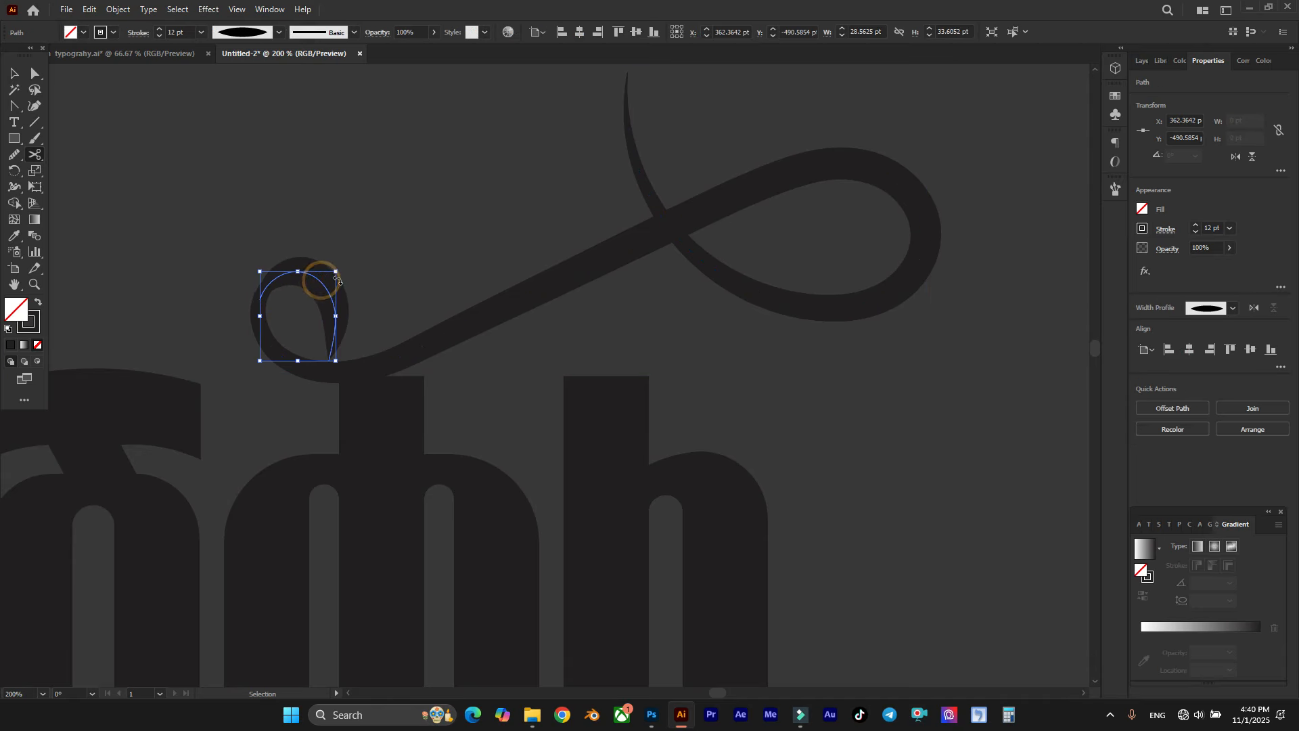
{"action": "key", "text": "Delete"}
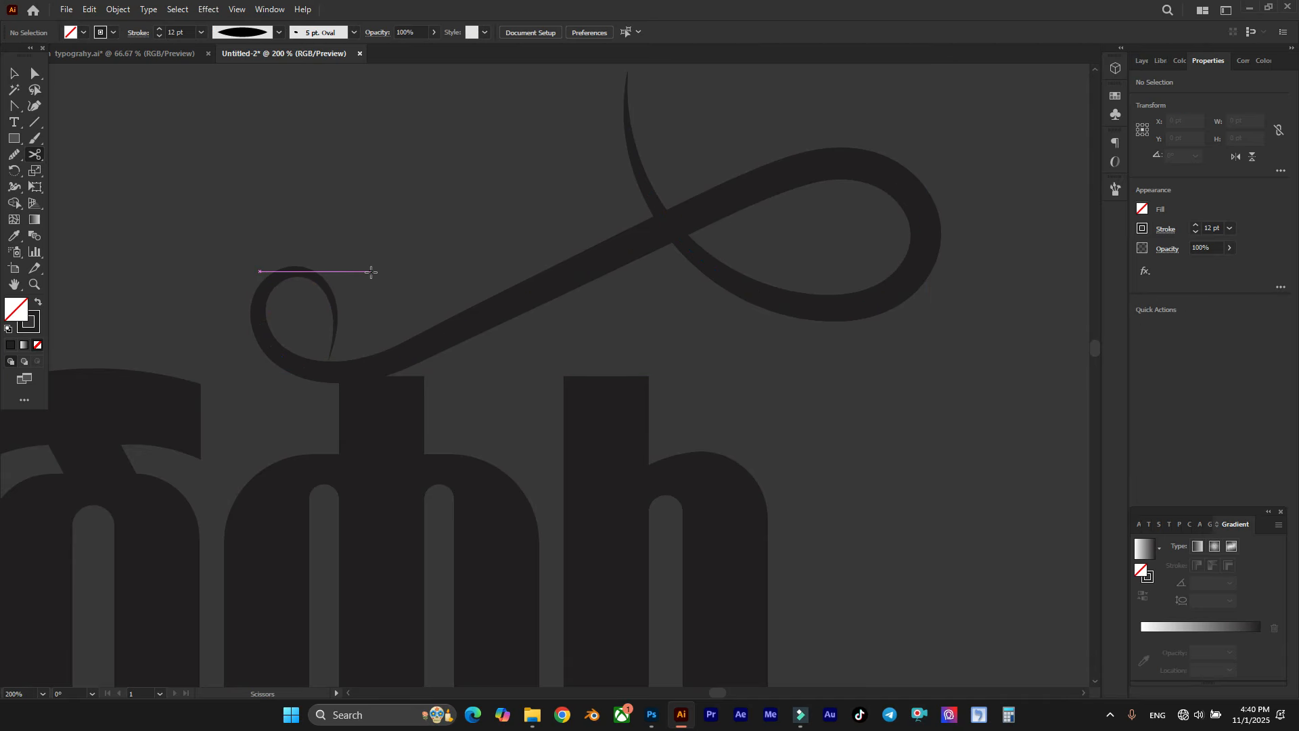
Step: Cut the front copy on the lower outer curve of the large loop and remove the section running to the upper tip
{"action": "left_click", "coordinate": [894, 290]}
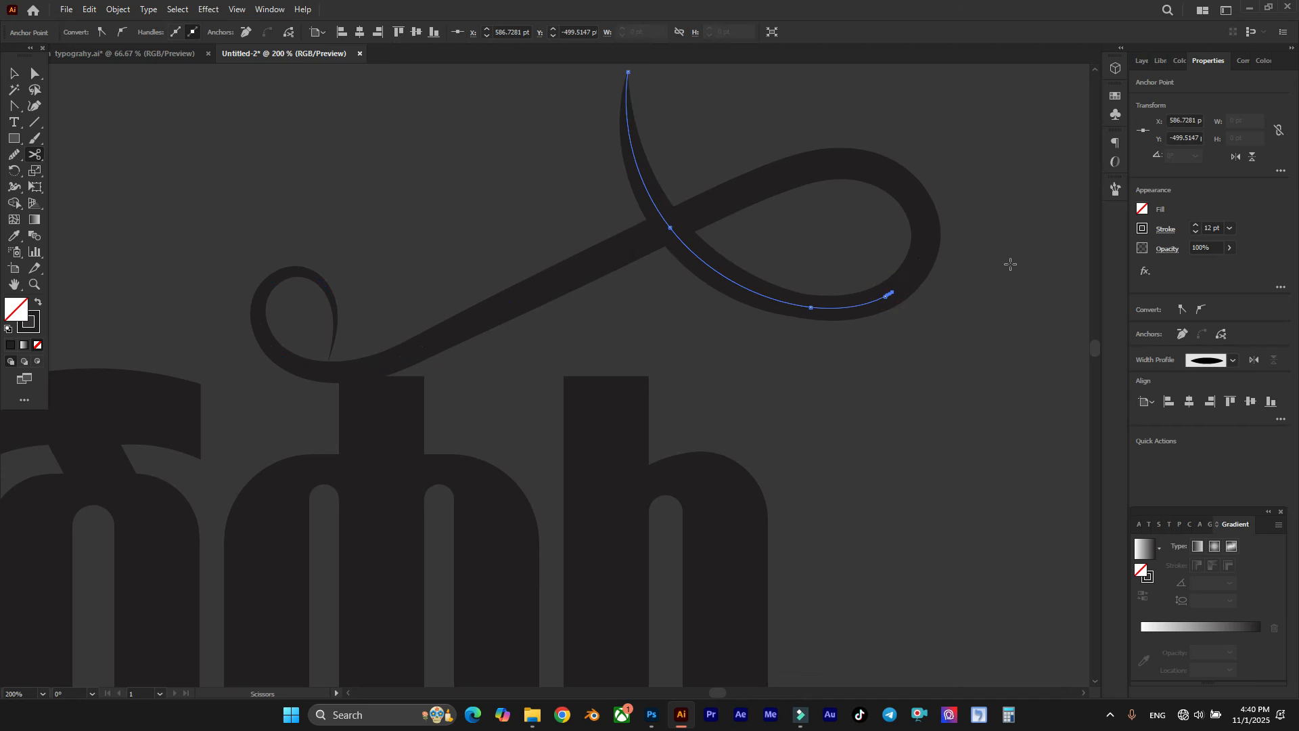
{"action": "key", "text": "ctrl+shift+a"}
{"action": "key", "text": "v"}
Step: Set the stroke of the original full flourish path to 0 pt
{"action": "left_click", "coordinate": [612, 132]}
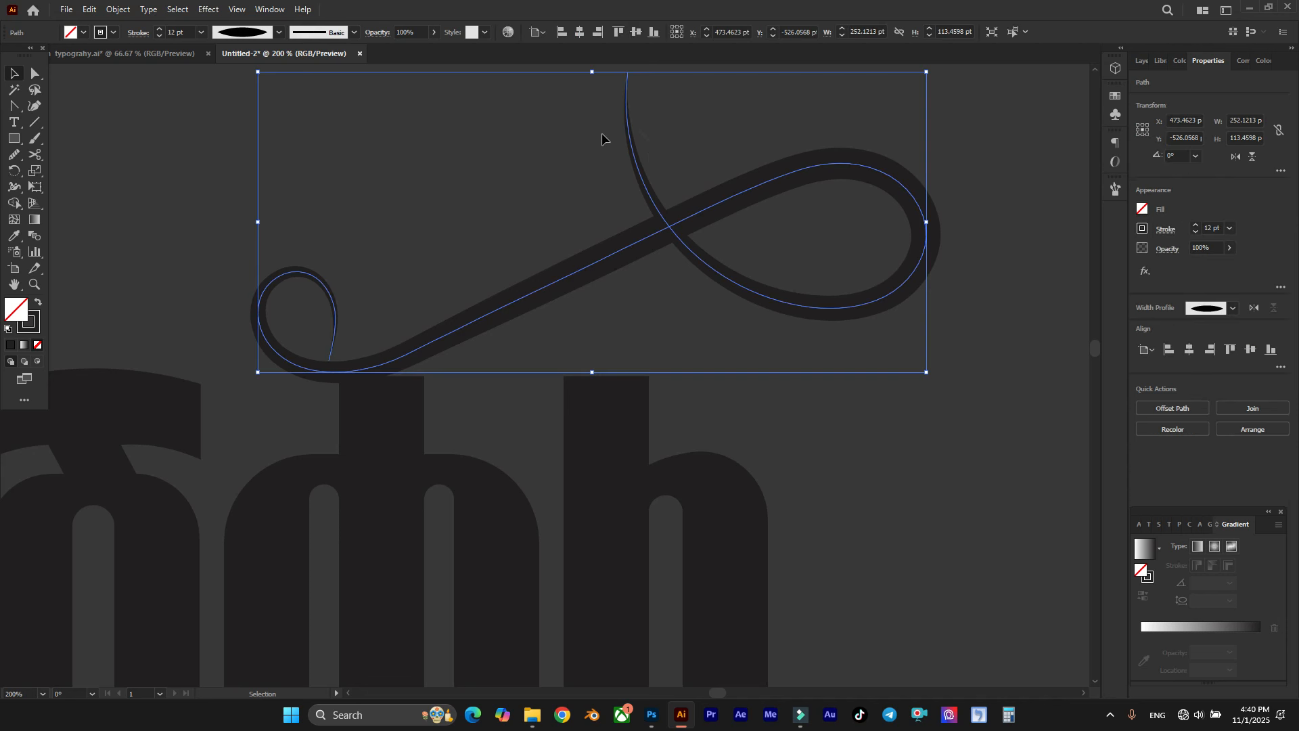
{"action": "left_click", "coordinate": [179, 32]}
{"action": "type", "text": "0"}
{"action": "key", "text": "Return"}
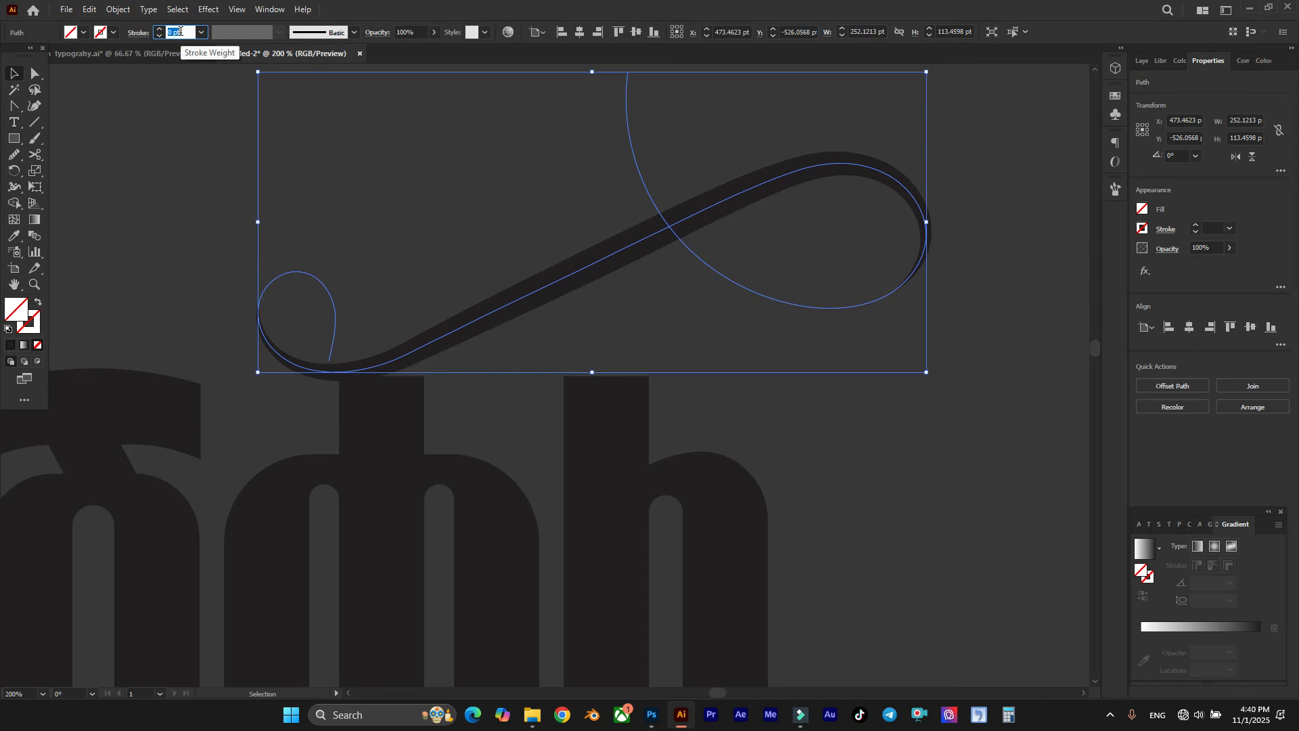
{"action": "left_click", "coordinate": [368, 202]}
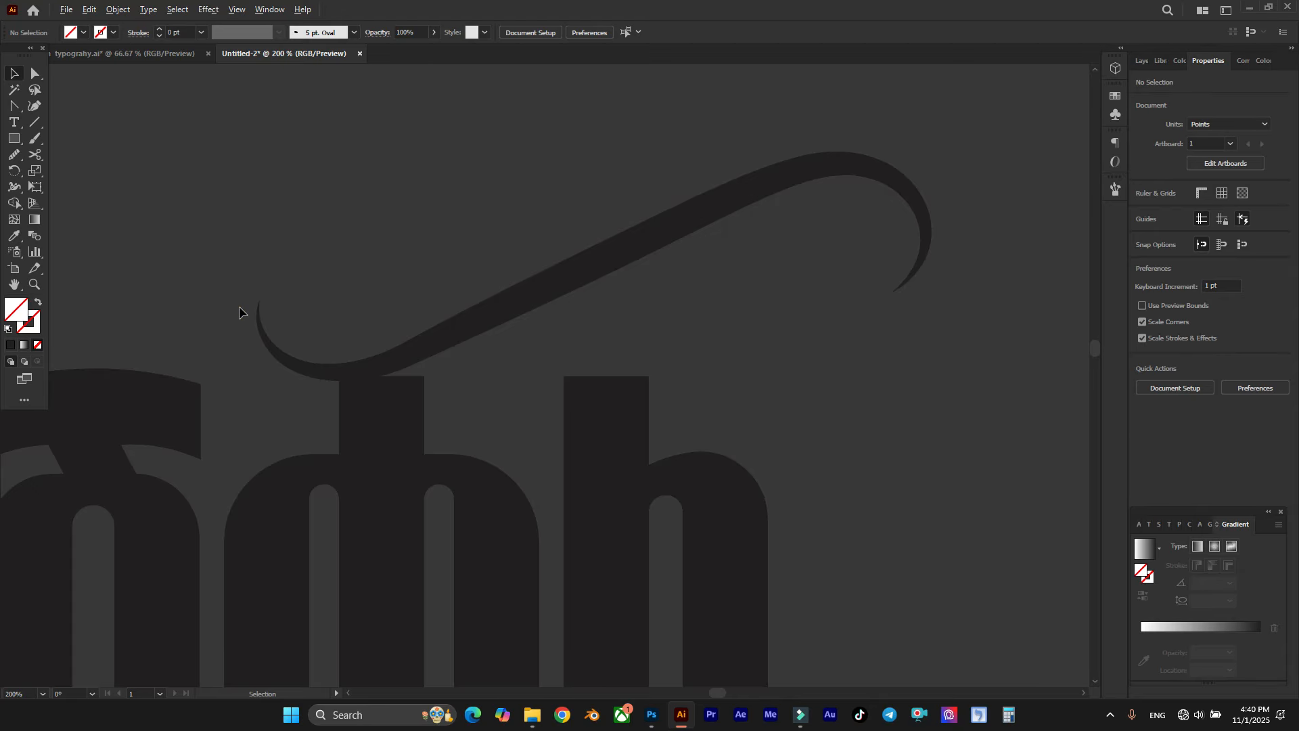
Step: Set the stroke of the original full flourish path to 0.5 pt
{"action": "scroll", "coordinate": [238, 311], "scroll_direction": "up", "scroll_amount": 1}
{"action": "left_click", "coordinate": [368, 308]}
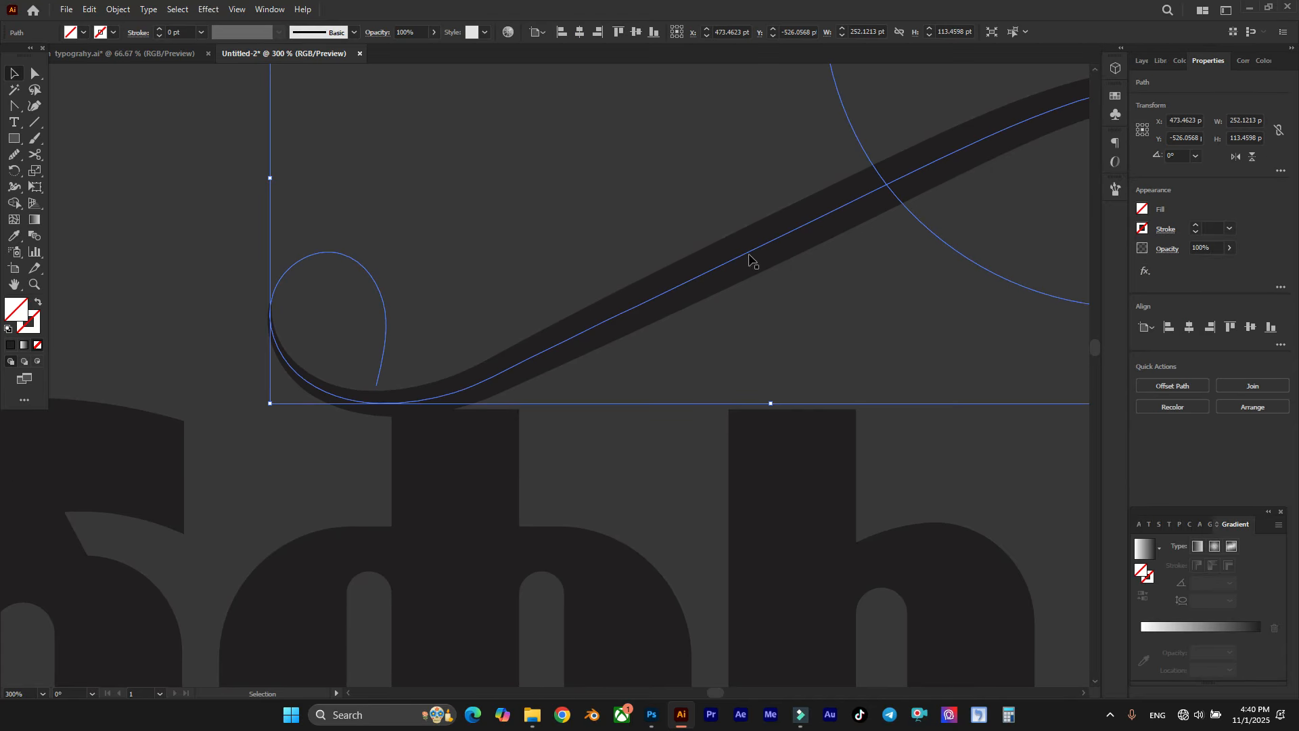
{"action": "left_click", "coordinate": [220, 160]}
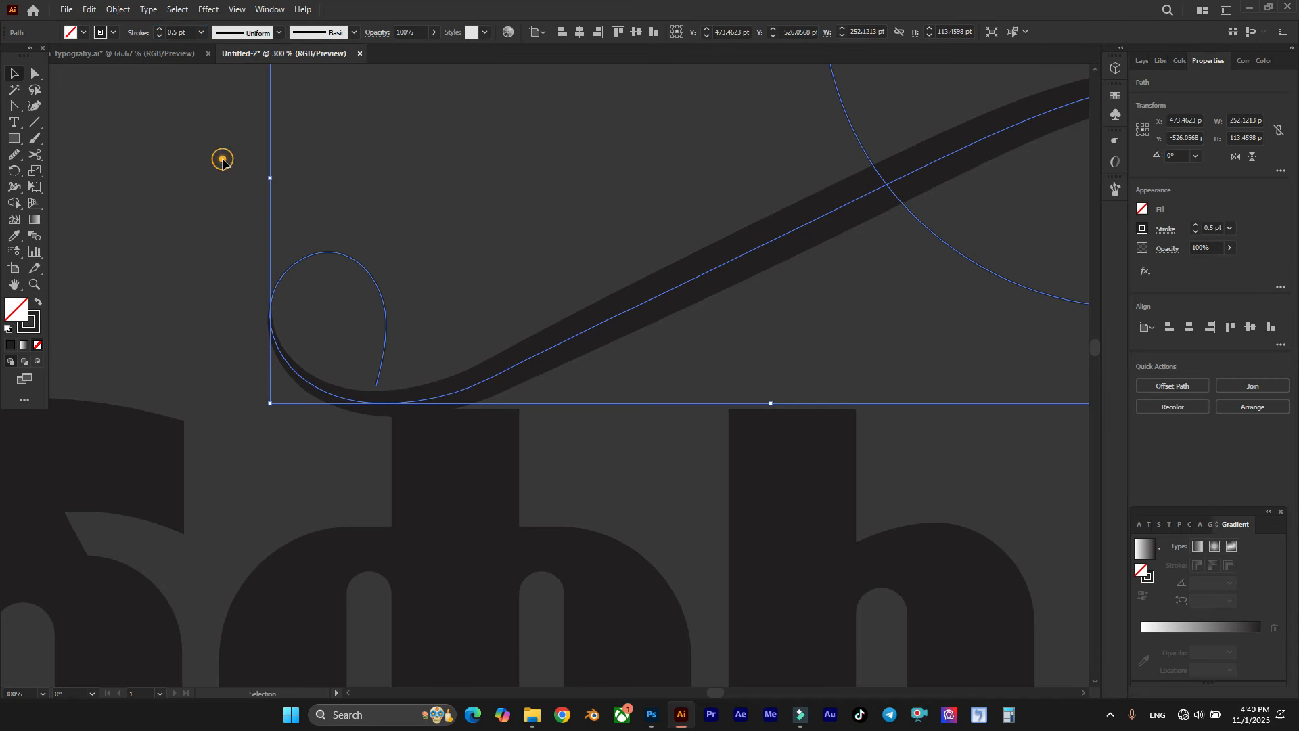
{"action": "scroll", "coordinate": [373, 226], "scroll_direction": "down", "scroll_amount": 2}
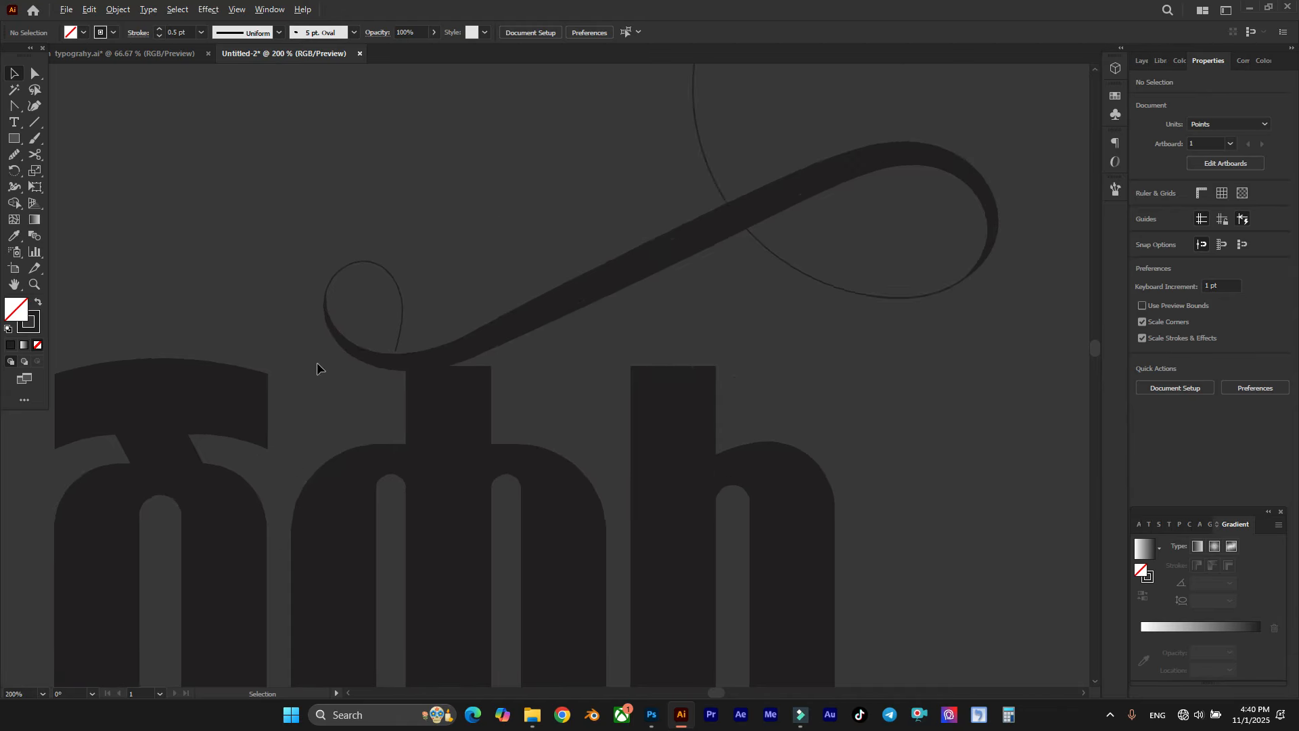
Step: Apply Width Profile 1 to the thin full flourish path
{"action": "scroll", "coordinate": [317, 363], "scroll_direction": "up", "scroll_amount": 4}
{"action": "left_click_drag", "start_coordinate": [595, 168], "coordinate": [485, 224]}
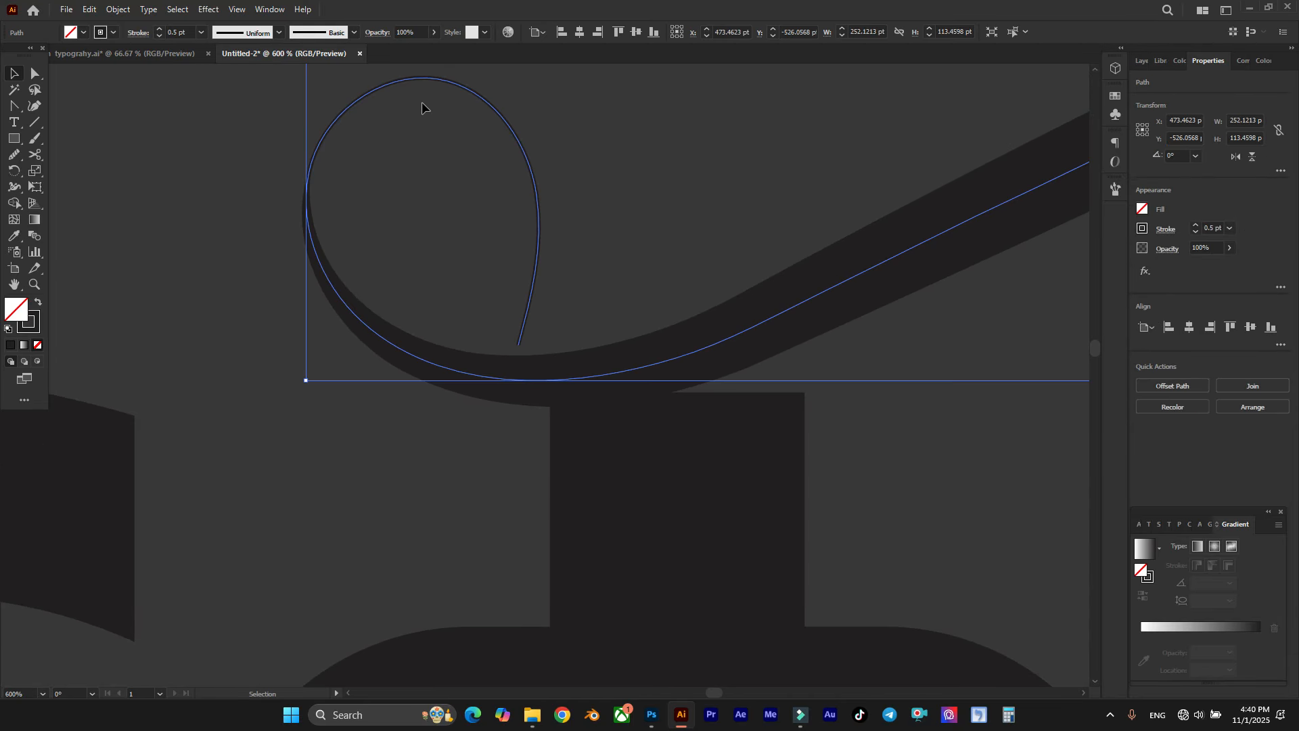
{"action": "left_click", "coordinate": [249, 34]}
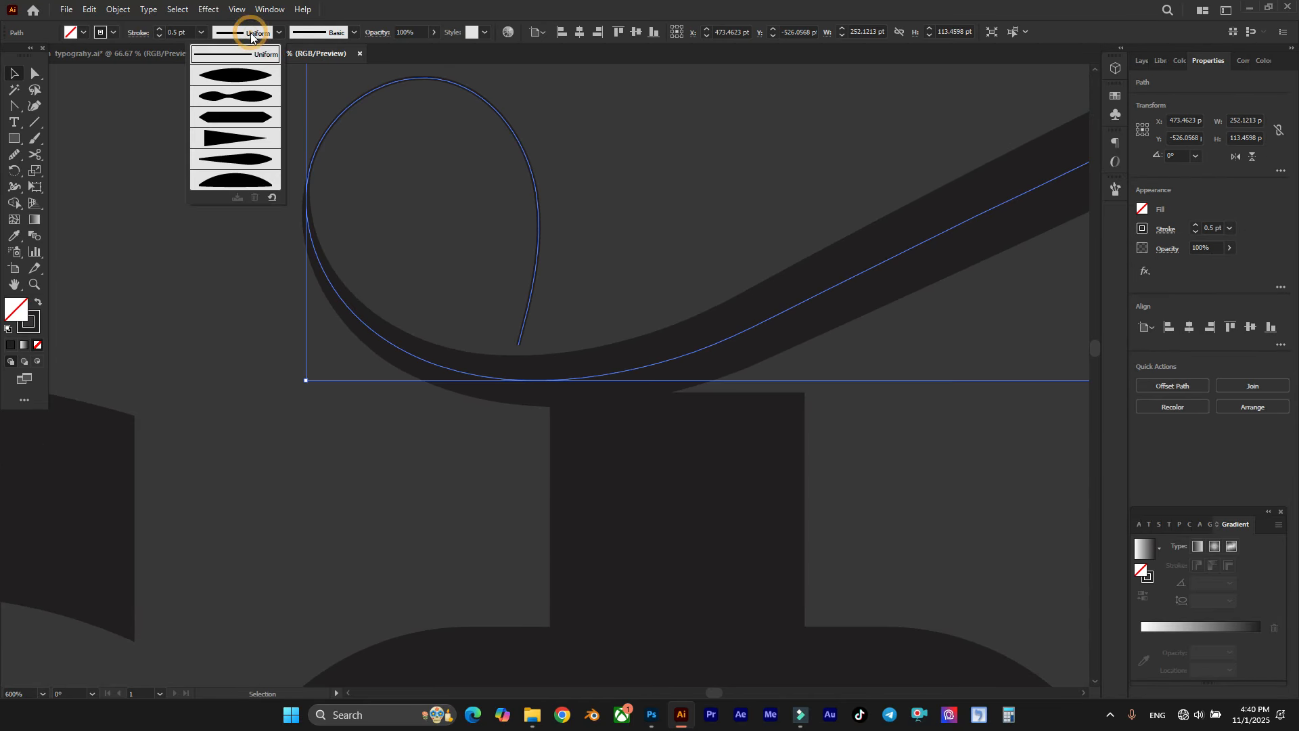
{"action": "left_click", "coordinate": [242, 79]}
{"action": "left_click", "coordinate": [494, 185]}
{"action": "scroll", "coordinate": [351, 302], "scroll_direction": "down", "scroll_amount": 3}
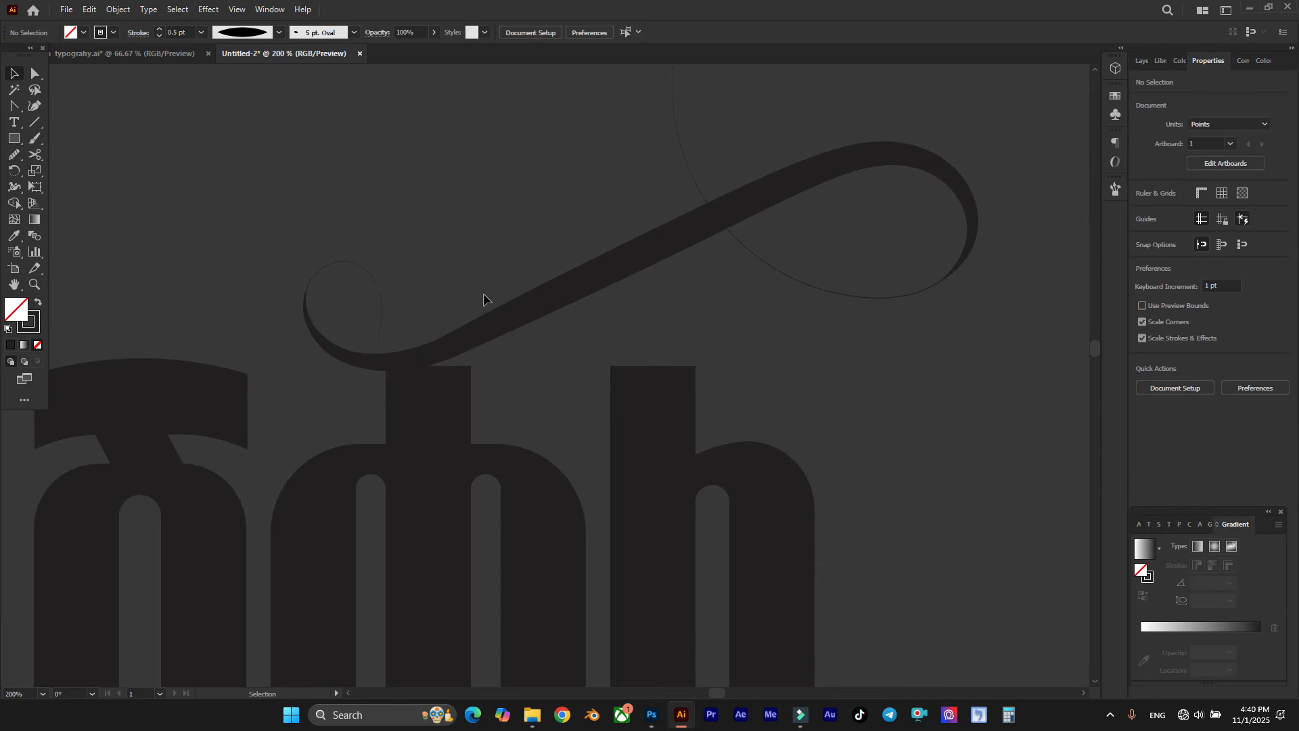
Step: Move the upper-left corner anchor of the middle letter's stem straight down so its top slants beneath the flourish
{"action": "scroll", "coordinate": [508, 141], "scroll_direction": "up", "scroll_amount": 2}
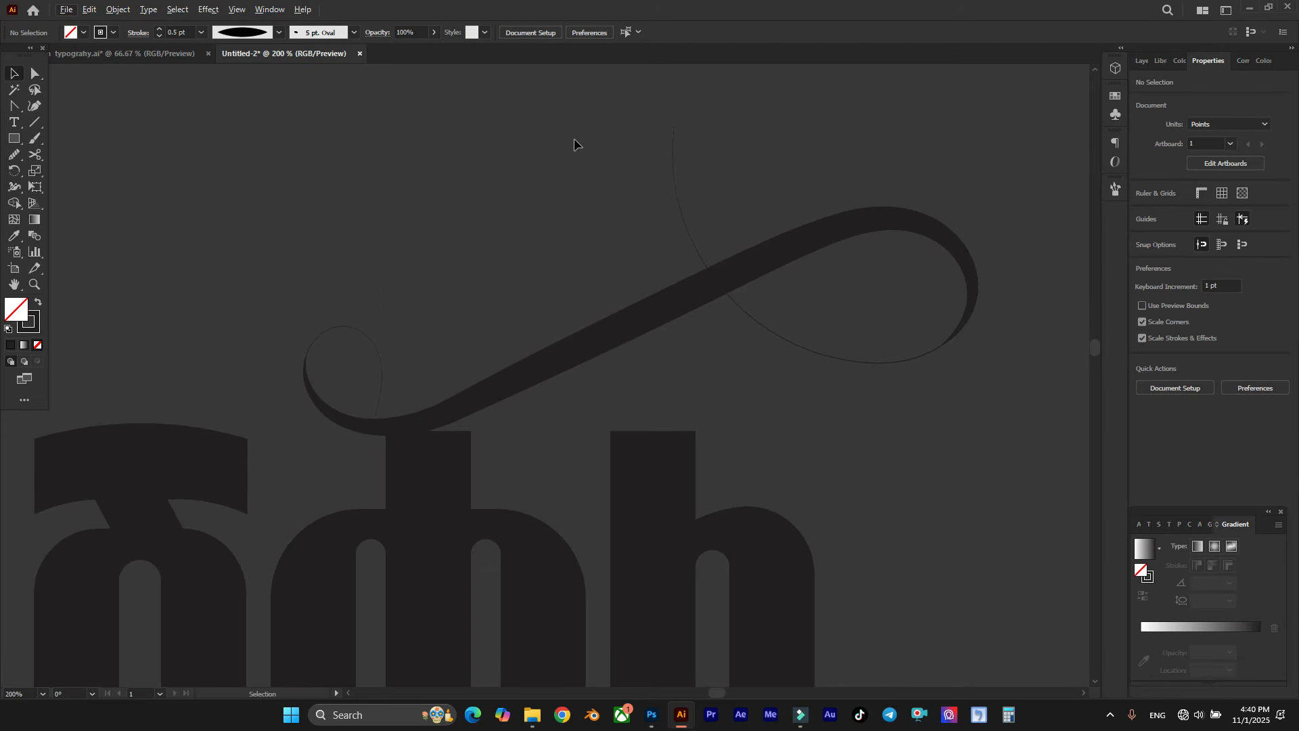
{"action": "scroll", "coordinate": [706, 158], "scroll_direction": "right", "scroll_amount": 1}
{"action": "scroll", "coordinate": [765, 168], "scroll_direction": "down", "scroll_amount": 2}
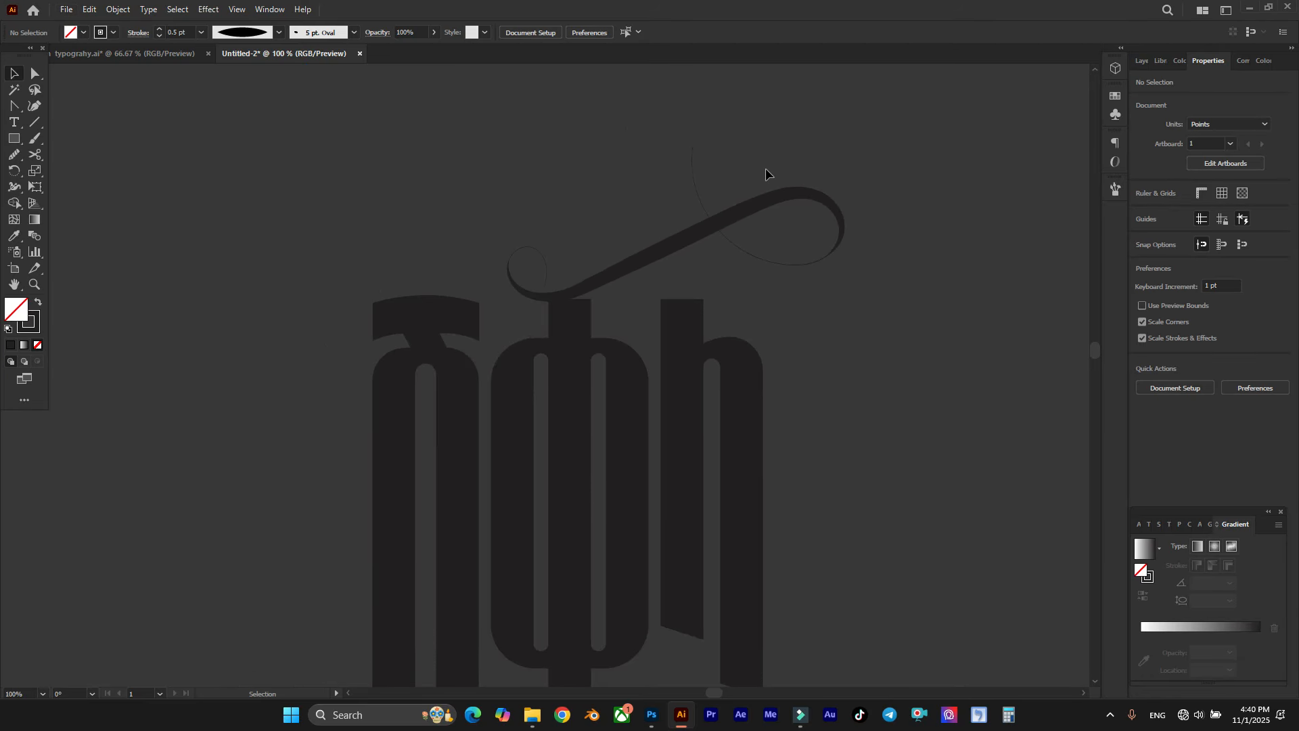
{"action": "scroll", "coordinate": [669, 179], "scroll_direction": "down", "scroll_amount": 2}
{"action": "key", "text": "a"}
{"action": "scroll", "coordinate": [568, 280], "scroll_direction": "up", "scroll_amount": 5}
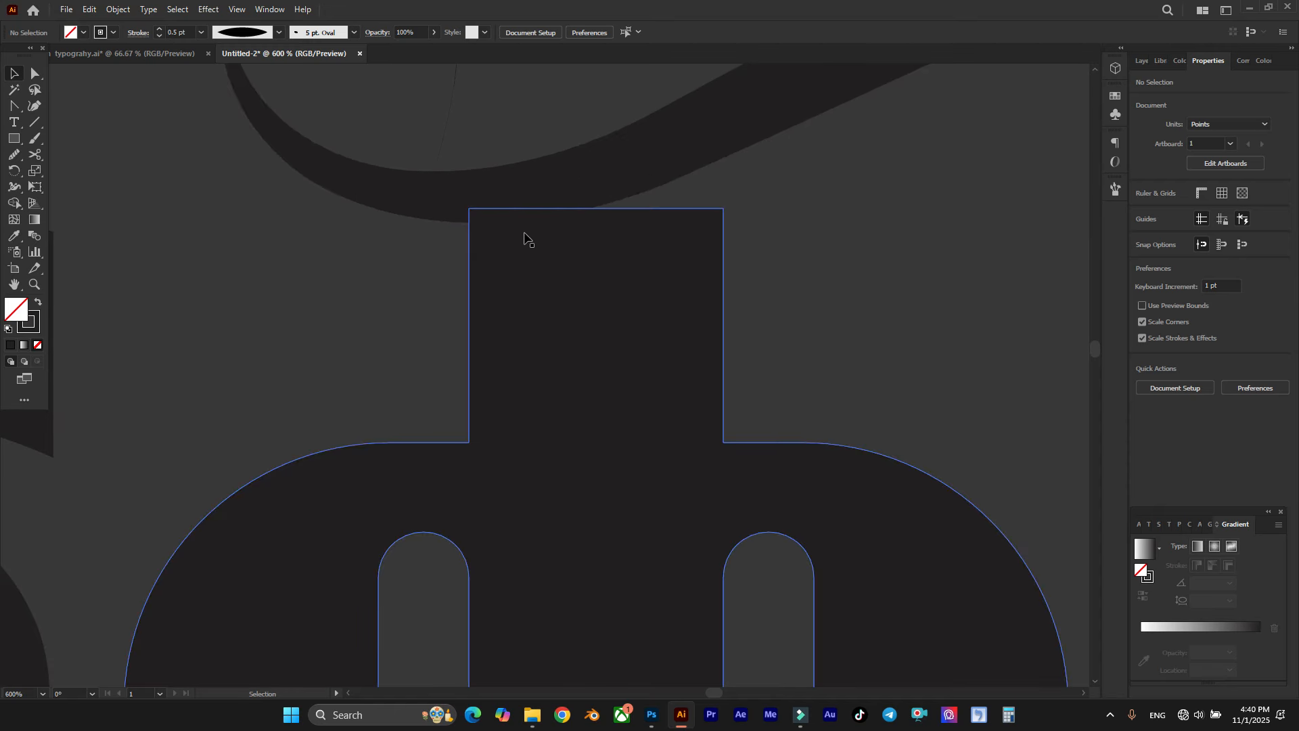
{"action": "left_click", "coordinate": [495, 243]}
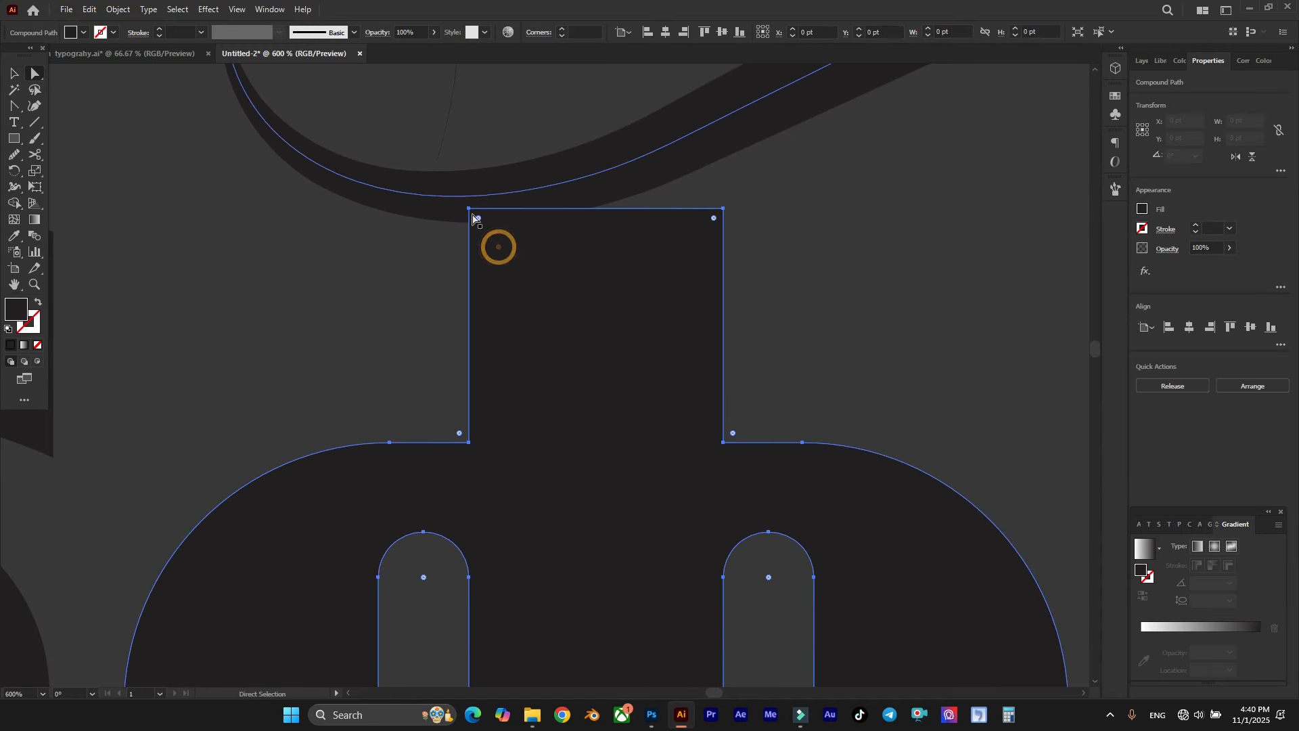
{"action": "left_click", "coordinate": [470, 209]}
{"action": "left_click_drag", "start_coordinate": [472, 216], "coordinate": [475, 261]}
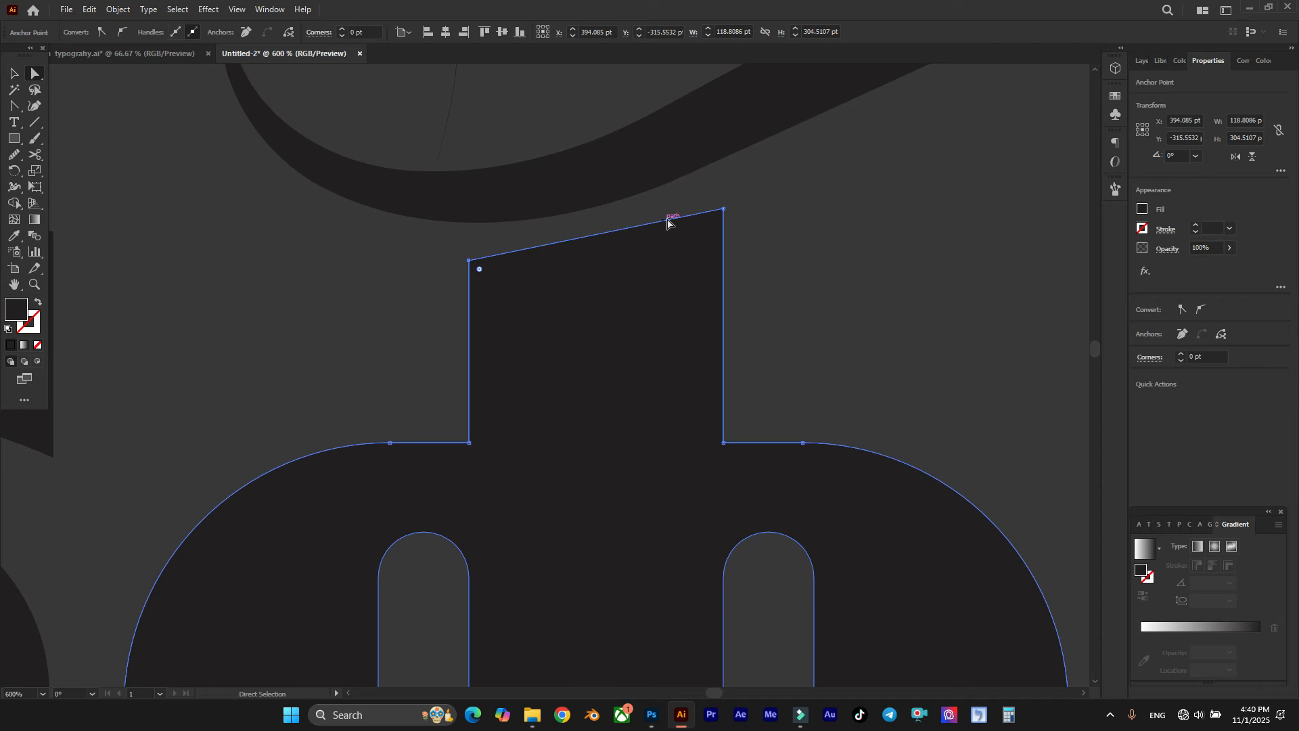
Step: Bend the slanted top edge of the middle letter's stem into a concave curve that follows the underside of the flourish
{"action": "left_click", "coordinate": [36, 108]}
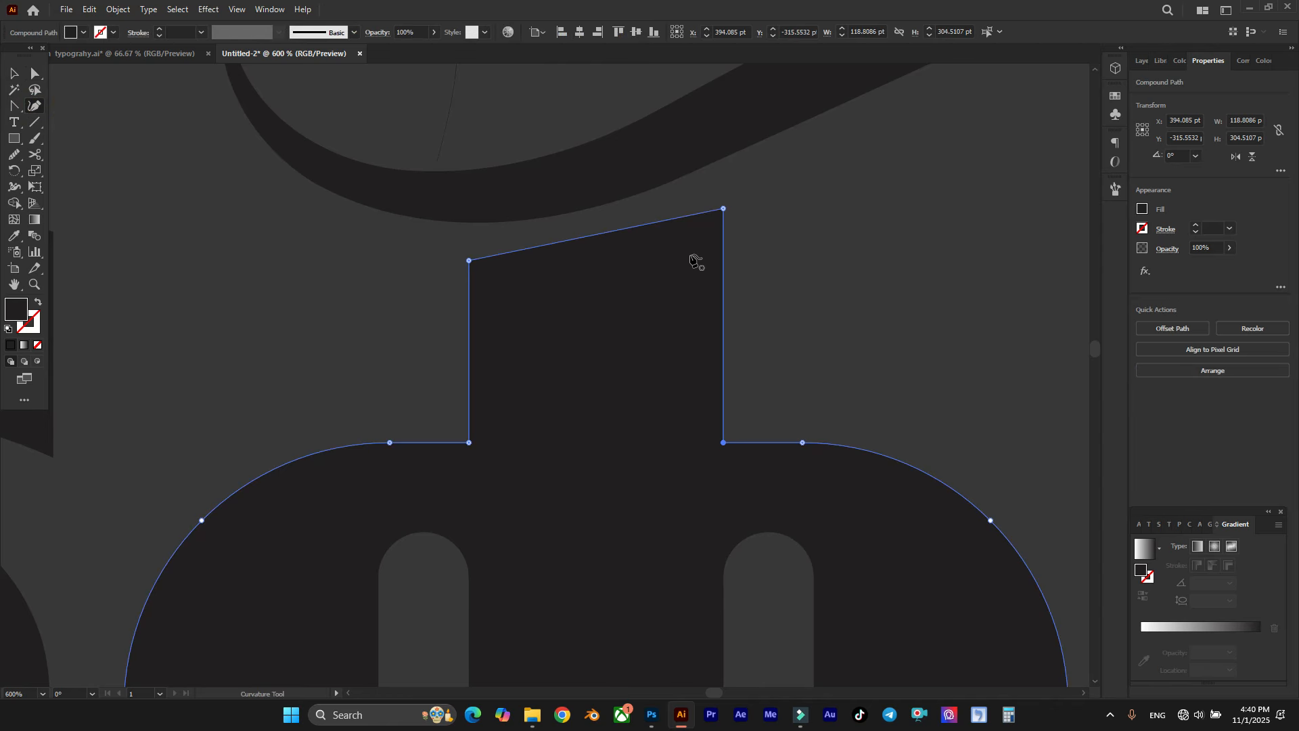
{"action": "left_click_drag", "start_coordinate": [566, 247], "coordinate": [542, 260]}
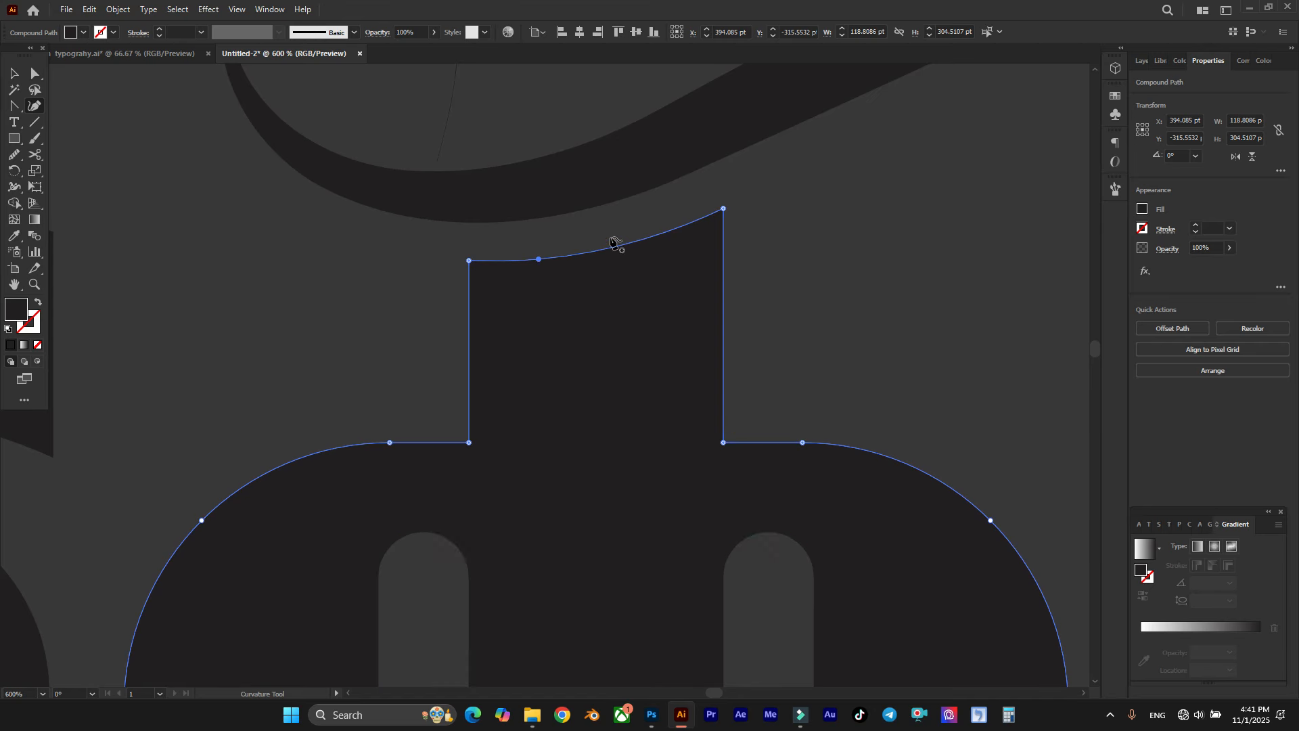
{"action": "key", "text": "a"}
{"action": "left_click_drag", "start_coordinate": [723, 209], "coordinate": [724, 208]}
{"action": "key", "text": "ctrl+z"}
{"action": "left_click", "coordinate": [723, 209]}
{"action": "key", "text": "ctrl+shift+a"}
{"action": "left_click_drag", "start_coordinate": [539, 261], "coordinate": [624, 241]}
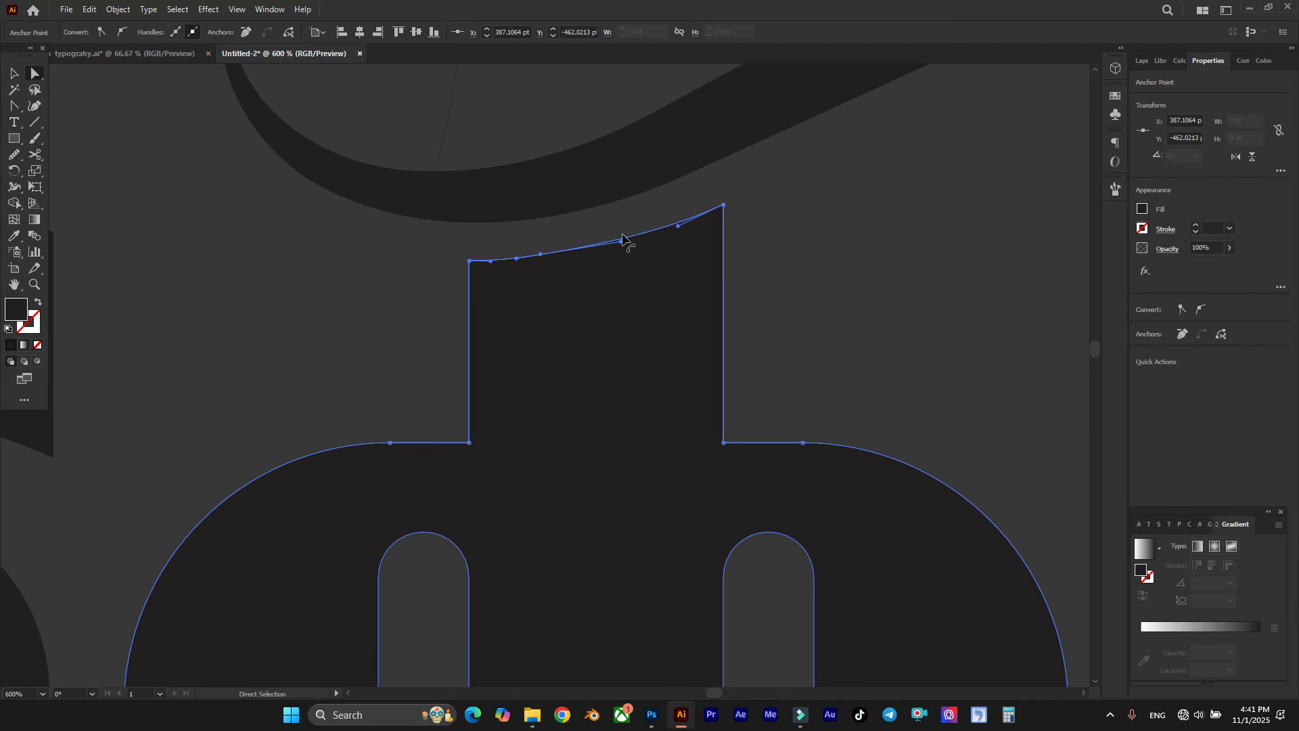
{"action": "left_click", "coordinate": [624, 218]}
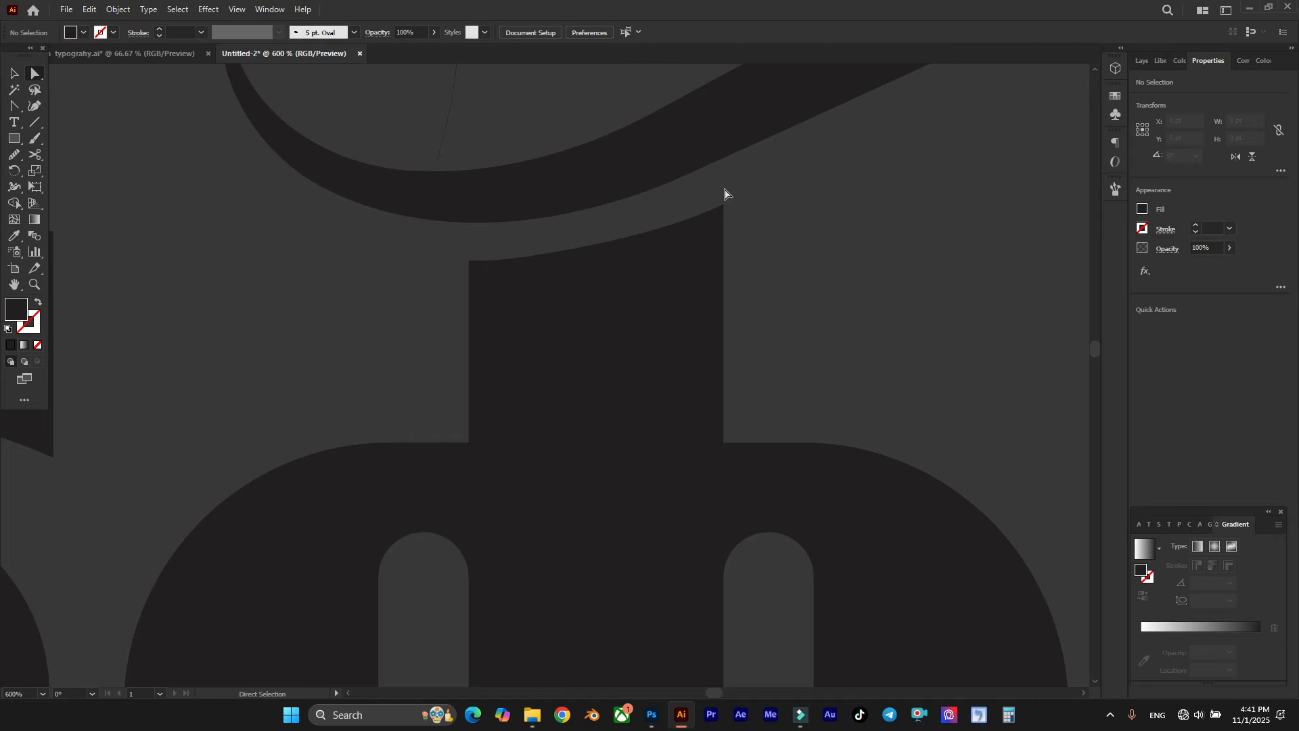
Step: Expand the appearance of the thick 12 pt flourish stroke into a filled shape
{"action": "scroll", "coordinate": [725, 195], "scroll_direction": "down", "scroll_amount": 7}
{"action": "scroll", "coordinate": [729, 180], "scroll_direction": "up", "scroll_amount": 3}
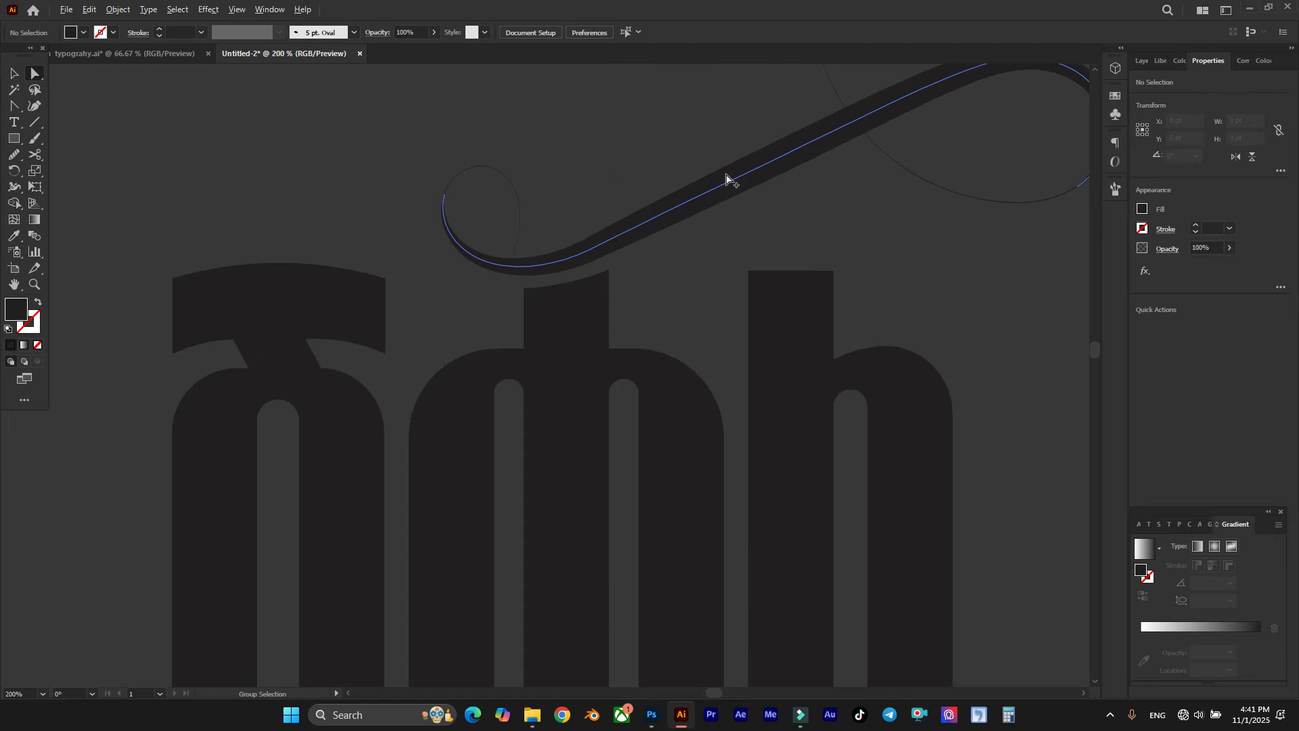
{"action": "scroll", "coordinate": [639, 245], "scroll_direction": "up", "scroll_amount": 1}
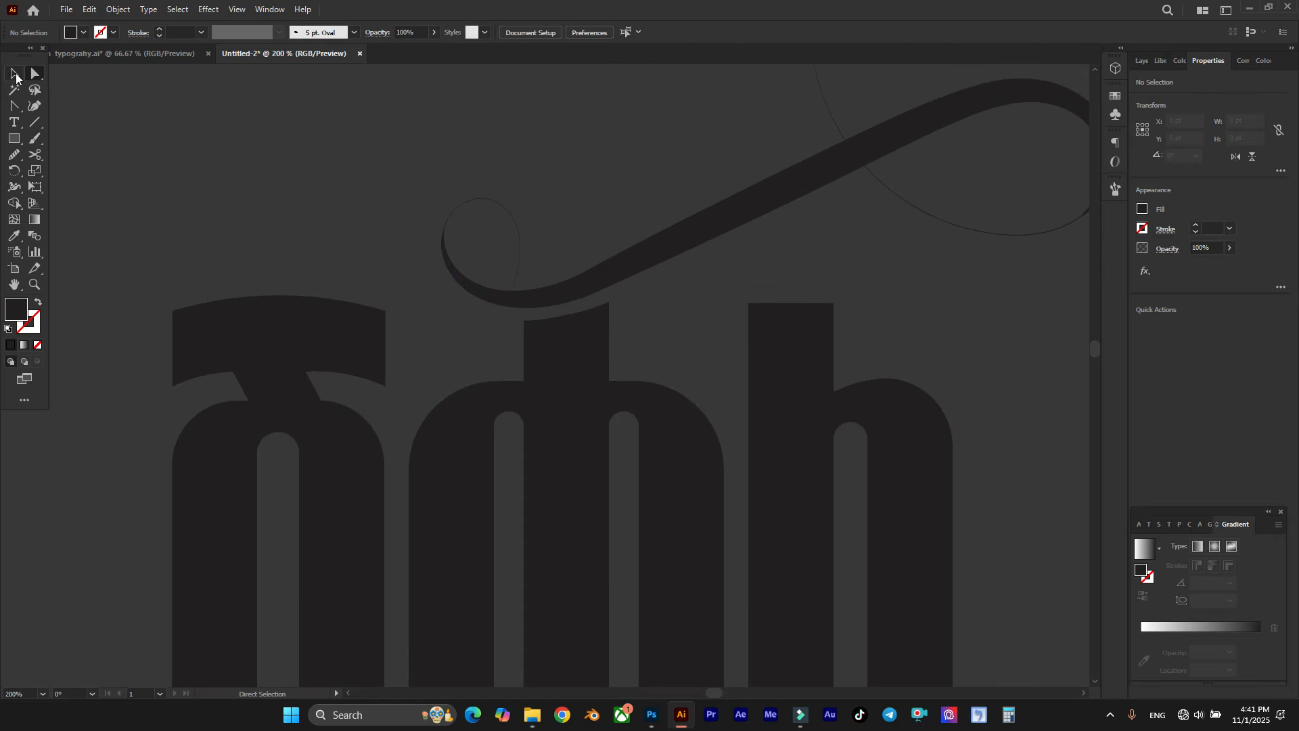
{"action": "left_click", "coordinate": [15, 73]}
{"action": "scroll", "coordinate": [601, 261], "scroll_direction": "up", "scroll_amount": 1}
{"action": "left_click", "coordinate": [598, 270]}
{"action": "left_click_drag", "start_coordinate": [598, 270], "coordinate": [676, 295]}
{"action": "key", "text": "ctrl+z"}
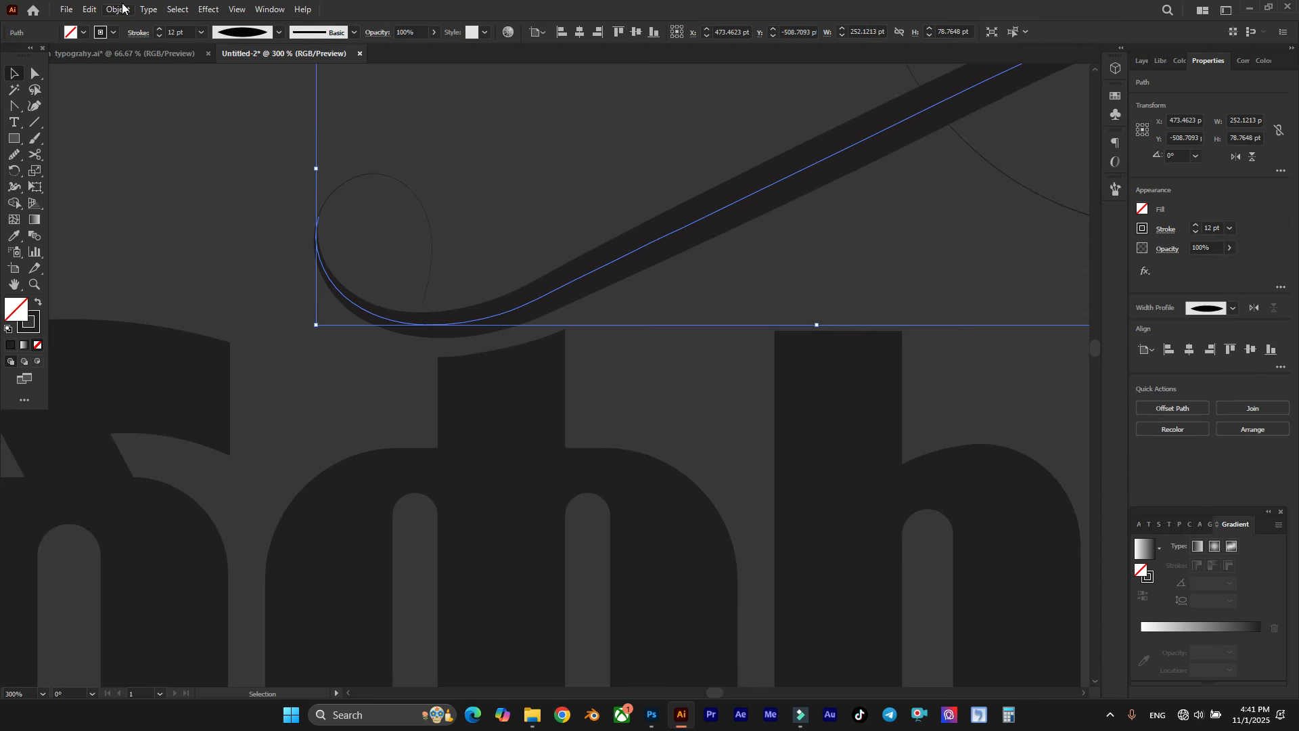
{"action": "left_click", "coordinate": [119, 9]}
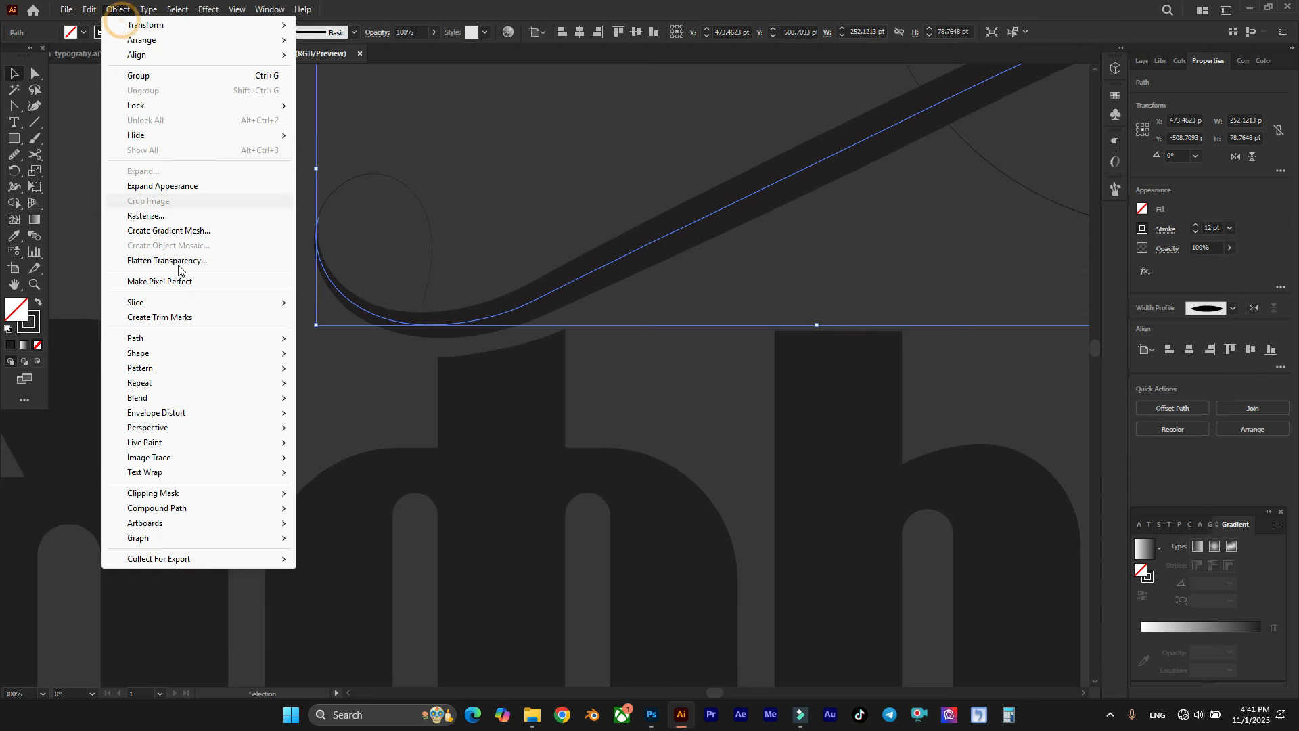
{"action": "left_click", "coordinate": [201, 187]}
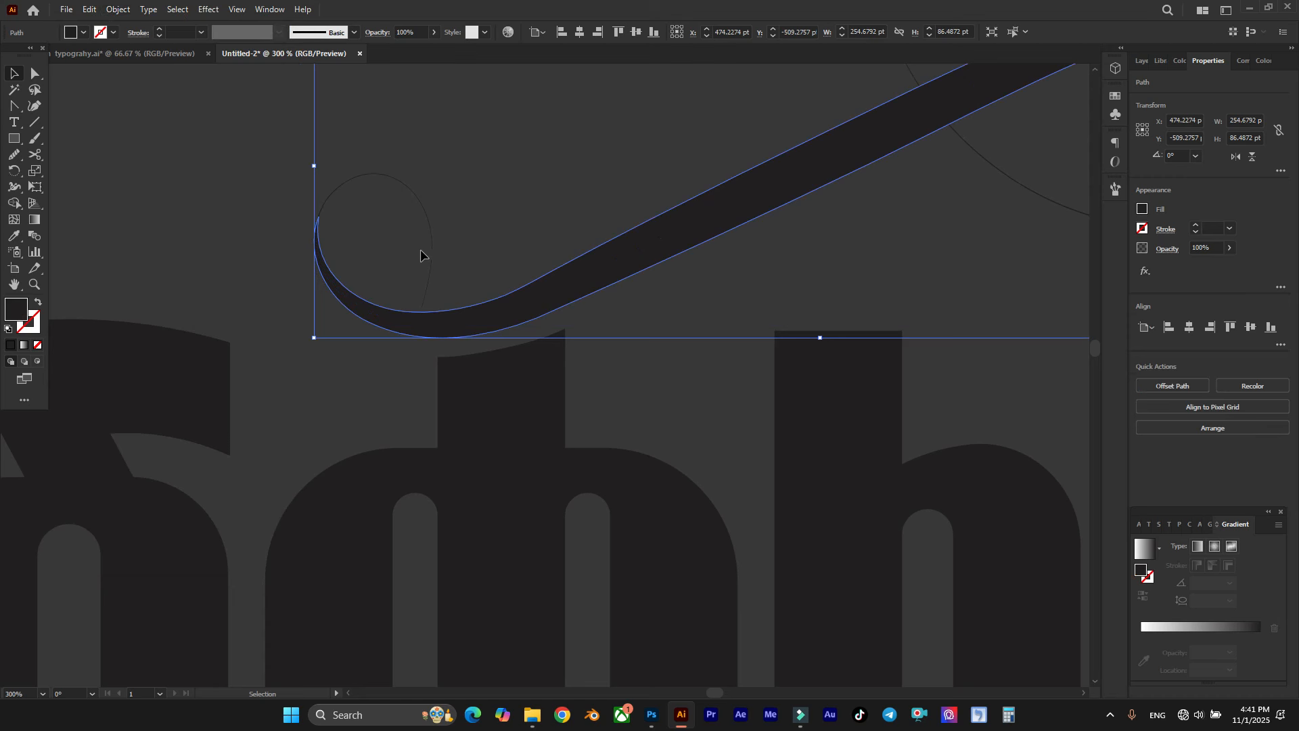
{"action": "scroll", "coordinate": [420, 248], "scroll_direction": "down", "scroll_amount": 1}
{"action": "scroll", "coordinate": [452, 254], "scroll_direction": "right", "scroll_amount": 1}
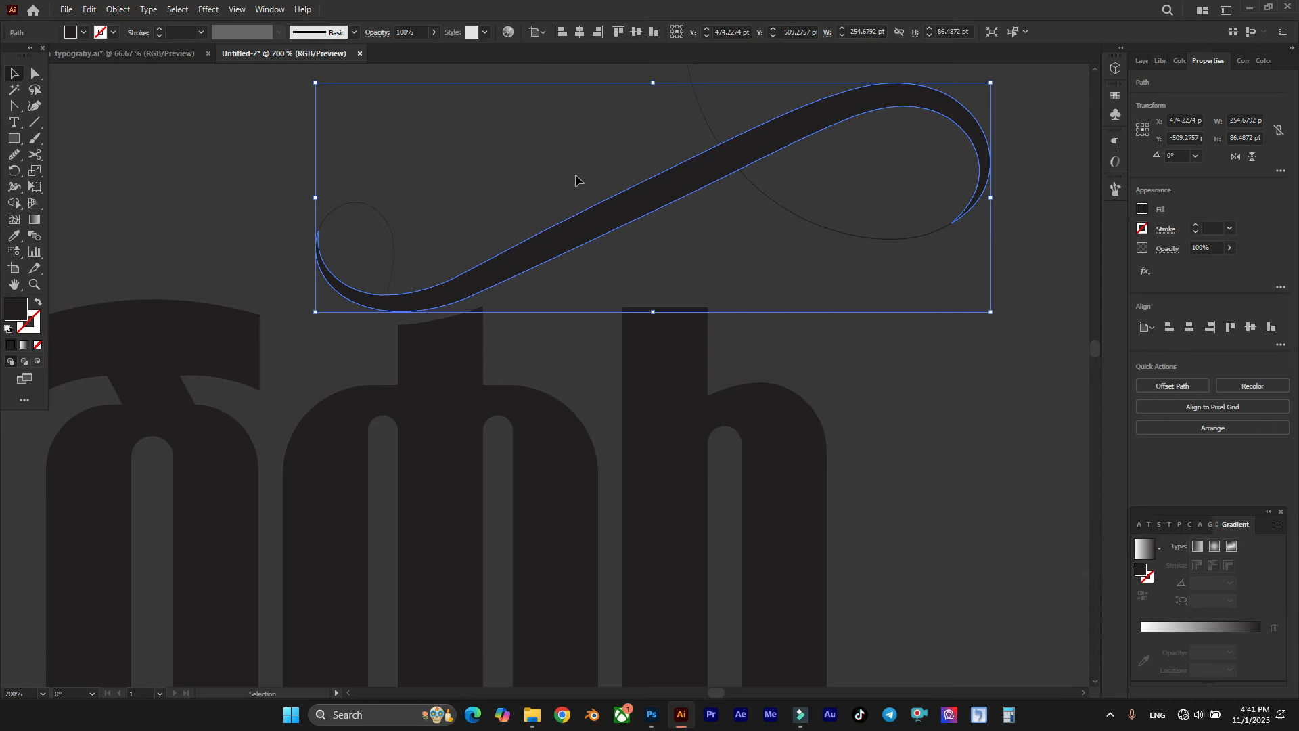
{"action": "left_click", "coordinate": [503, 165]}
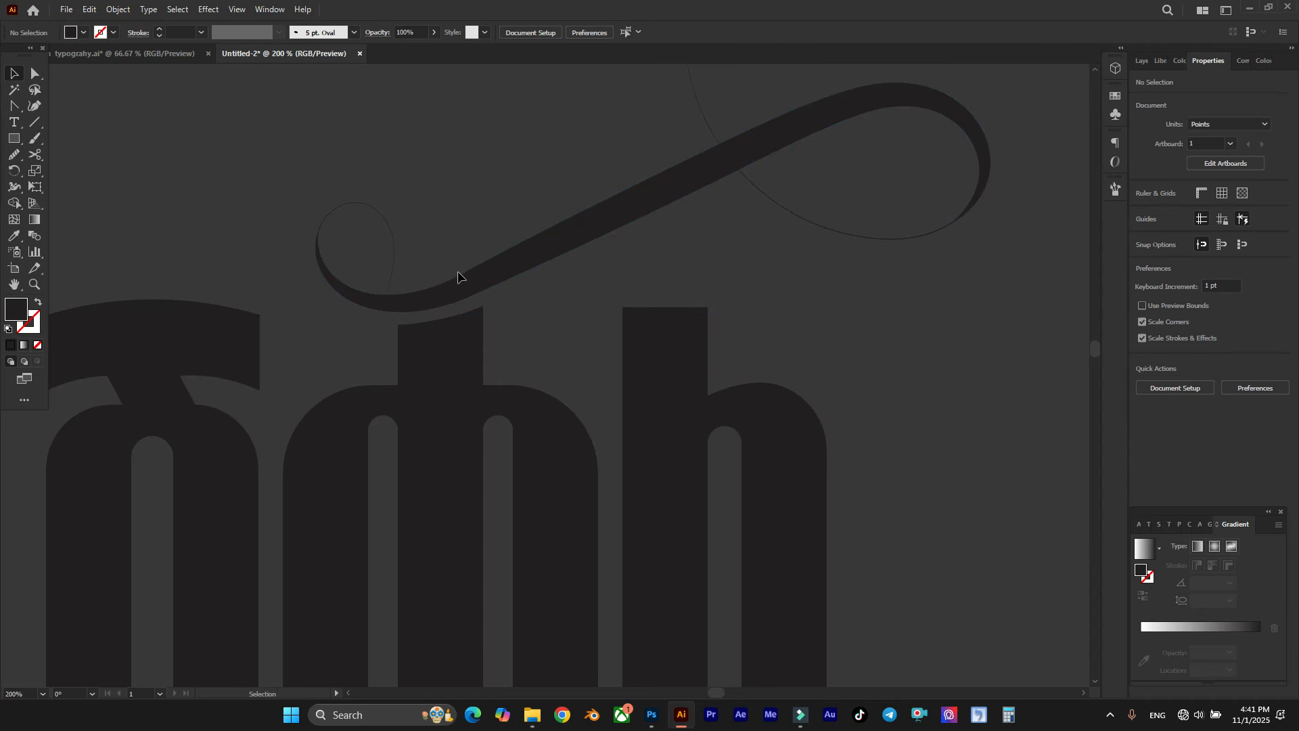
Step: Raise the curved top edge of the middle letter's stem slightly closer to the flourish
{"action": "scroll", "coordinate": [458, 277], "scroll_direction": "up", "scroll_amount": 1}
{"action": "scroll", "coordinate": [487, 337], "scroll_direction": "up", "scroll_amount": 2}
{"action": "key", "text": "a"}
{"action": "left_click", "coordinate": [252, 372]}
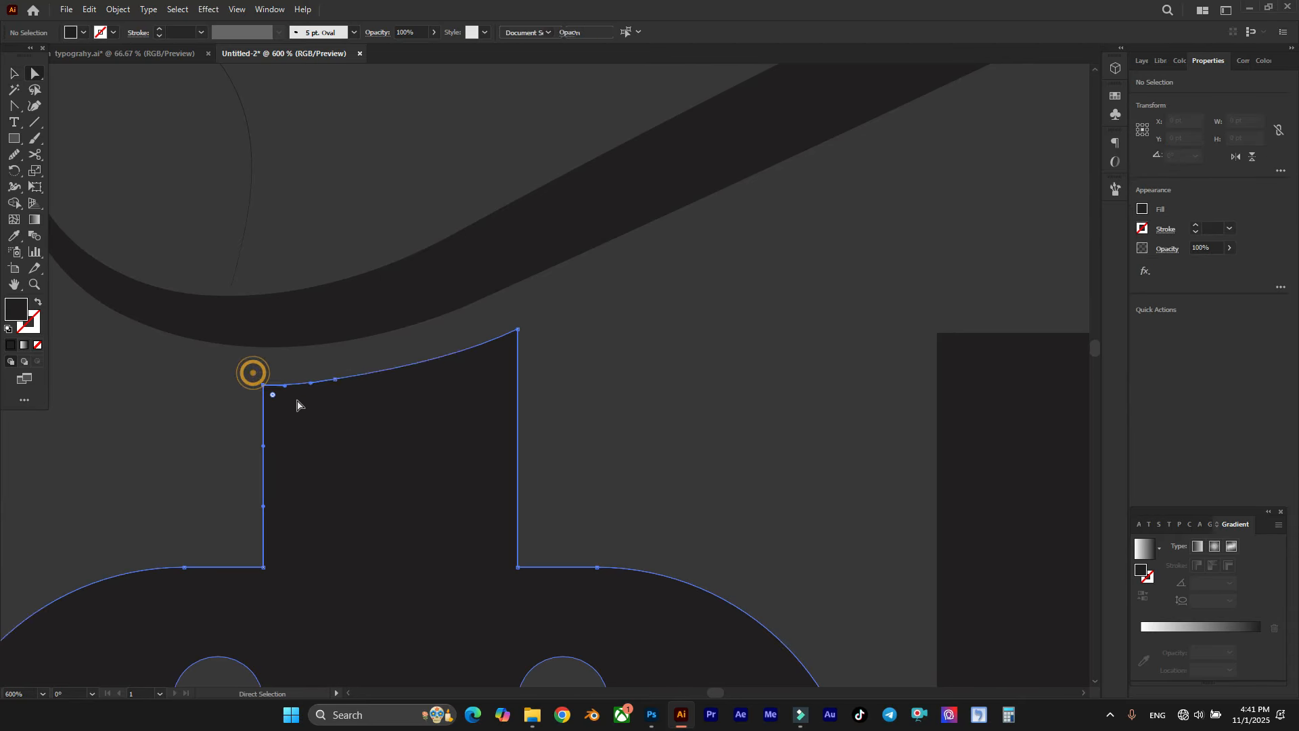
{"action": "left_click", "coordinate": [323, 379]}
{"action": "left_click", "coordinate": [517, 331]}
{"action": "left_click_drag", "start_coordinate": [516, 332], "coordinate": [517, 316]}
{"action": "left_click", "coordinate": [557, 299]}
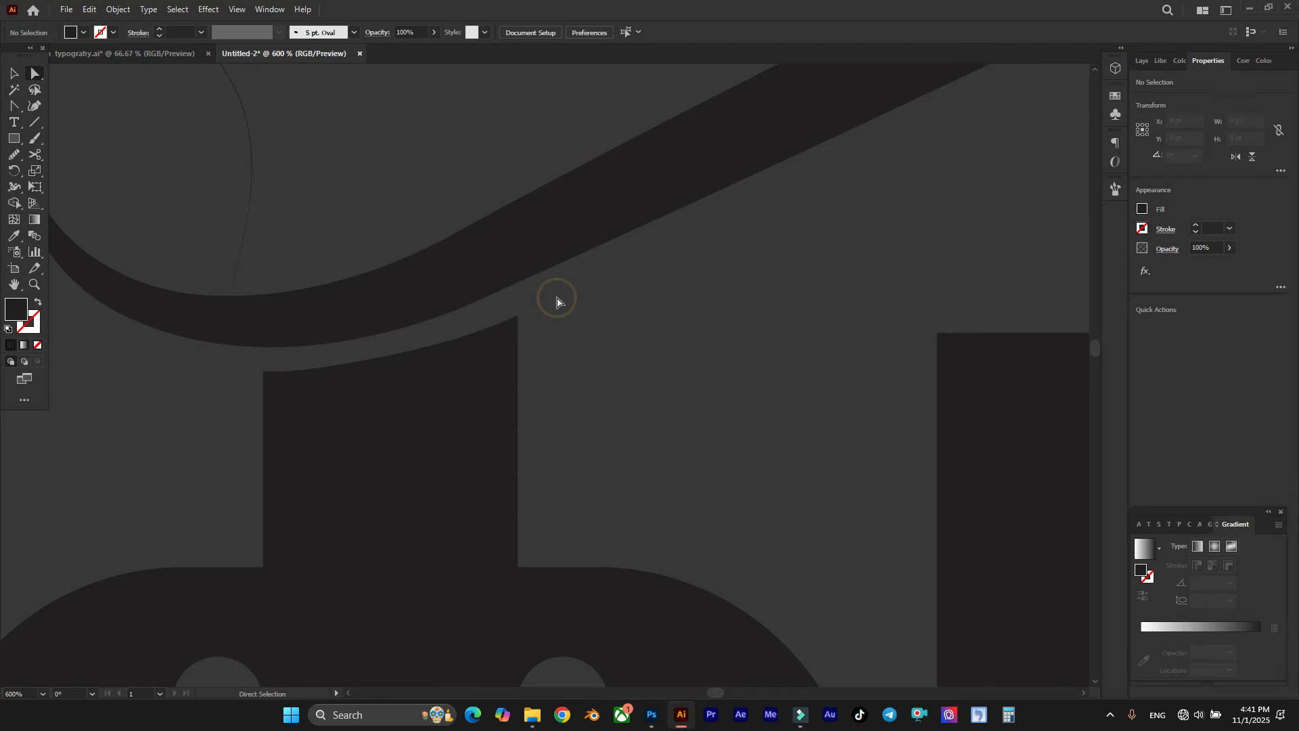
Step: Create an offset path of 4 pt with Miter joins around the expanded thick flourish
{"action": "key", "text": "v"}
{"action": "left_click", "coordinate": [464, 241]}
{"action": "left_click", "coordinate": [117, 9]}
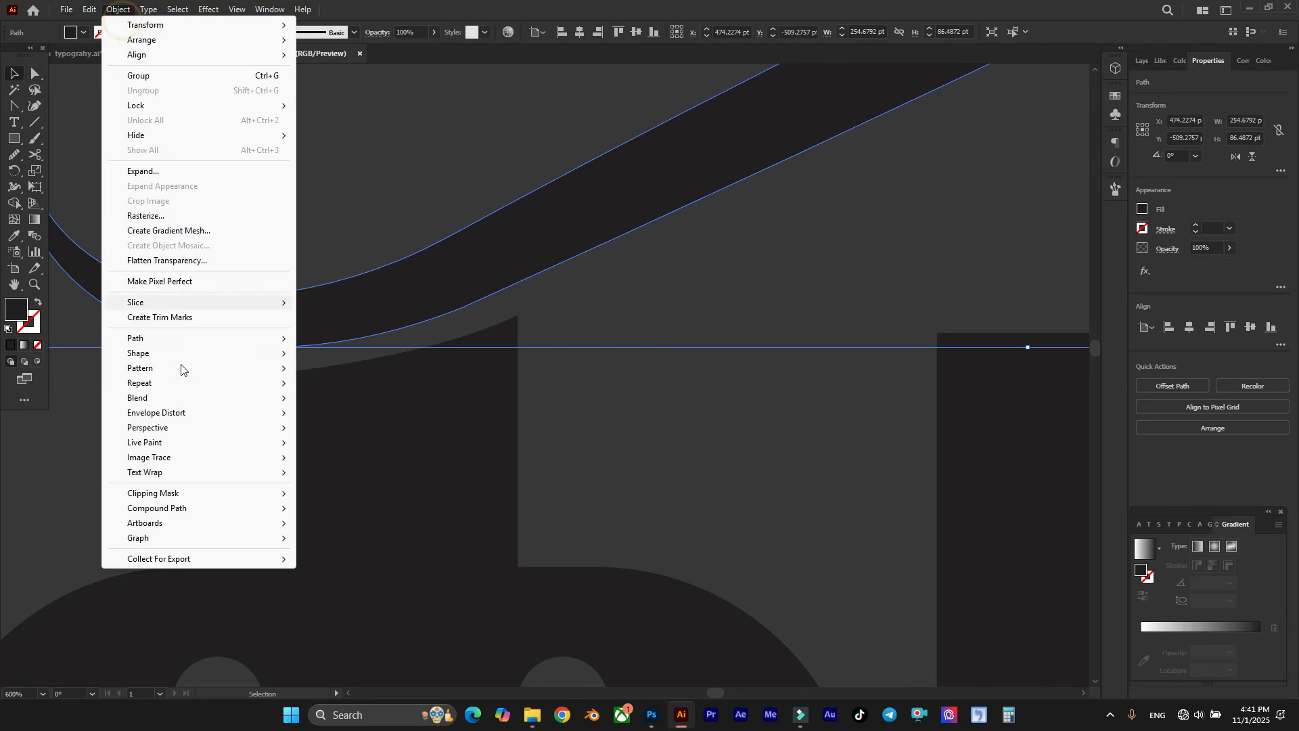
{"action": "mouse_move", "coordinate": [173, 339]}
{"action": "left_click", "coordinate": [357, 393]}
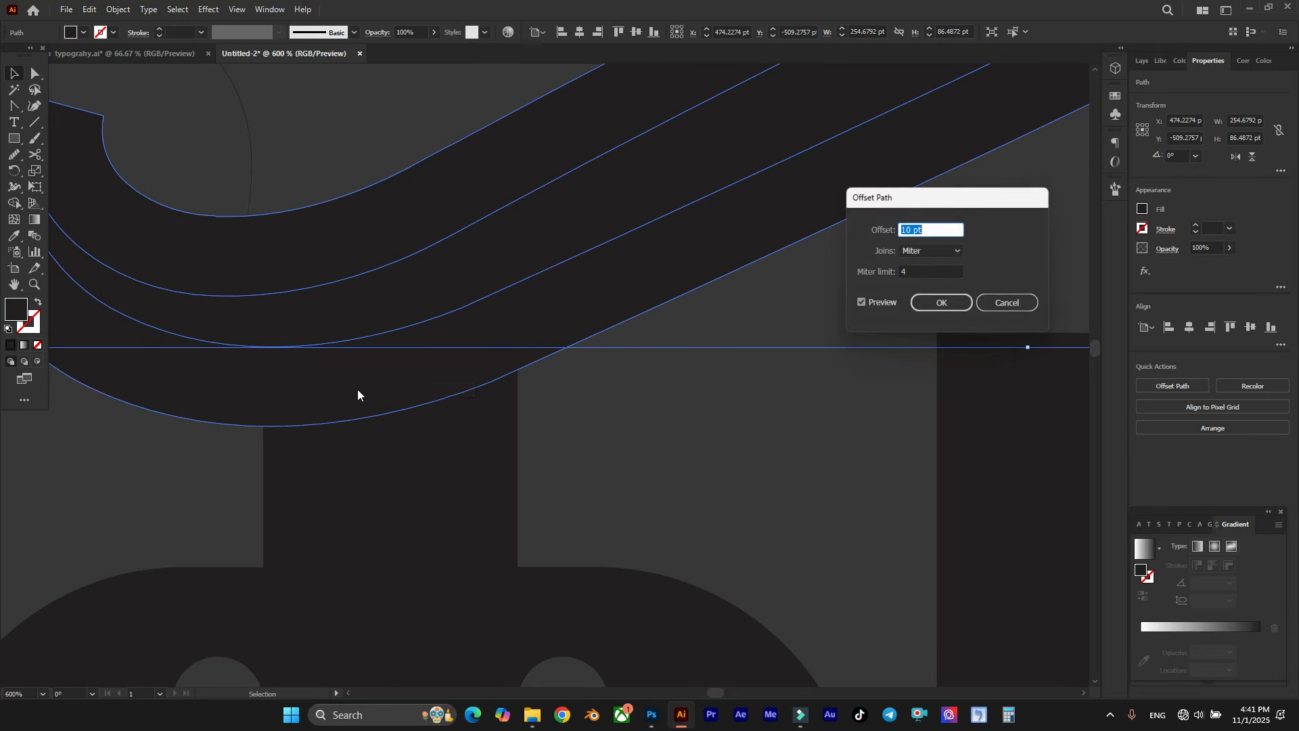
{"action": "key", "text": "Down"}
{"action": "key", "text": "Down"}
{"action": "key", "text": "Down"}
{"action": "key", "text": "Down"}
{"action": "key", "text": "Down"}
{"action": "key", "text": "Down"}
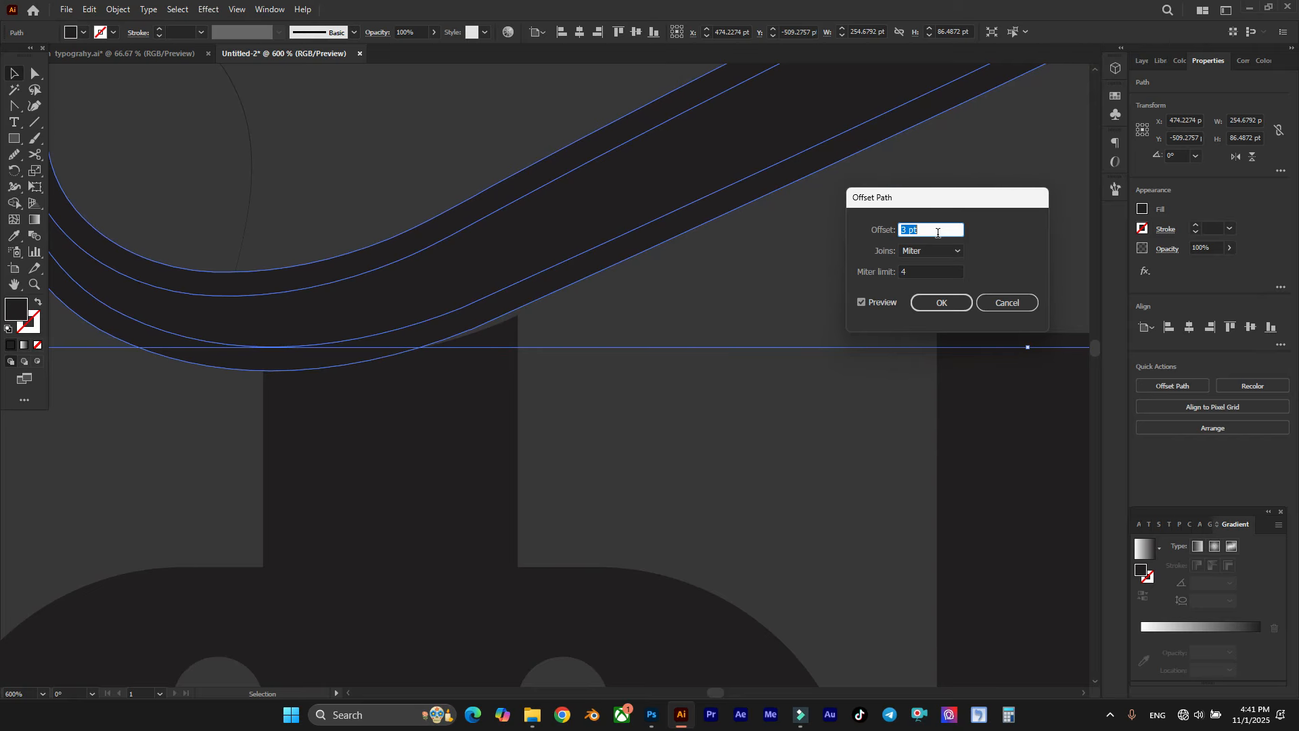
{"action": "left_click", "coordinate": [947, 301]}
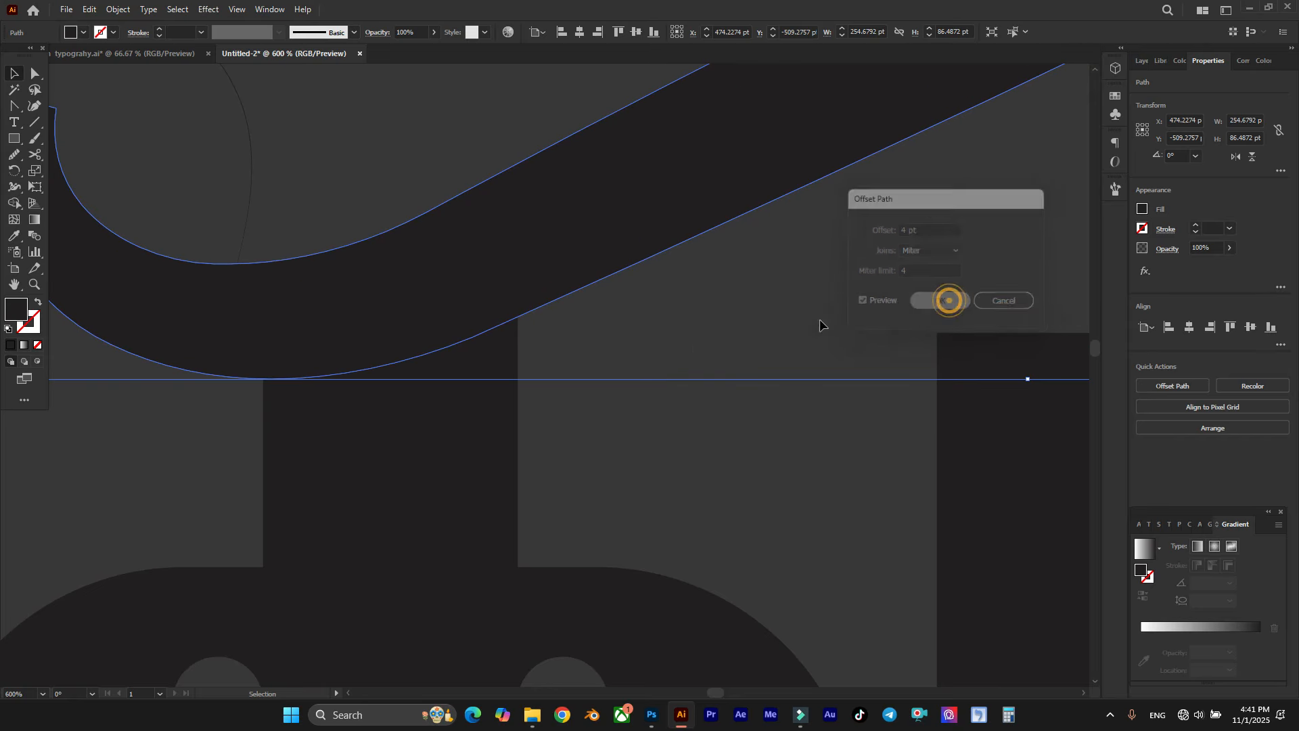
Step: Use Shape Builder to cut the offset shape from the middle letter's stem, leaving an even gap below the flourish
{"action": "left_click", "coordinate": [490, 428], "text": "shift"}
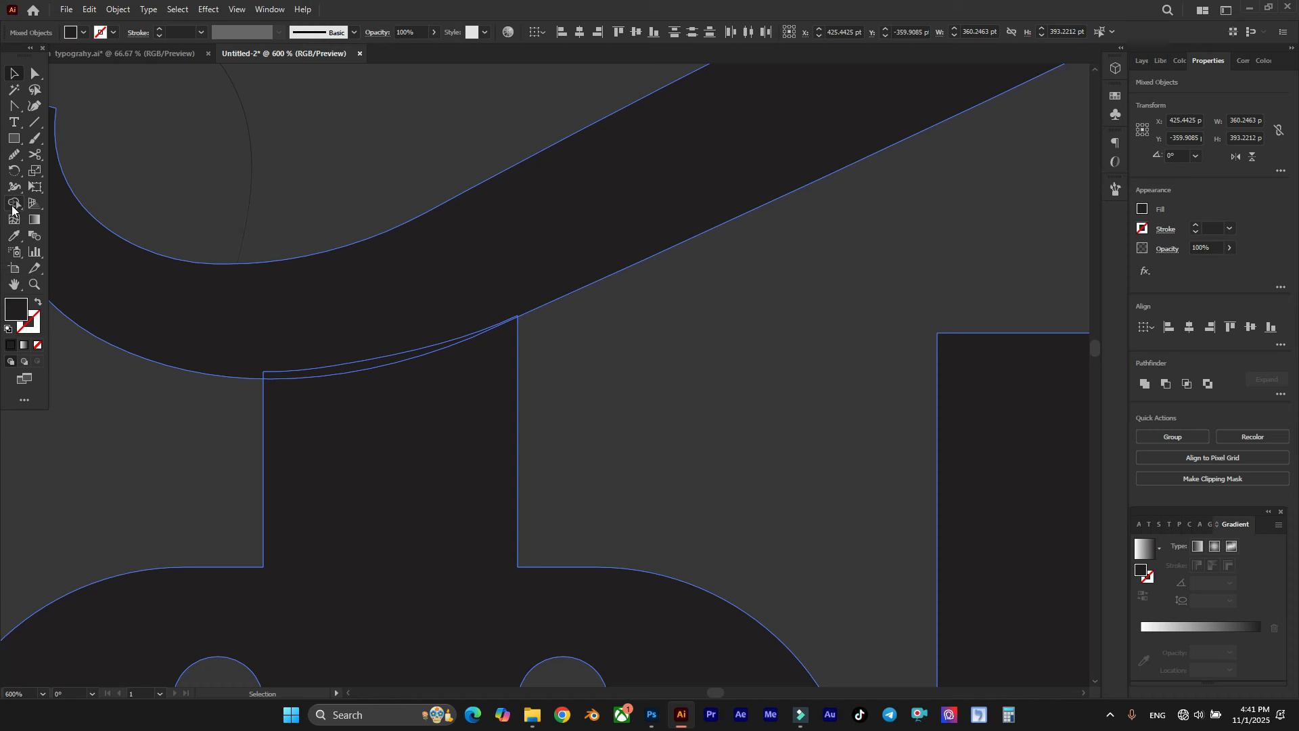
{"action": "left_click", "coordinate": [12, 206]}
{"action": "left_click", "coordinate": [376, 353]}
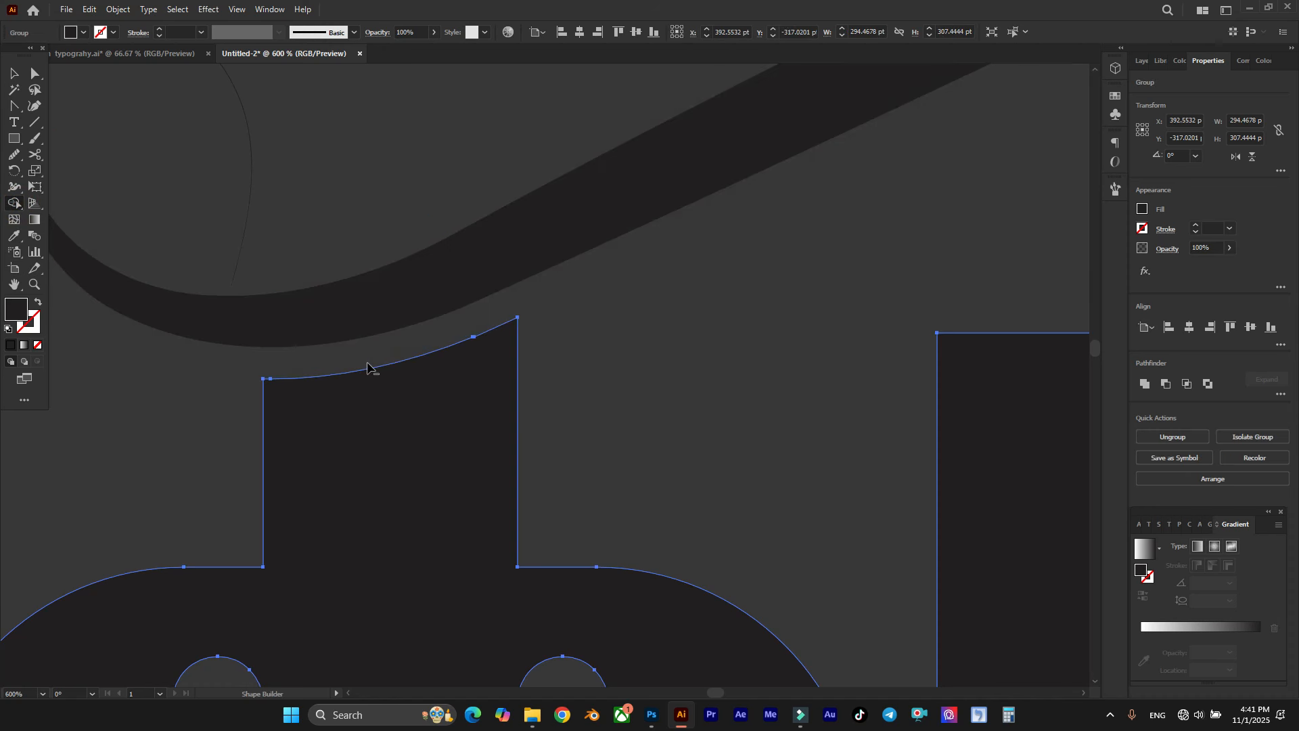
{"action": "key", "text": "ctrl+minus"}
{"action": "key", "text": "ctrl+minus"}
{"action": "key", "text": "ctrl+minus"}
{"action": "left_click", "coordinate": [540, 347]}
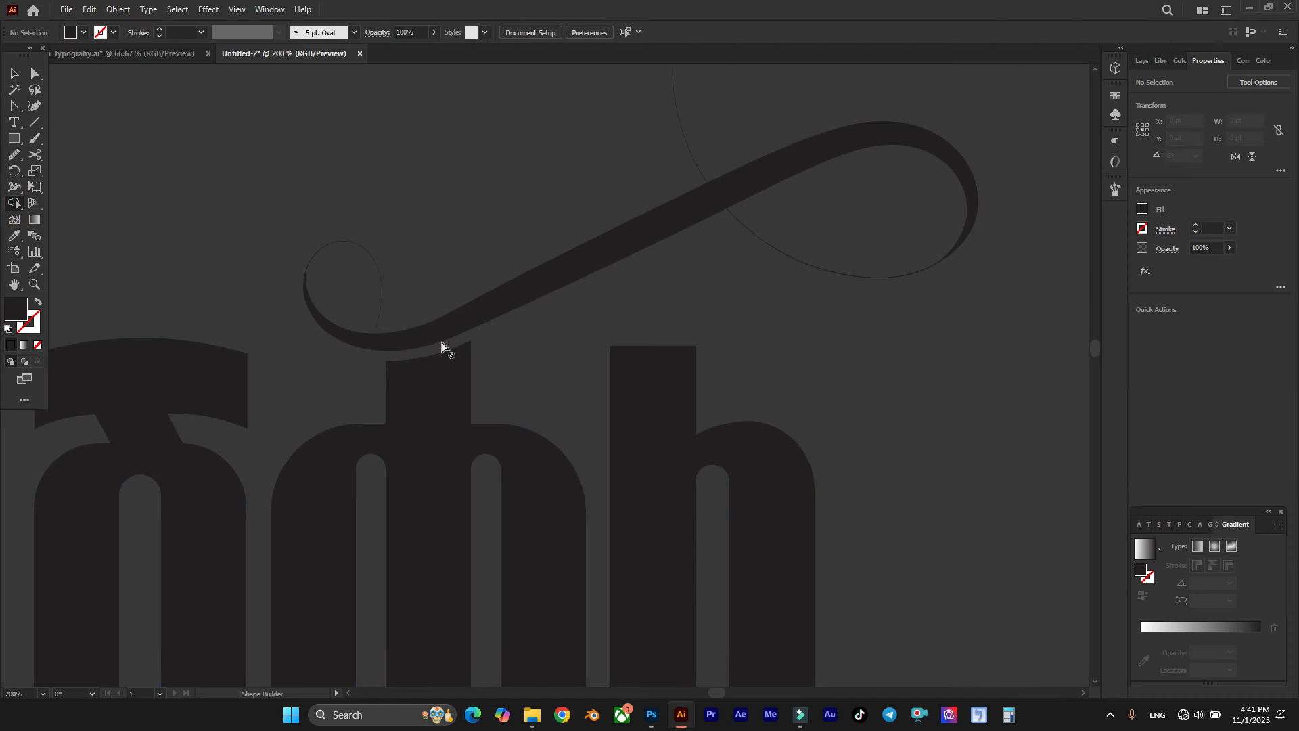
Step: Group the thick flourish shape with its hairline path
{"action": "scroll", "coordinate": [441, 346], "scroll_direction": "up", "scroll_amount": 5}
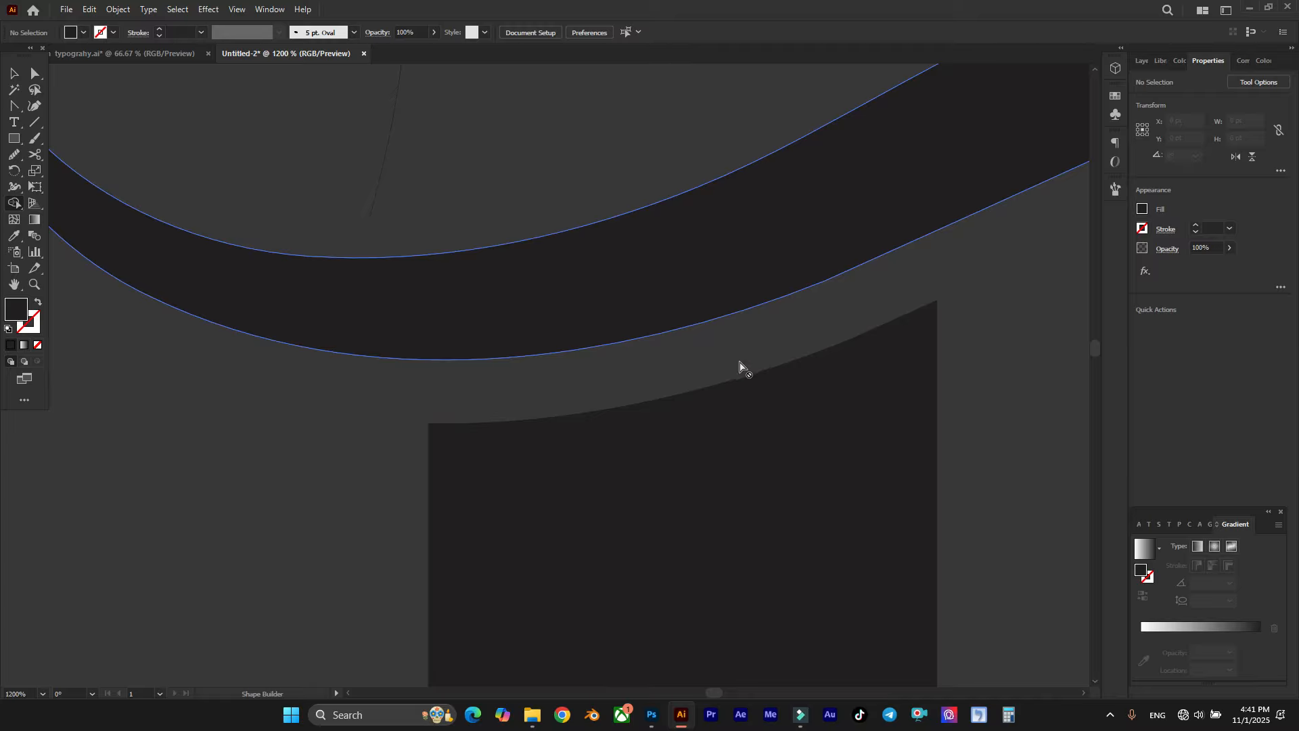
{"action": "scroll", "coordinate": [682, 366], "scroll_direction": "down", "scroll_amount": 4}
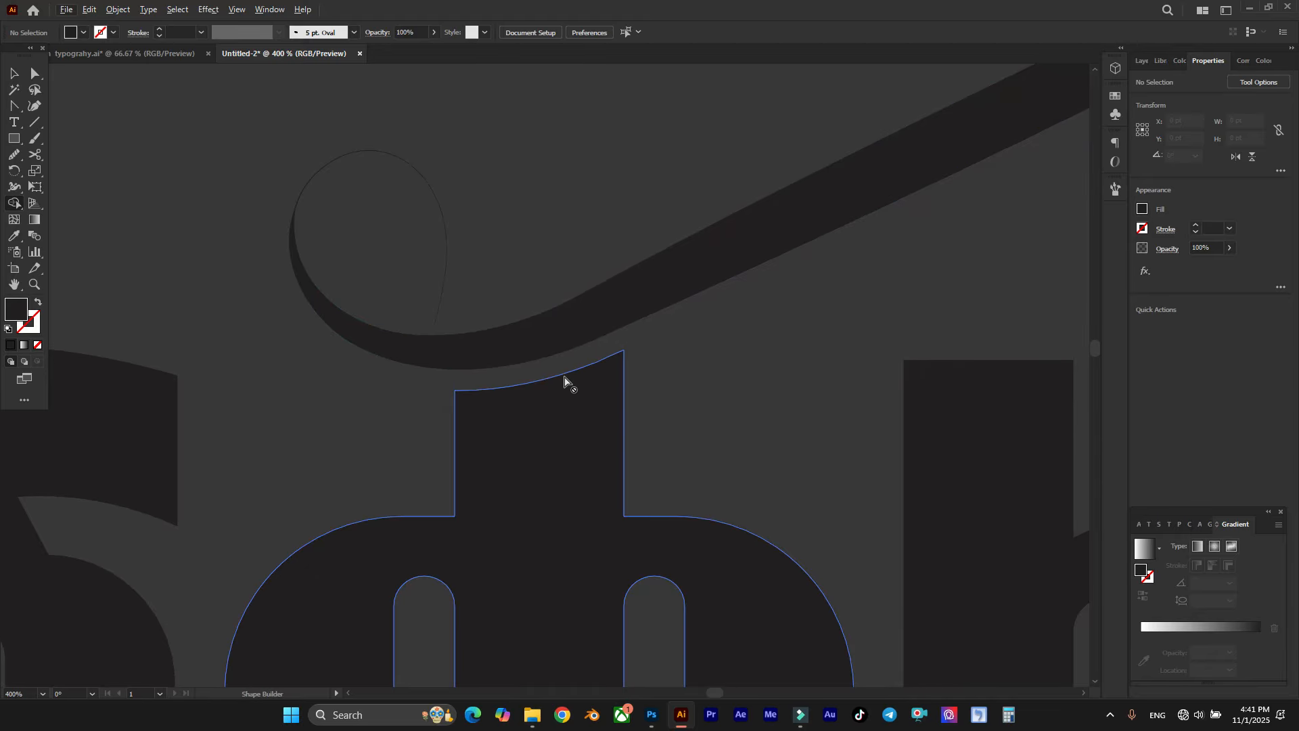
{"action": "key", "text": "alt+v"}
{"action": "left_click", "coordinate": [15, 73]}
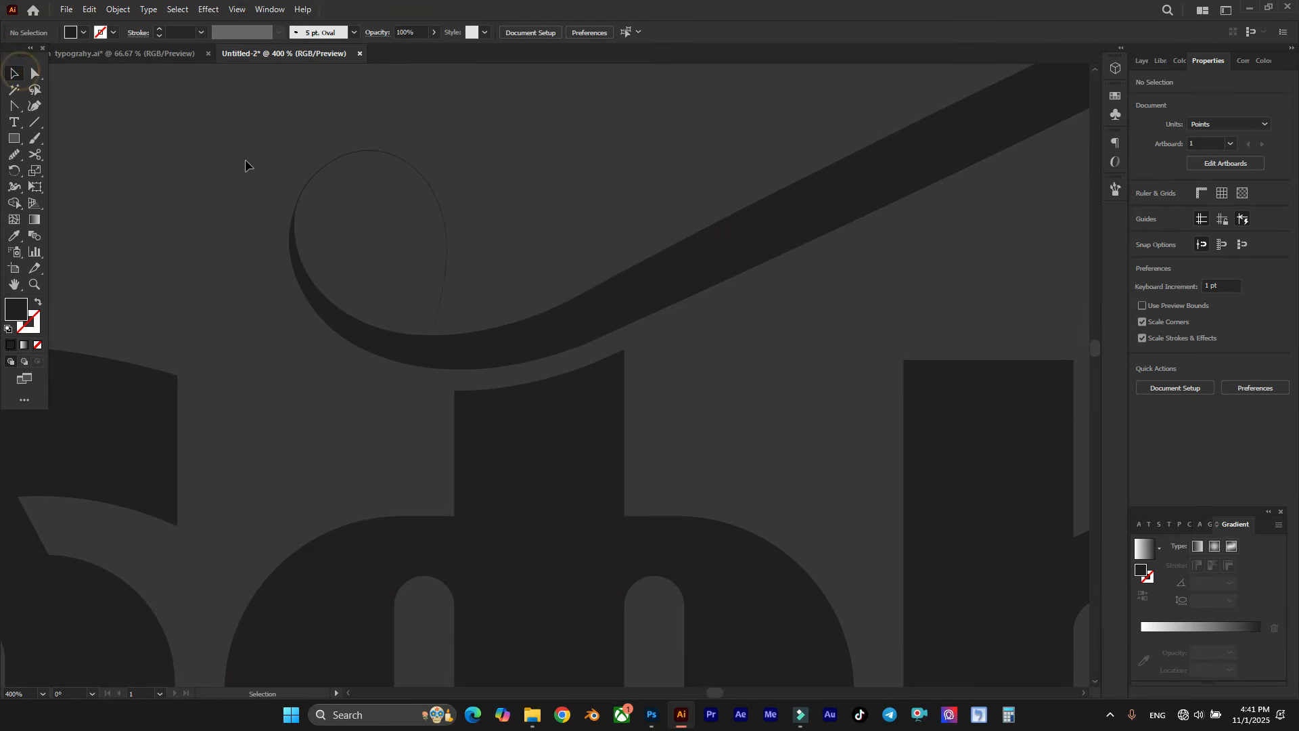
{"action": "left_click", "coordinate": [409, 165]}
{"action": "scroll", "coordinate": [375, 234], "scroll_direction": "down", "scroll_amount": 2}
{"action": "left_click", "coordinate": [356, 234]}
{"action": "scroll", "coordinate": [355, 233], "scroll_direction": "up", "scroll_amount": 2}
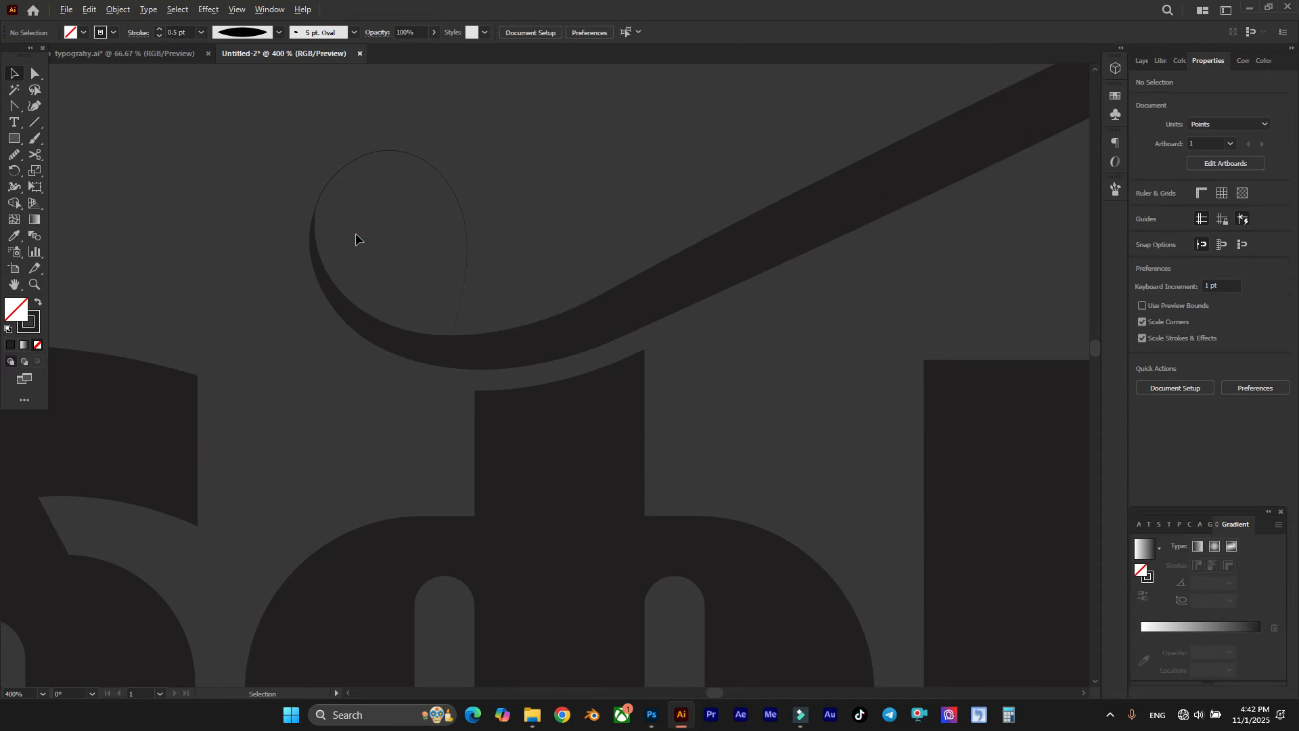
{"action": "left_click_drag", "start_coordinate": [350, 236], "coordinate": [291, 307]}
{"action": "right_click", "coordinate": [325, 290]}
{"action": "left_click", "coordinate": [391, 376]}
{"action": "left_click", "coordinate": [551, 234]}
{"action": "scroll", "coordinate": [421, 314], "scroll_direction": "down", "scroll_amount": 3}
{"action": "scroll", "coordinate": [518, 323], "scroll_direction": "down", "scroll_amount": 1}
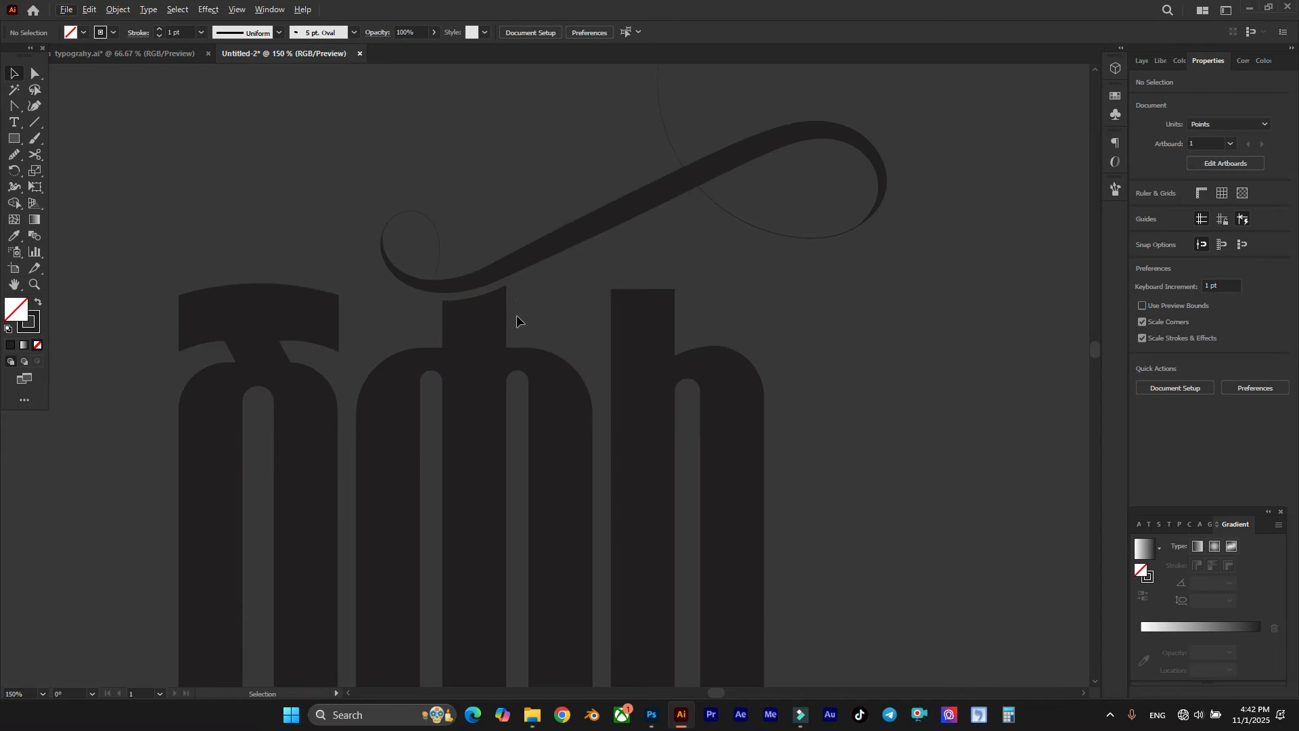
Step: Ungroup the three letters so that each is a separate object
{"action": "left_click", "coordinate": [485, 350]}
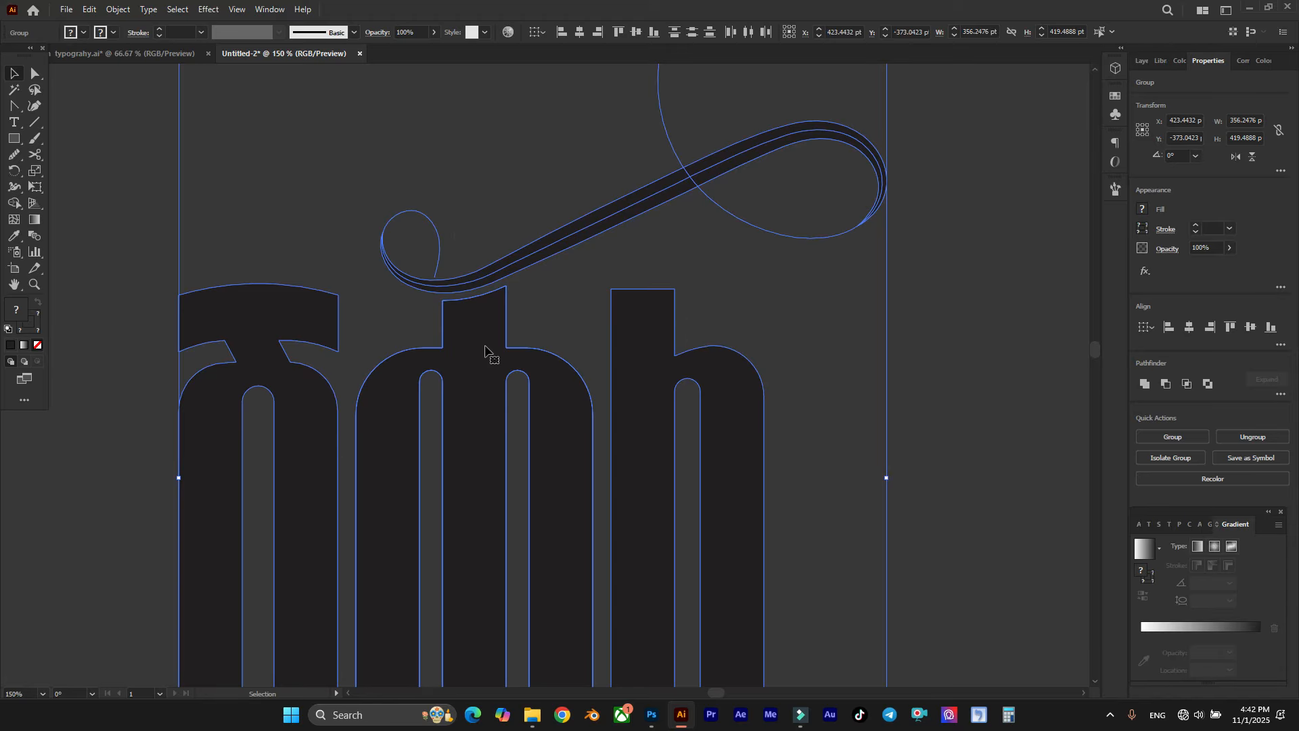
{"action": "left_click", "coordinate": [552, 295]}
{"action": "left_click", "coordinate": [492, 324]}
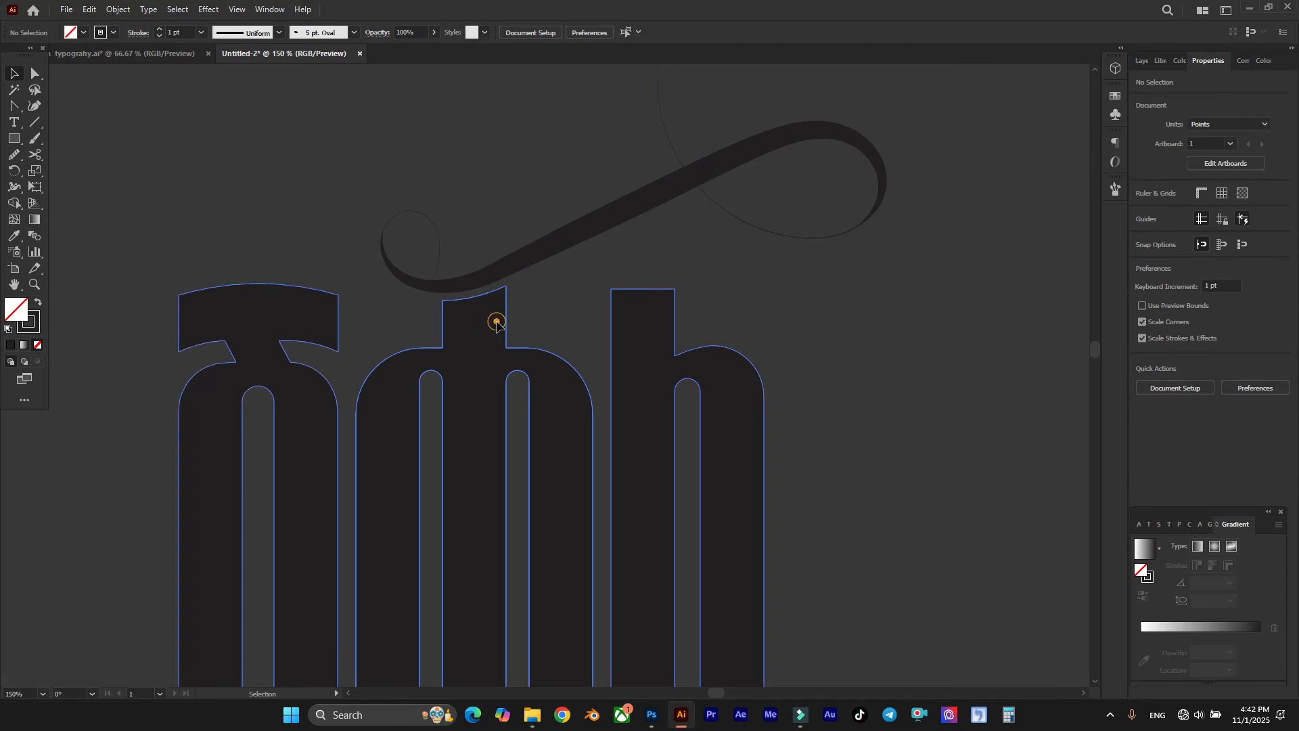
{"action": "right_click", "coordinate": [499, 323]}
{"action": "left_click", "coordinate": [564, 439]}
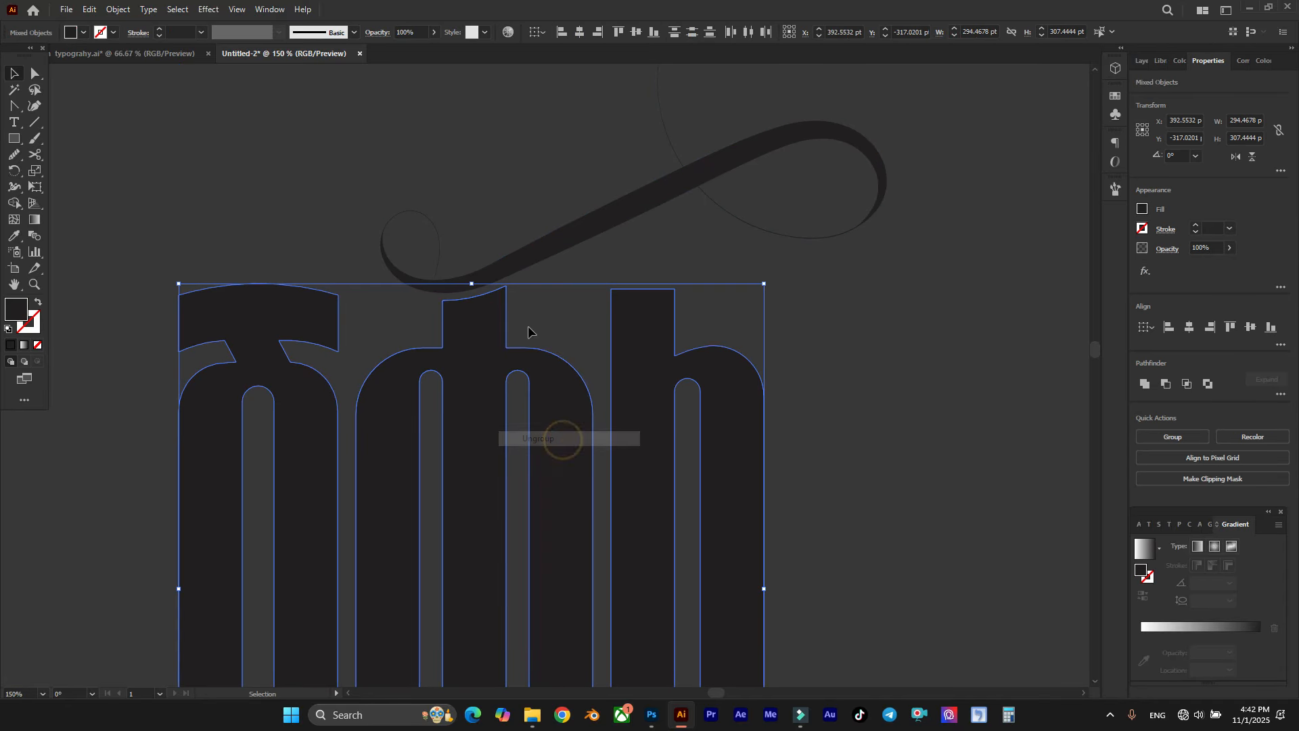
Step: Group the middle letter together with the flourish above it
{"action": "left_click", "coordinate": [487, 298]}
{"action": "left_click_drag", "start_coordinate": [490, 203], "coordinate": [476, 341]}
{"action": "right_click", "coordinate": [476, 341]}
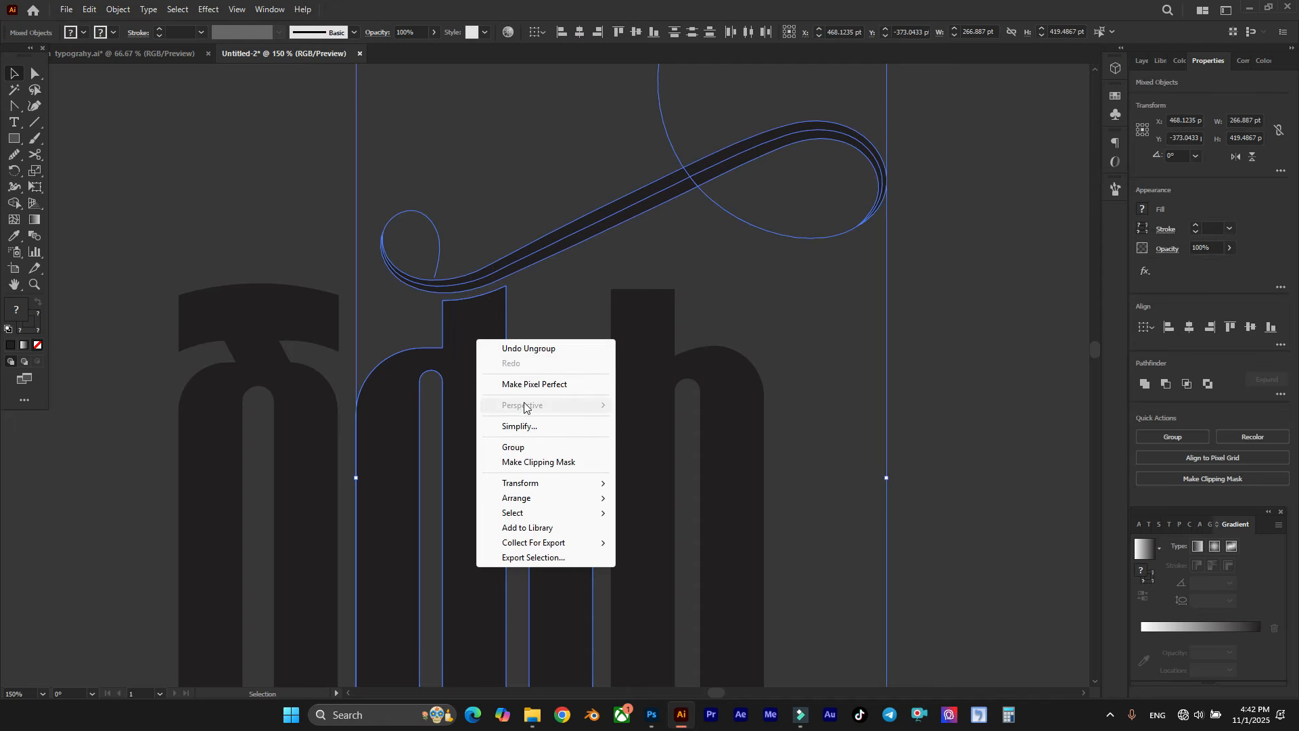
{"action": "left_click", "coordinate": [521, 444]}
{"action": "left_click", "coordinate": [541, 317]}
Step: Draw a vertical straight path with the Pen tool just outside the last letter's outer leg, ending below its foot
{"action": "scroll", "coordinate": [541, 317], "scroll_direction": "down", "scroll_amount": 5}
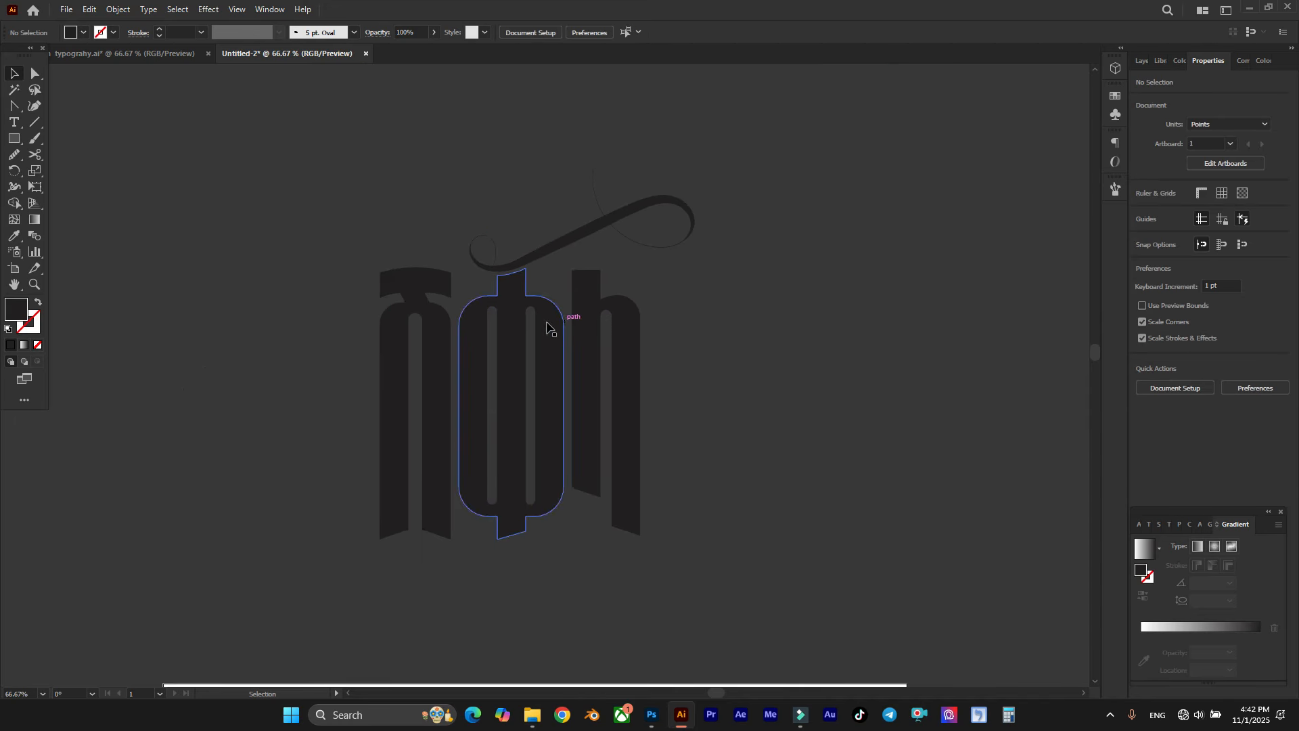
{"action": "scroll", "coordinate": [574, 331], "scroll_direction": "right", "scroll_amount": 2}
{"action": "scroll", "coordinate": [586, 261], "scroll_direction": "up", "scroll_amount": 1}
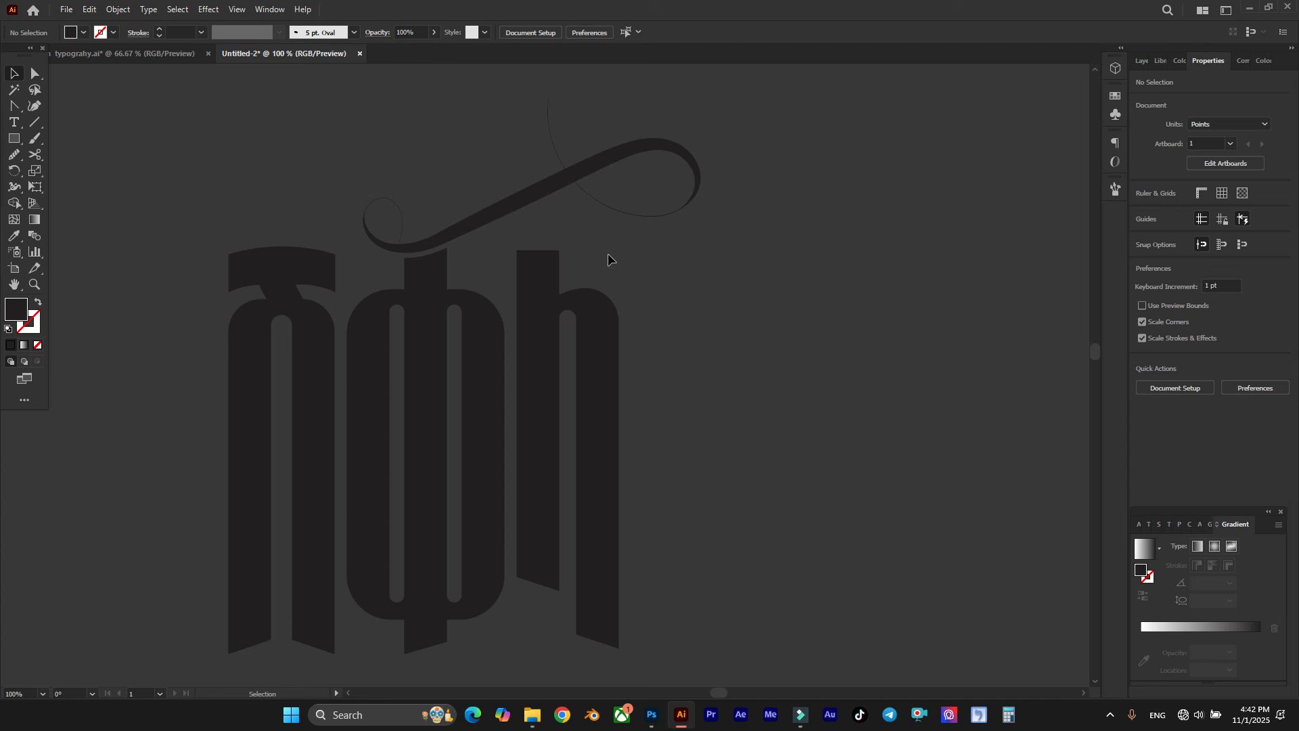
{"action": "scroll", "coordinate": [608, 259], "scroll_direction": "down", "scroll_amount": 3}
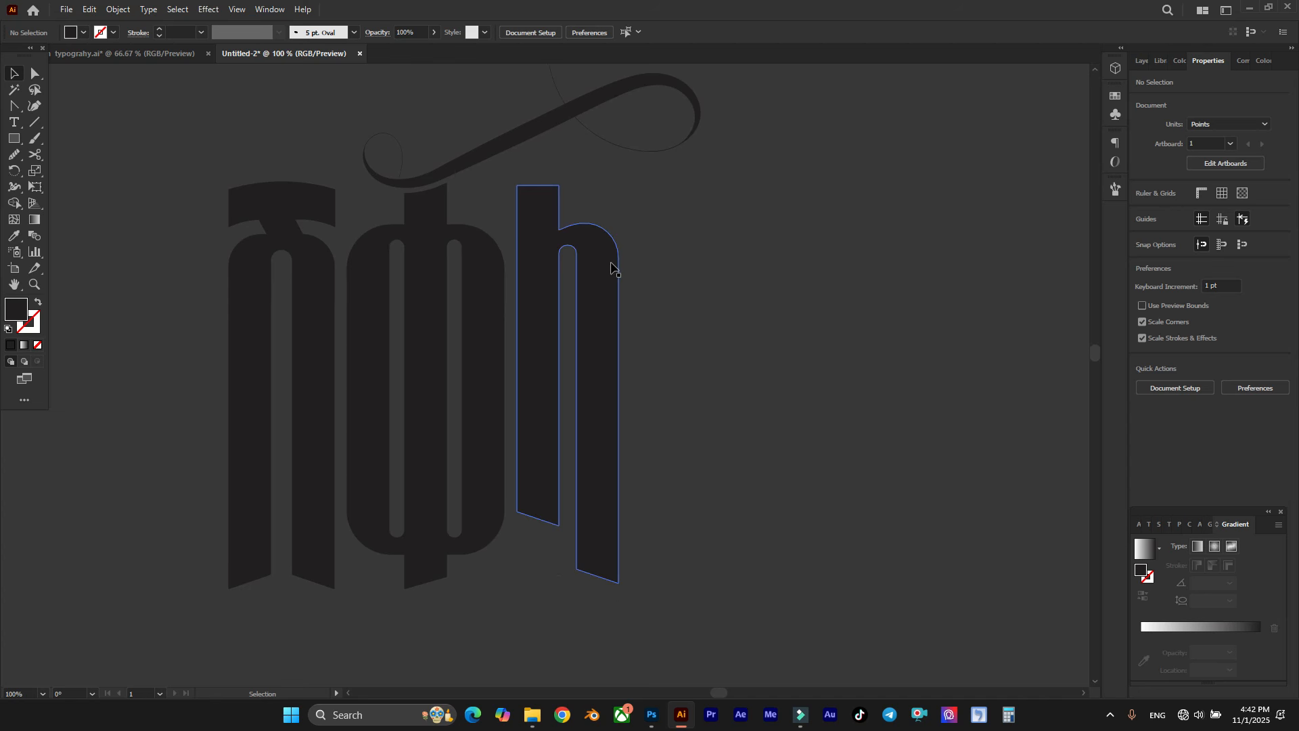
{"action": "scroll", "coordinate": [587, 305], "scroll_direction": "right", "scroll_amount": 1}
{"action": "scroll", "coordinate": [587, 501], "scroll_direction": "right", "scroll_amount": 2}
{"action": "scroll", "coordinate": [588, 583], "scroll_direction": "up", "scroll_amount": 1}
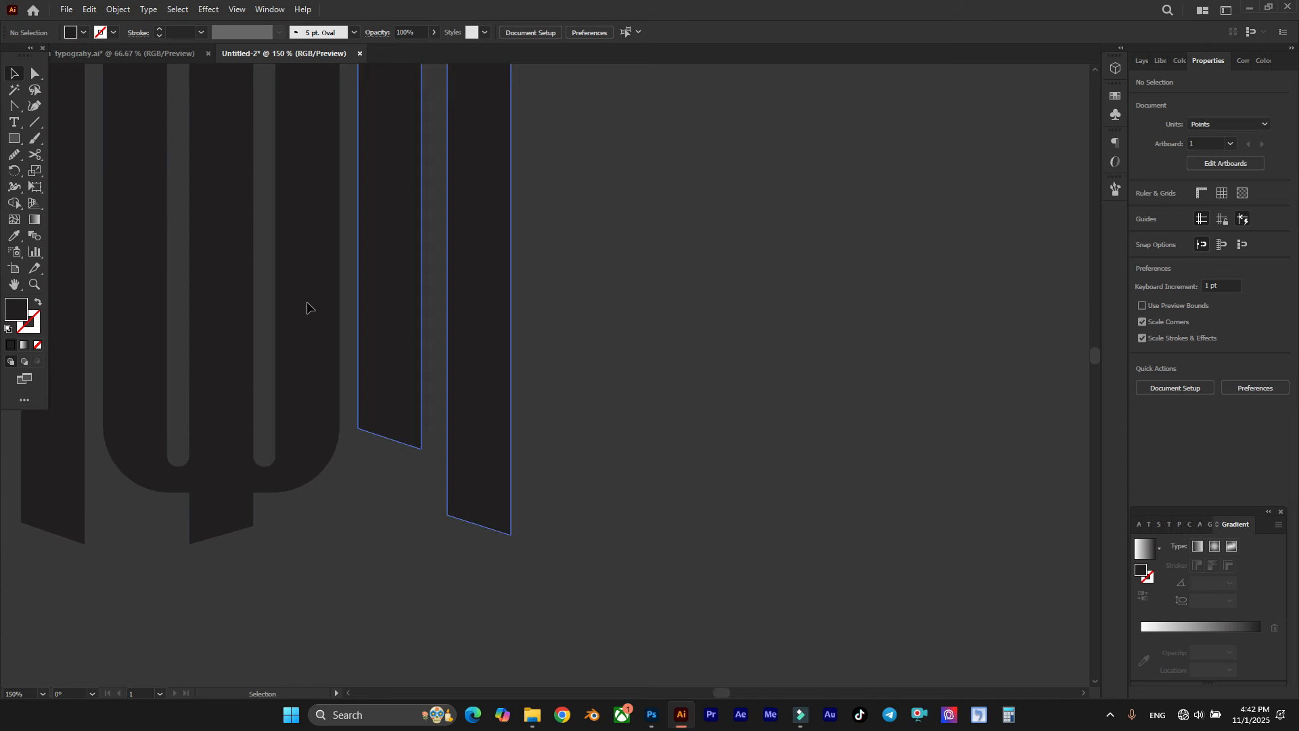
{"action": "left_click_drag", "start_coordinate": [13, 105], "coordinate": [65, 107]}
{"action": "scroll", "coordinate": [611, 269], "scroll_direction": "down", "scroll_amount": 1}
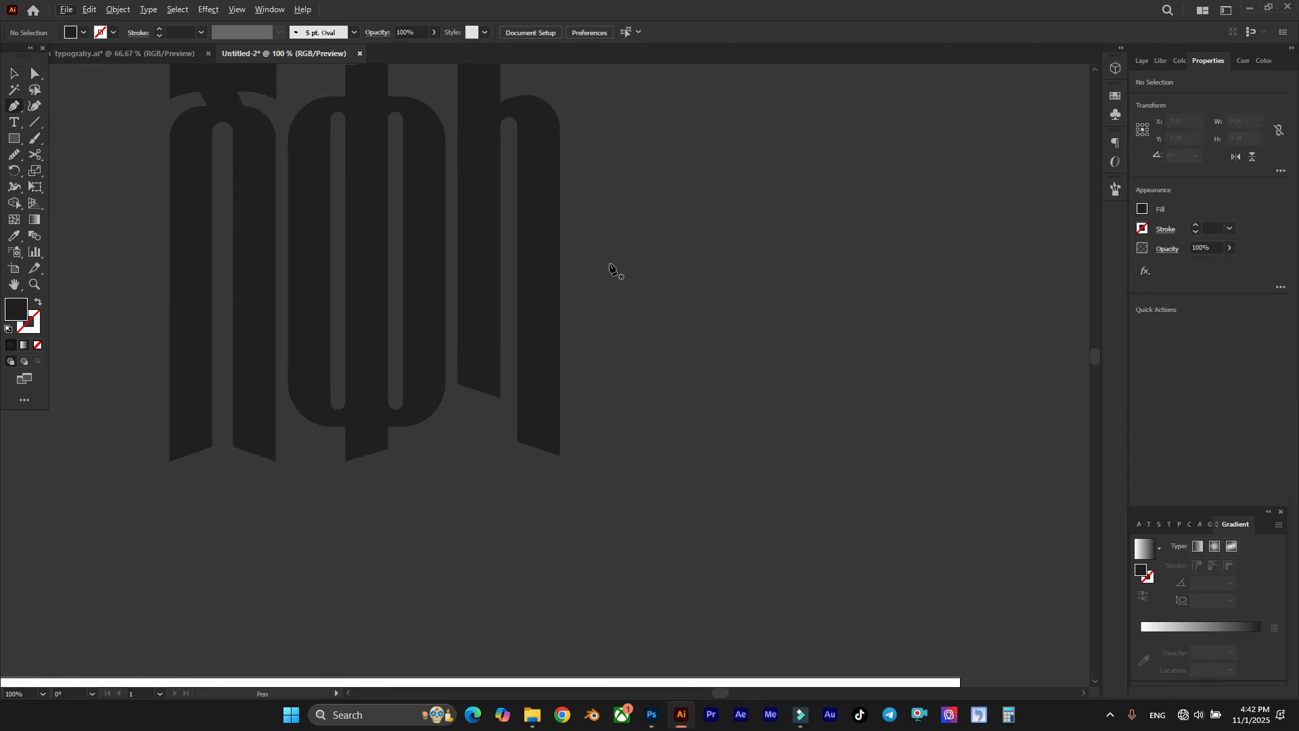
{"action": "left_click", "coordinate": [573, 230]}
{"action": "left_click", "coordinate": [589, 487], "text": "shift"}
{"action": "scroll", "coordinate": [593, 486], "scroll_direction": "up", "scroll_amount": 1}
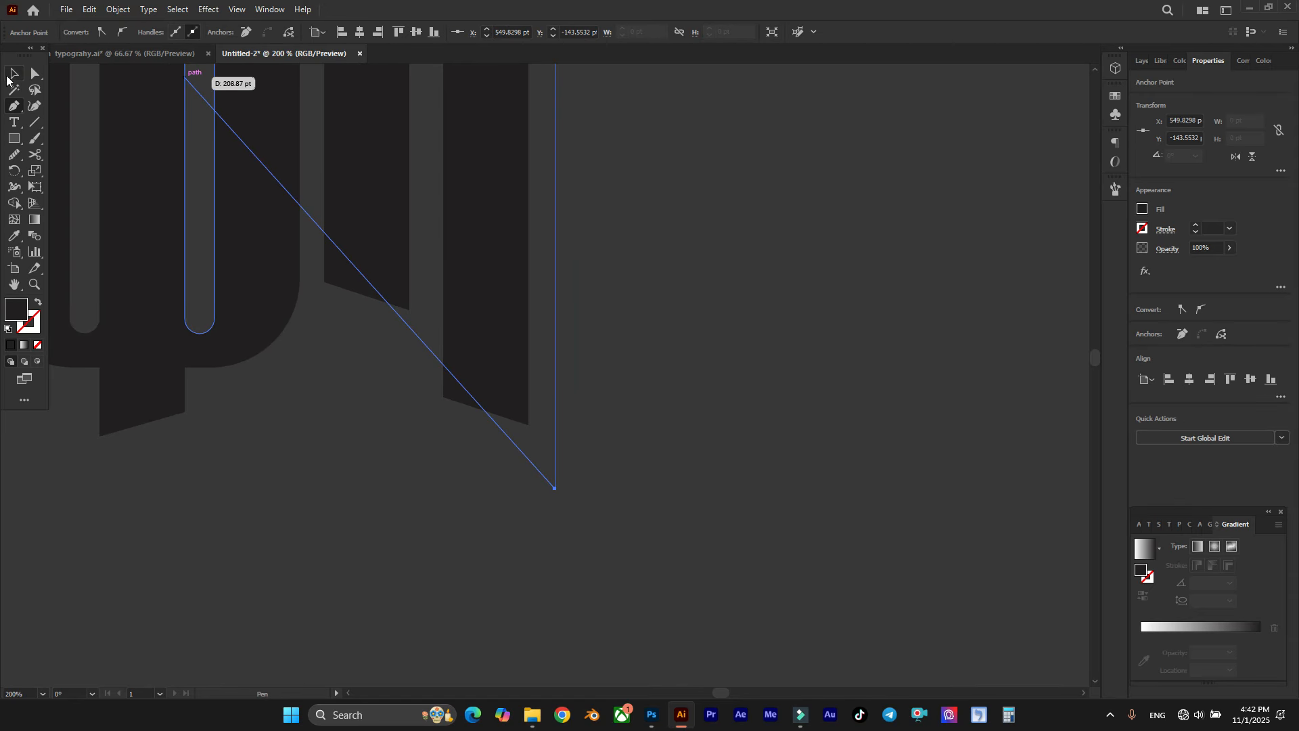
Step: Give the vertical path beside the last letter a 1 pt stroke
{"action": "left_click", "coordinate": [17, 76]}
{"action": "left_click_drag", "start_coordinate": [592, 453], "coordinate": [539, 473]}
{"action": "left_click", "coordinate": [182, 31]}
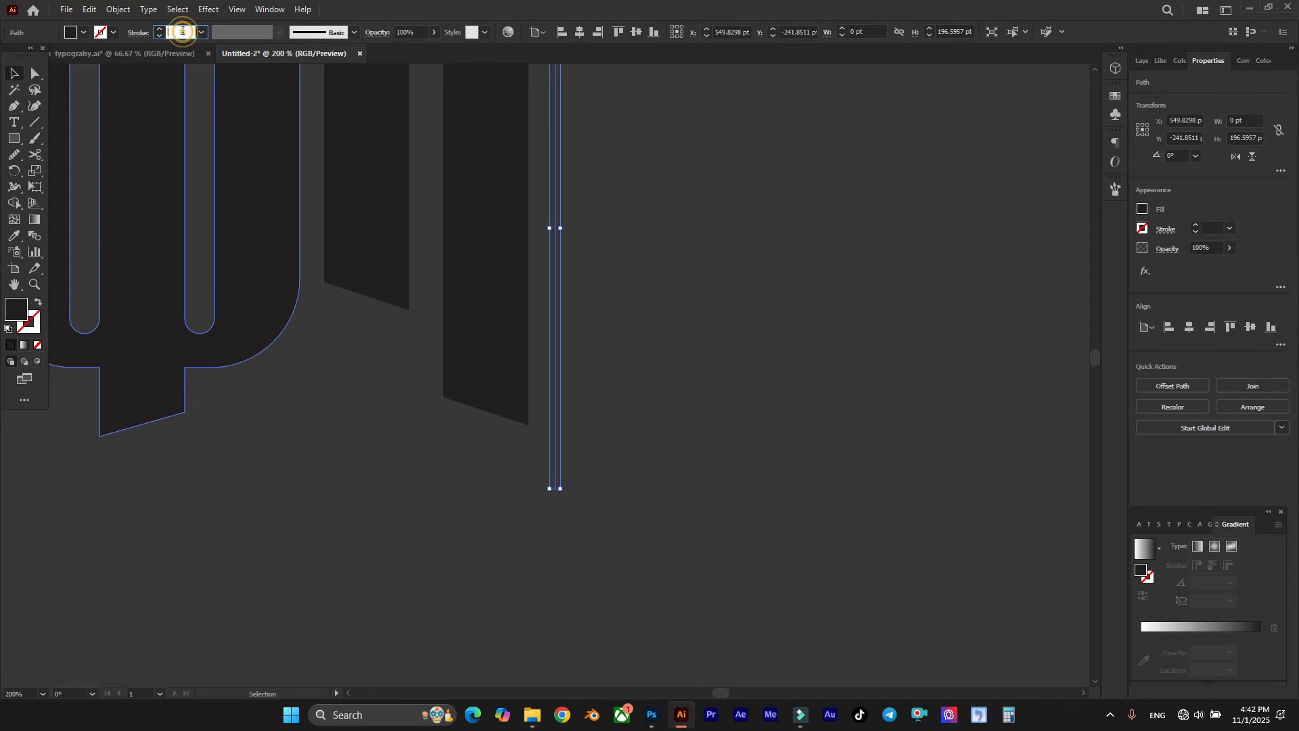
{"action": "type", "text": "1"}
{"action": "key", "text": "Return"}
{"action": "left_click", "coordinate": [684, 318]}
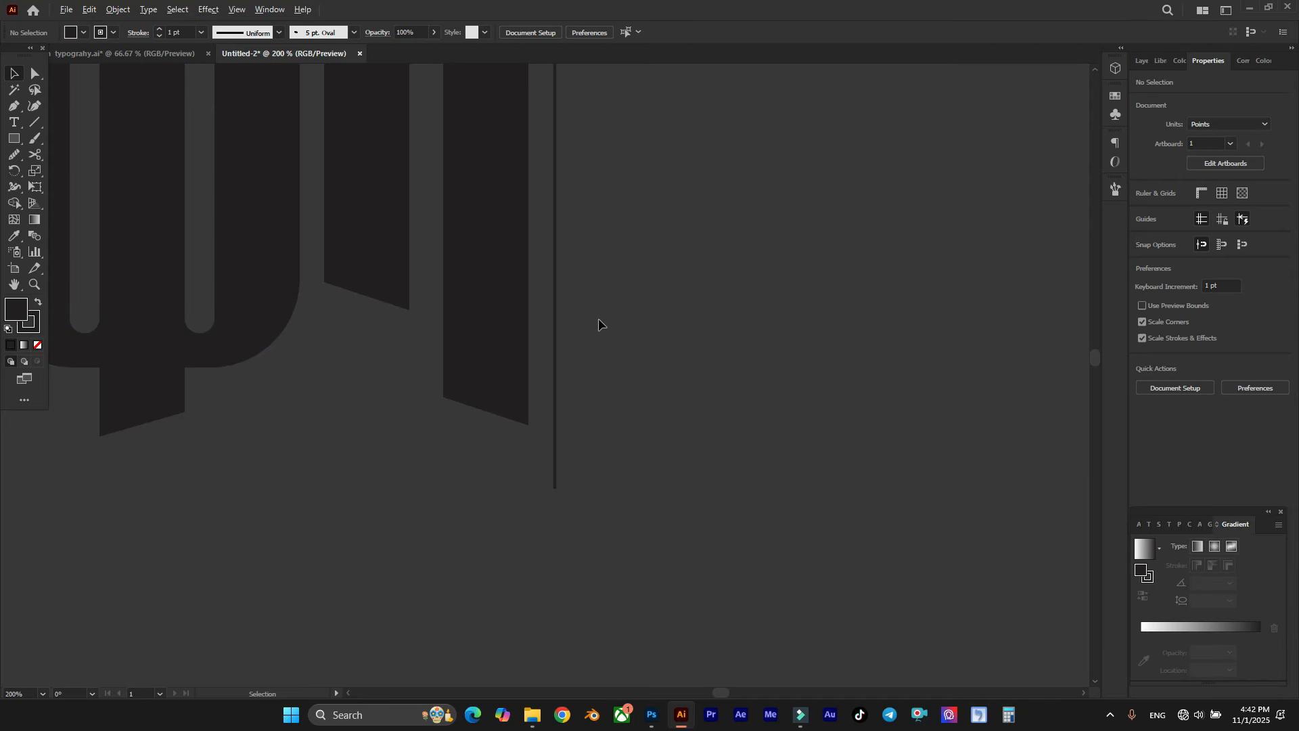
Step: Set the stroke weight of the vertical path beside the last letter to 0.6 pt
{"action": "scroll", "coordinate": [599, 316], "scroll_direction": "down", "scroll_amount": 3}
{"action": "scroll", "coordinate": [592, 305], "scroll_direction": "up", "scroll_amount": 3}
{"action": "left_click", "coordinate": [569, 313]}
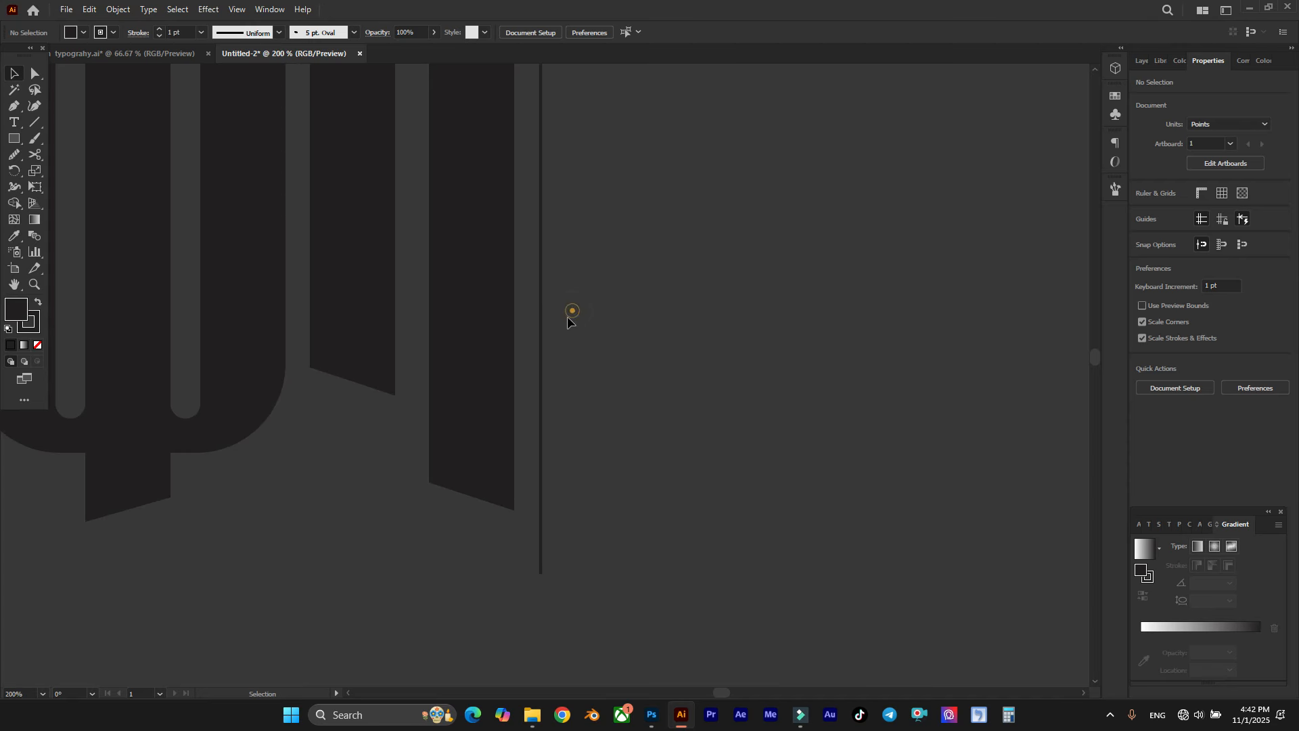
{"action": "left_click_drag", "start_coordinate": [536, 372], "coordinate": [536, 373]}
{"action": "left_click", "coordinate": [184, 32]}
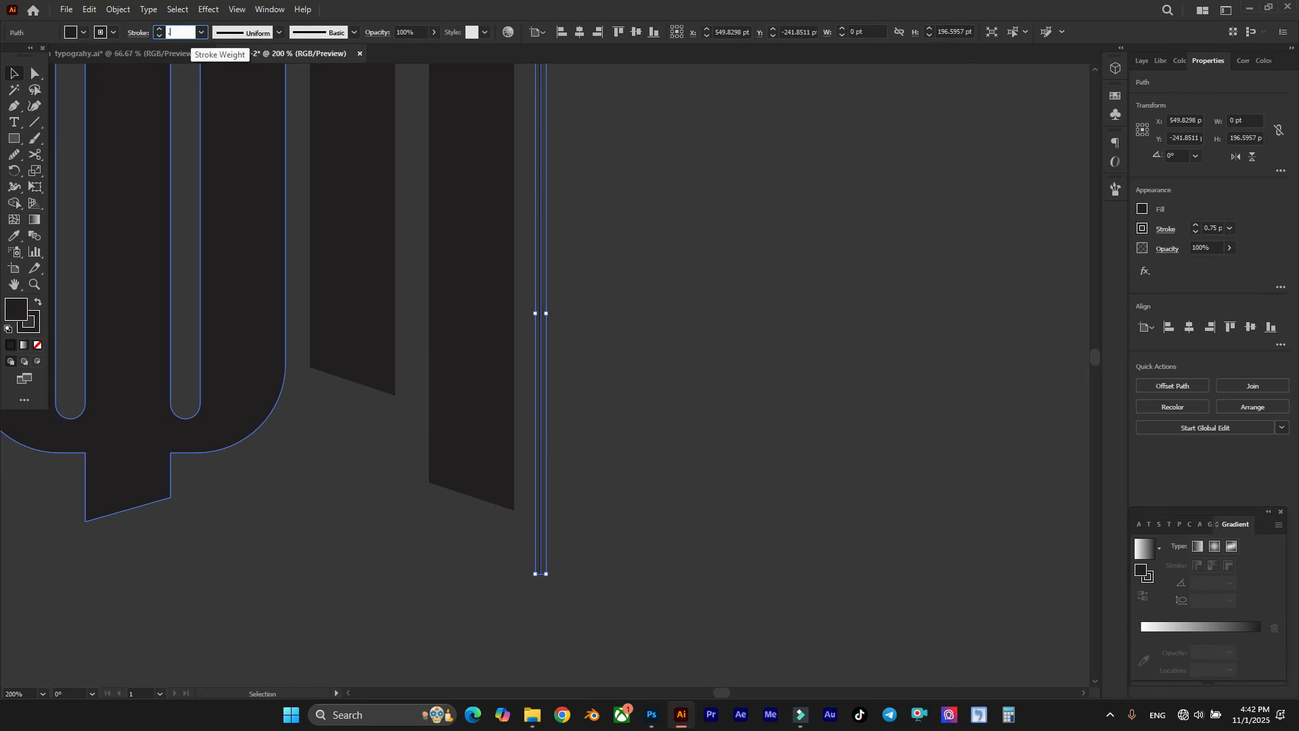
{"action": "left_click", "coordinate": [638, 293]}
{"action": "scroll", "coordinate": [635, 302], "scroll_direction": "down", "scroll_amount": 2}
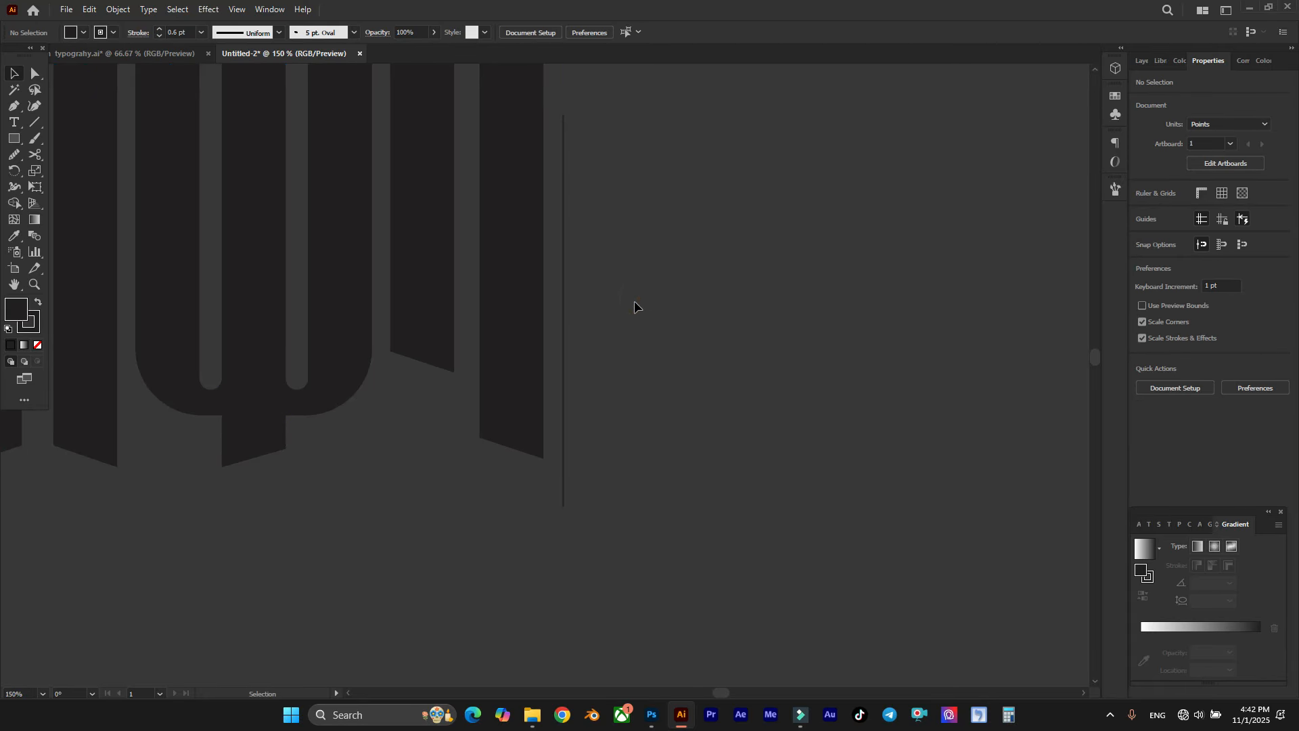
{"action": "scroll", "coordinate": [567, 477], "scroll_direction": "up", "scroll_amount": 1}
Step: Draw a small square about 9.7 pt wide beside the vertical line and set its stroke weight to 0
{"action": "left_click_drag", "start_coordinate": [12, 136], "coordinate": [51, 154]}
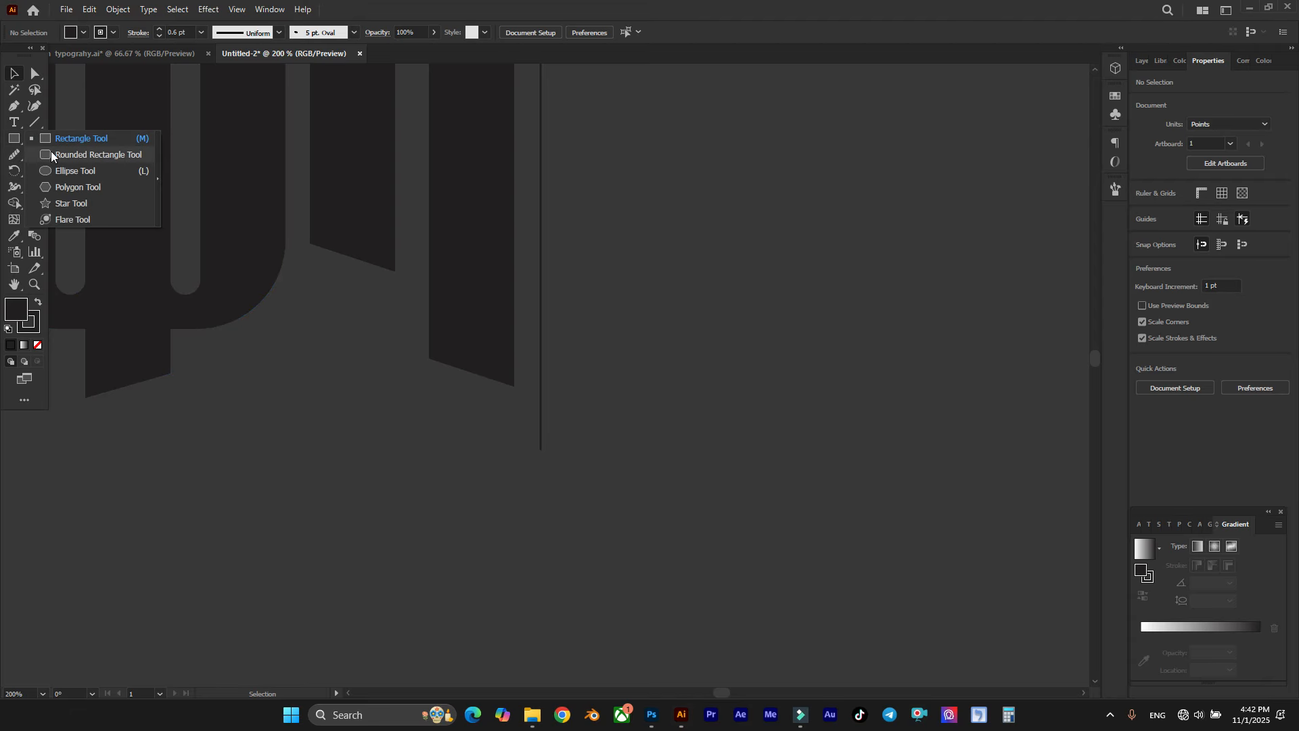
{"action": "left_click", "coordinate": [82, 139]}
{"action": "scroll", "coordinate": [583, 311], "scroll_direction": "up", "scroll_amount": 2}
{"action": "mouse_move", "coordinate": [614, 307]}
{"action": "left_mouse_down"}
{"action": "mouse_move", "coordinate": [652, 346]}
{"action": "mouse_move", "coordinate": [641, 332]}
{"action": "left_mouse_up"}
{"action": "scroll", "coordinate": [637, 292], "scroll_direction": "up", "scroll_amount": 2}
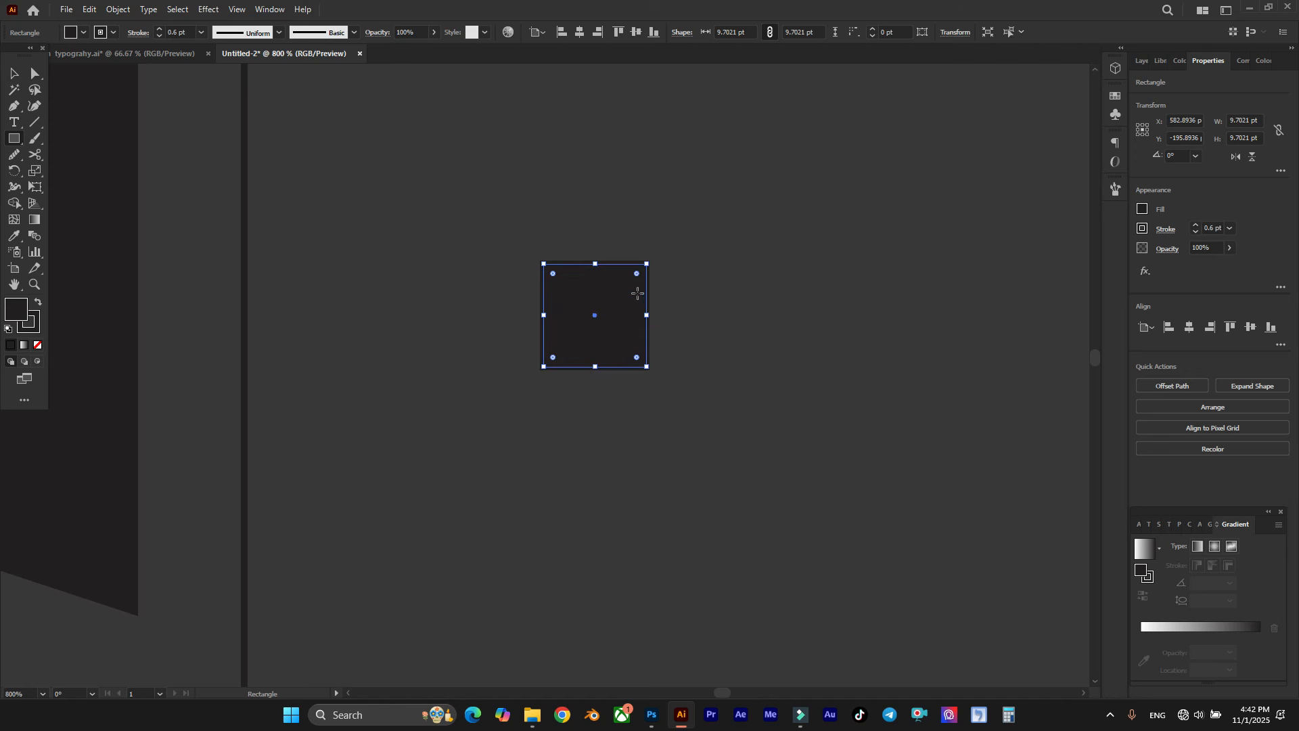
{"action": "left_click", "coordinate": [181, 32]}
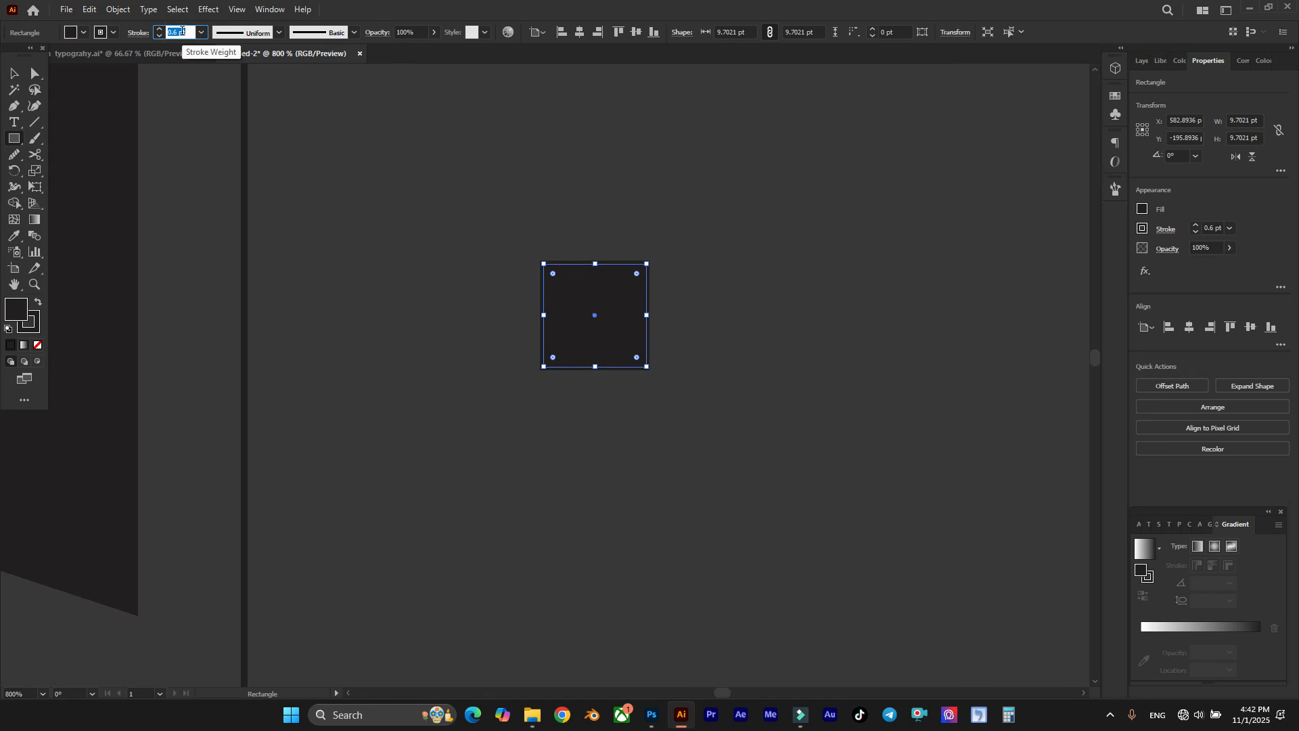
{"action": "type", "text": "0"}
{"action": "key", "text": "Return"}
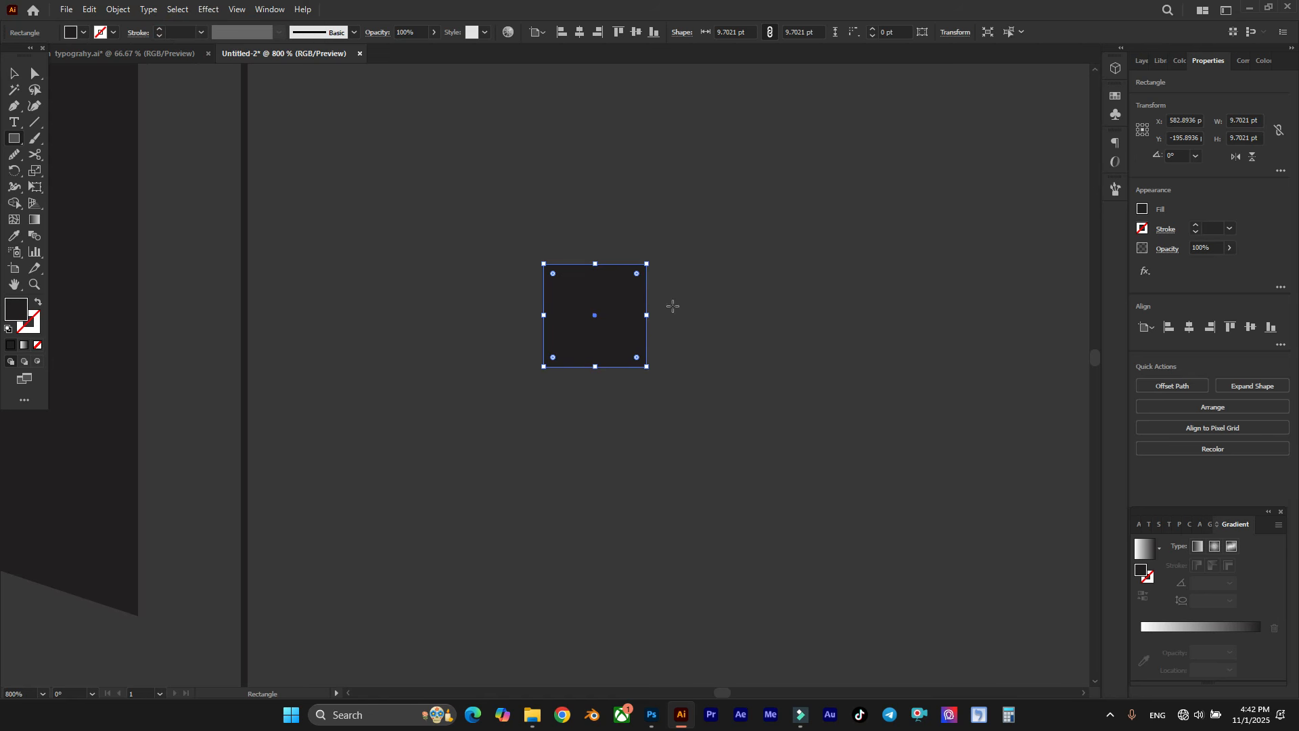
Step: Round the square's corners to the maximum radius and invert them to form a four-pointed star
{"action": "scroll", "coordinate": [673, 305], "scroll_direction": "up", "scroll_amount": 2}
{"action": "left_click_drag", "start_coordinate": [582, 230], "coordinate": [482, 342]}
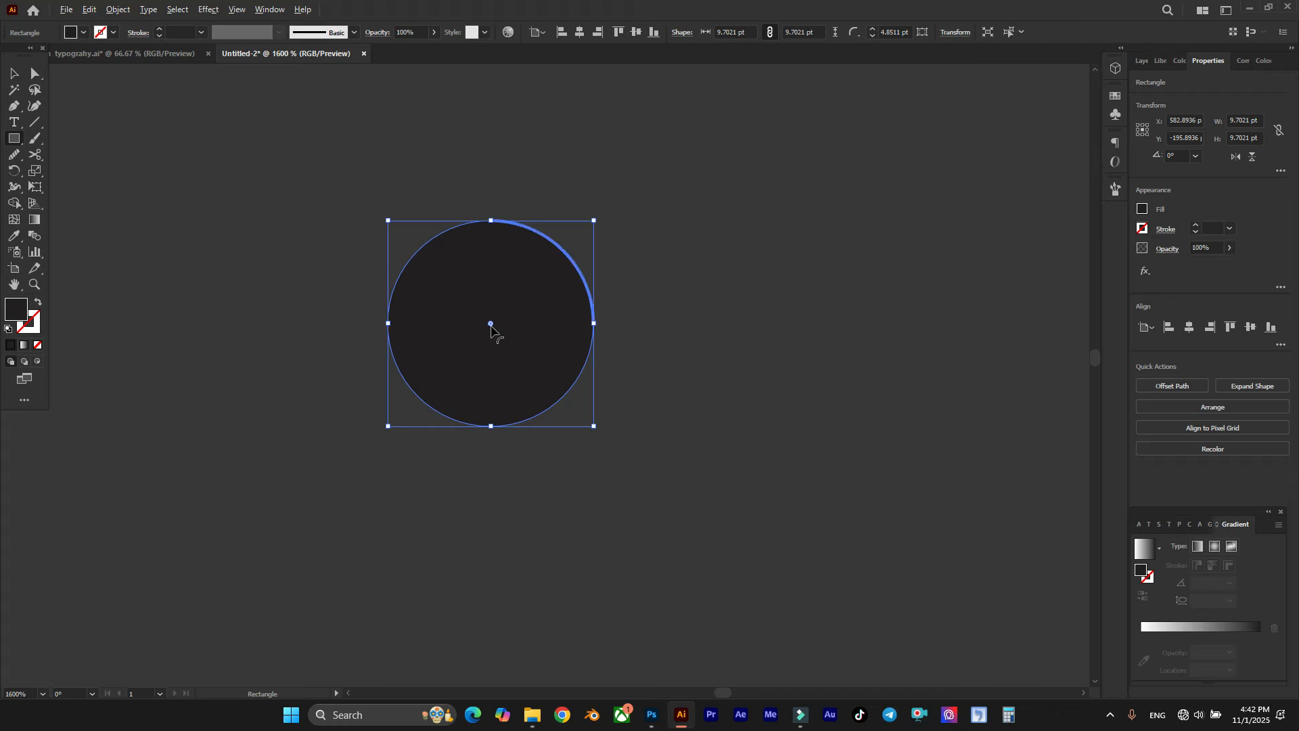
{"action": "left_click", "coordinate": [490, 325], "text": "alt"}
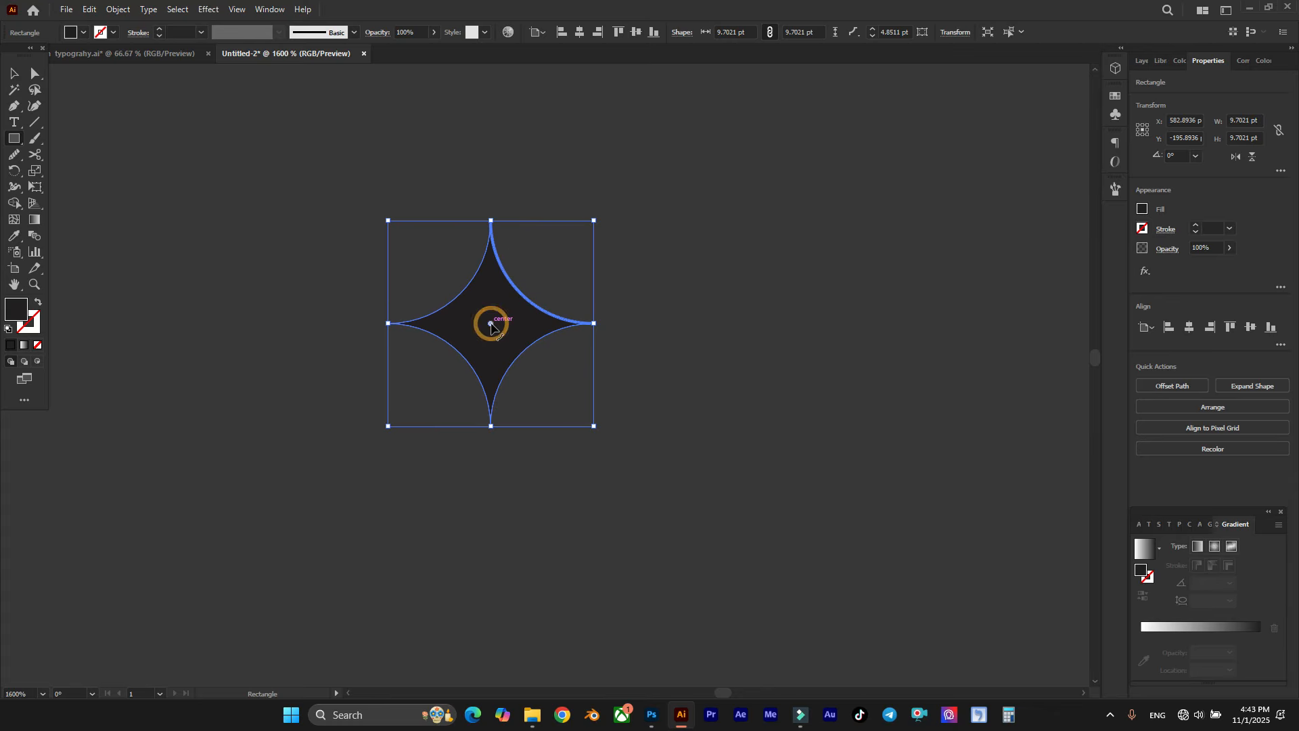
{"action": "left_click", "coordinate": [19, 75]}
{"action": "left_click", "coordinate": [406, 203]}
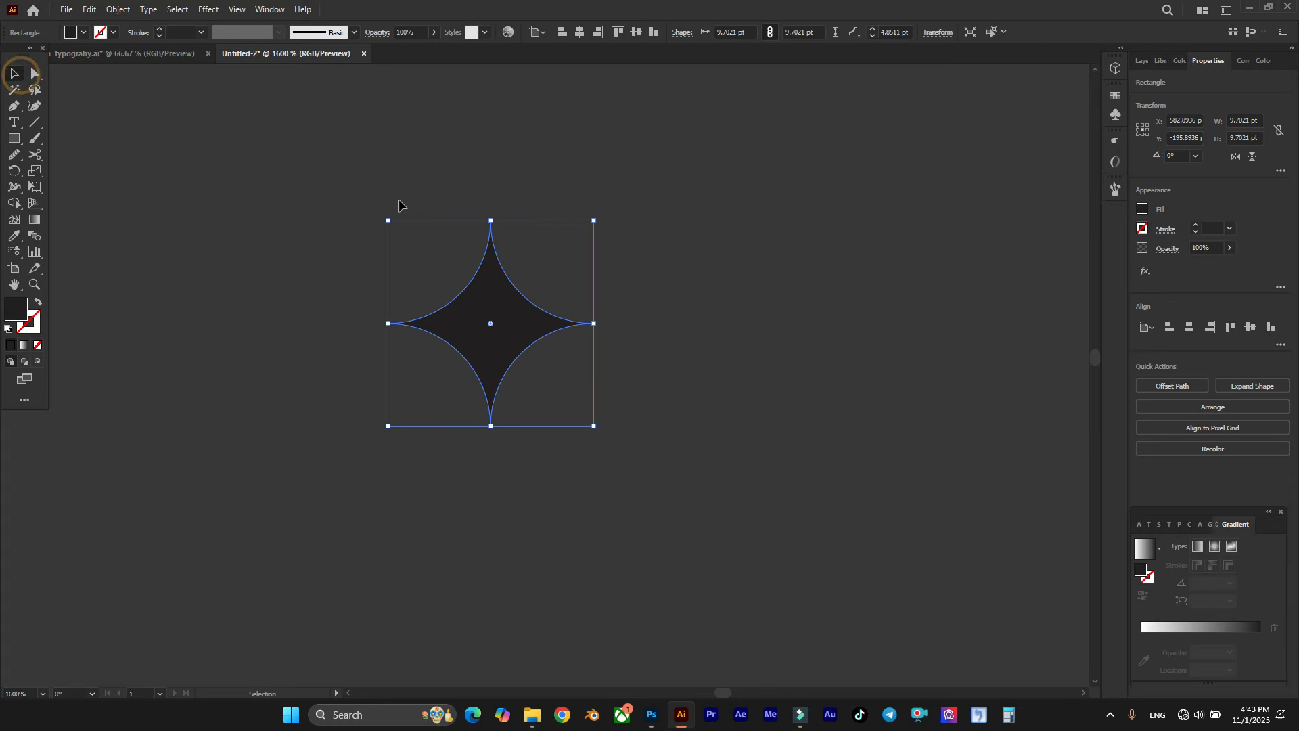
Step: Undo the star's corner inversion and redo it
{"action": "scroll", "coordinate": [515, 251], "scroll_direction": "up", "scroll_amount": 2}
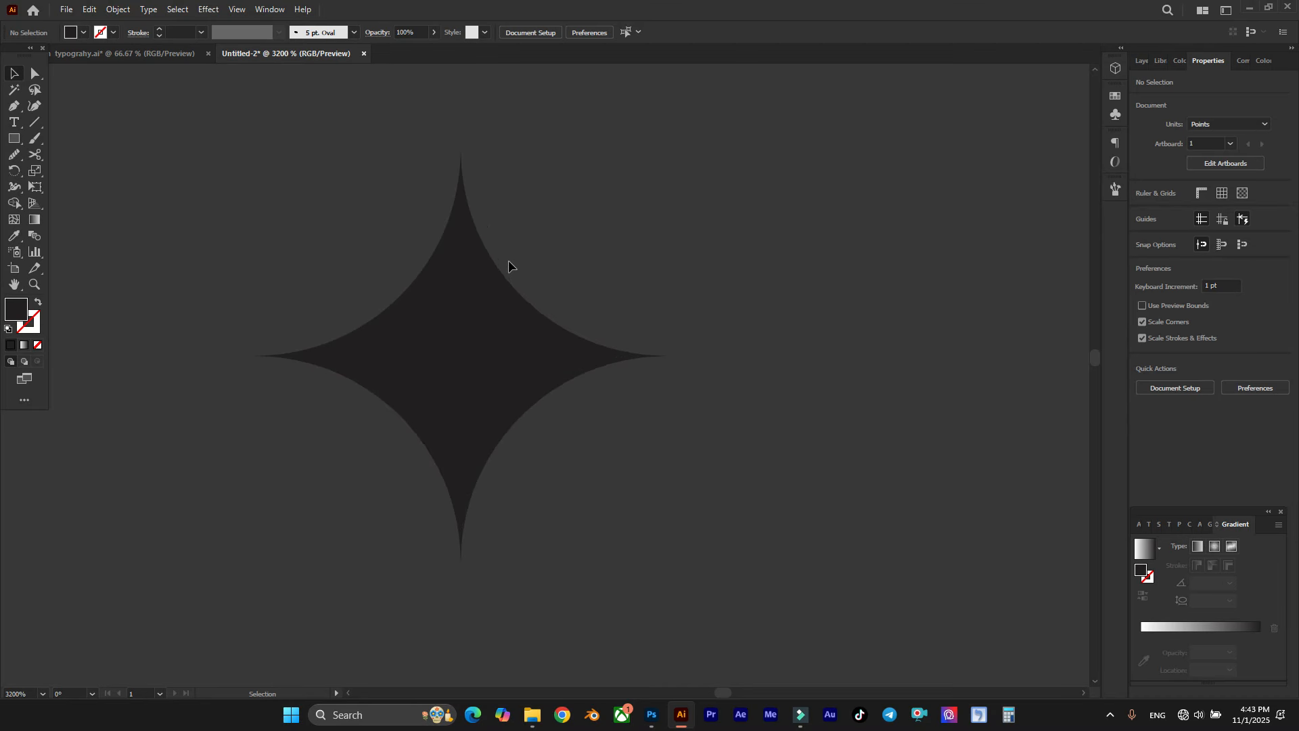
{"action": "key", "text": "ctrl+z"}
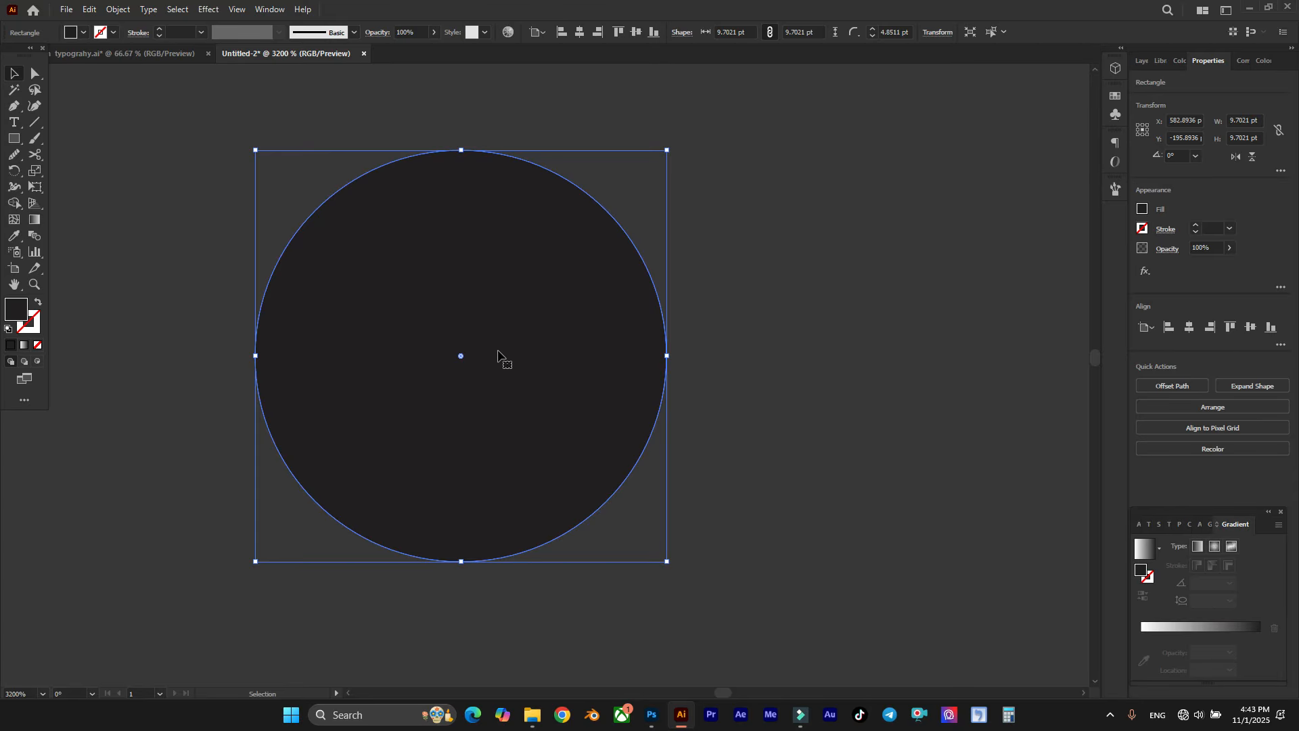
{"action": "key", "text": "ctrl+shift+z"}
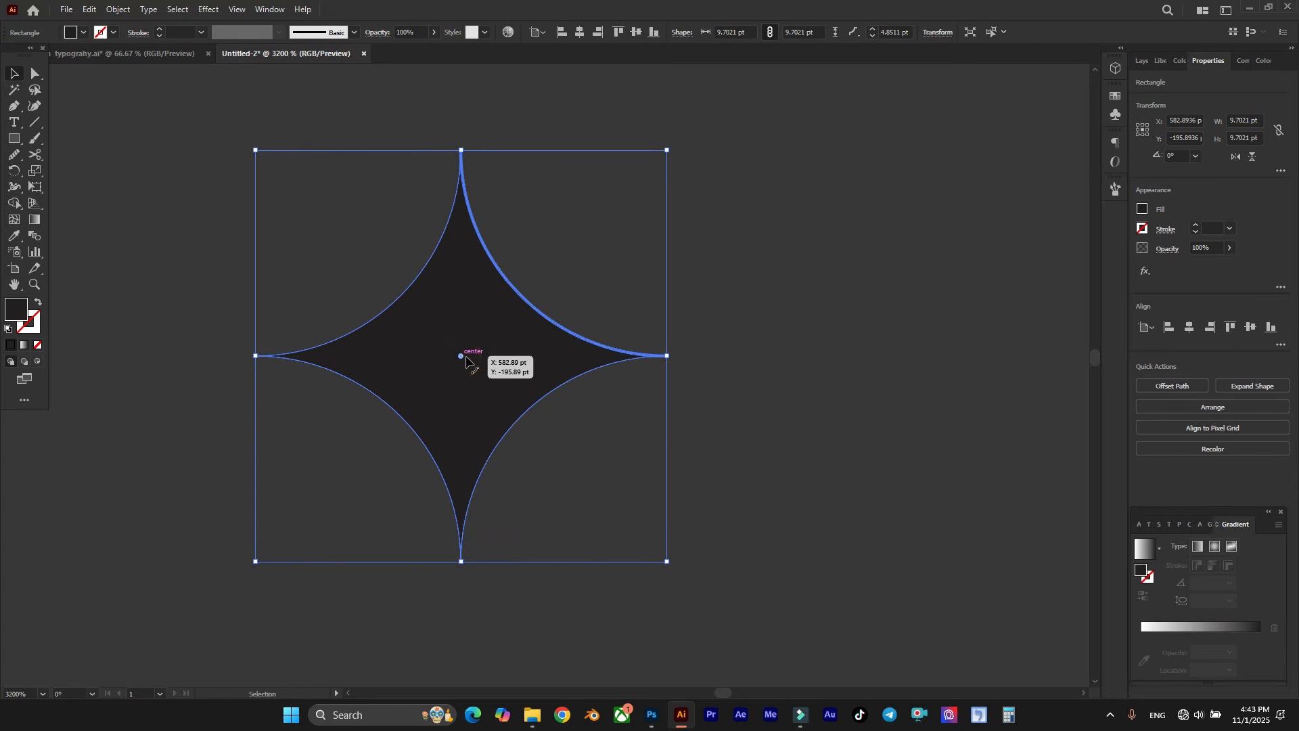
{"action": "scroll", "coordinate": [760, 331], "scroll_direction": "down", "scroll_amount": 3}
{"action": "left_click", "coordinate": [792, 304]}
Step: Centre the star on the lower end of the vertical line and enlarge it to about 12.8 pt
{"action": "scroll", "coordinate": [708, 262], "scroll_direction": "down", "scroll_amount": 2}
{"action": "scroll", "coordinate": [707, 262], "scroll_direction": "down", "scroll_amount": 1}
{"action": "left_click_drag", "start_coordinate": [692, 215], "coordinate": [518, 492]}
{"action": "left_click", "coordinate": [514, 500]}
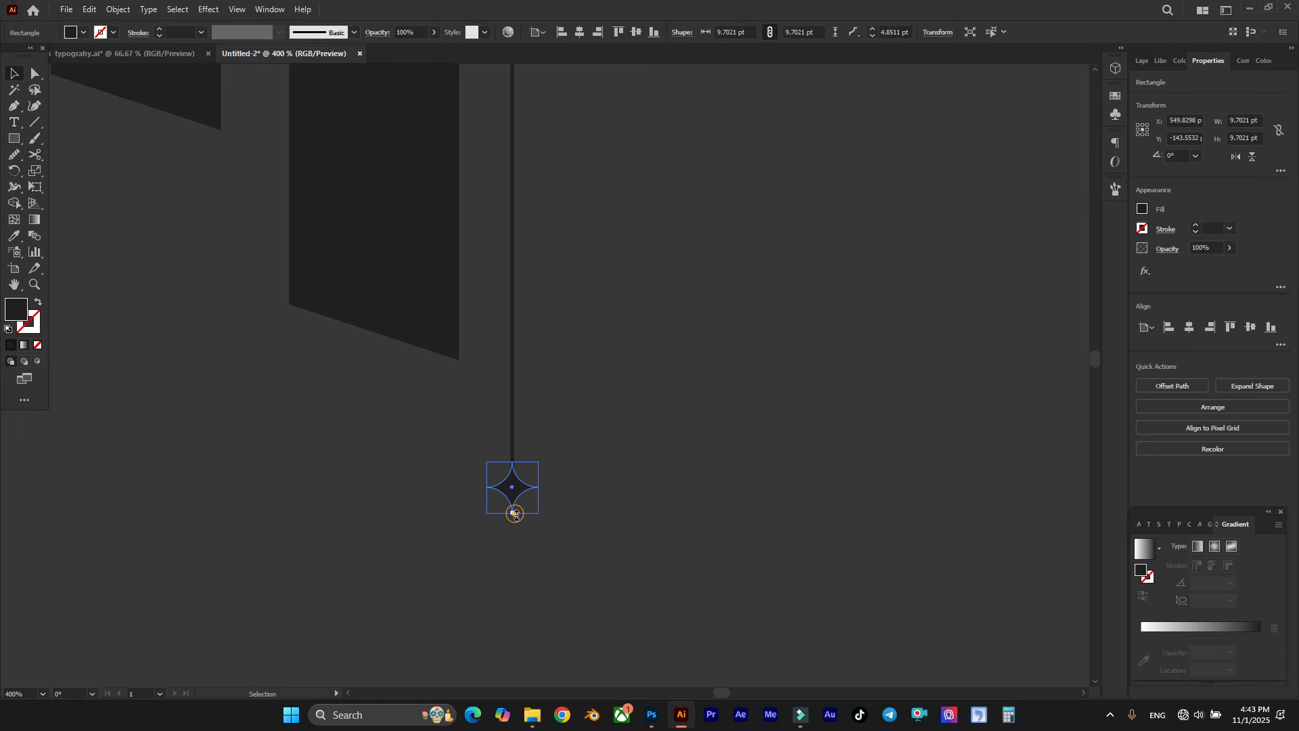
{"action": "left_click", "coordinate": [591, 468]}
Step: Copy the star further up the vertical line and shrink the copy to about 7.9 pt
{"action": "left_click_drag", "start_coordinate": [514, 504], "coordinate": [514, 338]}
{"action": "scroll", "coordinate": [512, 331], "scroll_direction": "up", "scroll_amount": 2}
{"action": "left_click_drag", "start_coordinate": [507, 266], "coordinate": [560, 368]}
{"action": "left_click", "coordinate": [580, 282]}
{"action": "scroll", "coordinate": [601, 298], "scroll_direction": "down", "scroll_amount": 2}
{"action": "left_click", "coordinate": [602, 346]}
{"action": "scroll", "coordinate": [675, 416], "scroll_direction": "down", "scroll_amount": 2}
{"action": "scroll", "coordinate": [802, 418], "scroll_direction": "up", "scroll_amount": 2}
{"action": "scroll", "coordinate": [785, 382], "scroll_direction": "down", "scroll_amount": 3}
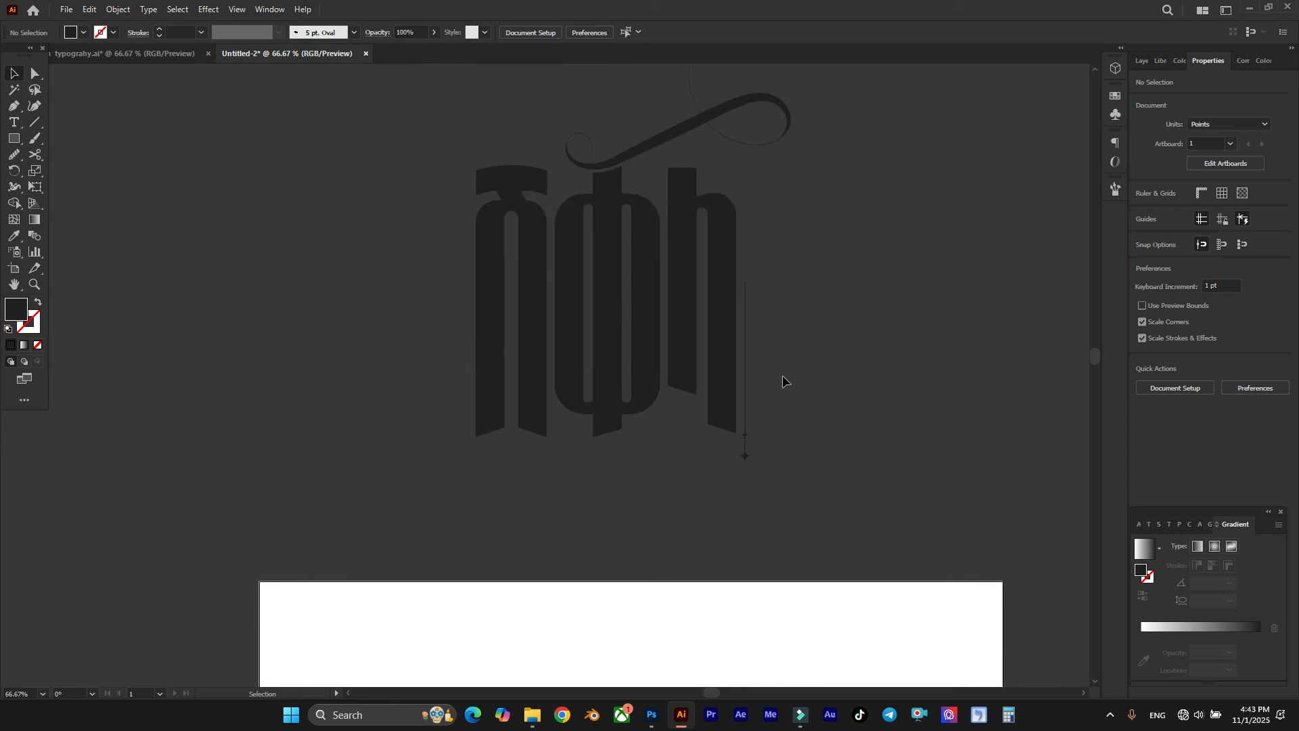
{"action": "scroll", "coordinate": [769, 387], "scroll_direction": "up", "scroll_amount": 3}
{"action": "scroll", "coordinate": [702, 620], "scroll_direction": "up", "scroll_amount": 3}
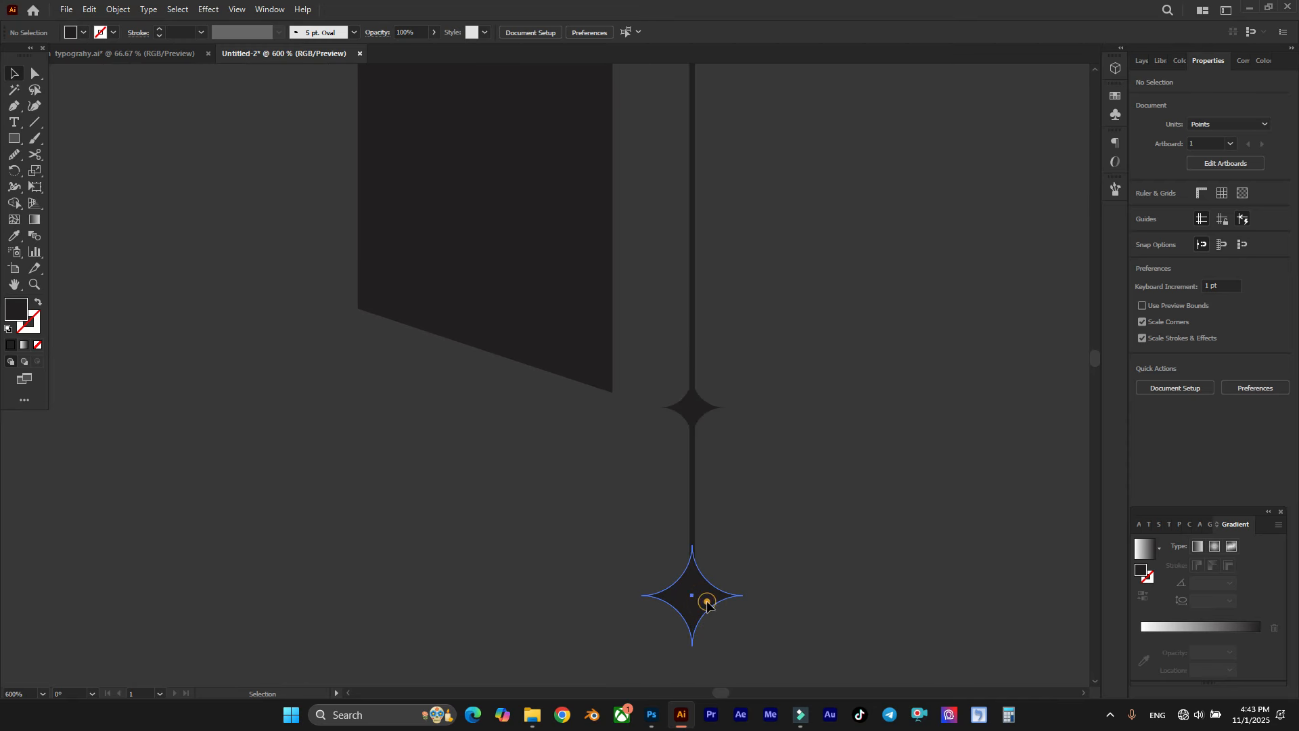
Step: Enlarge the bottom star to about 16.2 pt and scale up the smaller star above it slightly
{"action": "left_click", "coordinate": [700, 602]}
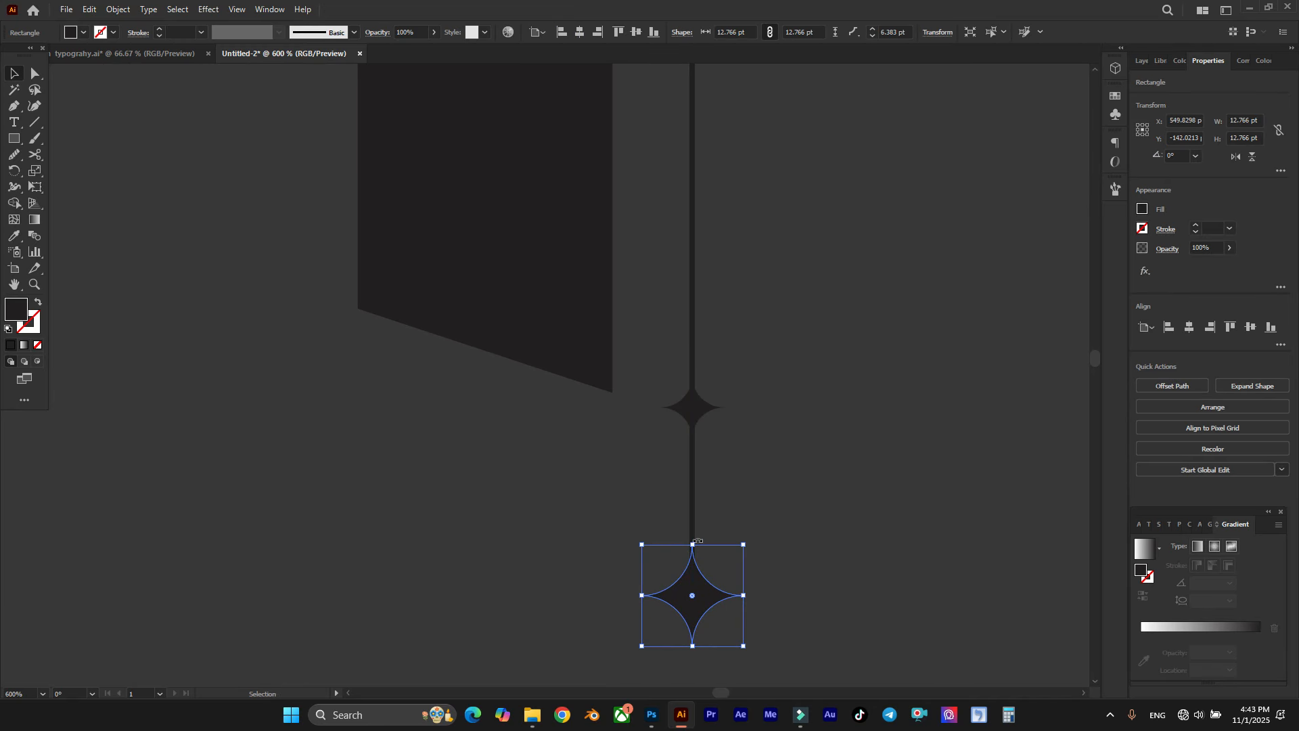
{"action": "left_click_drag", "start_coordinate": [694, 545], "coordinate": [693, 532]}
{"action": "left_click", "coordinate": [699, 407]}
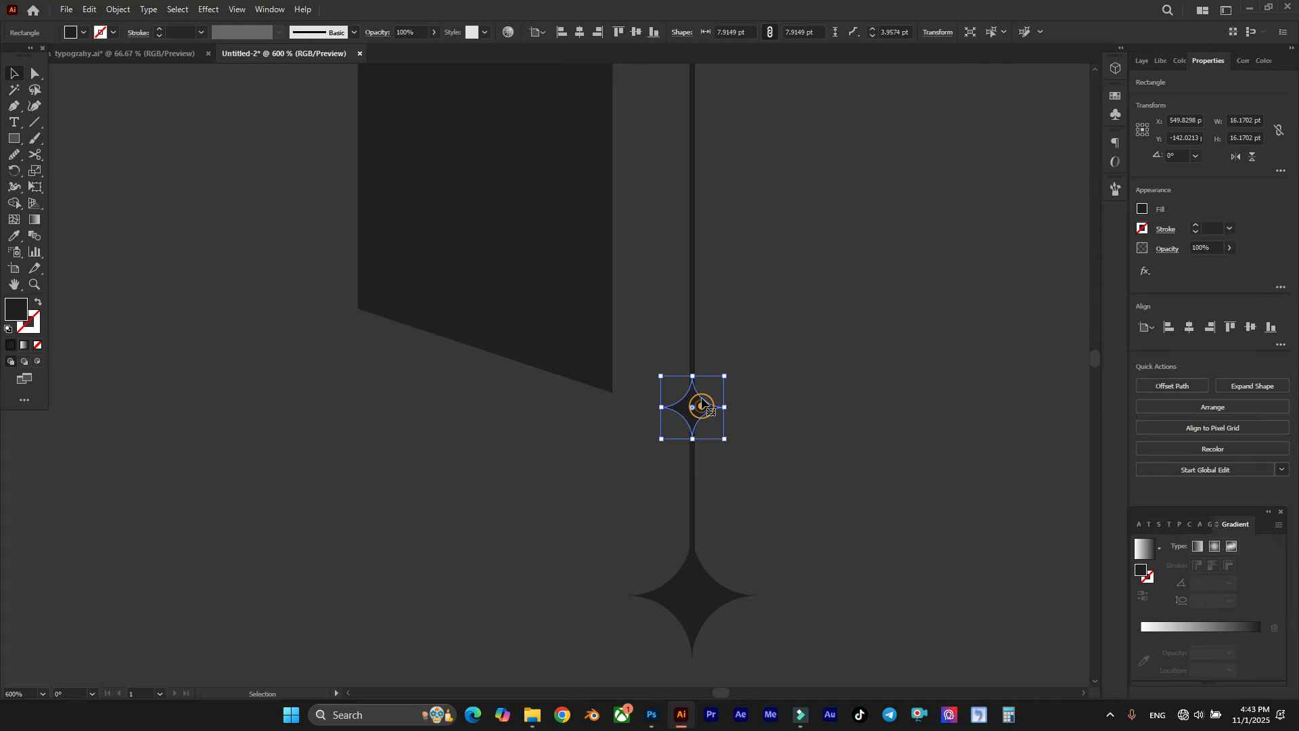
{"action": "left_click_drag", "start_coordinate": [692, 377], "coordinate": [692, 354]}
{"action": "left_click", "coordinate": [731, 313]}
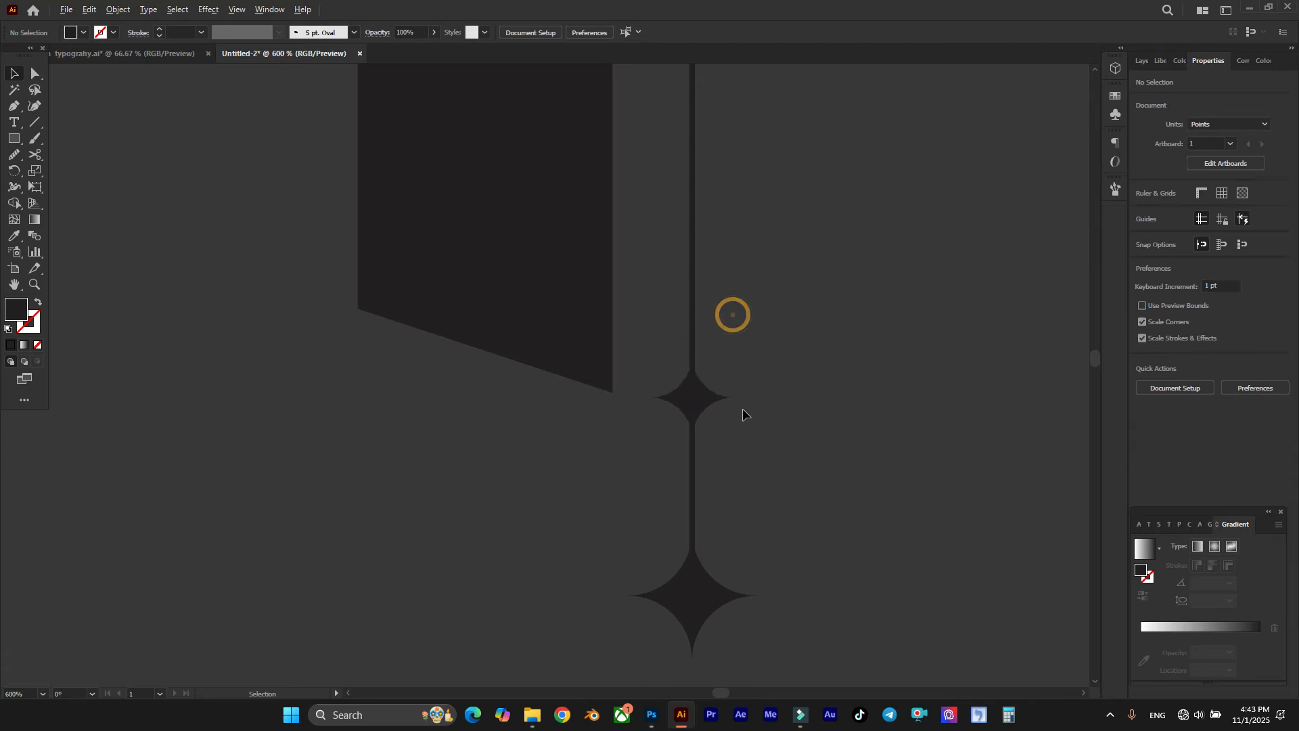
Step: Group the vertical line with its two stars
{"action": "scroll", "coordinate": [744, 408], "scroll_direction": "down", "scroll_amount": 2}
{"action": "scroll", "coordinate": [811, 369], "scroll_direction": "down", "scroll_amount": 3}
{"action": "scroll", "coordinate": [811, 436], "scroll_direction": "up", "scroll_amount": 3}
{"action": "left_click_drag", "start_coordinate": [762, 434], "coordinate": [723, 259]}
{"action": "scroll", "coordinate": [722, 259], "scroll_direction": "up", "scroll_amount": 2}
{"action": "right_click", "coordinate": [722, 259]}
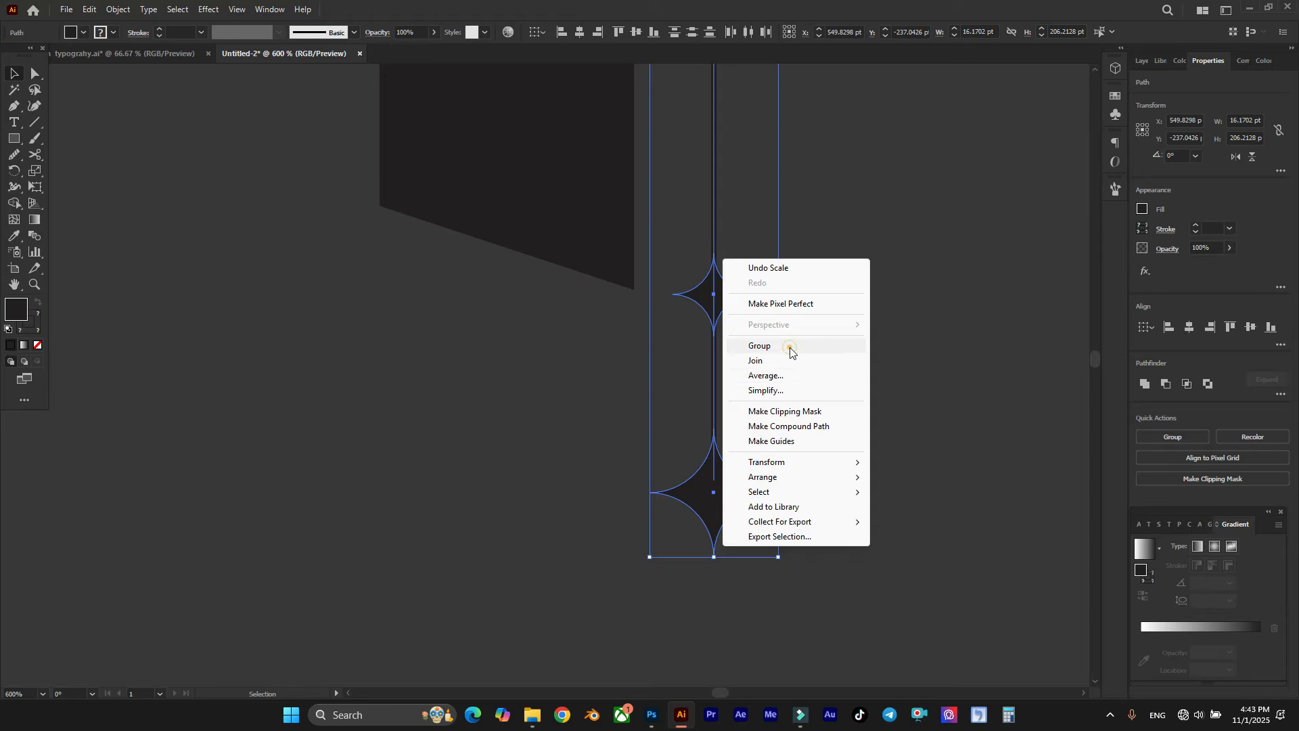
{"action": "left_click", "coordinate": [789, 347]}
Step: Expand the grouped line and stars so the line's stroke is converted to a filled shape
{"action": "scroll", "coordinate": [718, 296], "scroll_direction": "up", "scroll_amount": 2}
{"action": "scroll", "coordinate": [718, 296], "scroll_direction": "up", "scroll_amount": 1}
{"action": "left_click", "coordinate": [115, 9]}
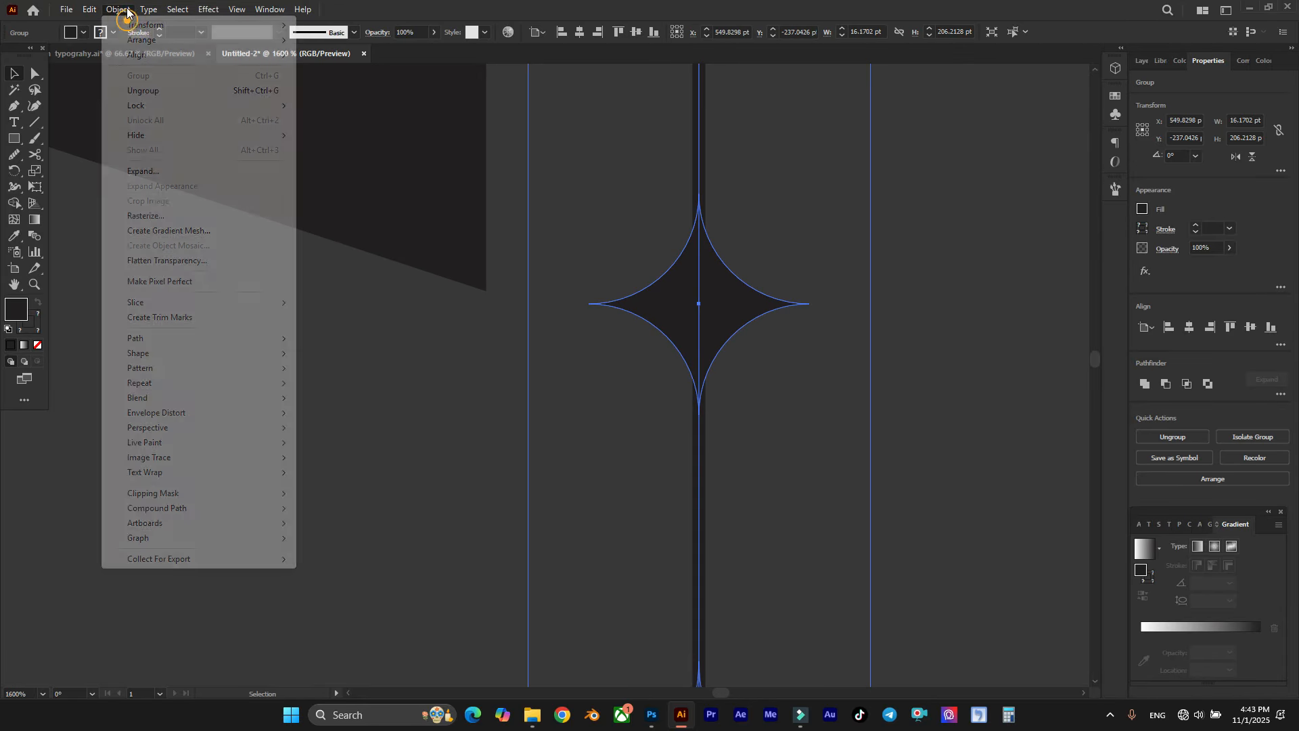
{"action": "left_click", "coordinate": [174, 169]}
{"action": "left_click", "coordinate": [614, 431]}
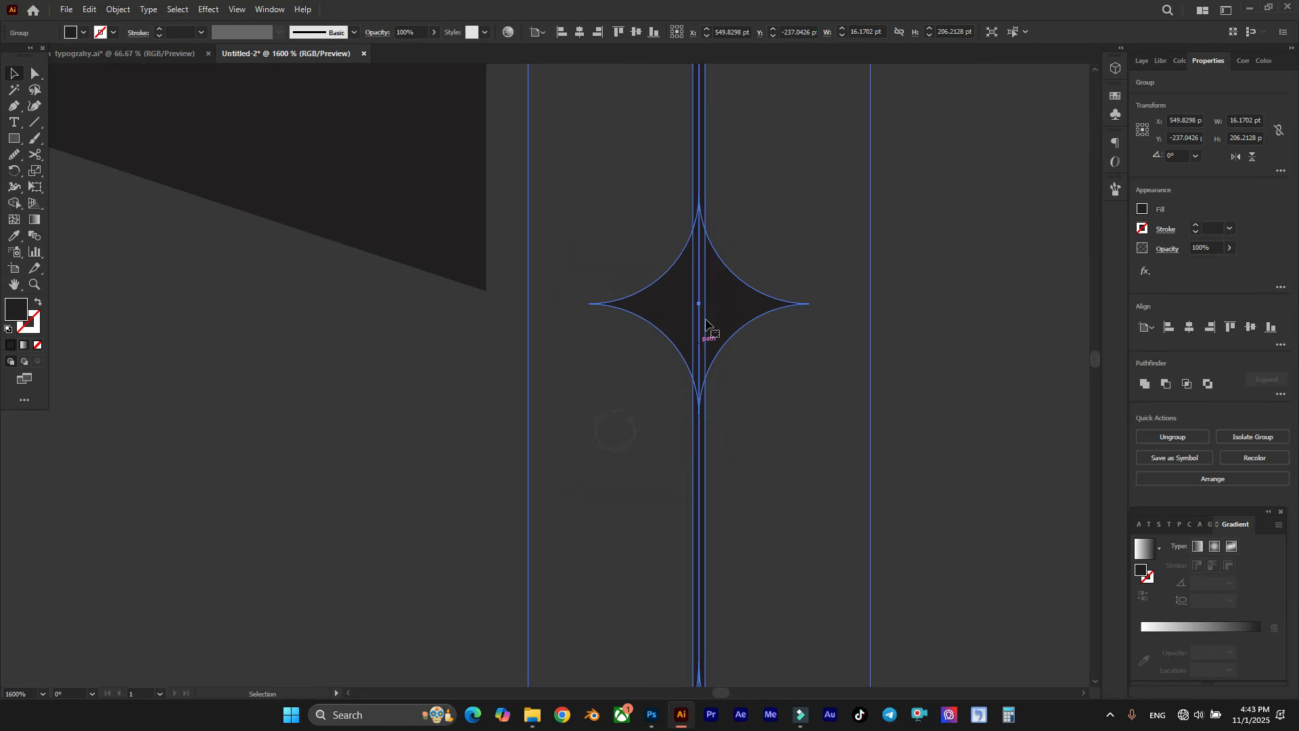
Step: Duplicate the star-tipped line horizontally to just outside the first letter's outer leg
{"action": "scroll", "coordinate": [778, 398], "scroll_direction": "down", "scroll_amount": 6}
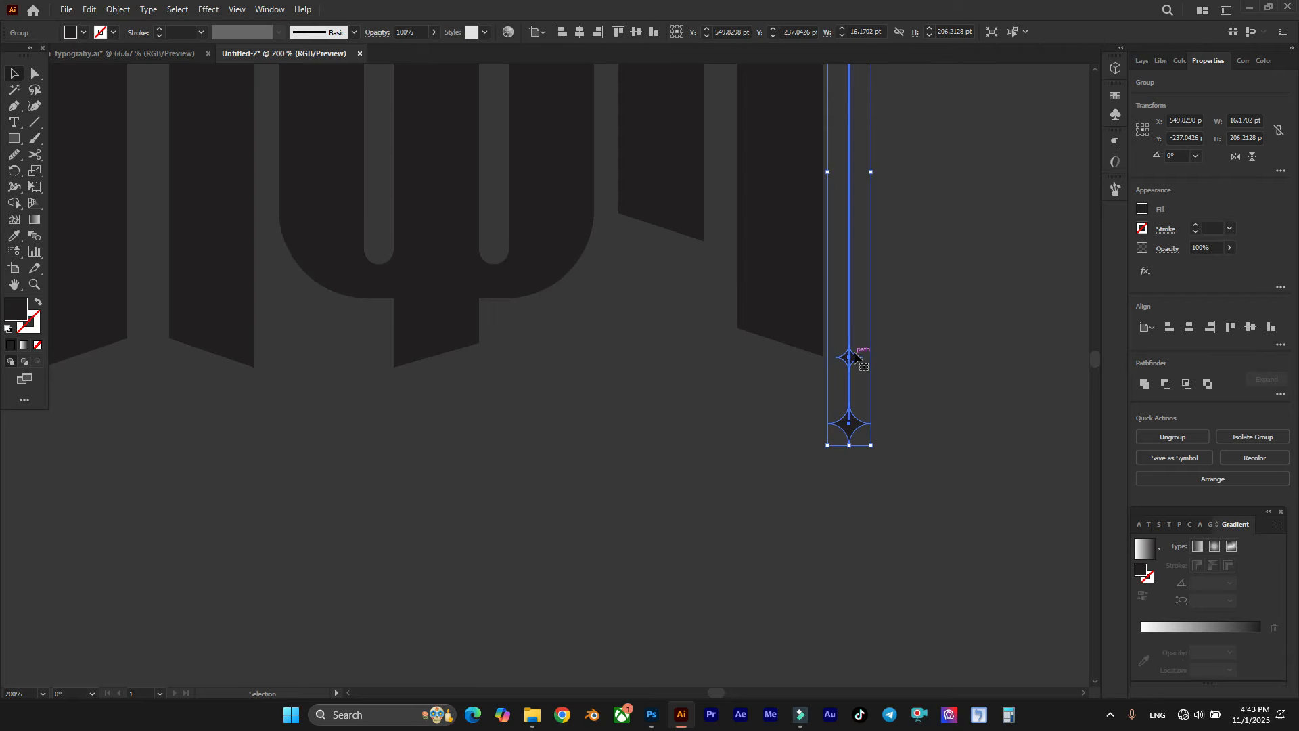
{"action": "scroll", "coordinate": [854, 356], "scroll_direction": "down", "scroll_amount": 3}
{"action": "left_click_drag", "start_coordinate": [859, 356], "coordinate": [575, 358]}
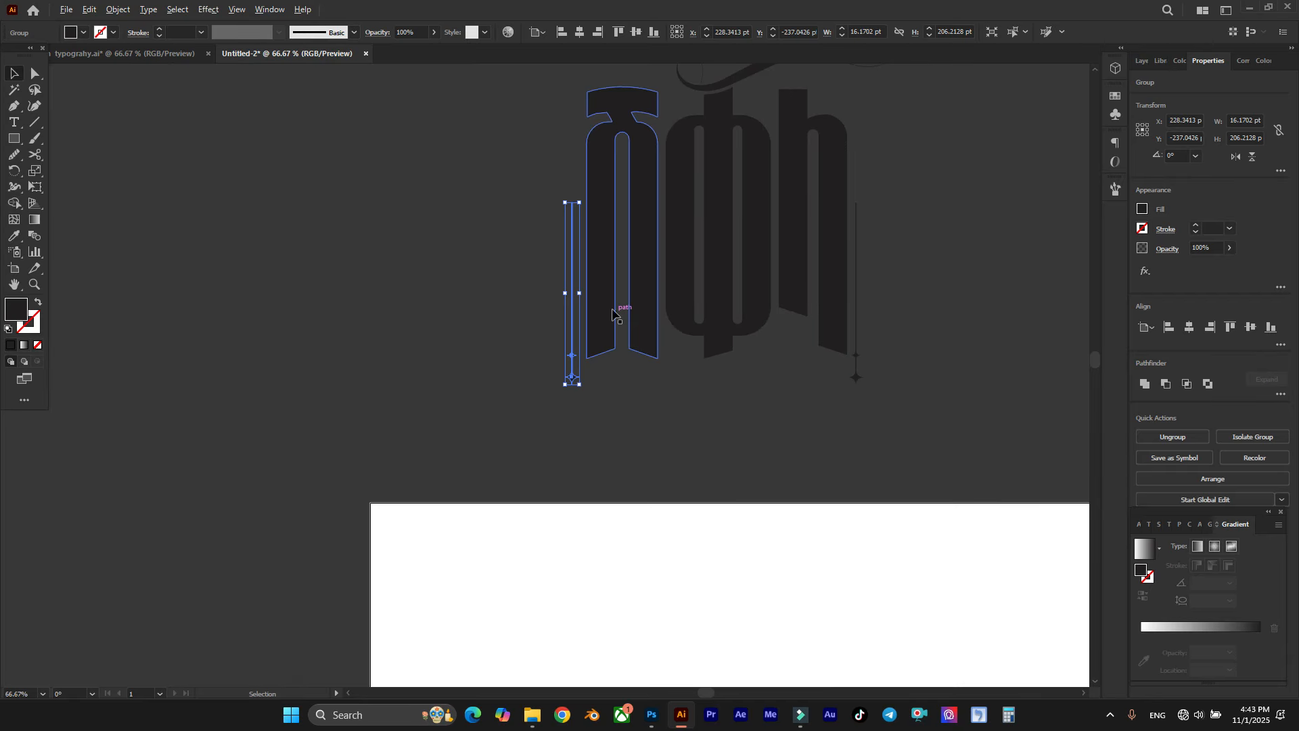
Step: Rotate the copied line beside the first letter by 180° so its stars sit at the upper end
{"action": "scroll", "coordinate": [612, 313], "scroll_direction": "up", "scroll_amount": 3}
{"action": "scroll", "coordinate": [478, 243], "scroll_direction": "down", "scroll_amount": 2}
{"action": "left_click_drag", "start_coordinate": [473, 240], "coordinate": [225, 500]}
{"action": "left_click_drag", "start_coordinate": [97, 433], "coordinate": [111, 299]}
{"action": "left_click_drag", "start_coordinate": [127, 256], "coordinate": [127, 256]}
{"action": "scroll", "coordinate": [518, 460], "scroll_direction": "down", "scroll_amount": 2}
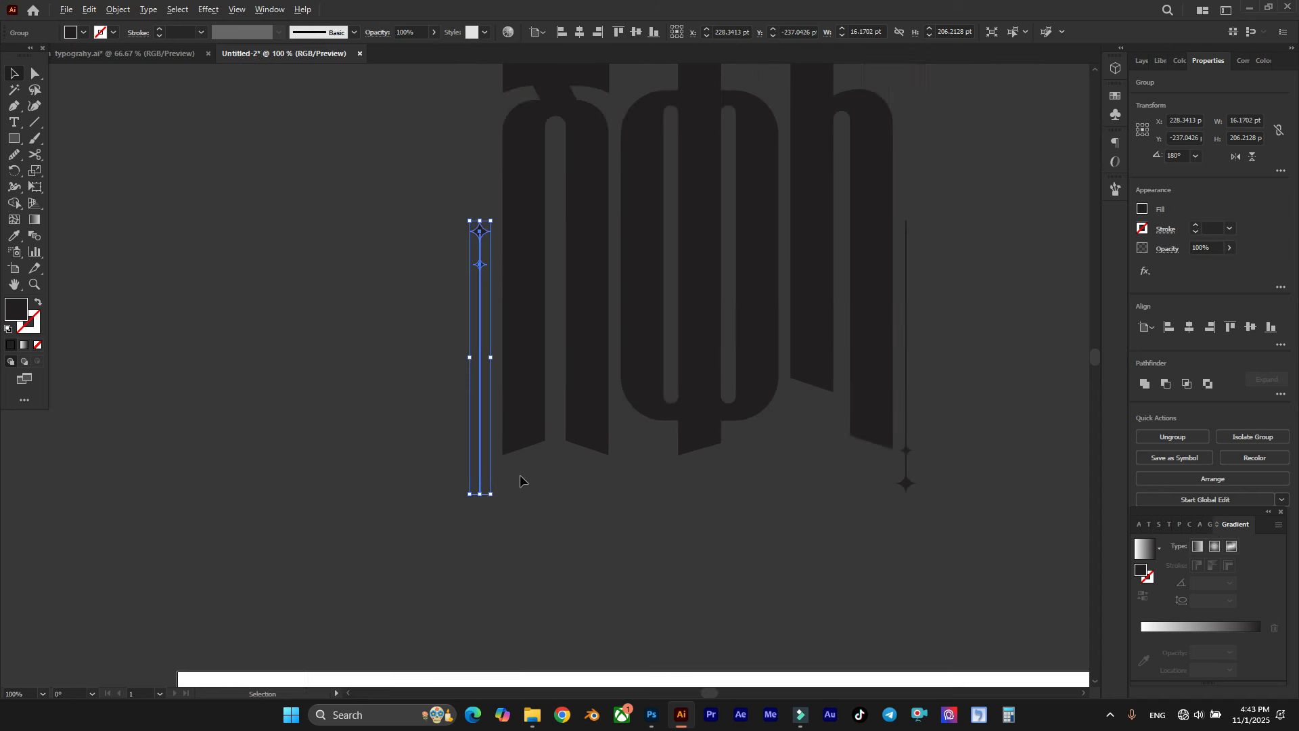
{"action": "scroll", "coordinate": [519, 392], "scroll_direction": "up", "scroll_amount": 1}
{"action": "left_click", "coordinate": [431, 274]}
Step: Copy the large star on the first letter's line to below the small star, so the small one sits between two large ones
{"action": "scroll", "coordinate": [489, 274], "scroll_direction": "up", "scroll_amount": 6}
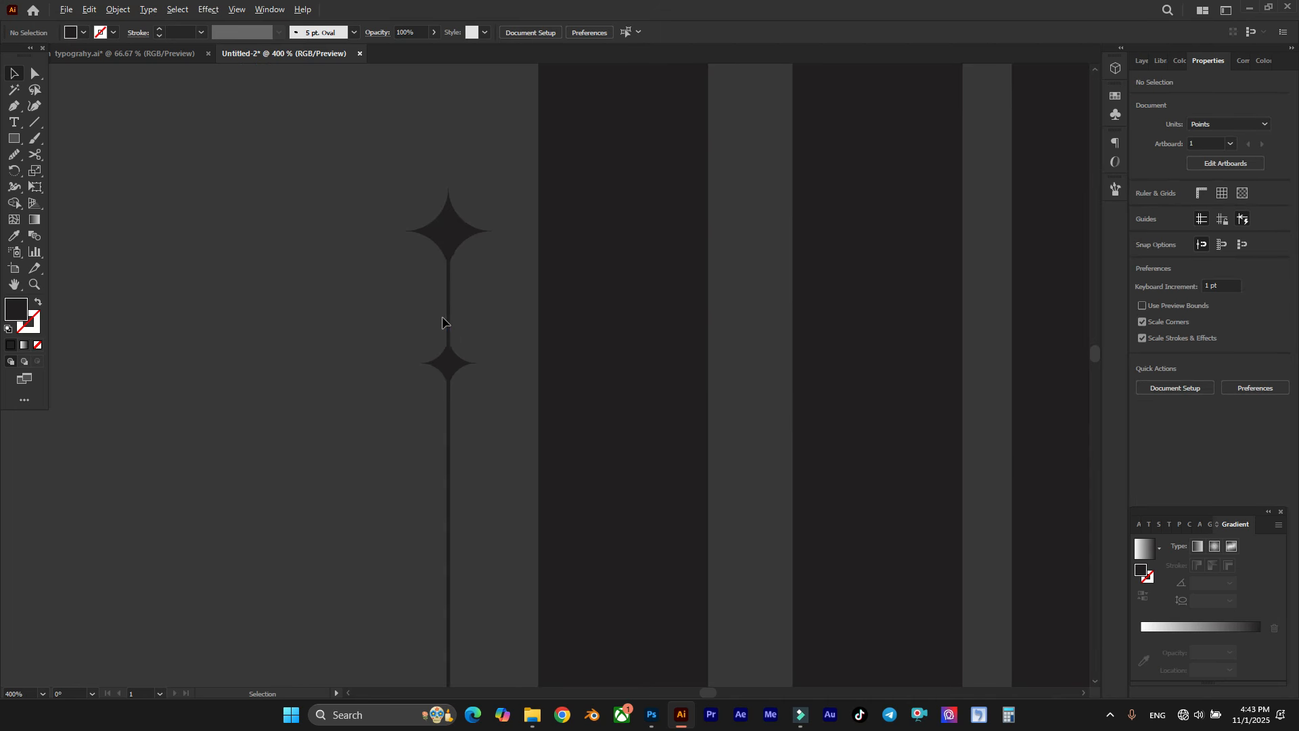
{"action": "left_click", "coordinate": [464, 415]}
{"action": "left_click_drag", "start_coordinate": [464, 415], "coordinate": [464, 362]}
{"action": "left_click_drag", "start_coordinate": [451, 150], "coordinate": [469, 473]}
{"action": "left_click", "coordinate": [519, 365]}
{"action": "scroll", "coordinate": [502, 361], "scroll_direction": "down", "scroll_amount": 4}
{"action": "scroll", "coordinate": [505, 360], "scroll_direction": "down", "scroll_amount": 1}
{"action": "scroll", "coordinate": [426, 351], "scroll_direction": "right", "scroll_amount": 4}
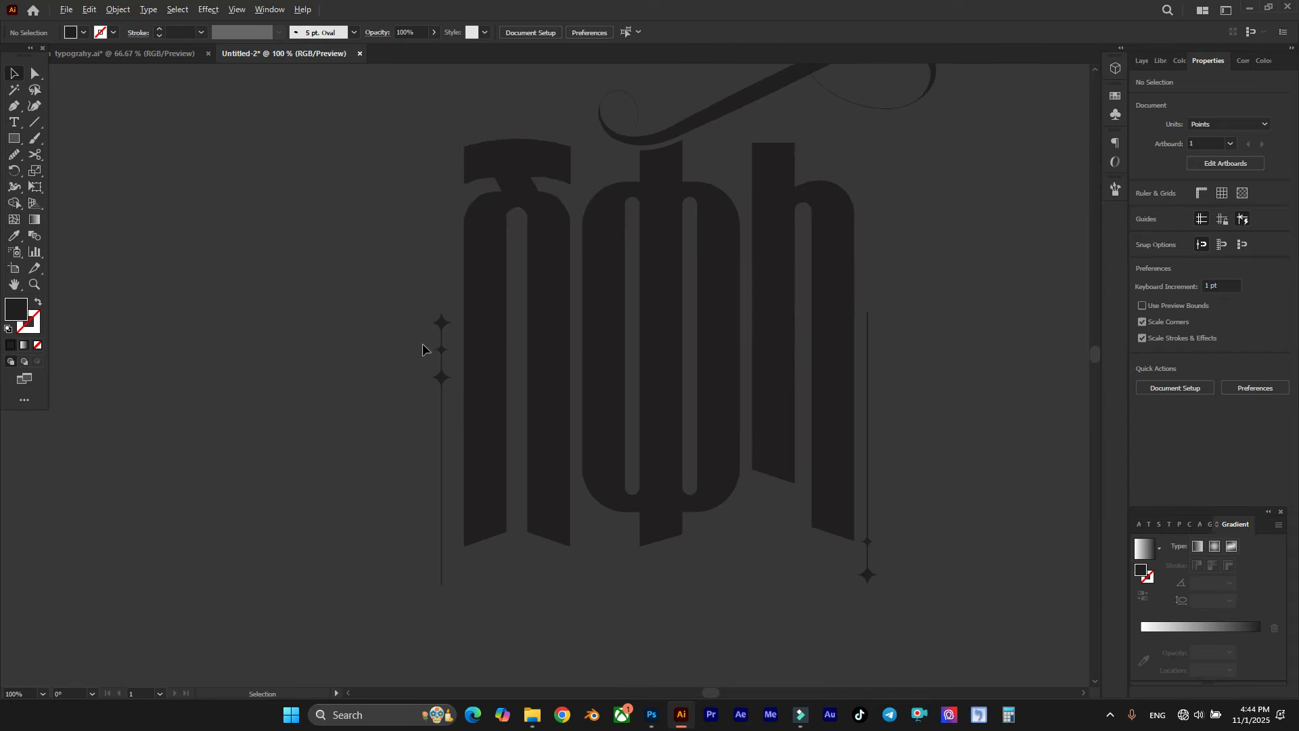
{"action": "scroll", "coordinate": [433, 244], "scroll_direction": "right", "scroll_amount": 3}
{"action": "scroll", "coordinate": [472, 255], "scroll_direction": "up", "scroll_amount": 2}
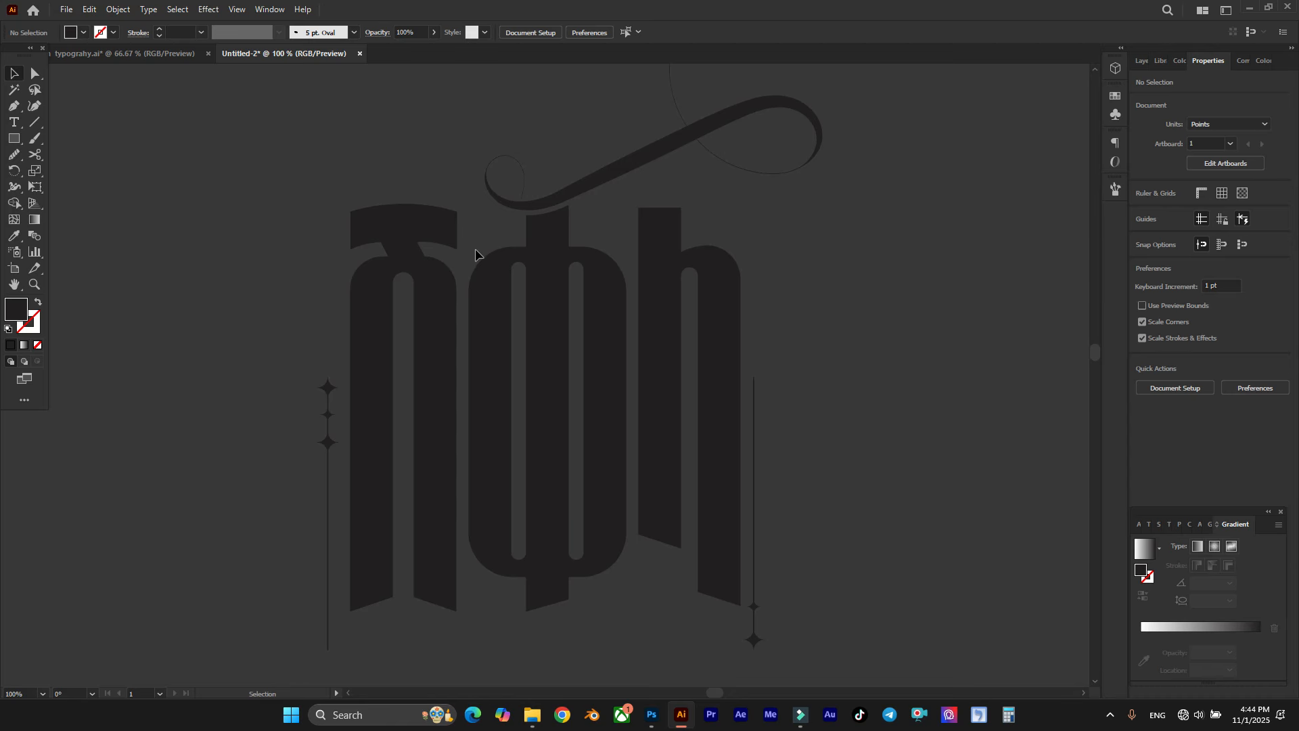
Step: Group the three letters, the flourish and both star-tipped lines into one object
{"action": "scroll", "coordinate": [475, 249], "scroll_direction": "down", "scroll_amount": 1}
{"action": "left_click_drag", "start_coordinate": [283, 136], "coordinate": [754, 523]}
{"action": "right_click", "coordinate": [573, 428]}
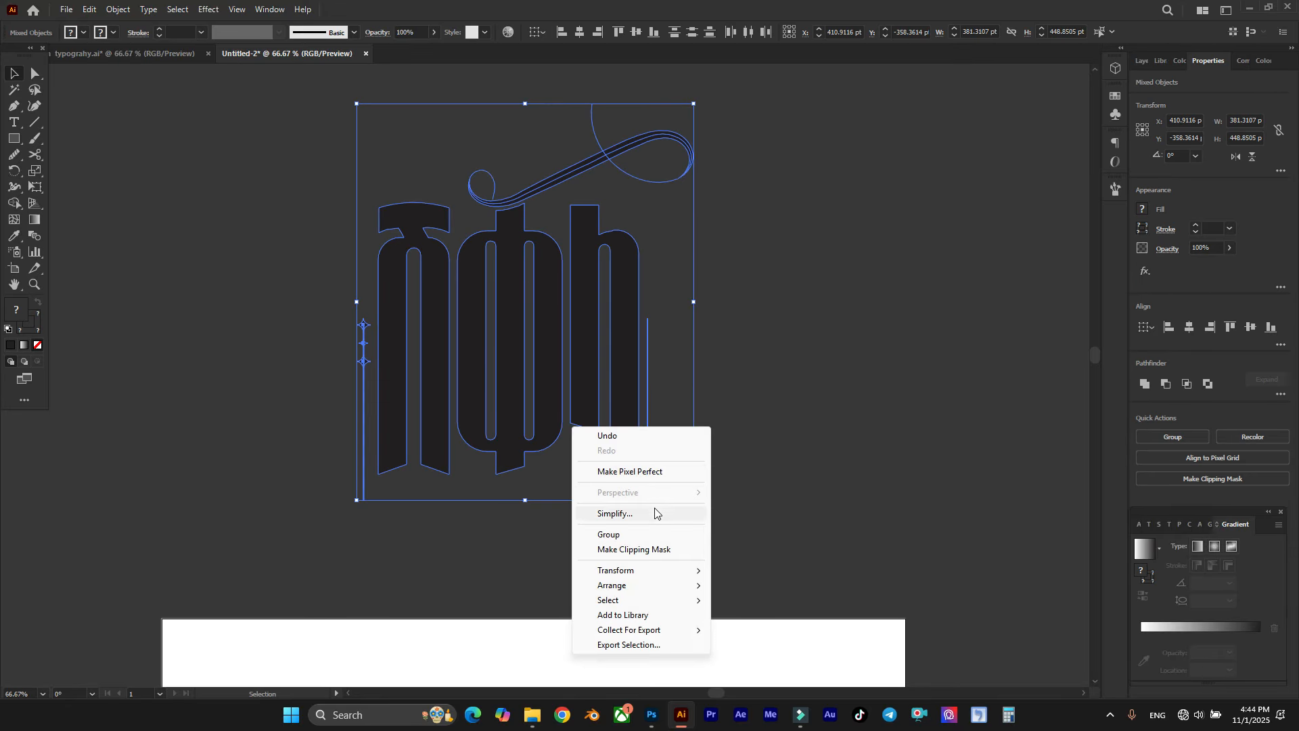
{"action": "left_click", "coordinate": [628, 535]}
{"action": "scroll", "coordinate": [545, 377], "scroll_direction": "up", "scroll_amount": 1}
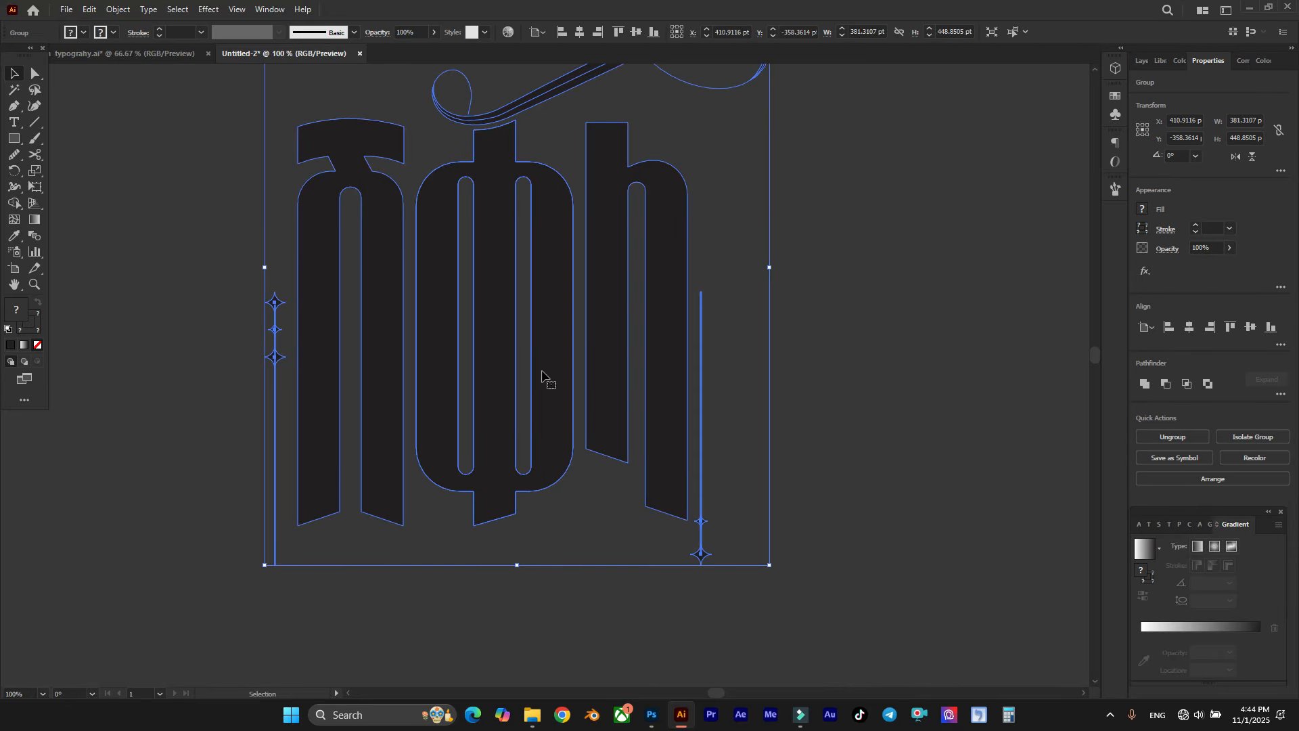
{"action": "scroll", "coordinate": [545, 377], "scroll_direction": "down", "scroll_amount": 3}
{"action": "scroll", "coordinate": [575, 396], "scroll_direction": "up", "scroll_amount": 2}
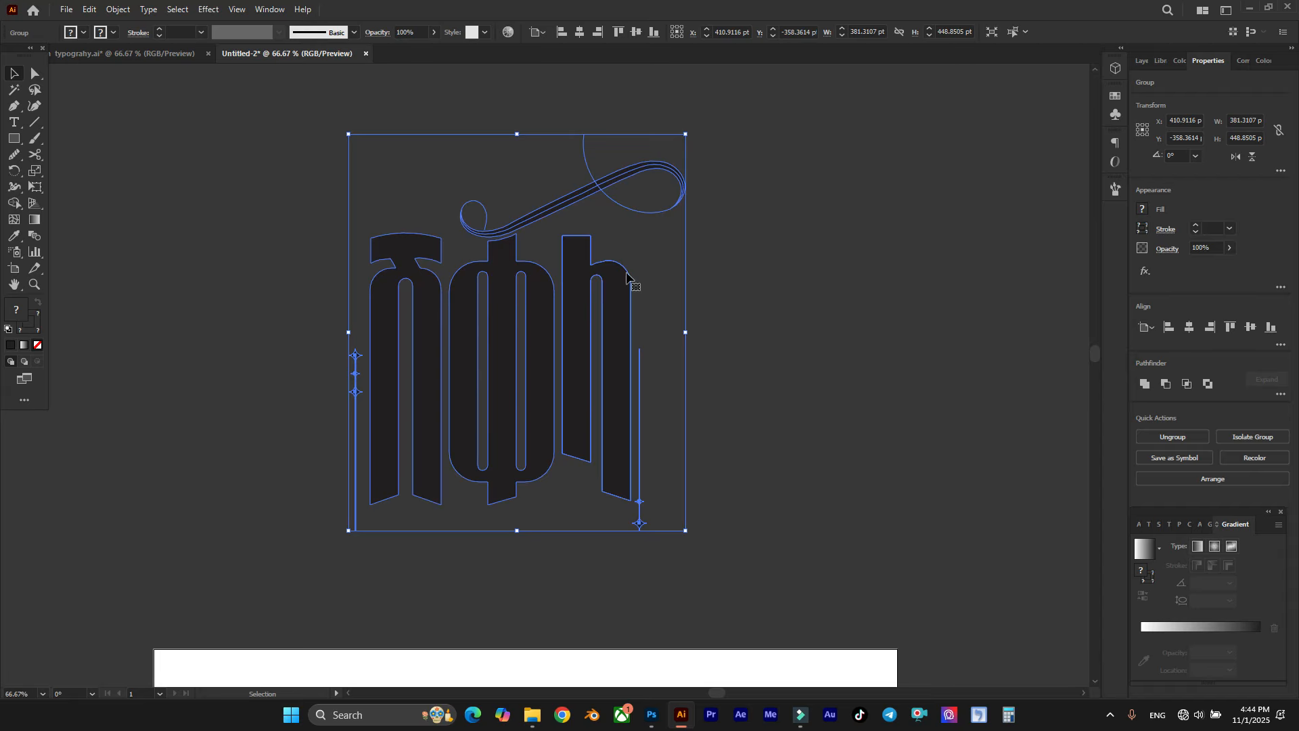
Step: Shear the grouped lettering, flourish and star-tipped lines by 4° along the horizontal axis
{"action": "left_click", "coordinate": [661, 242]}
{"action": "scroll", "coordinate": [371, 249], "scroll_direction": "up", "scroll_amount": 2}
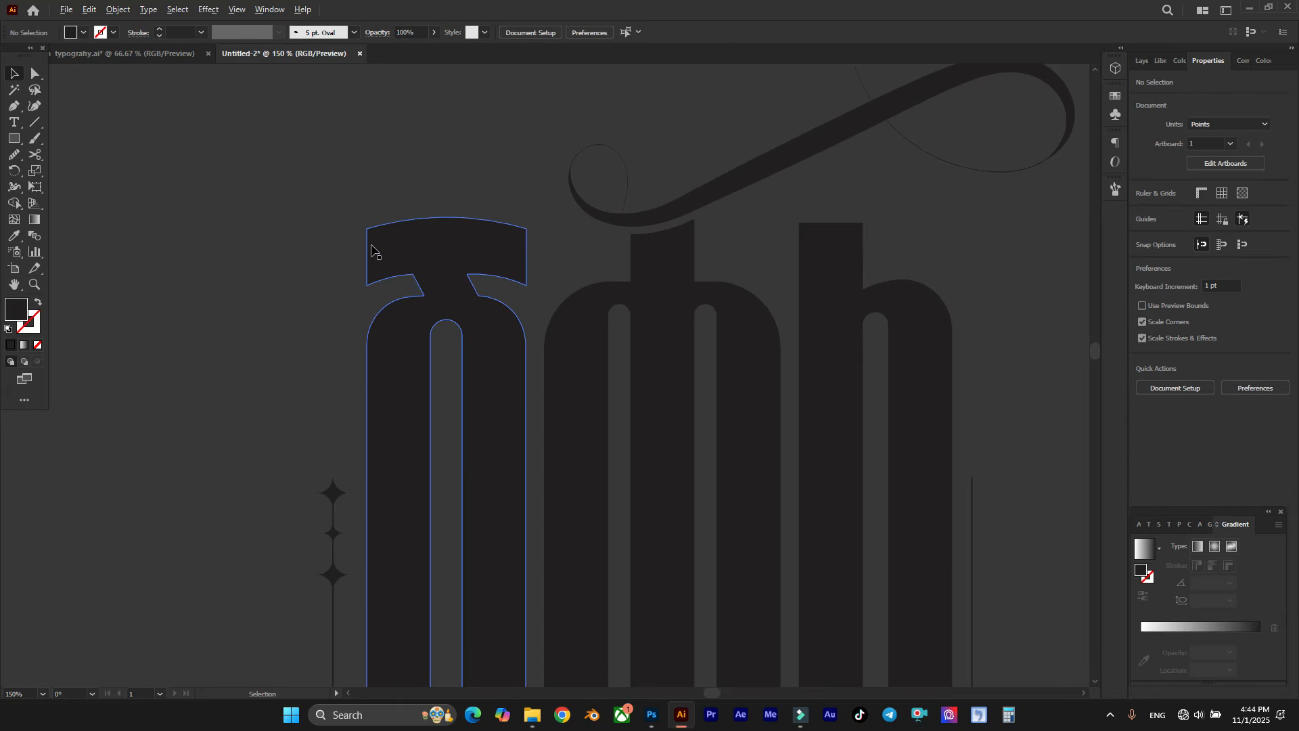
{"action": "scroll", "coordinate": [371, 249], "scroll_direction": "down", "scroll_amount": 1}
{"action": "left_click", "coordinate": [546, 342]}
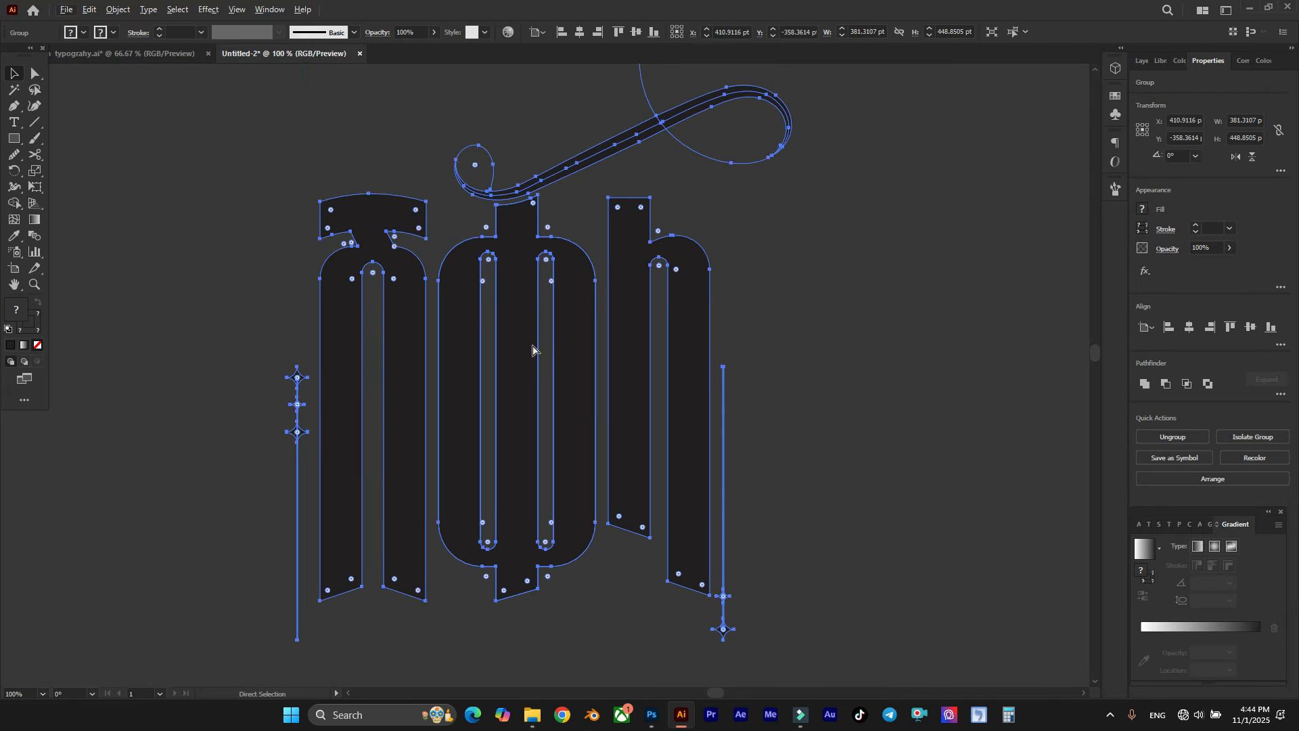
{"action": "scroll", "coordinate": [532, 346], "scroll_direction": "right", "scroll_amount": 2}
{"action": "scroll", "coordinate": [533, 345], "scroll_direction": "down", "scroll_amount": 1}
{"action": "scroll", "coordinate": [528, 348], "scroll_direction": "right", "scroll_amount": 1}
{"action": "scroll", "coordinate": [500, 345], "scroll_direction": "up", "scroll_amount": 1}
{"action": "right_click", "coordinate": [468, 329]}
{"action": "mouse_move", "coordinate": [533, 487]}
{"action": "left_click", "coordinate": [673, 570]}
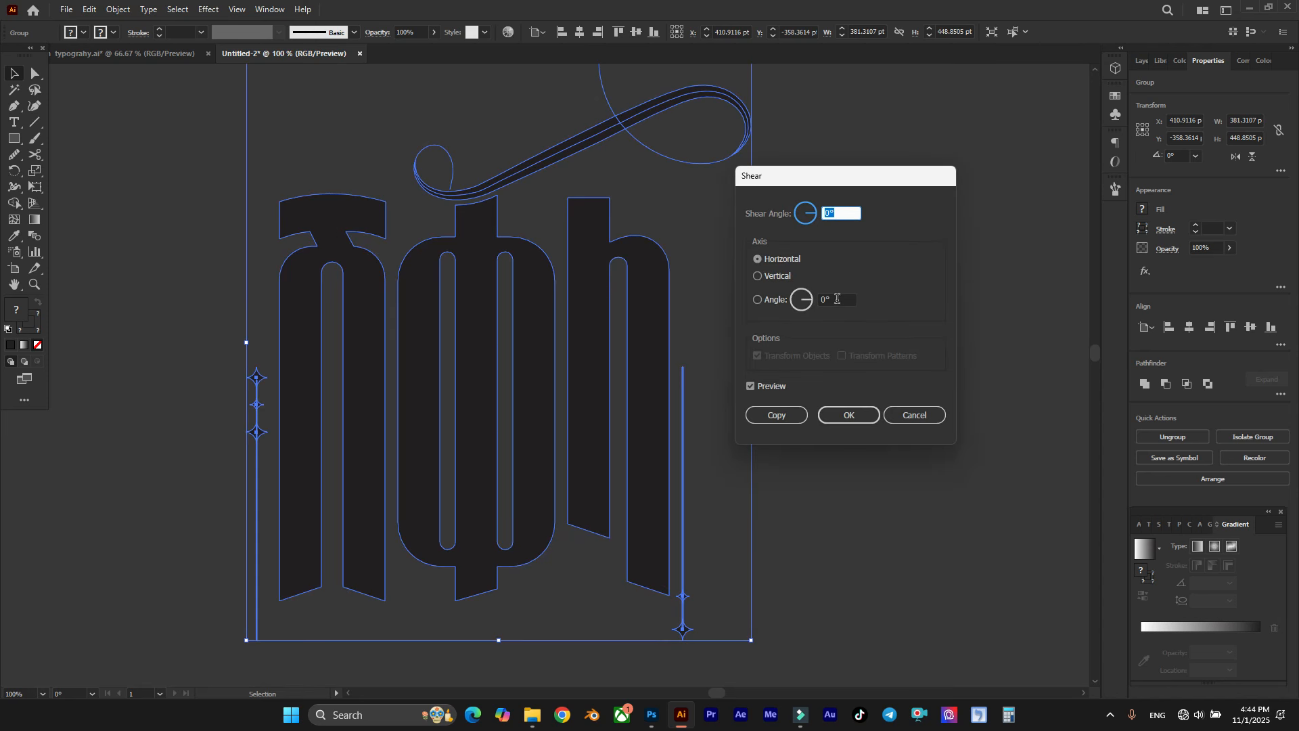
{"action": "scroll", "coordinate": [845, 214], "scroll_direction": "up", "scroll_amount": 3}
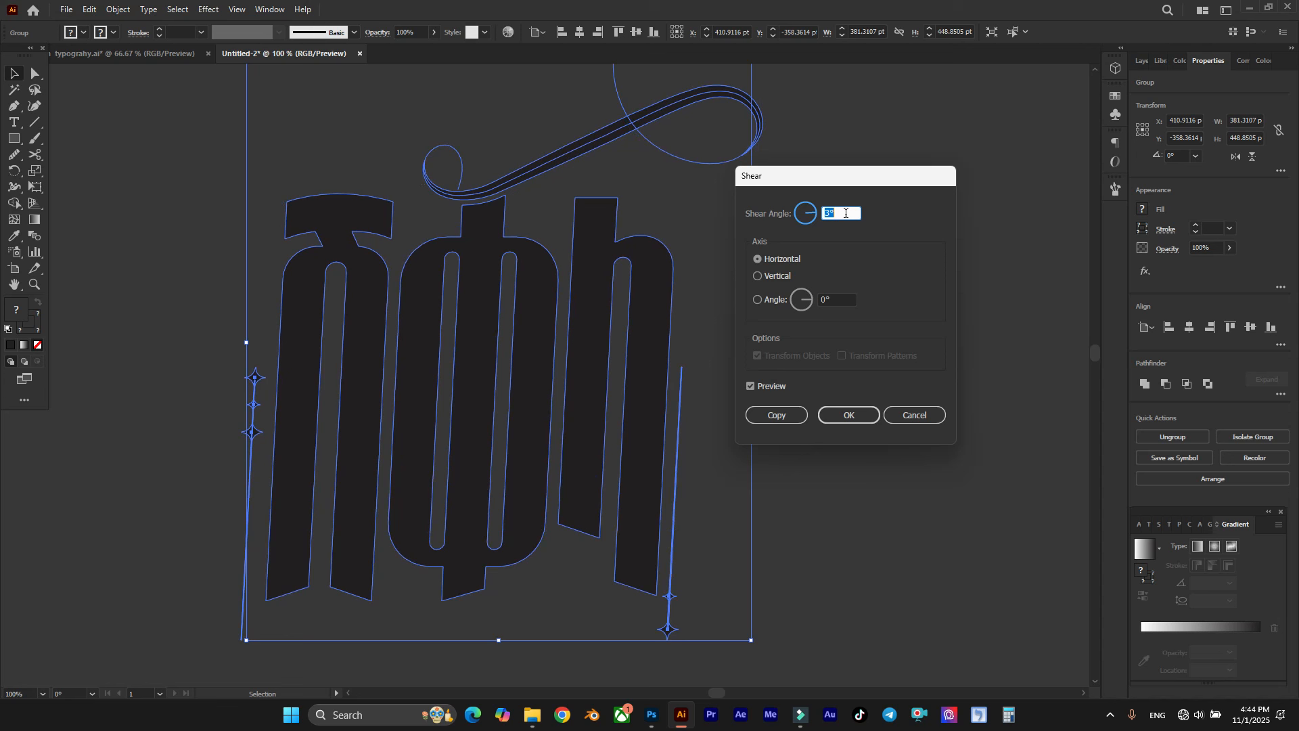
{"action": "scroll", "coordinate": [846, 213], "scroll_direction": "up", "scroll_amount": 1}
{"action": "left_click", "coordinate": [846, 414]}
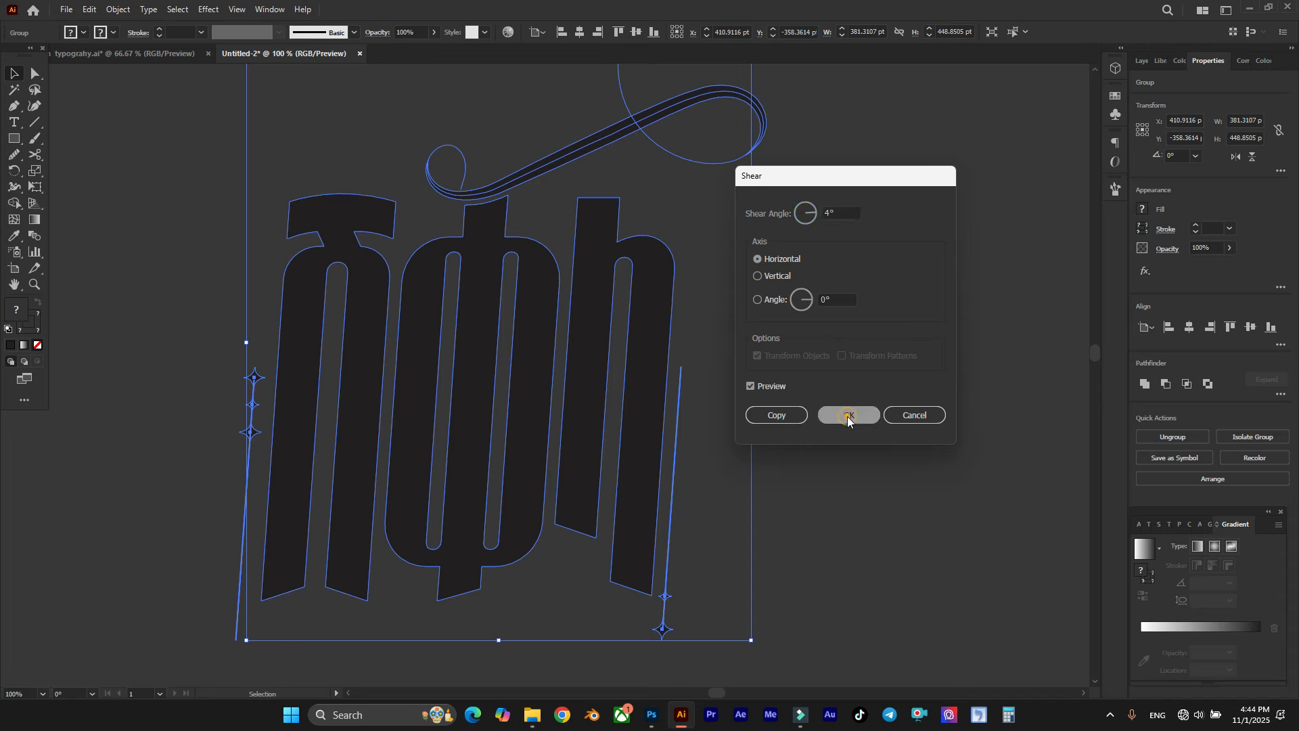
{"action": "left_click", "coordinate": [812, 409]}
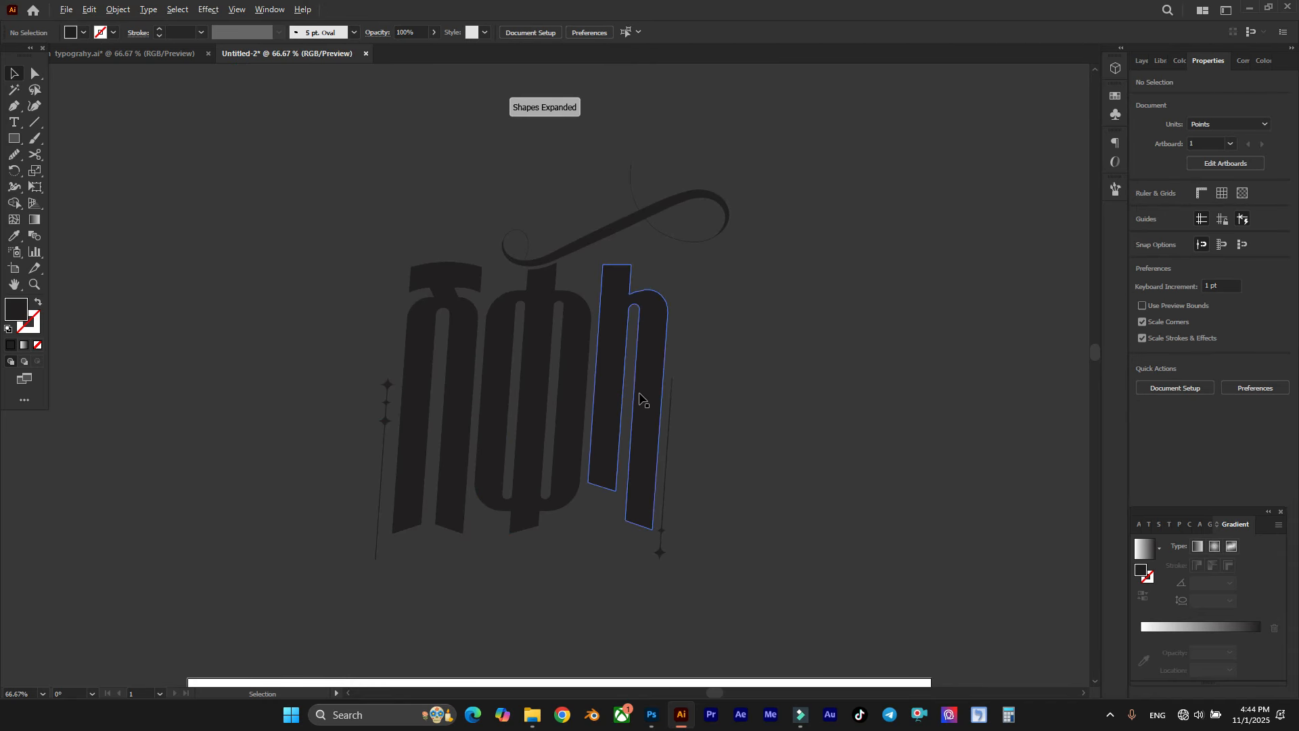
Step: Try filling the sheared lettering group with the C=0 M=80 Y=95 K=0 orange swatch
{"action": "scroll", "coordinate": [639, 399], "scroll_direction": "up", "scroll_amount": 2}
{"action": "scroll", "coordinate": [639, 399], "scroll_direction": "left", "scroll_amount": 4}
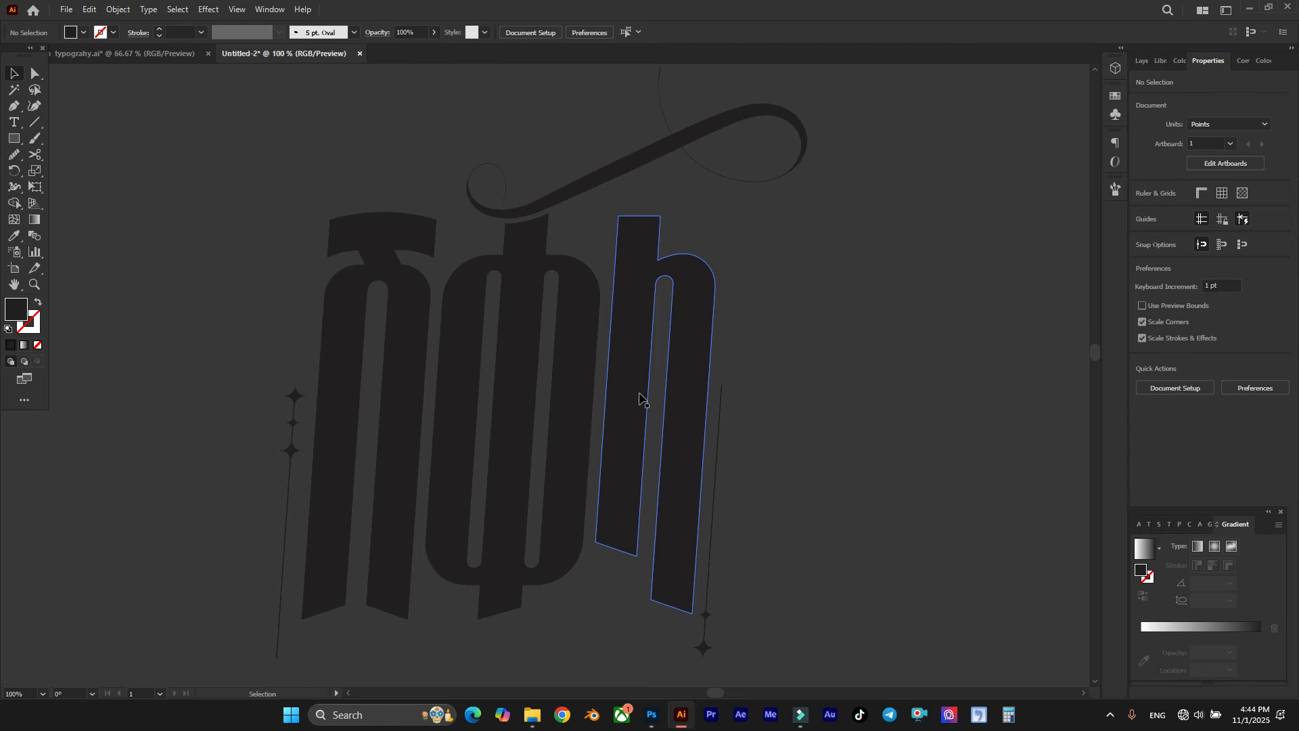
{"action": "scroll", "coordinate": [650, 382], "scroll_direction": "down", "scroll_amount": 1}
{"action": "left_click", "coordinate": [629, 376]}
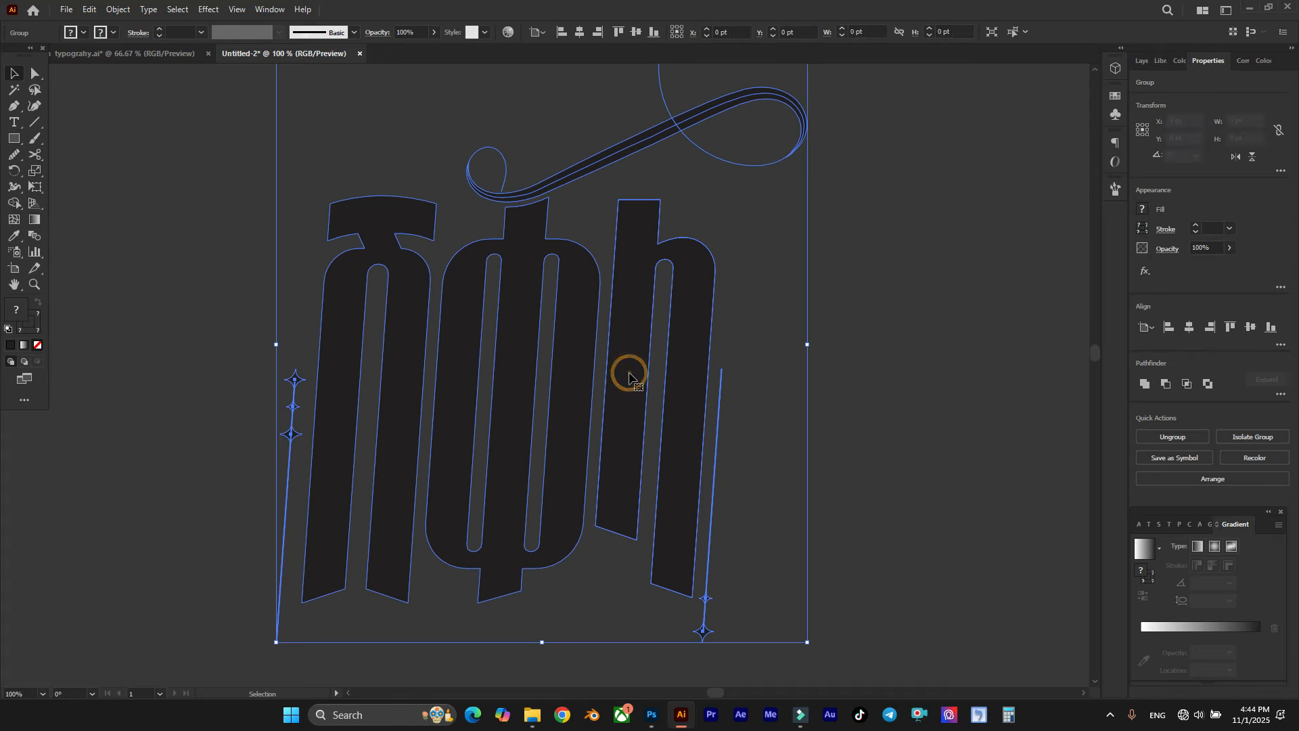
{"action": "scroll", "coordinate": [647, 372], "scroll_direction": "right", "scroll_amount": 1}
{"action": "scroll", "coordinate": [222, 220], "scroll_direction": "up", "scroll_amount": 1}
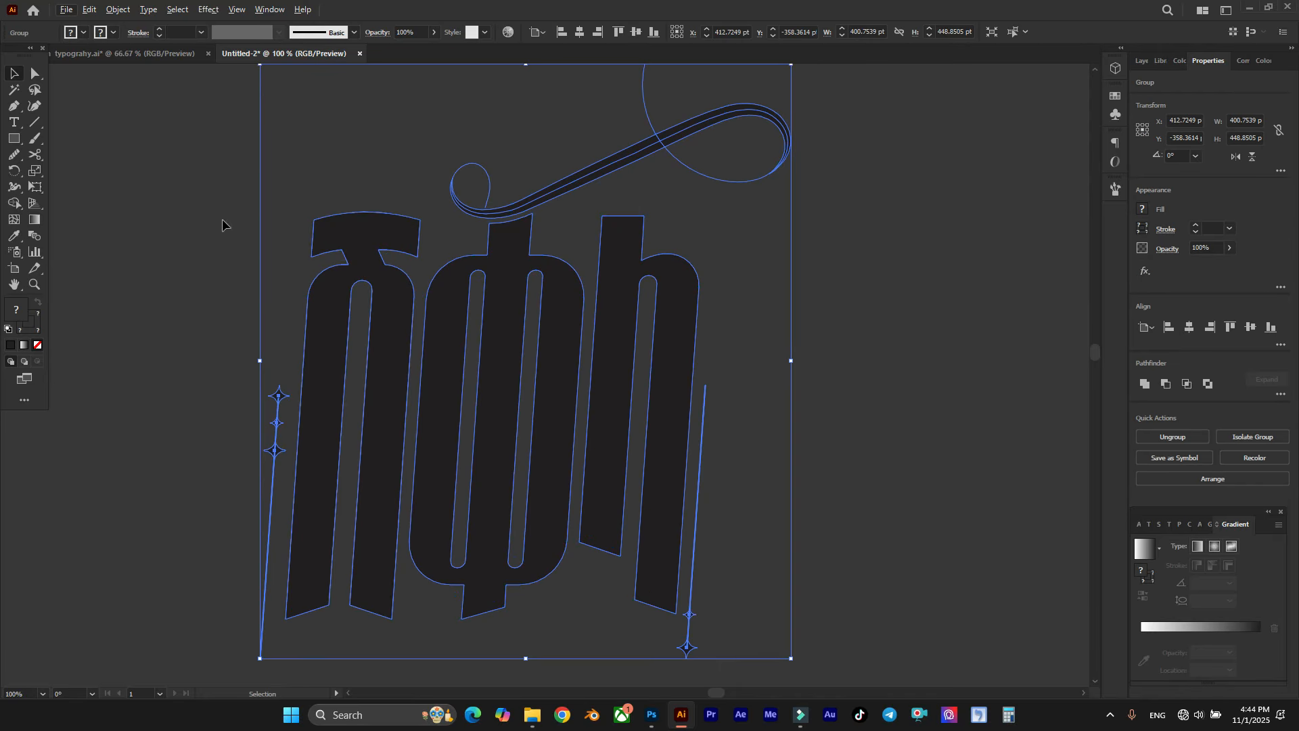
{"action": "left_click", "coordinate": [83, 32]}
{"action": "left_click", "coordinate": [112, 56]}
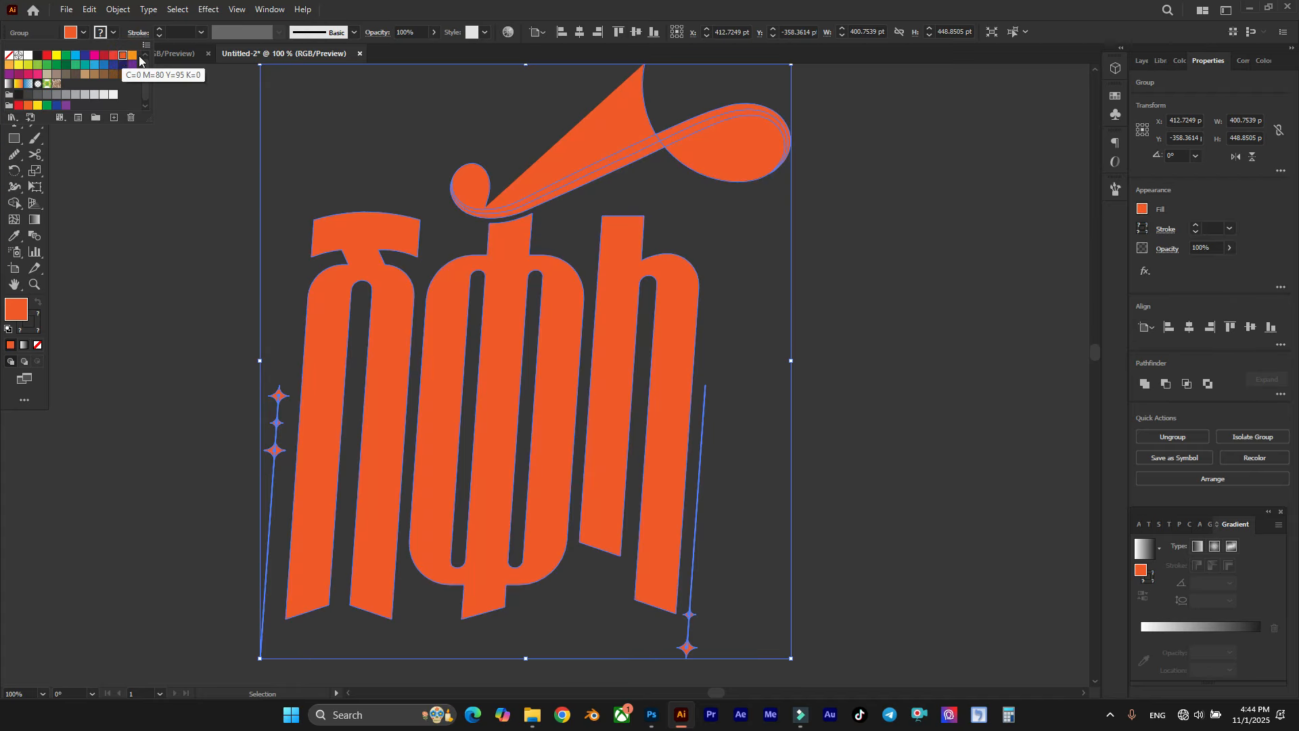
{"action": "key", "text": "ctrl+z"}
Step: Isolate the flourish above the letters, expand its appearance into filled shapes, and leave isolation mode
{"action": "scroll", "coordinate": [612, 119], "scroll_direction": "up", "scroll_amount": 2}
{"action": "left_click", "coordinate": [717, 96]}
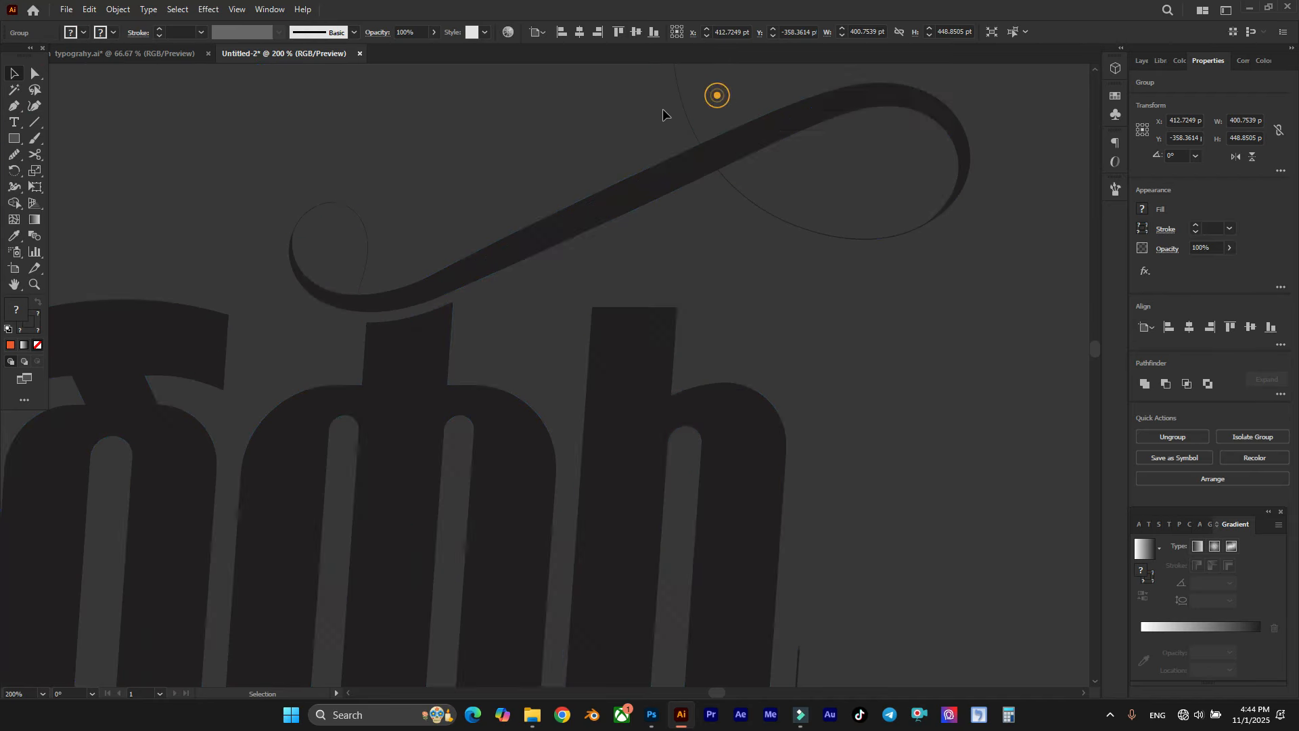
{"action": "scroll", "coordinate": [343, 199], "scroll_direction": "up", "scroll_amount": 2}
{"action": "double_click", "coordinate": [339, 212]}
{"action": "left_click_drag", "start_coordinate": [409, 191], "coordinate": [365, 230]}
{"action": "left_click", "coordinate": [122, 12]}
{"action": "left_click", "coordinate": [200, 184]}
{"action": "left_click", "coordinate": [118, 10]}
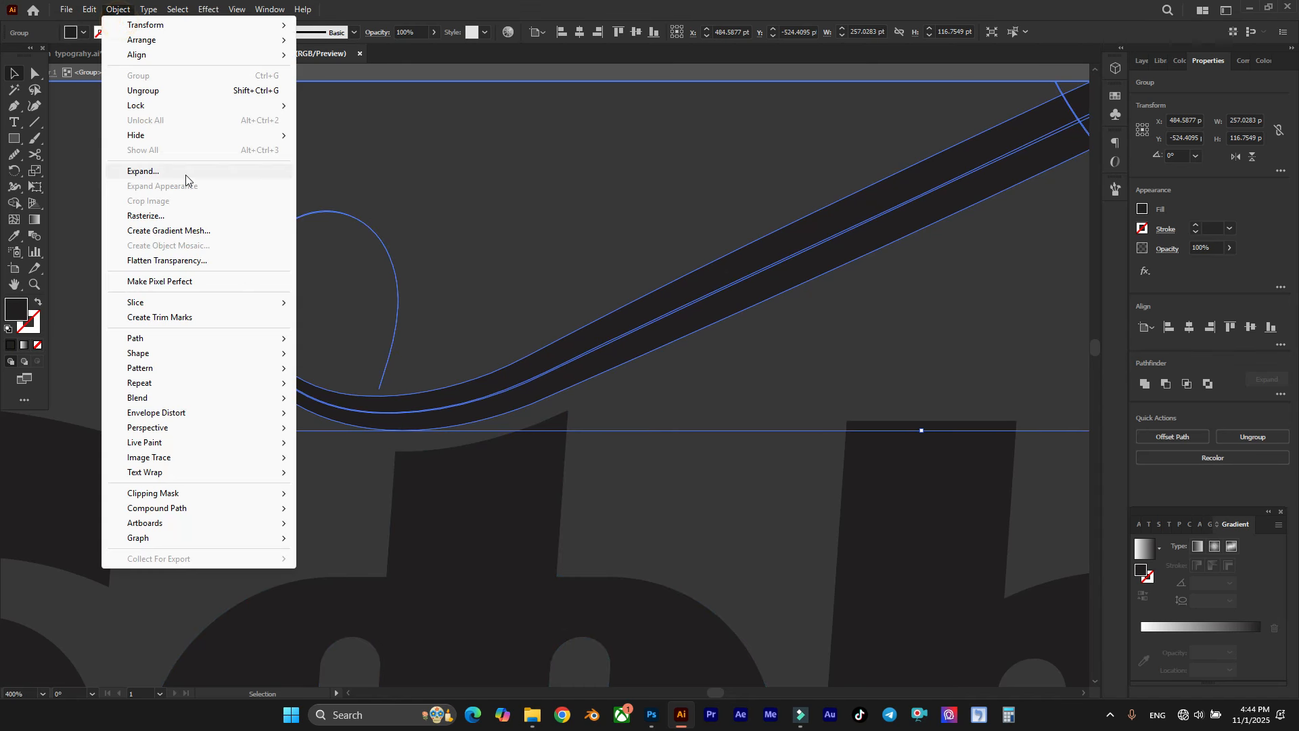
{"action": "key", "text": "Escape"}
{"action": "left_click", "coordinate": [542, 220]}
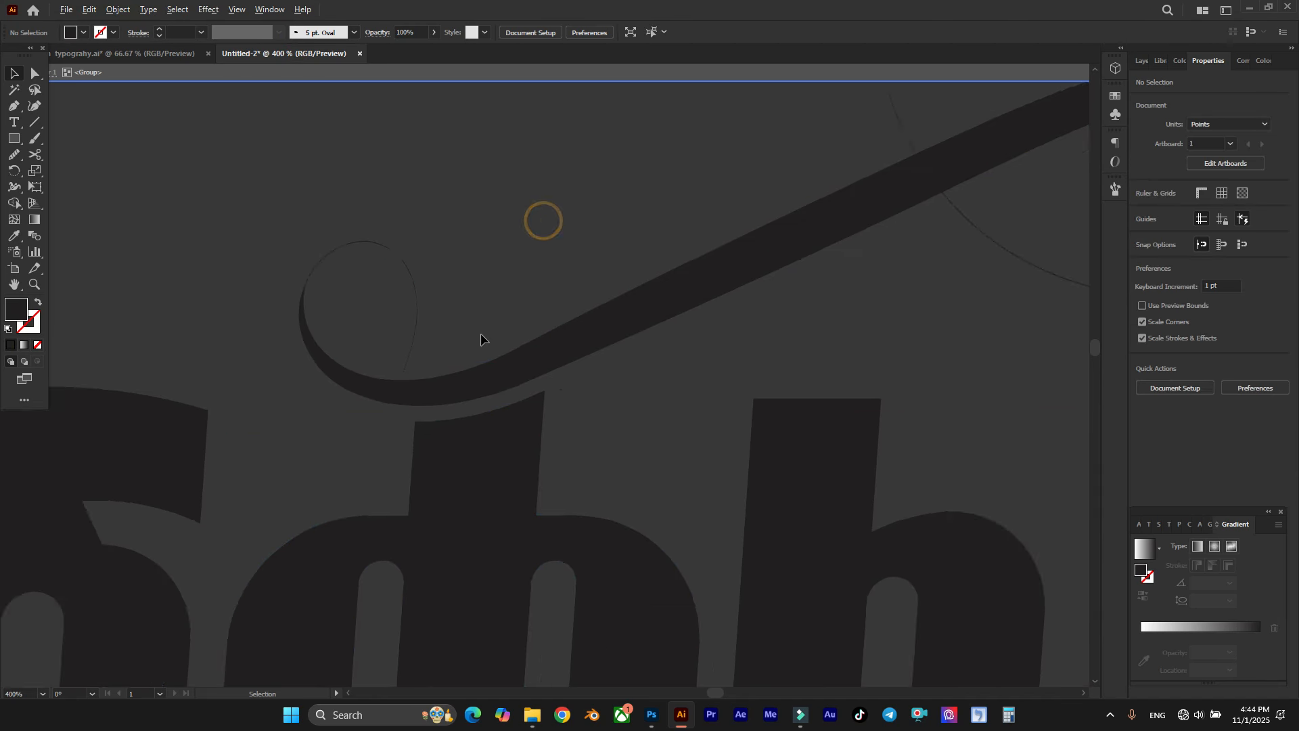
{"action": "scroll", "coordinate": [481, 334], "scroll_direction": "down", "scroll_amount": 4}
{"action": "double_click", "coordinate": [508, 236]}
{"action": "scroll", "coordinate": [508, 236], "scroll_direction": "down", "scroll_amount": 2}
Step: Fill the whole lettering group, including the flourish and star-tipped lines, with orange C=0 M=50 Y=100 K=0
{"action": "left_click_drag", "start_coordinate": [244, 176], "coordinate": [697, 420]}
{"action": "scroll", "coordinate": [697, 420], "scroll_direction": "down", "scroll_amount": 1}
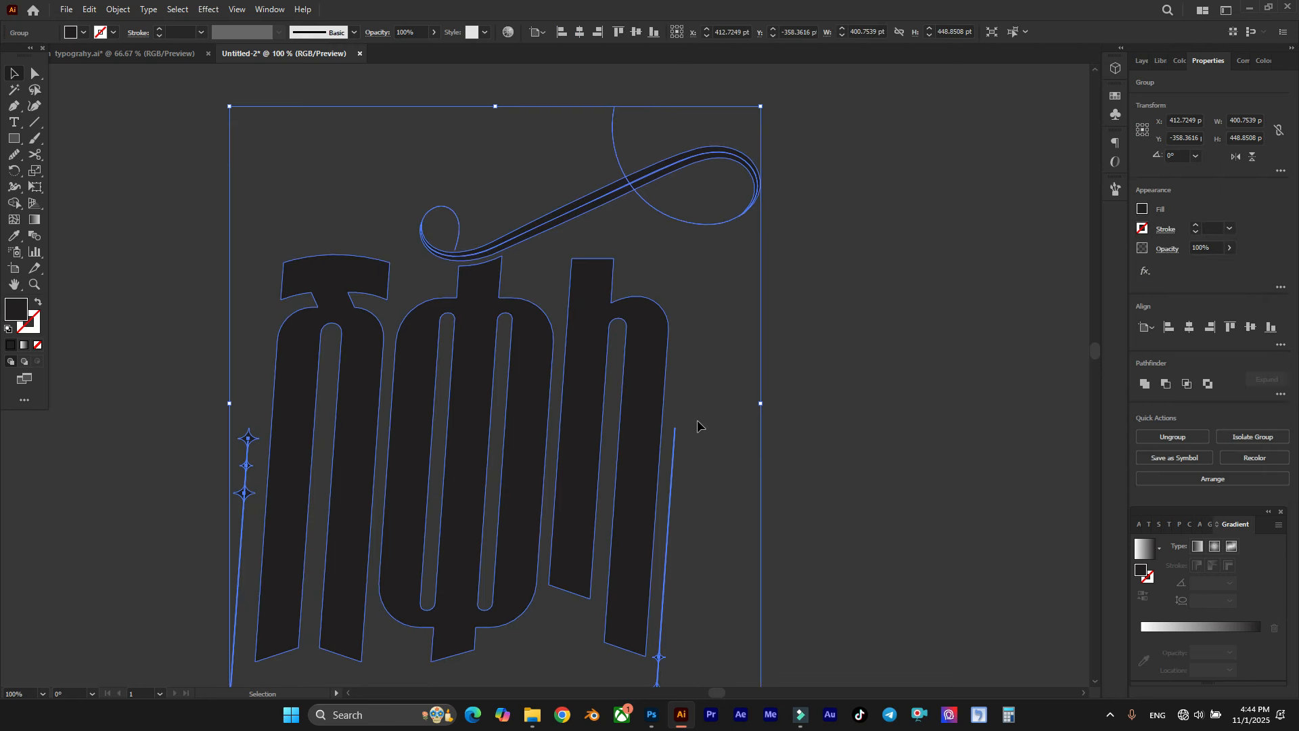
{"action": "scroll", "coordinate": [697, 419], "scroll_direction": "down", "scroll_amount": 3}
{"action": "scroll", "coordinate": [359, 203], "scroll_direction": "up", "scroll_amount": 2}
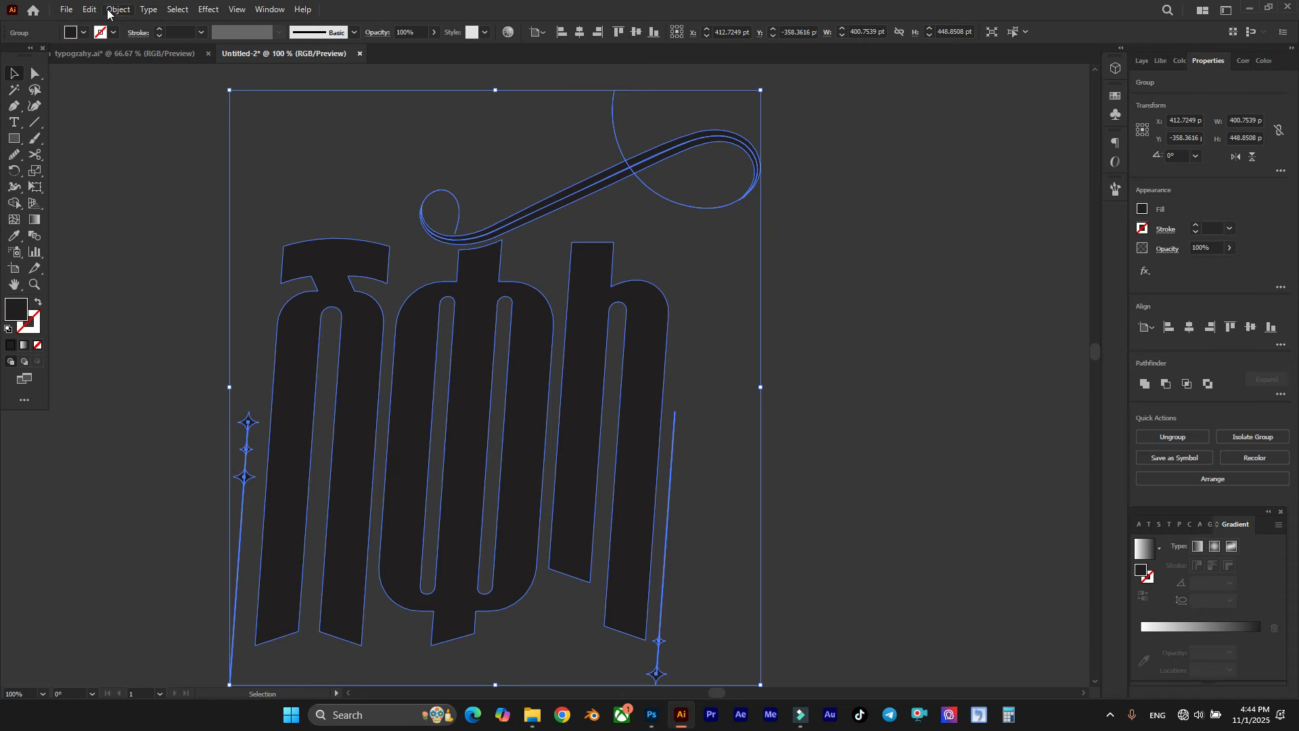
{"action": "left_click", "coordinate": [83, 32]}
{"action": "left_click", "coordinate": [132, 56]}
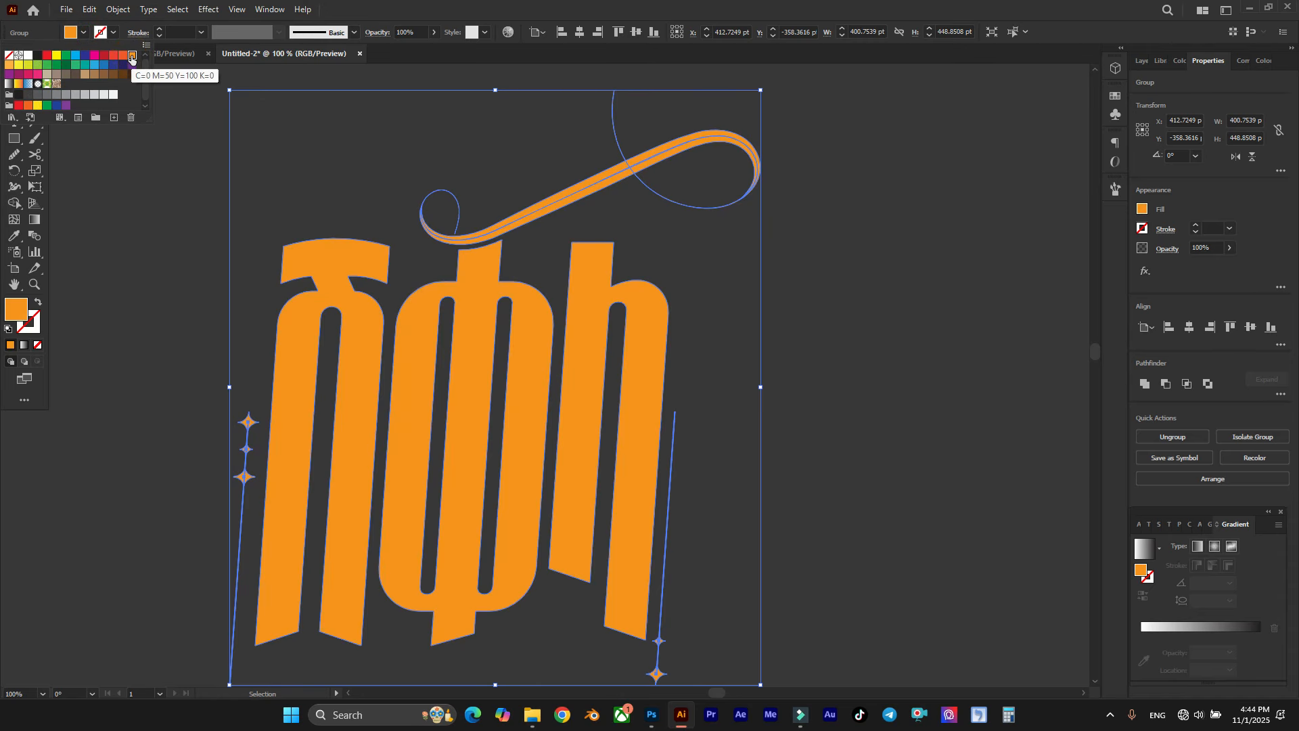
{"action": "left_click", "coordinate": [378, 143]}
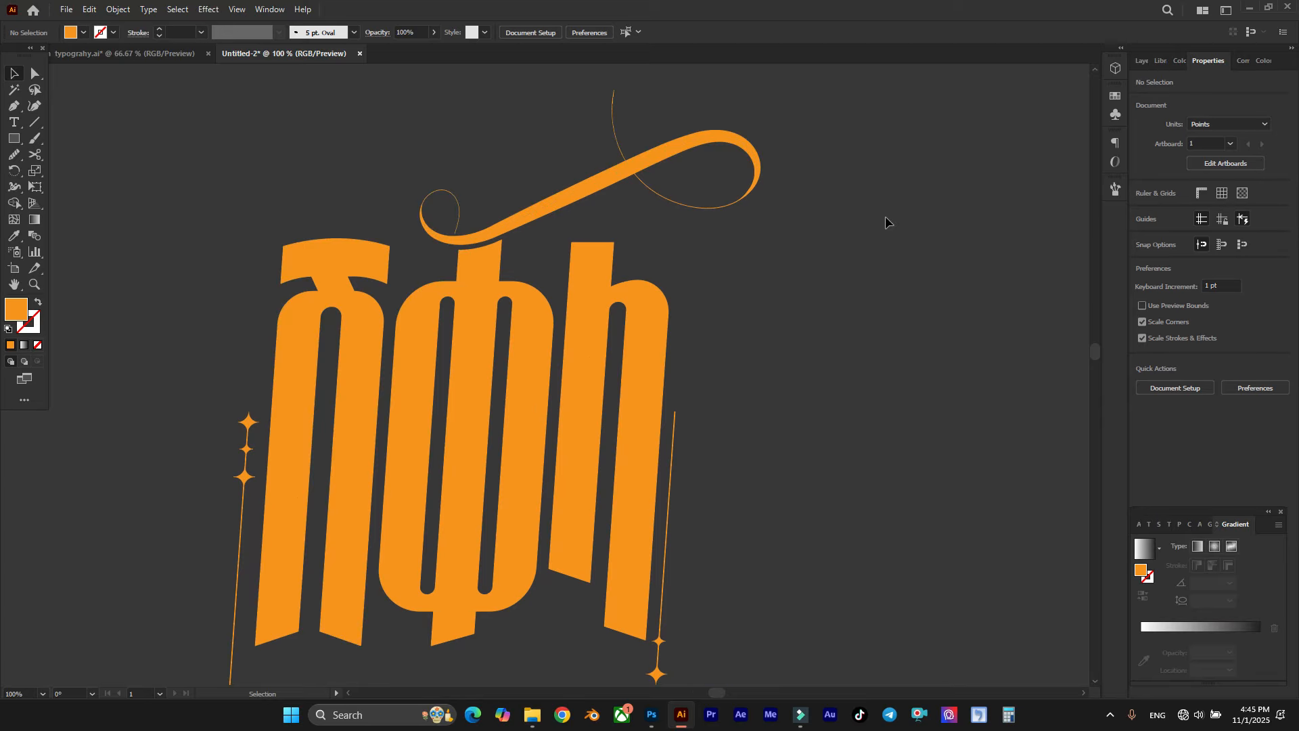
Step: Scale the lettering group down proportionally to about 324 × 363 pt and move it onto the white artboard
{"action": "scroll", "coordinate": [812, 205], "scroll_direction": "down", "scroll_amount": 1}
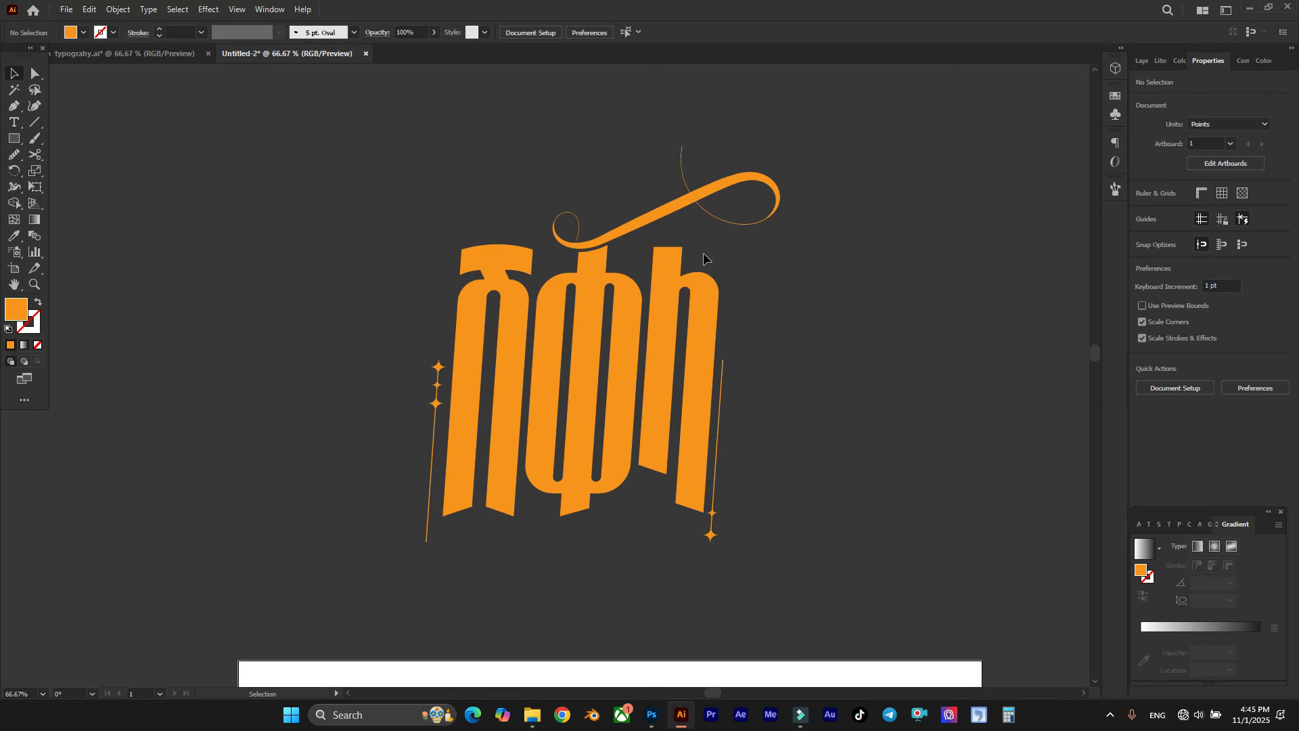
{"action": "left_click", "coordinate": [702, 277]}
{"action": "left_click_drag", "start_coordinate": [601, 141], "coordinate": [606, 226]}
{"action": "scroll", "coordinate": [620, 155], "scroll_direction": "down", "scroll_amount": 2}
{"action": "scroll", "coordinate": [632, 182], "scroll_direction": "down", "scroll_amount": 5}
{"action": "left_click_drag", "start_coordinate": [637, 184], "coordinate": [652, 443]}
{"action": "scroll", "coordinate": [708, 486], "scroll_direction": "up", "scroll_amount": 2}
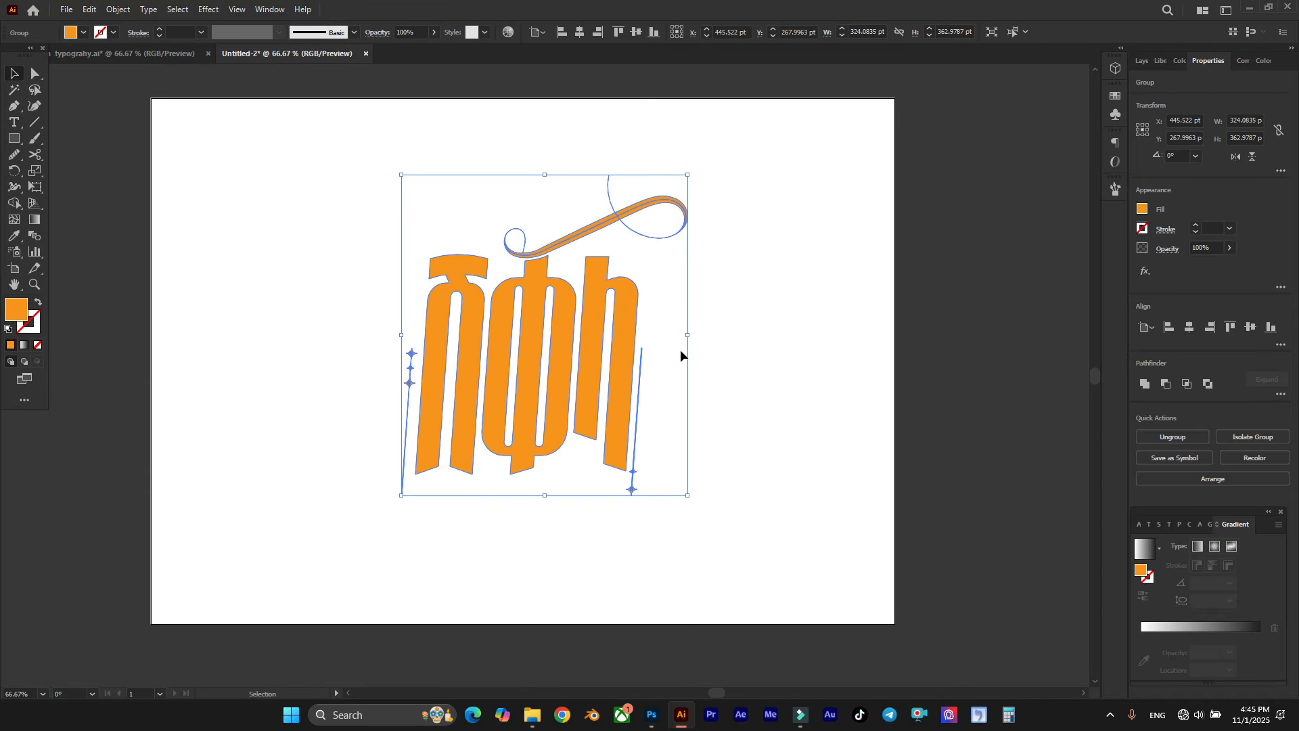
Step: Enlarge the lettering group proportionally to about 379 × 424 pt and reposition it near the artboard's centre
{"action": "left_click_drag", "start_coordinate": [690, 337], "coordinate": [711, 327]}
{"action": "left_click_drag", "start_coordinate": [620, 343], "coordinate": [612, 348]}
{"action": "scroll", "coordinate": [612, 348], "scroll_direction": "up", "scroll_amount": 1}
Step: Draw a rectangle about 856 × 614 pt covering the whole artboard and send it behind the lettering
{"action": "left_click", "coordinate": [14, 138]}
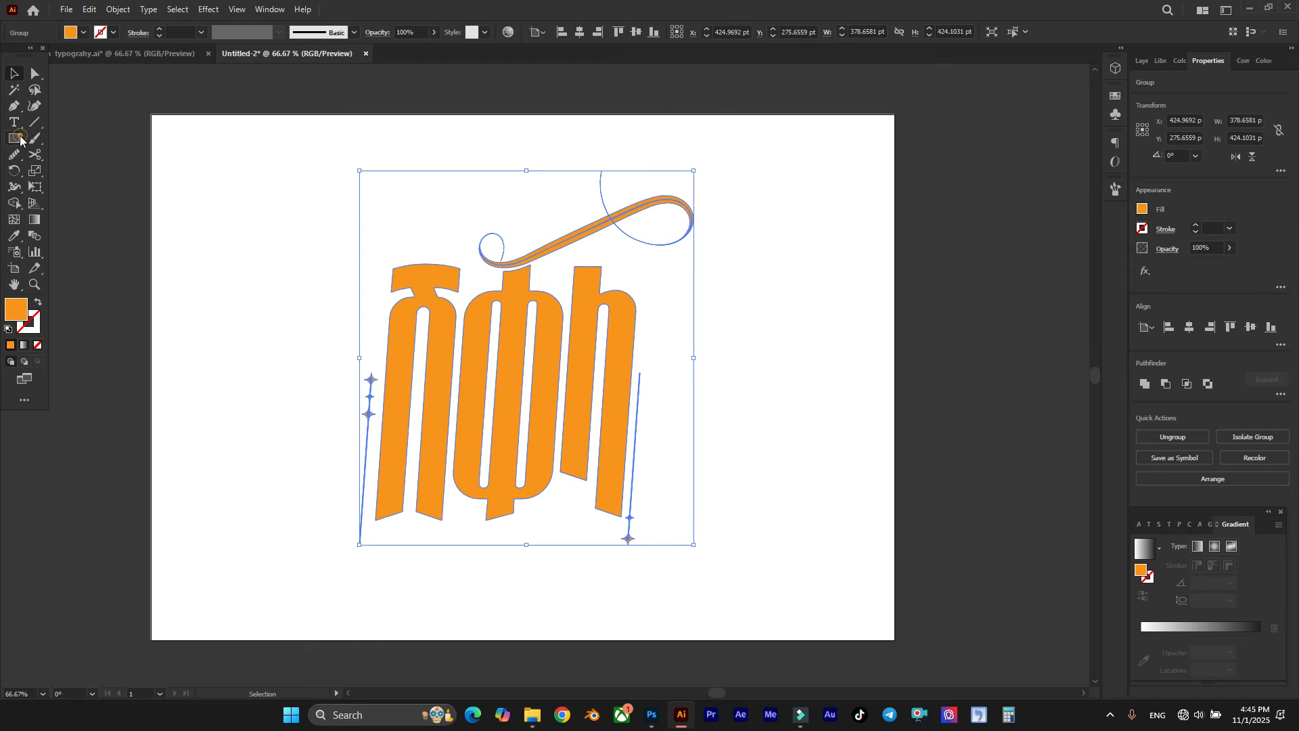
{"action": "left_click_drag", "start_coordinate": [144, 105], "coordinate": [899, 646]}
{"action": "right_click", "coordinate": [693, 472]}
{"action": "mouse_move", "coordinate": [764, 403]}
{"action": "left_click", "coordinate": [882, 448]}
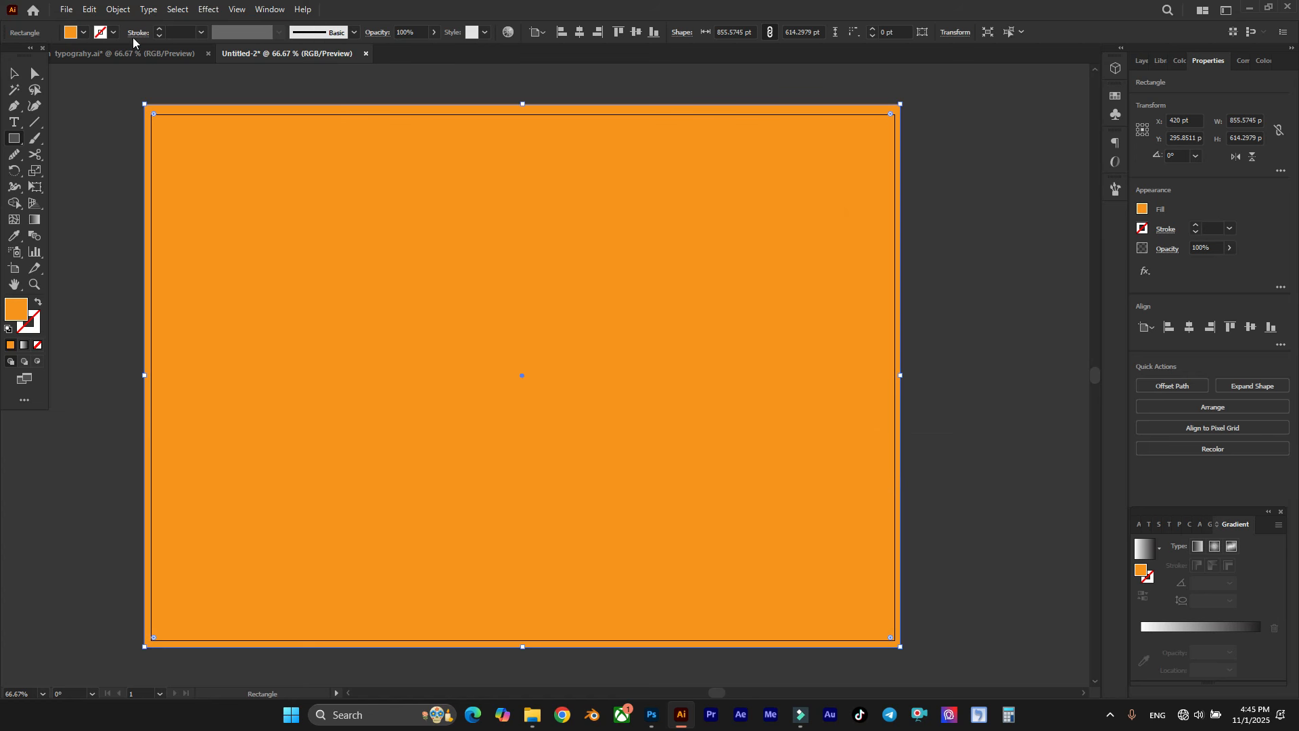
Step: Fill the background rectangle with black and lock it in place
{"action": "left_click", "coordinate": [82, 34]}
{"action": "left_click", "coordinate": [27, 95]}
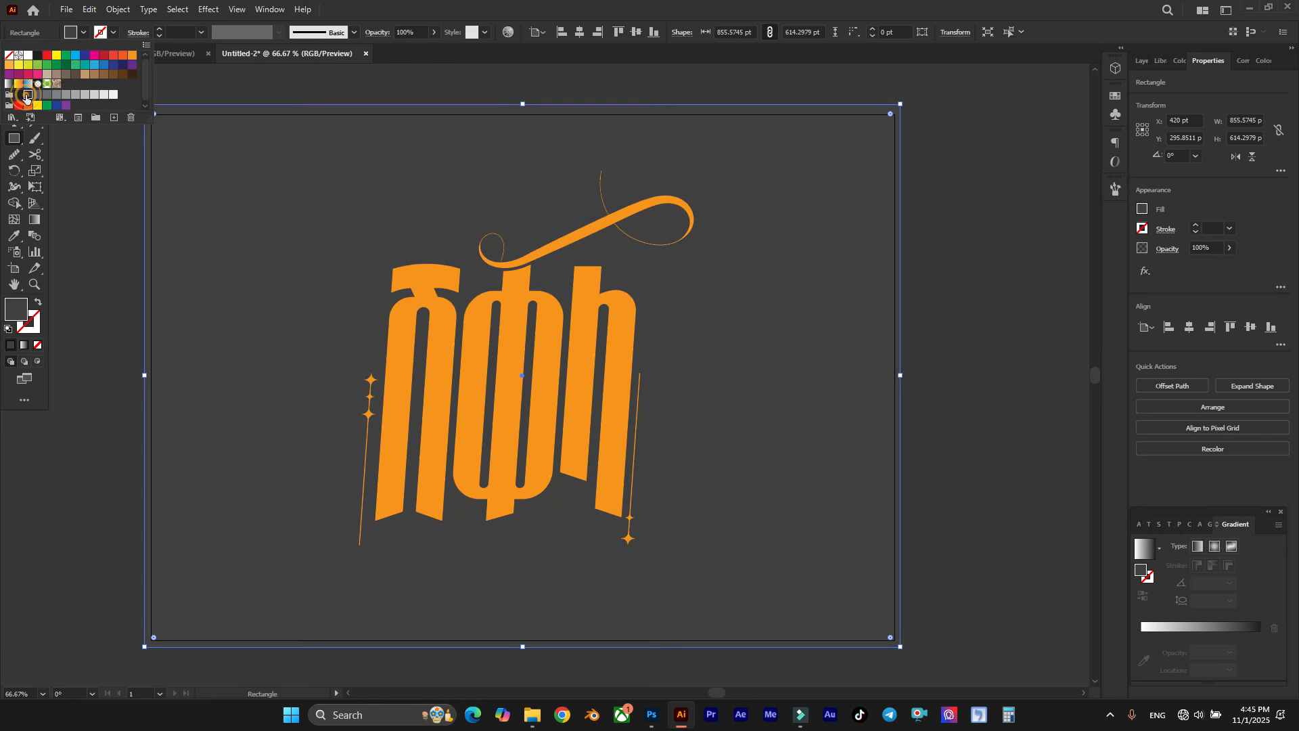
{"action": "left_click", "coordinate": [18, 94]}
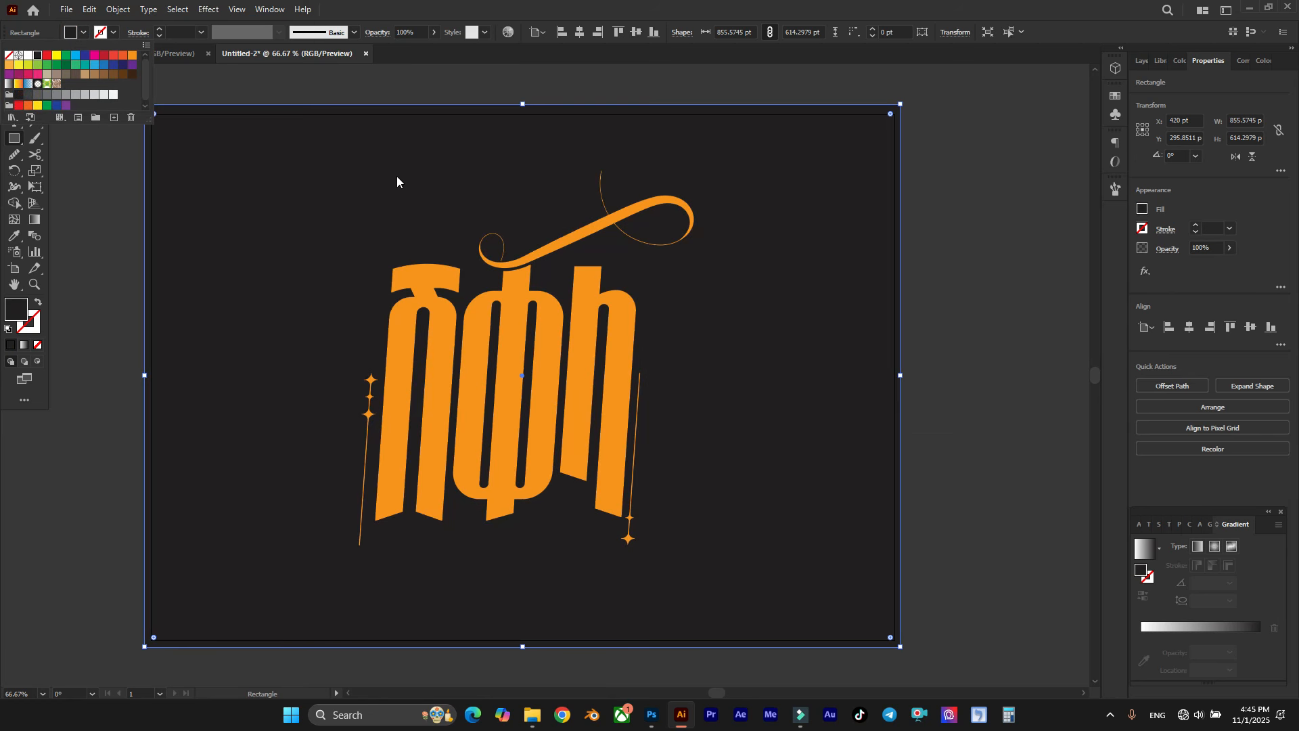
{"action": "left_click", "coordinate": [12, 73]}
{"action": "left_click", "coordinate": [193, 88]}
{"action": "left_click", "coordinate": [301, 159]}
{"action": "key", "text": "ctrl+2"}
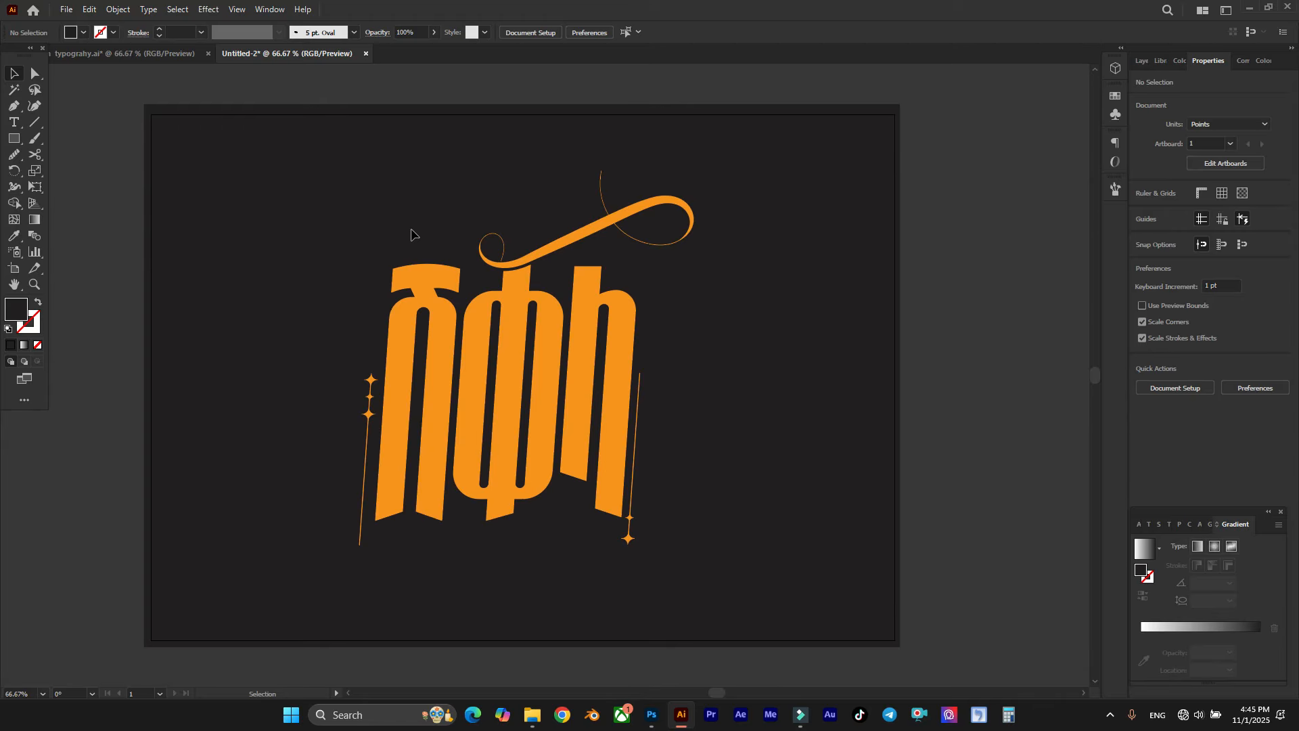
{"action": "scroll", "coordinate": [414, 259], "scroll_direction": "up", "scroll_amount": 1}
{"action": "scroll", "coordinate": [490, 263], "scroll_direction": "down", "scroll_amount": 1}
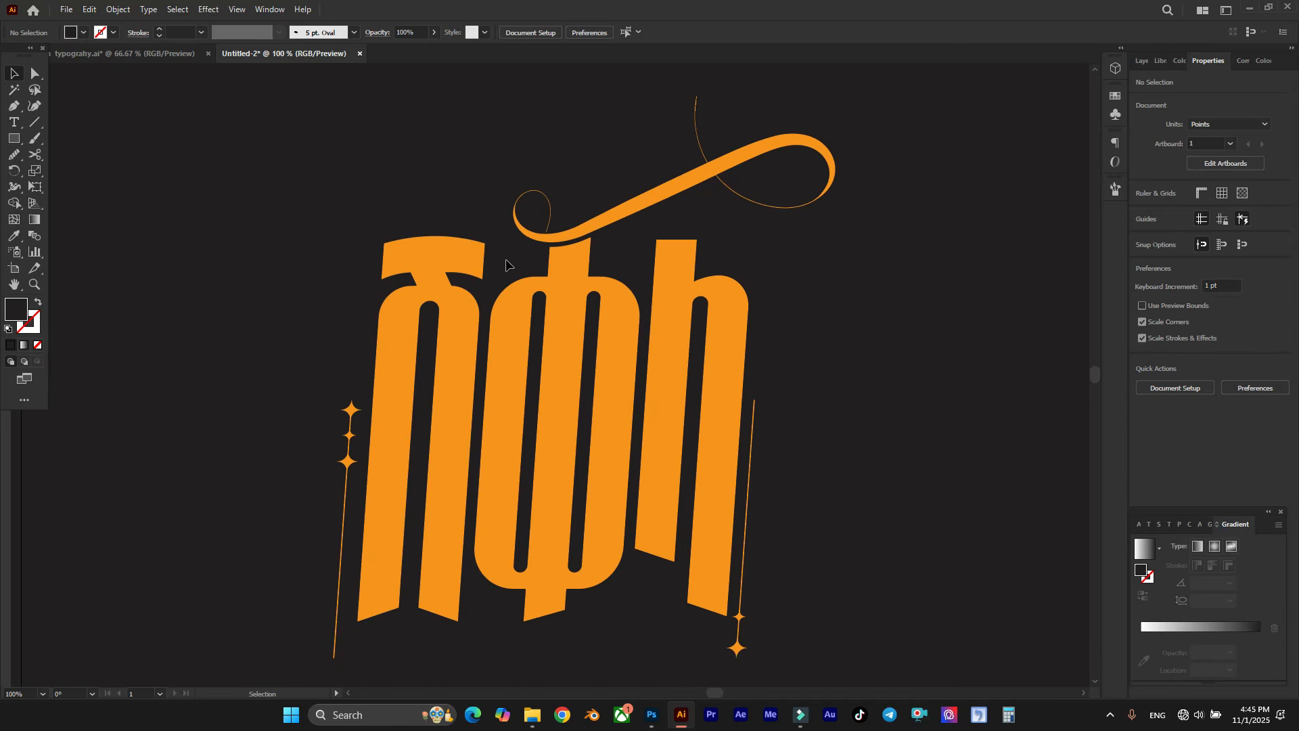
{"action": "scroll", "coordinate": [506, 264], "scroll_direction": "down", "scroll_amount": 1}
{"action": "scroll", "coordinate": [508, 264], "scroll_direction": "right", "scroll_amount": 2}
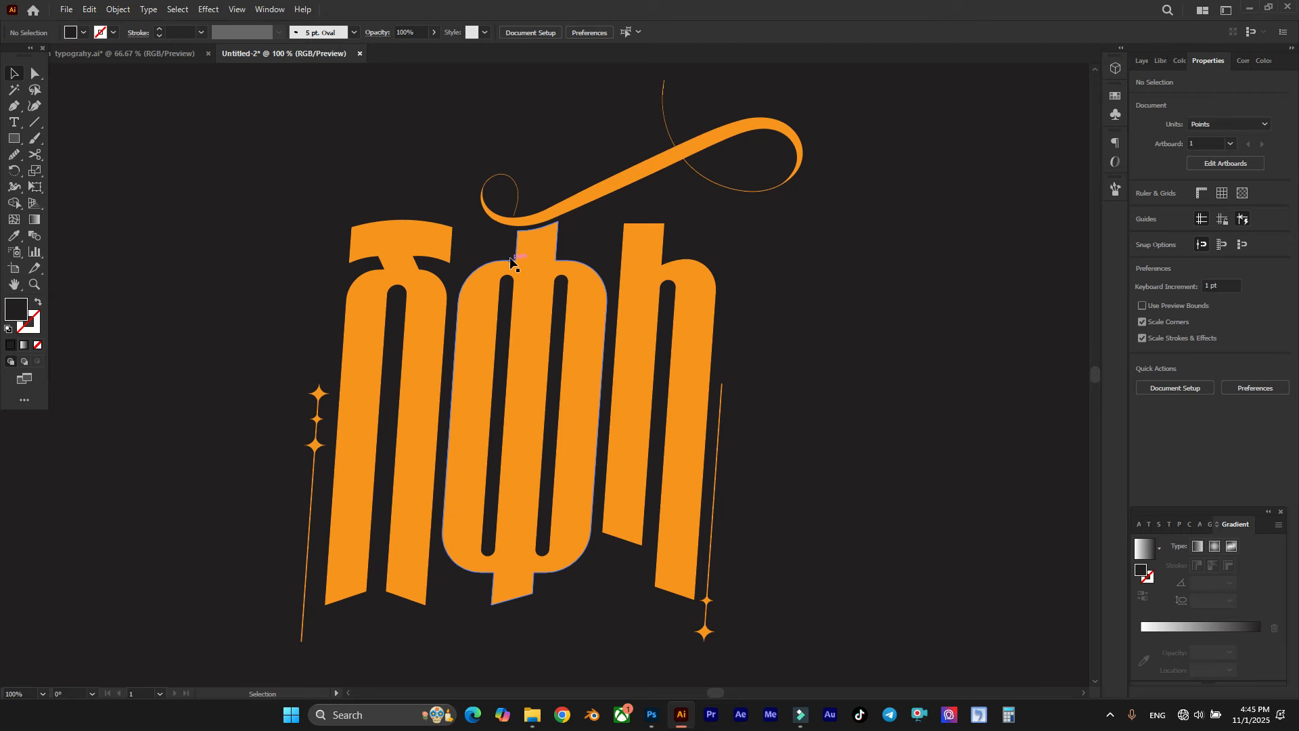